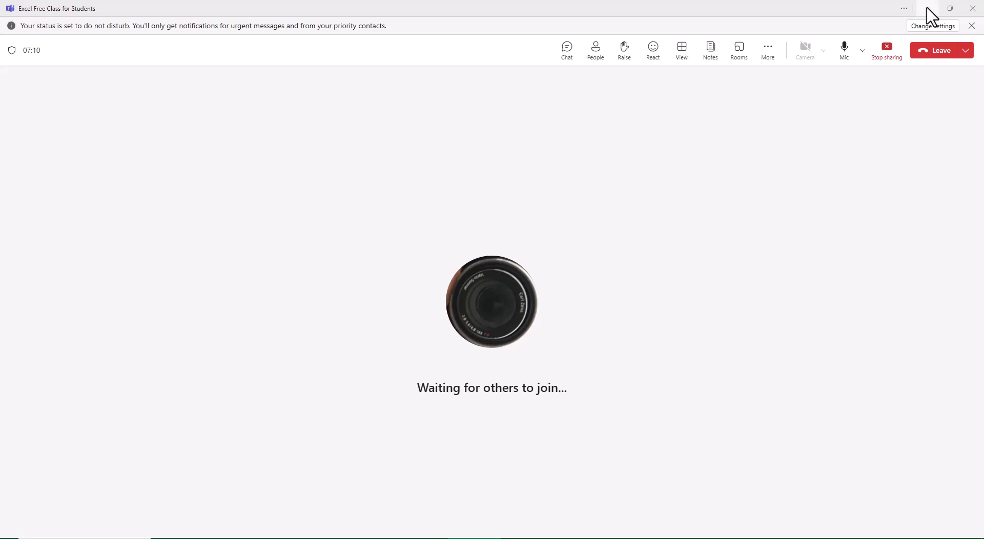
Minimize the Teams meeting window, switch to the Excel workbook and open the Ribbons sheet.
left_click(928, 9)
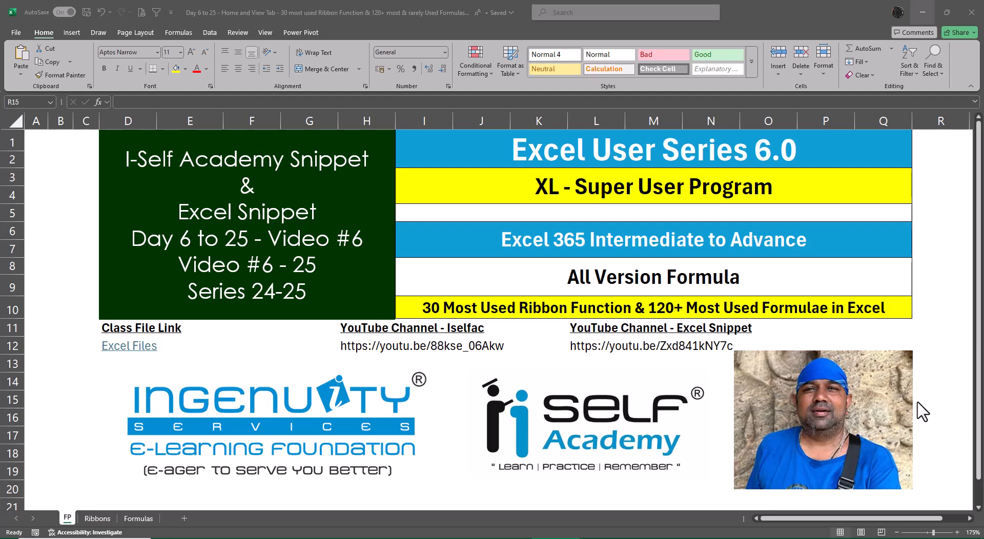
key("ctrl+Page_Down")
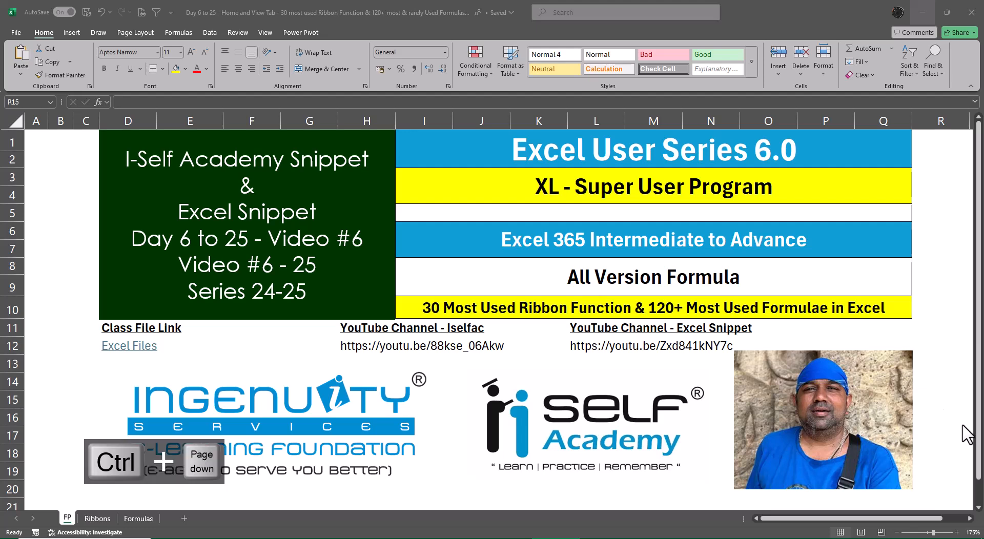
left_click(933, 185)
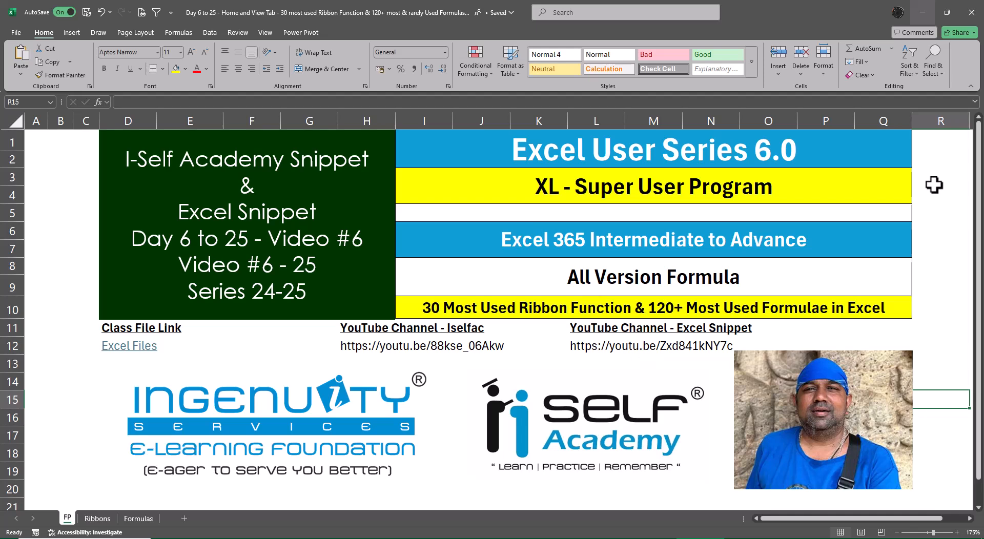
key("ctrl+Page_Down")
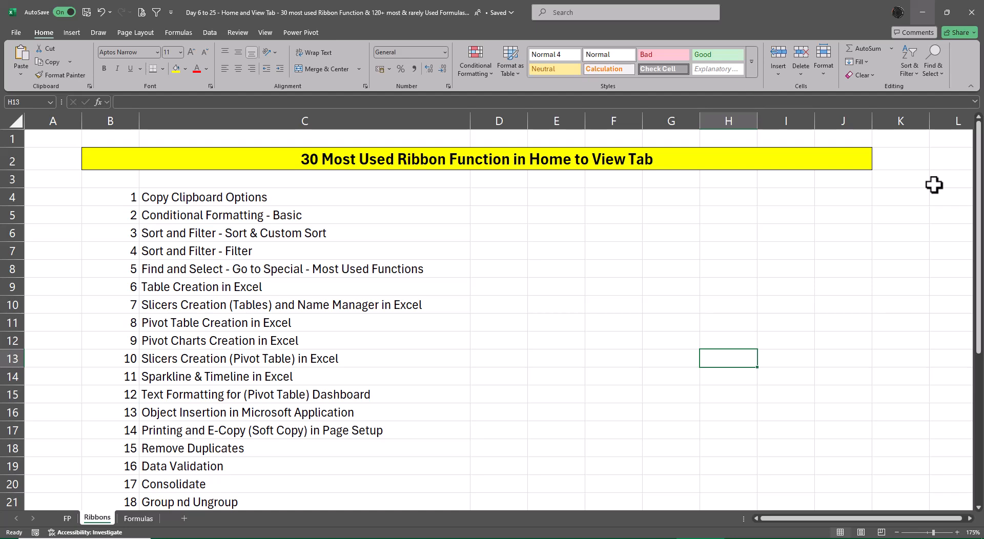
Look over the numbered list of ribbon functions in column C from Copy Clipboard Options to its end and back.
left_click(771, 243)
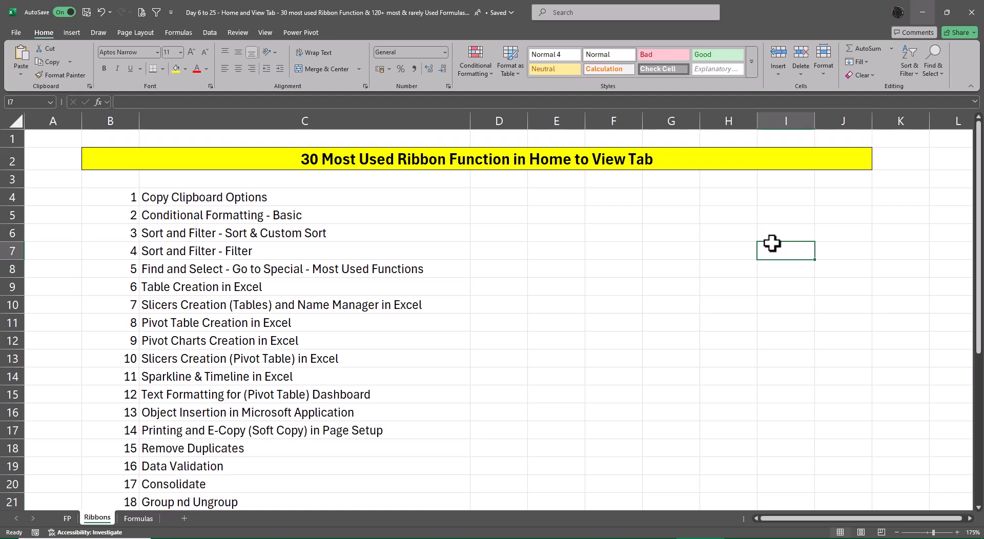
key("Left")
key("Left")
key("Left")
key("Left")
key("Left")
key("Left")
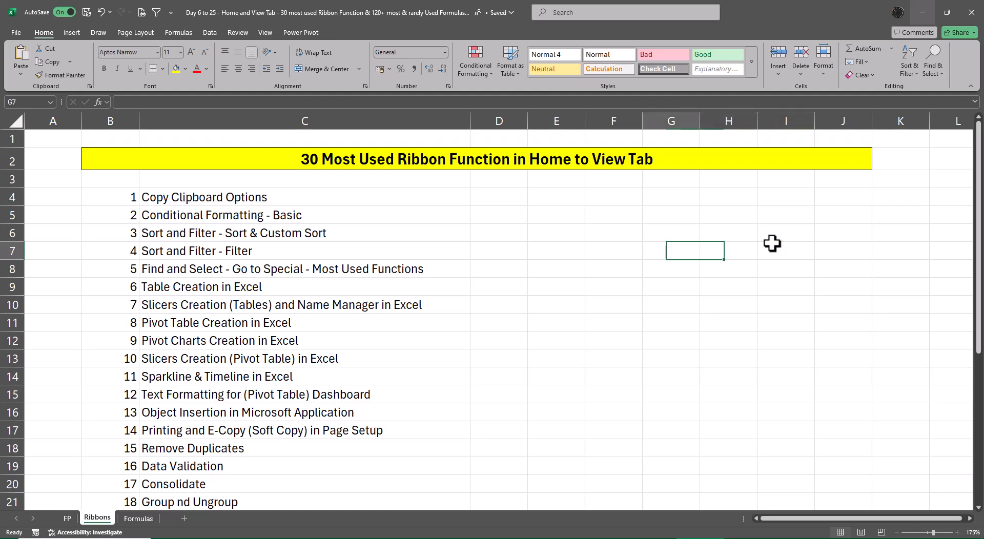
key("Up")
key("Up")
key("Up")
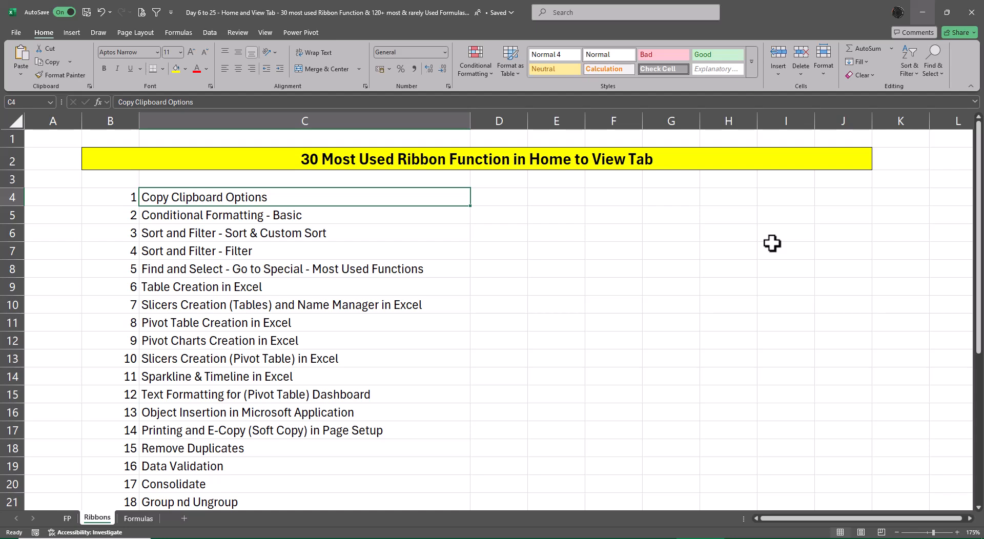
key("ctrl+Down")
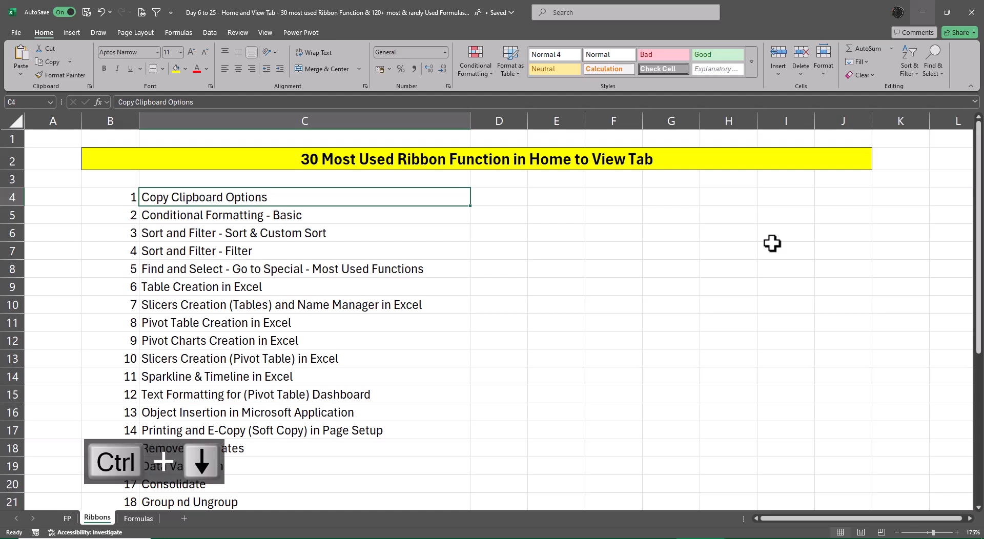
key("ctrl+Up")
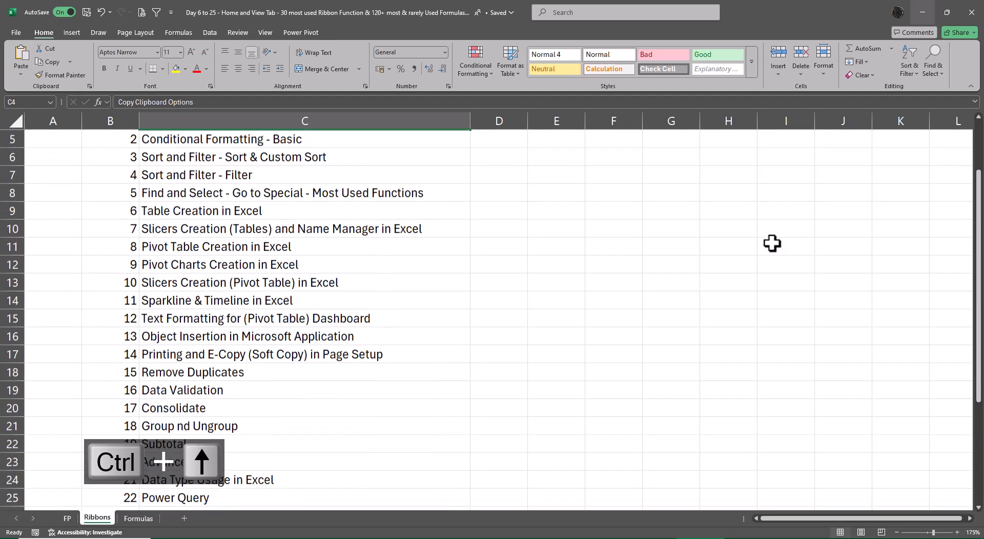
key("ctrl+Down")
key("ctrl+Up")
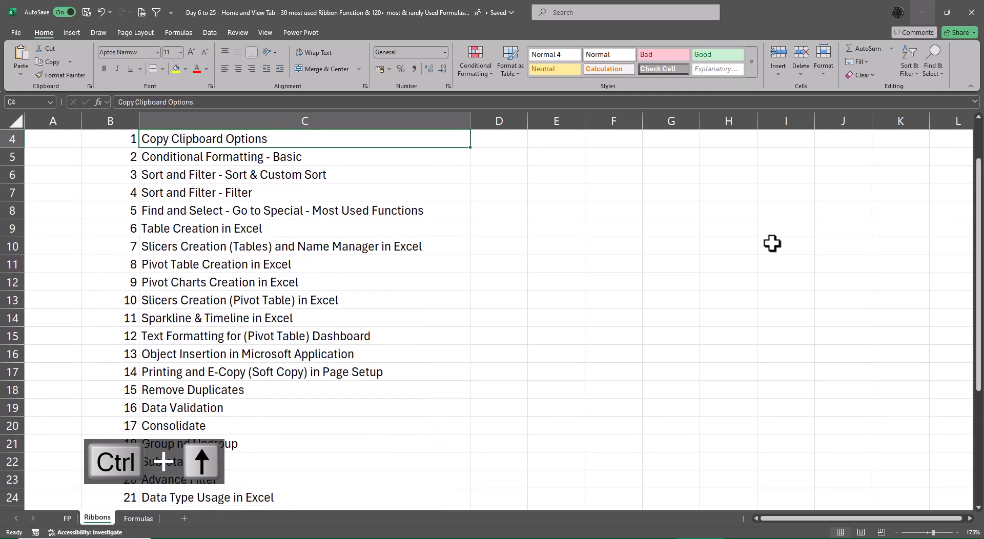
key("ctrl+Up")
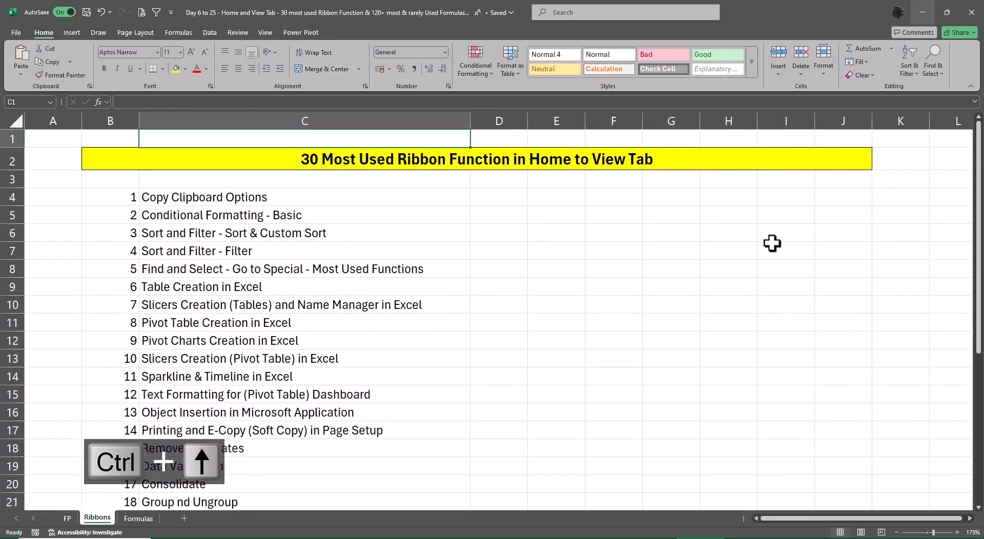
Open the Formulas sheet and view its numbered formula list from the first entry to the last and back.
key("ctrl+Page_Down")
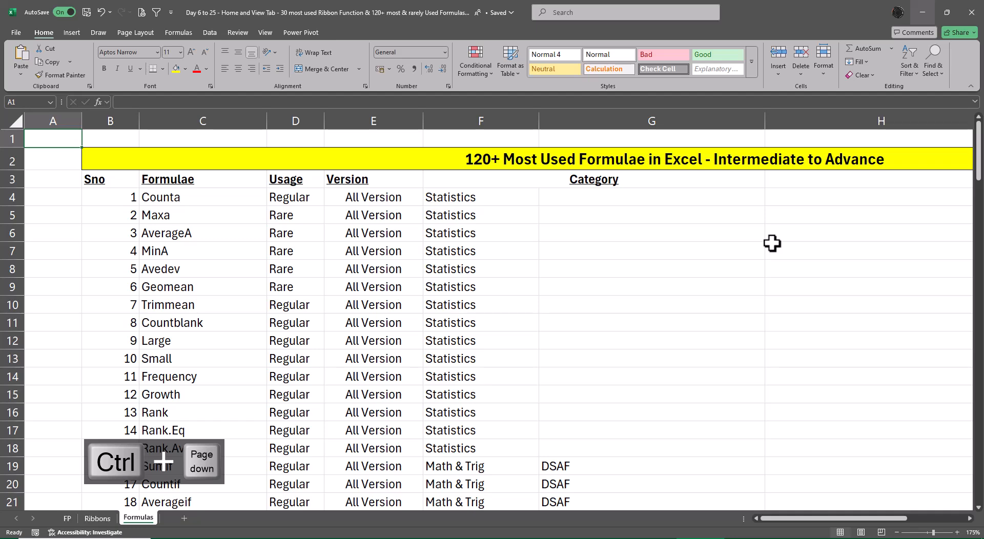
key("Down")
key("Down")
key("Right")
key("Down")
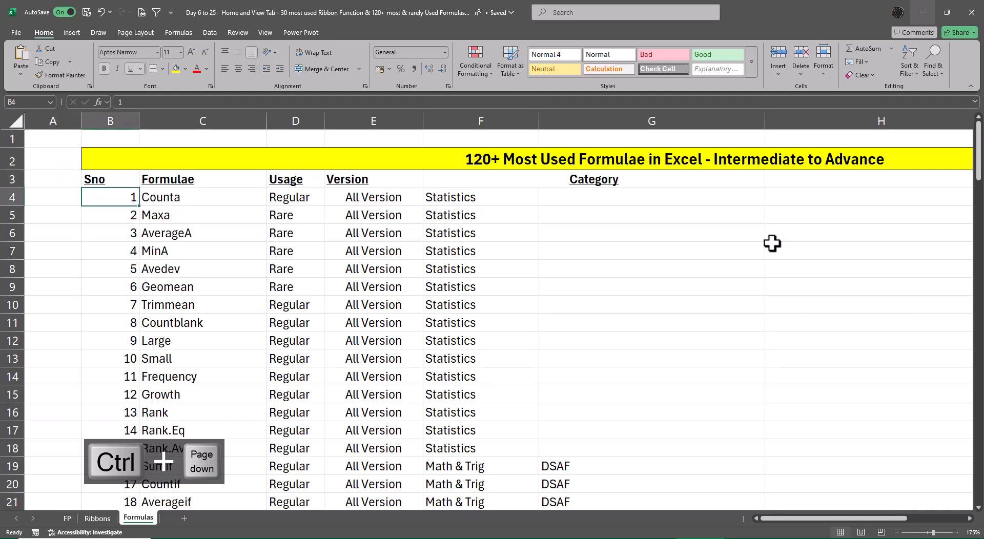
key("ctrl+Down")
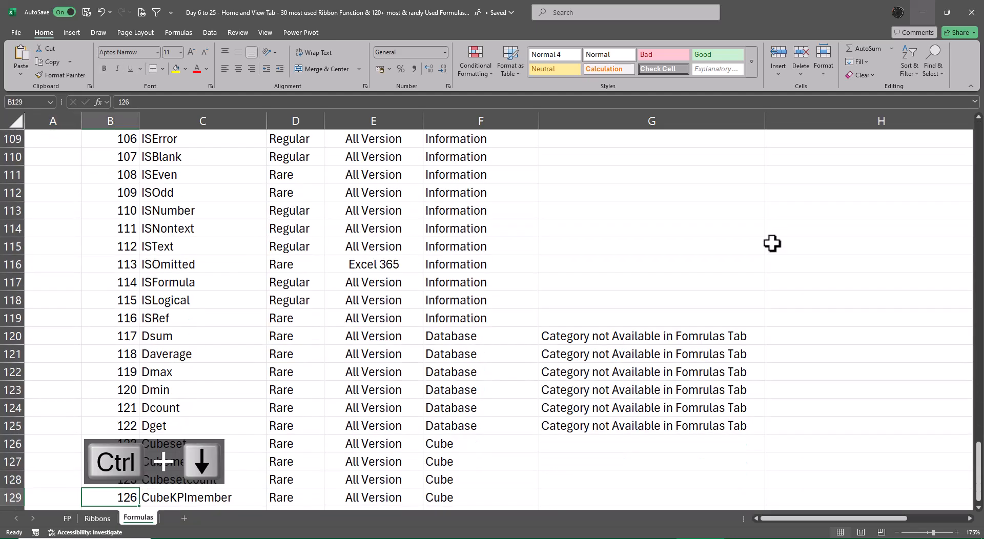
key("ctrl+Up")
Inspect the category summary beside the formula list, including the formulas in cells J4 and I4.
key("ctrl+Right")
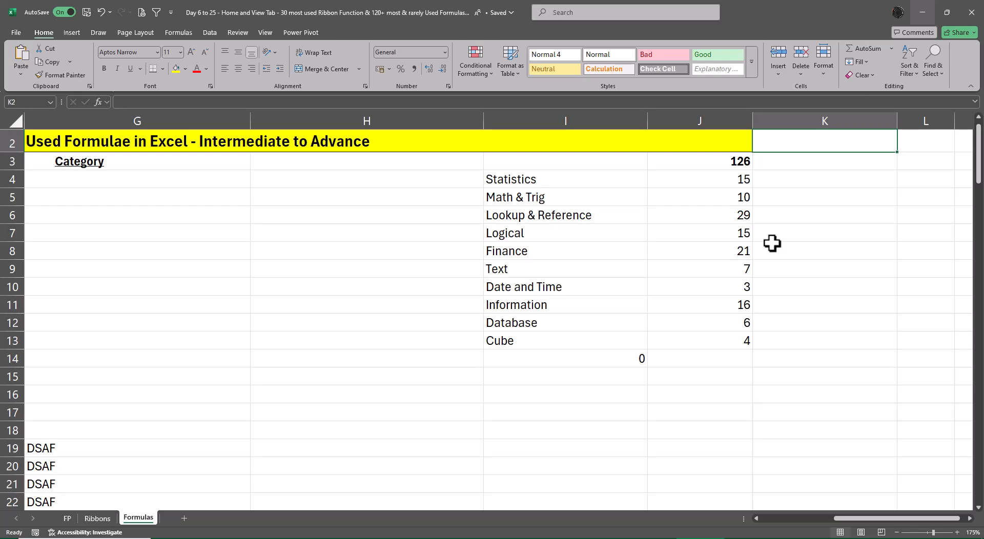
key("ctrl+Left")
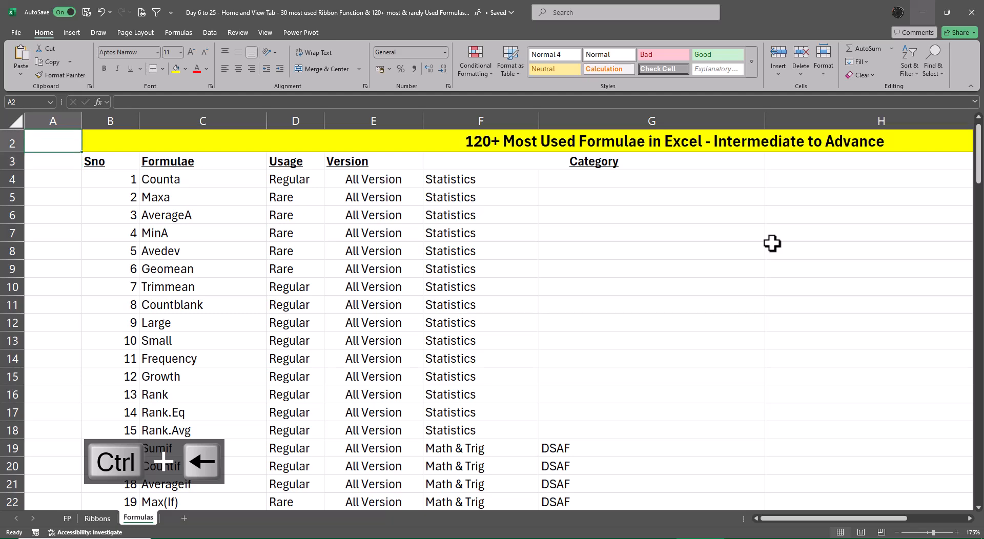
key("Right")
key("Right")
key("Down")
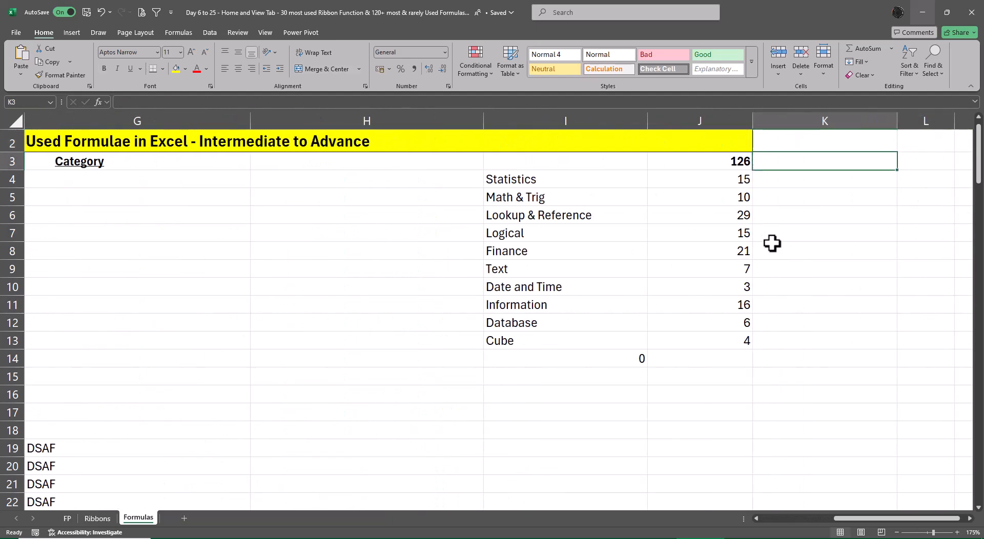
key("Left")
key("Down")
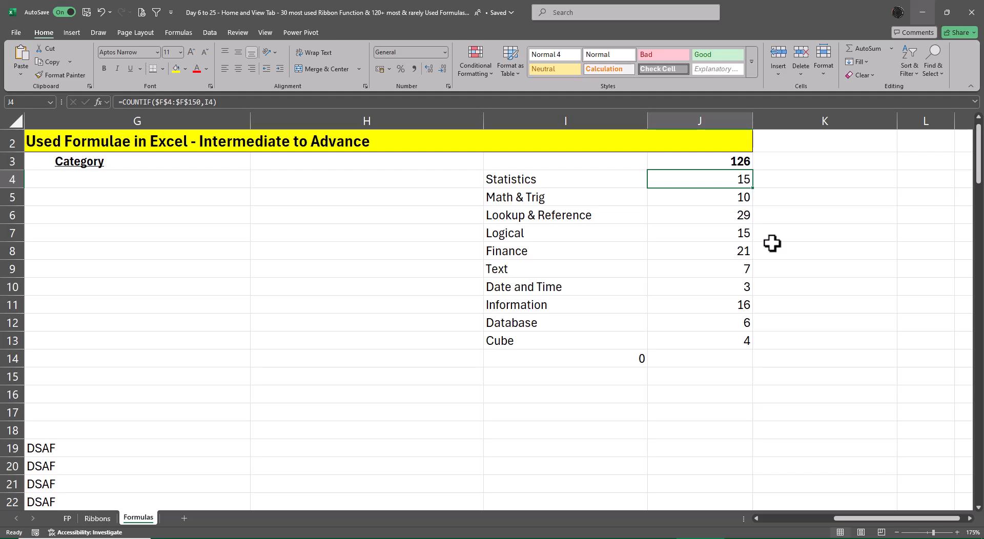
key("ctrl+Left")
key("ctrl+Left")
key("ctrl+Left")
key("ctrl+Left")
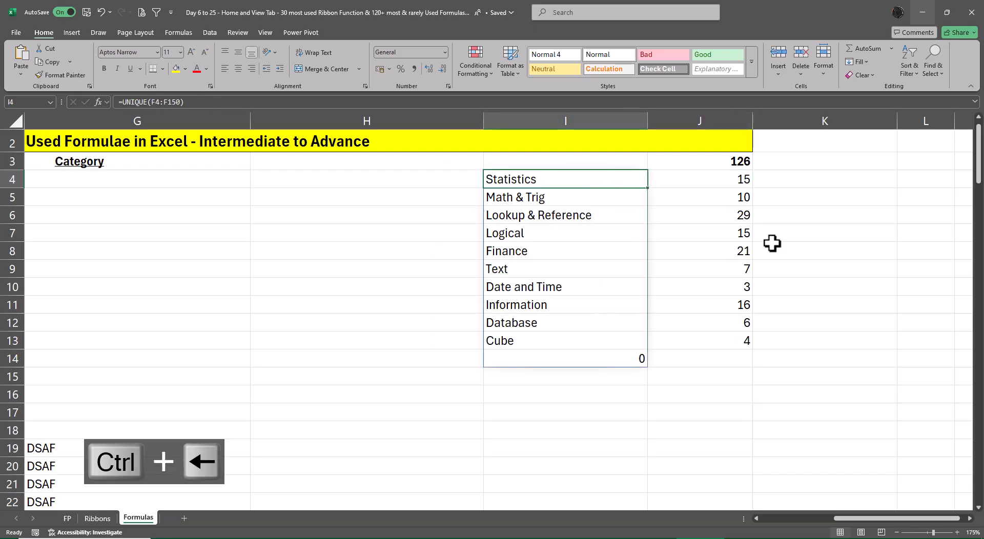
Read down the formula list from Counta to the last entry, reviewing usage, version and category, and return to the title row.
key("Right")
key("Right")
key("Right")
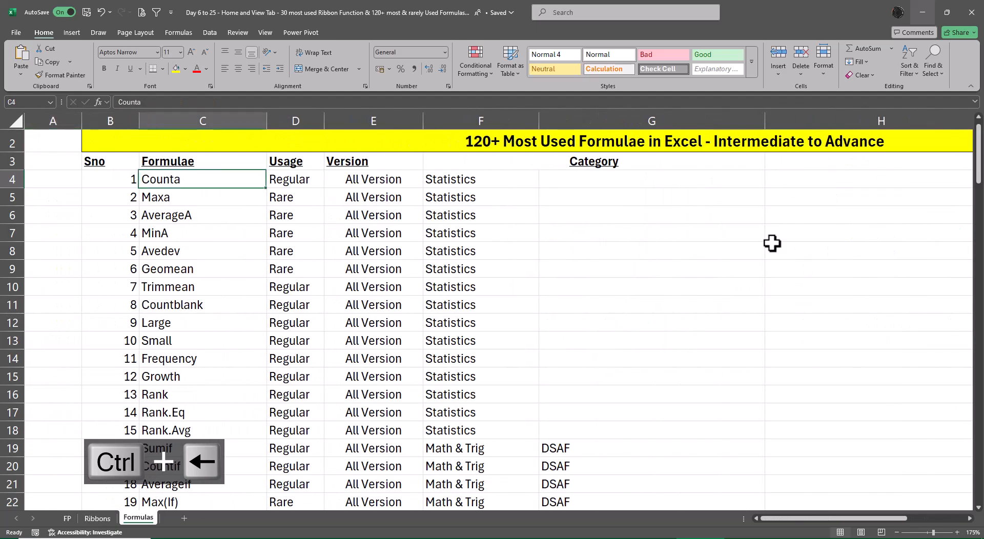
key("Down")
key("Down")
key("Down")
key("Down")
key("Down")
key("Down")
key("Down")
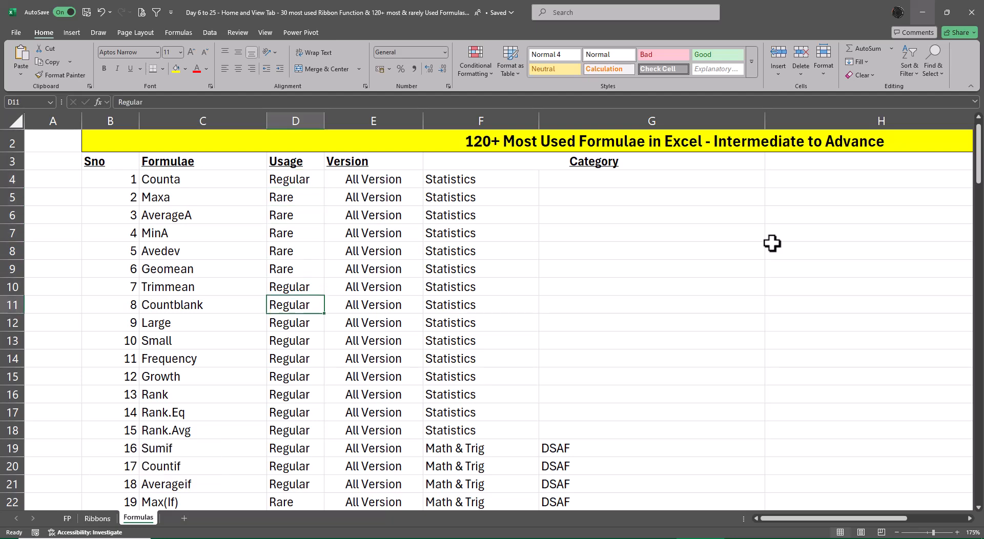
key("Down")
key("Down")
key("Down")
key("Down")
key("Down")
key("Down")
key("Down")
key("Down")
key("Down")
key("Down")
key("Down")
key("Down")
key("Down")
key("Down")
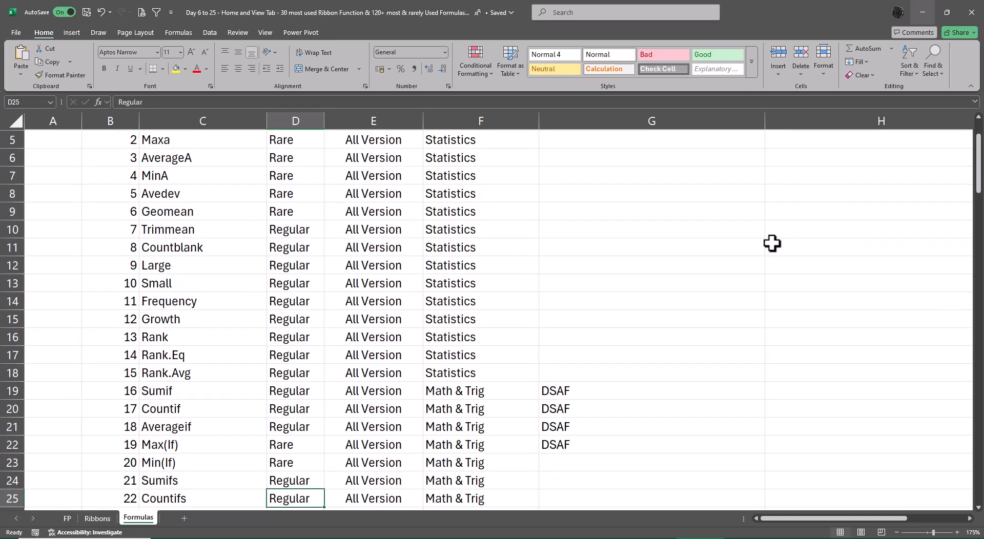
key("Down")
key("Down")
key("Down")
key("Down")
key("Down")
key("Down")
key("Down")
key("Down")
key("Down")
key("Down")
key("Down")
key("Down")
key("Down")
key("Down")
key("Down")
key("Down")
key("Down")
key("Down")
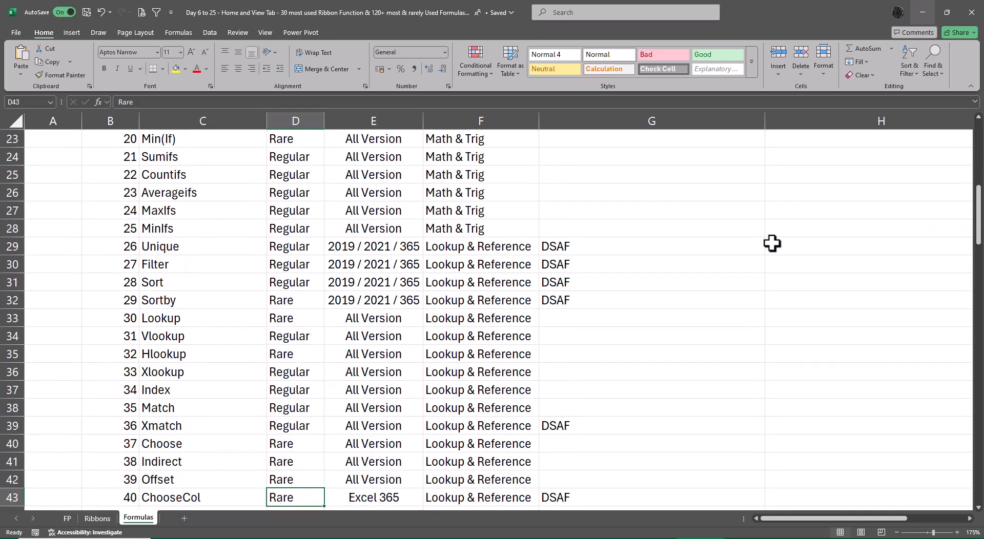
key("Down")
key("Down")
key("Down")
key("Down")
key("Down")
key("Down")
key("Down")
key("Down")
key("Down")
key("Down")
key("Down")
key("Down")
key("Down")
key("Down")
key("Down")
key("Down")
key("Down")
key("Down")
key("Down")
key("Down")
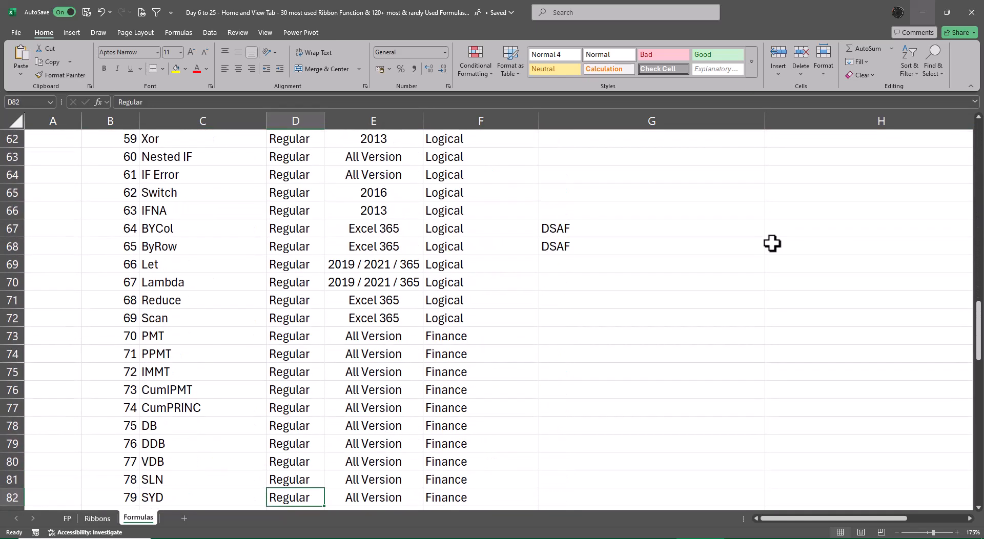
key("Down")
key("Left")
key("Left")
key("ctrl+Down")
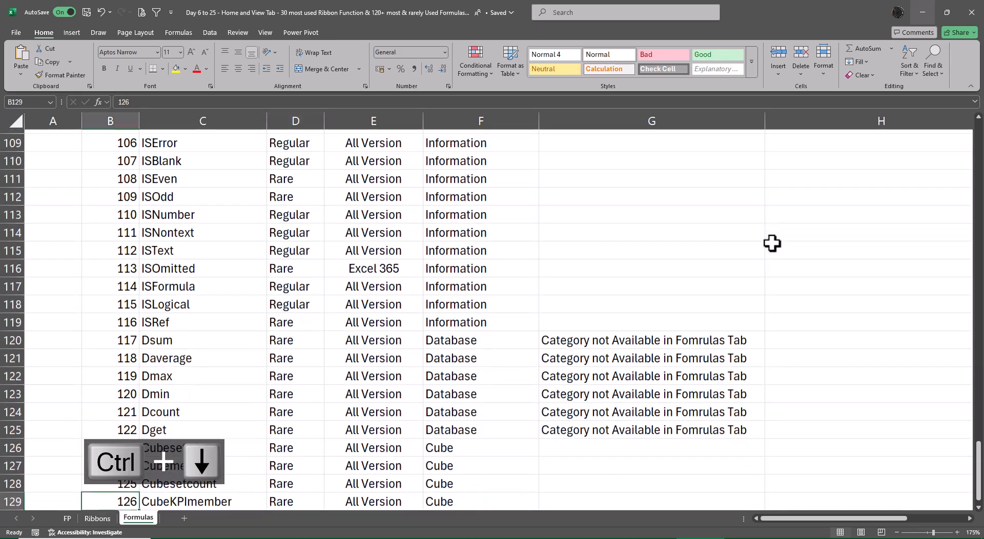
key("ctrl+Up")
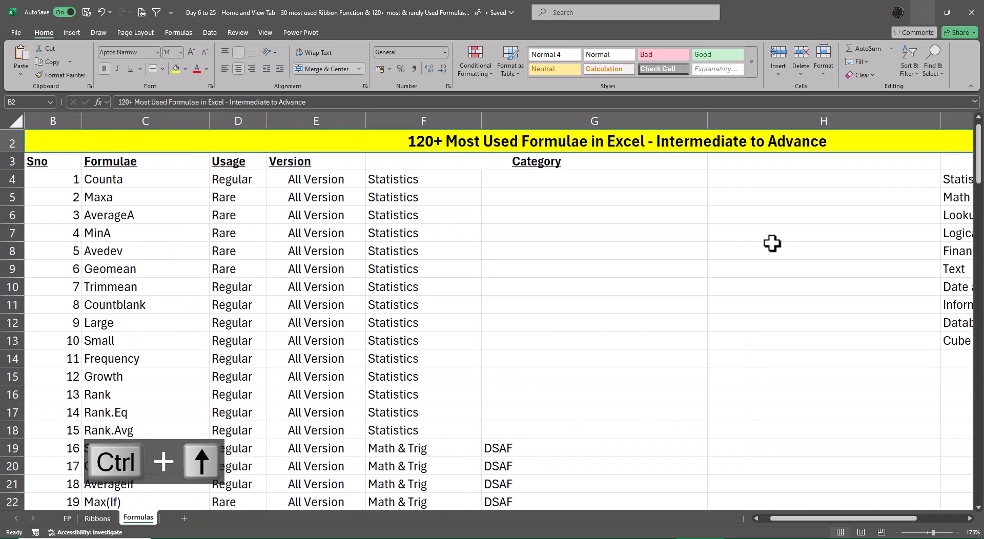
Review the per-category formula counts in columns I and J again and return to cell A2.
key("Right")
key("Right")
key("Right")
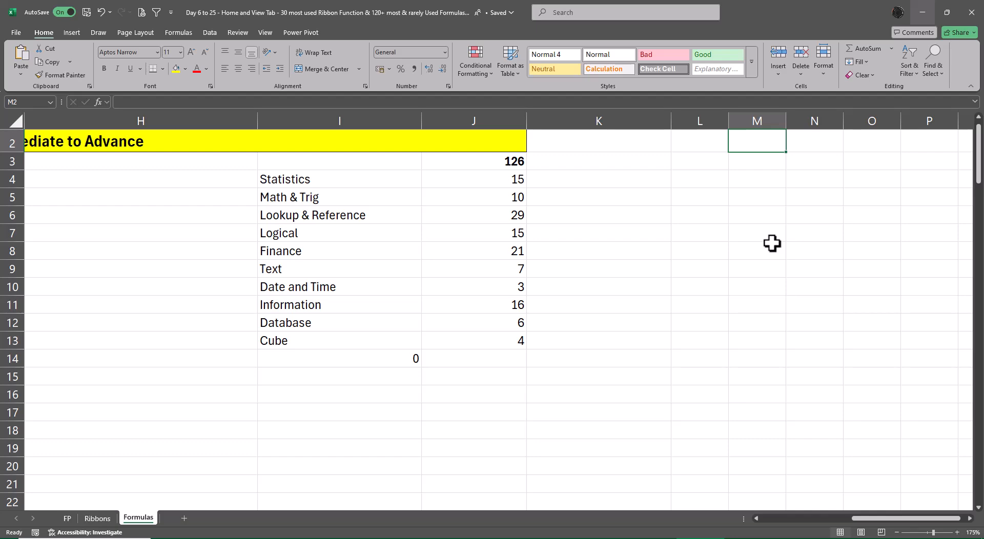
key("ctrl+Left")
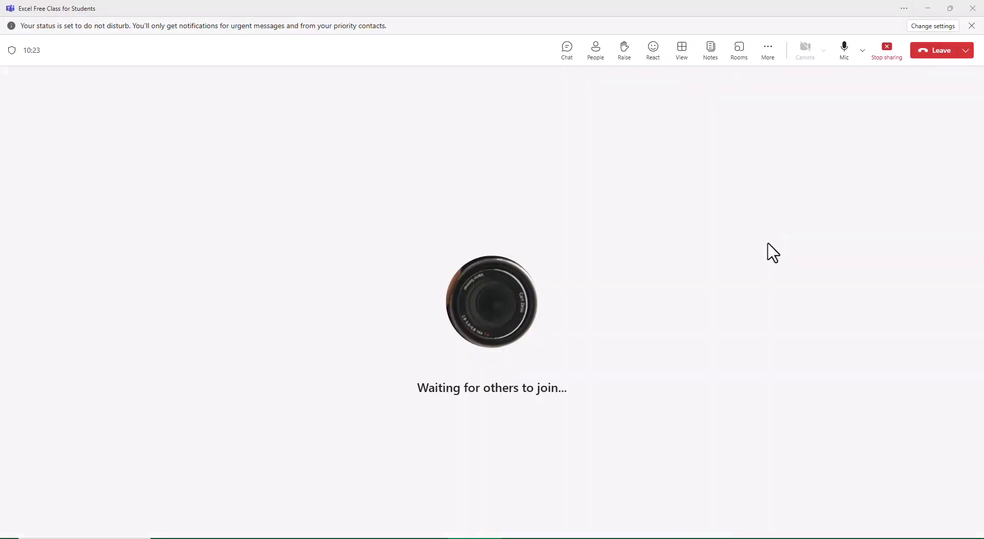
Minimize the Teams meeting window again, revisit the Ribbons sheet and return to the FP sheet.
left_click(927, 10)
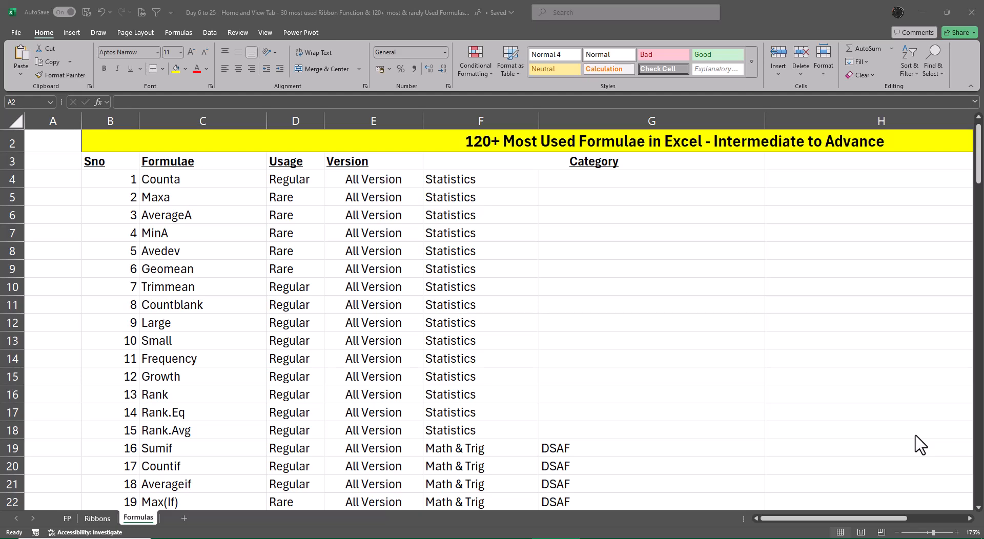
left_click(103, 518)
left_click(97, 523)
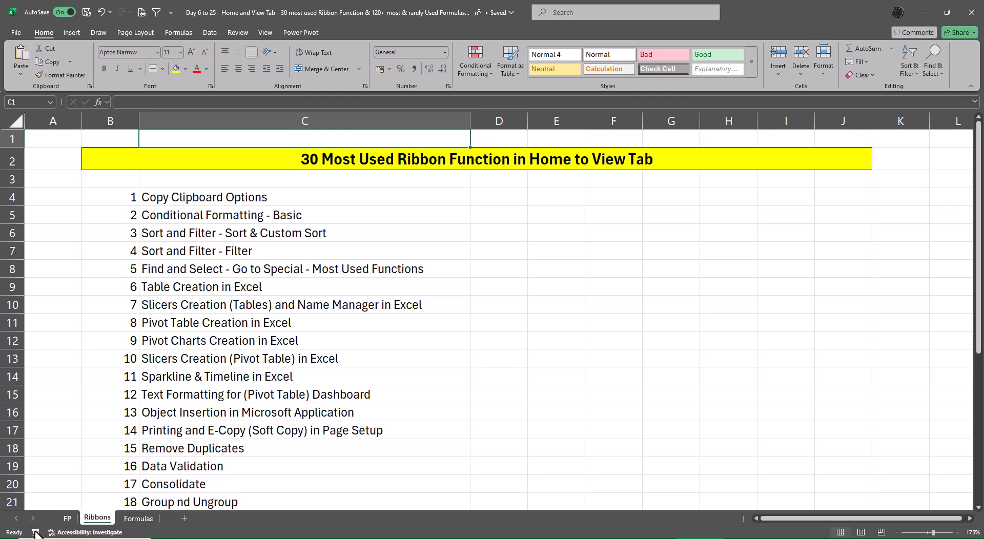
left_click(67, 518)
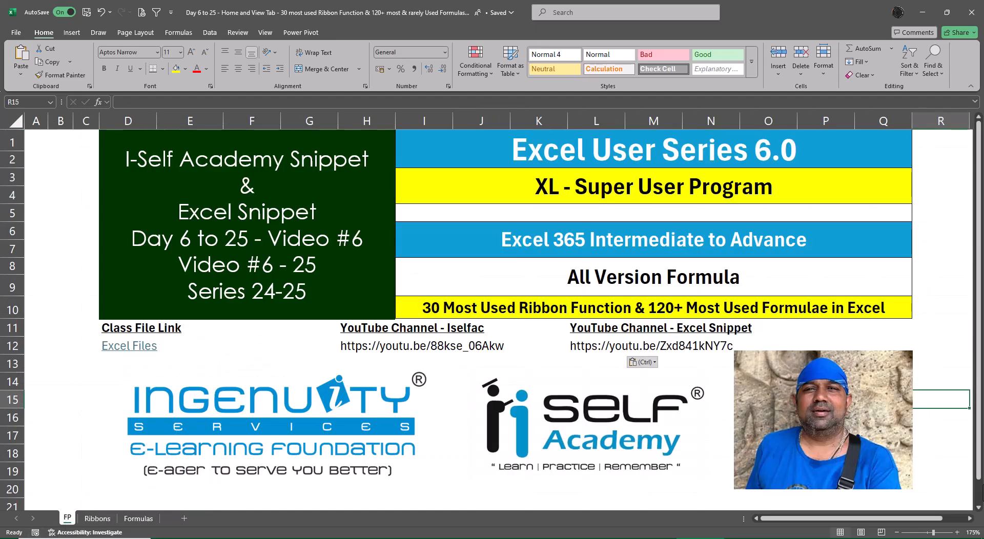
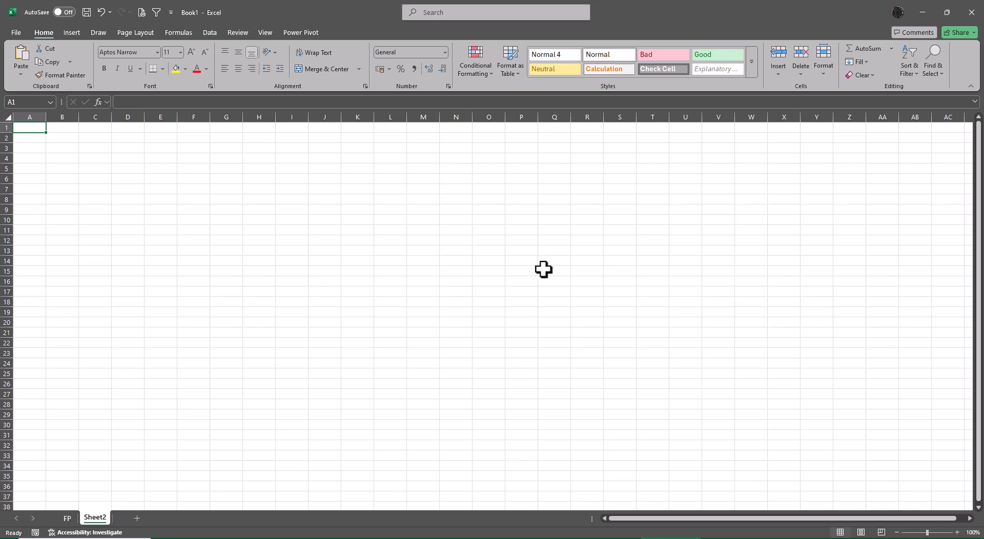
Enter the title "Copy Clipboard Options" in cell C3 of Sheet2.
scroll(364, 352, "up", 3)
scroll(365, 352, "up", 5)
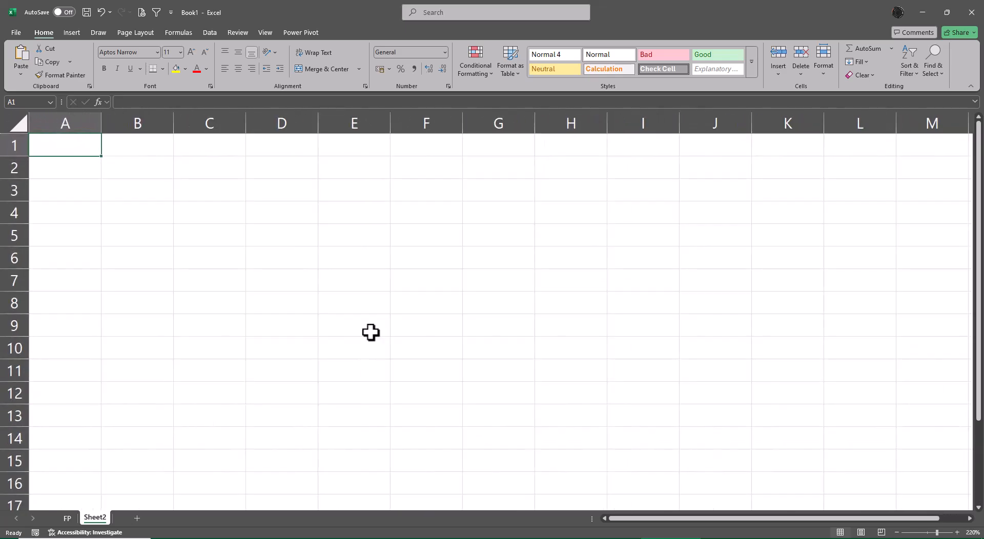
left_click(201, 194)
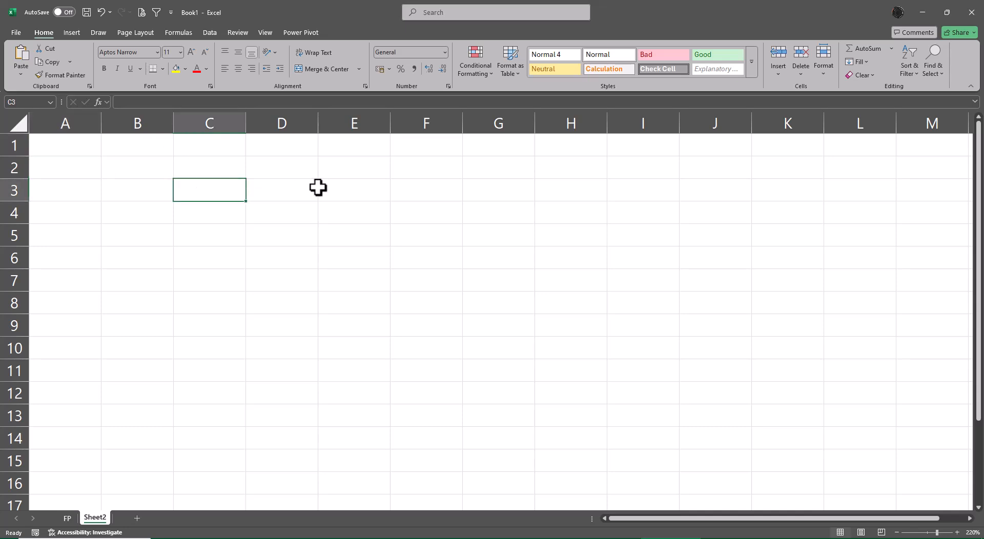
type("Copy")
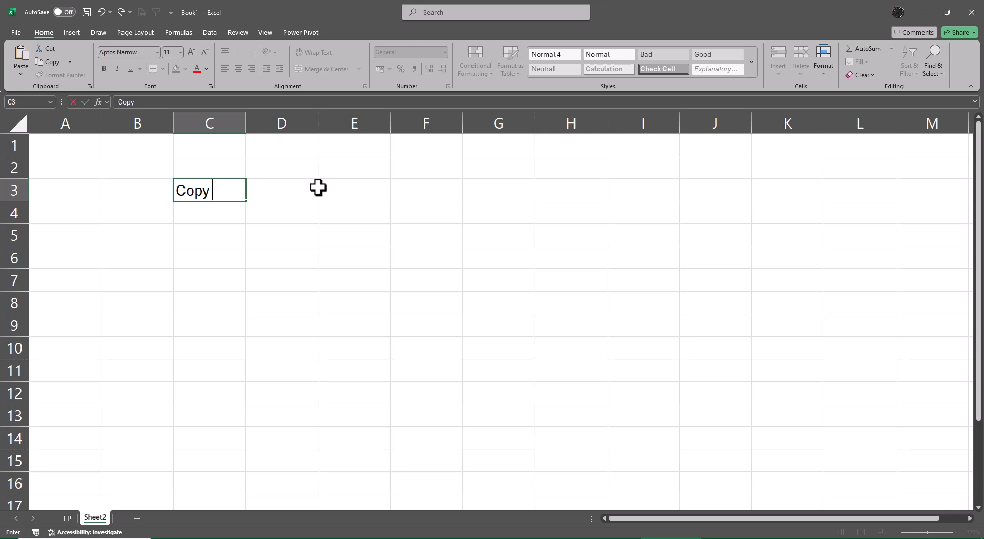
type("Clipboard Opti")
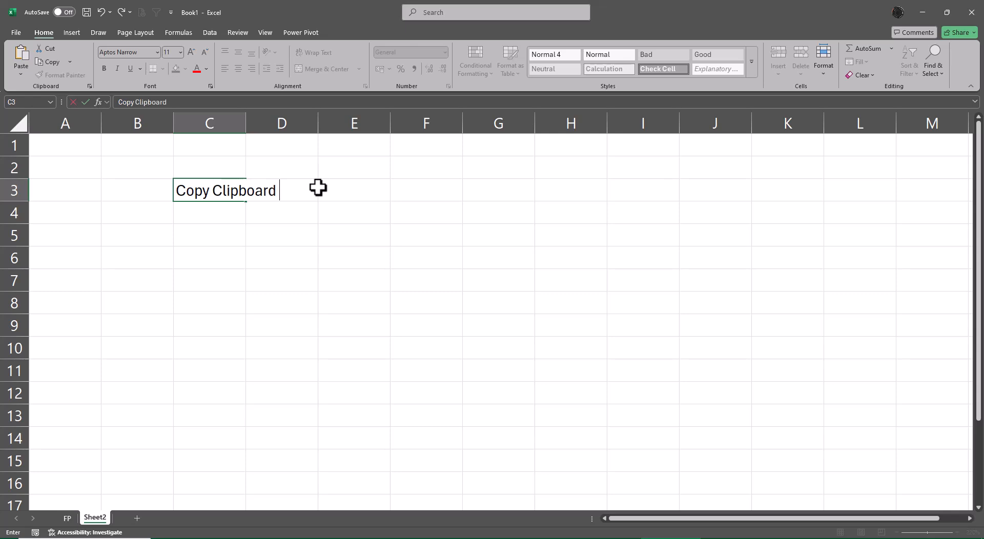
type("ons")
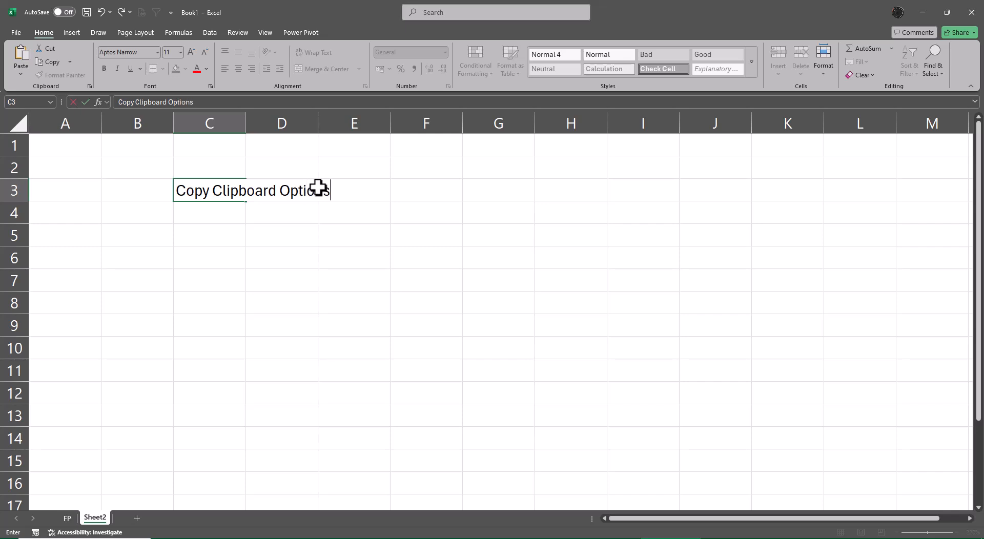
key("Return")
key("Return")
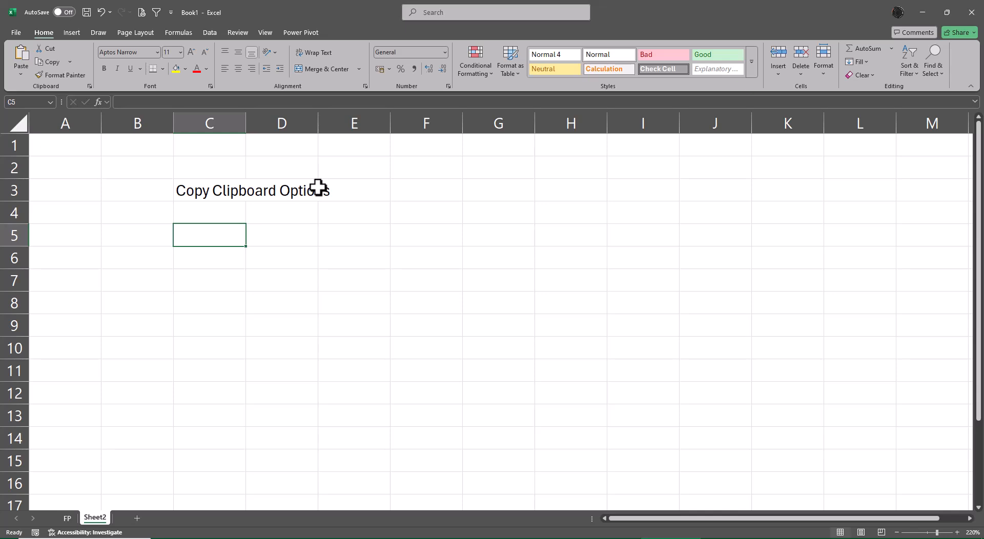
Enter the numbers 1, 11, 21, 31 and 41 across cells C5 to G5.
type("1")
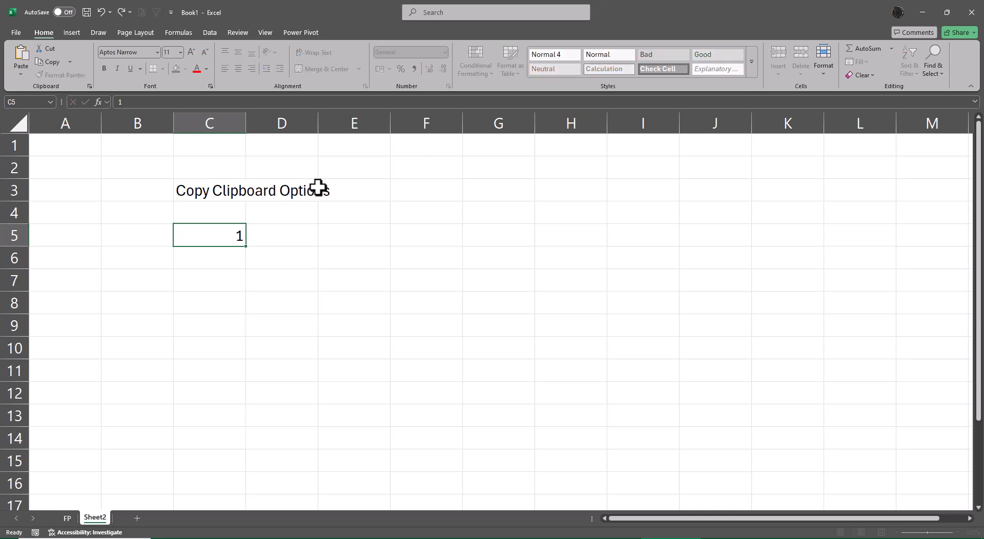
key("Tab")
type("11")
key("Tab")
type("21")
key("Tab")
type("31")
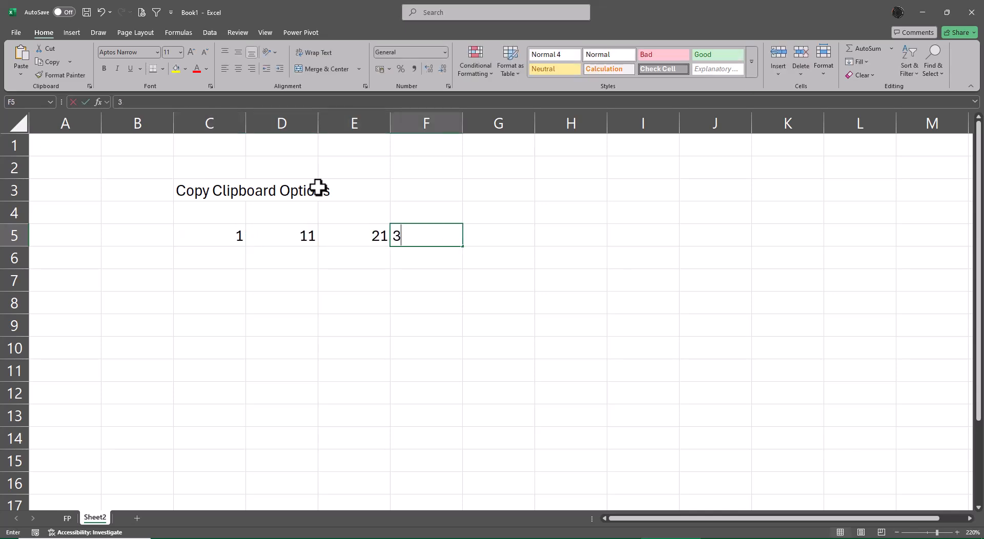
key("Tab")
type("41")
key("Tab")
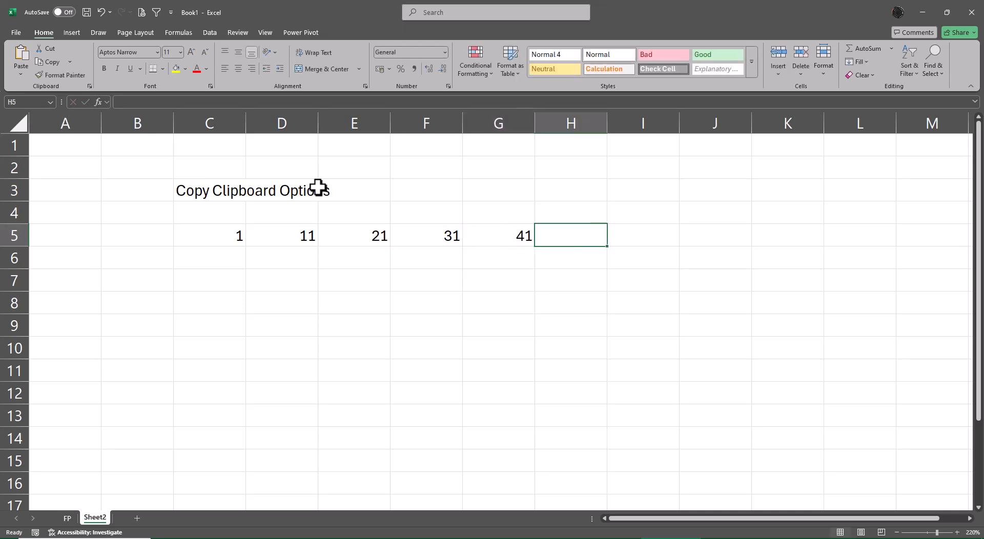
Fill a linear series down the column from C5 with a step of 1 and a stop value of 10.
key("Left")
key("Left")
key("Left")
key("Left")
key("Left")
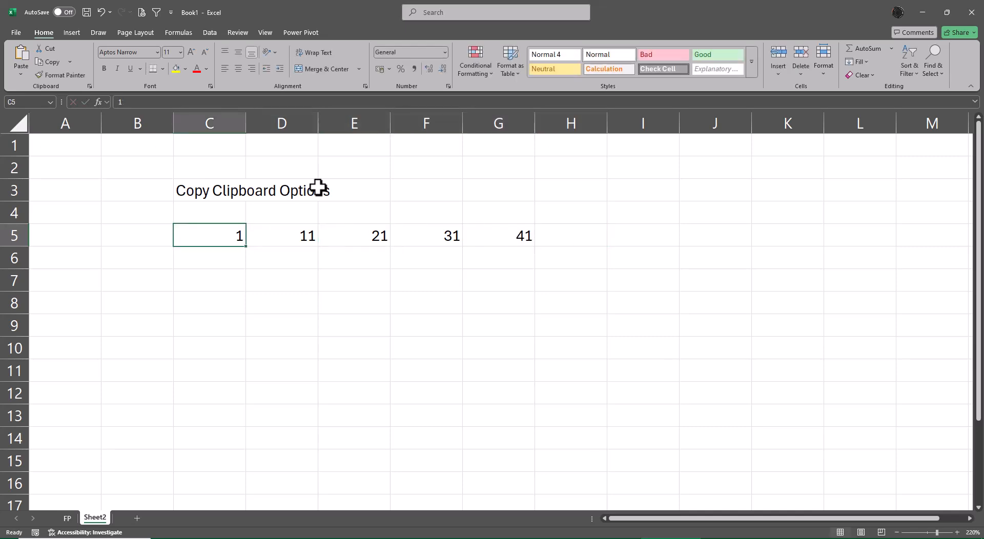
key("alt+e")
key("i")
key("s")
key("alt+c")
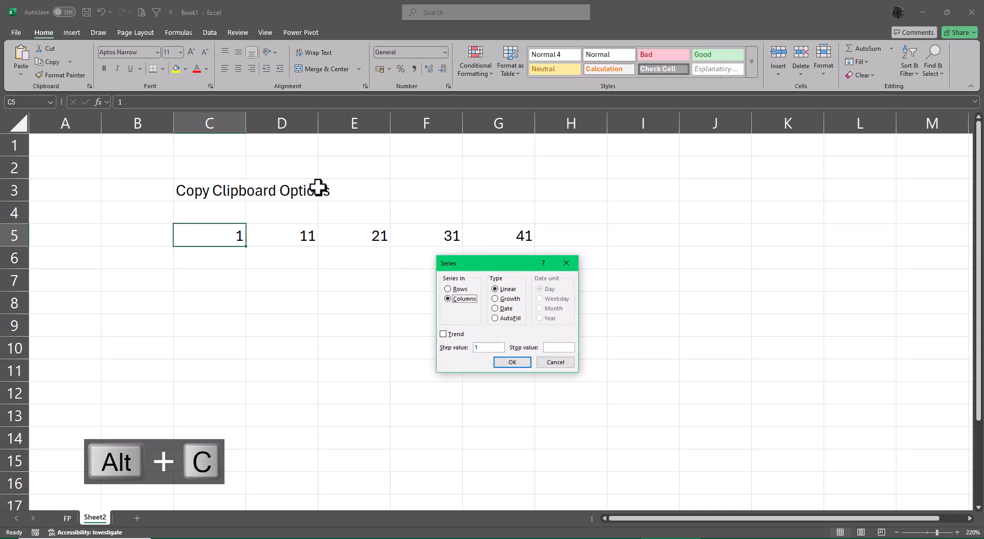
key("Tab")
key("Tab")
key("Tab")
key("Tab")
type("10")
key("Return")
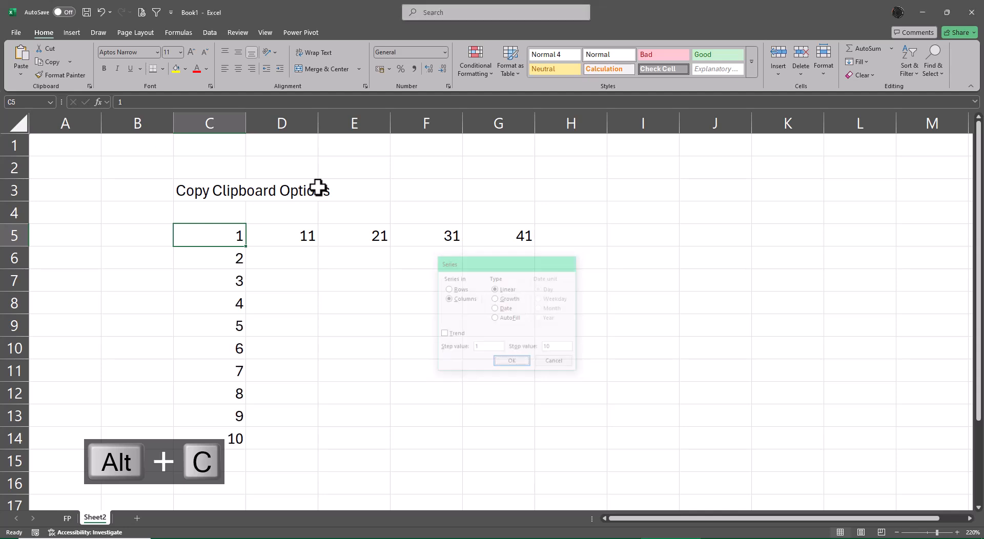
Fill the range D6:G14 with a formula adding 1 to the cell above, starting with =D5+1.
key("Down")
key("Right")
key("shift+Right")
key("shift+Right")
key("shift+Right")
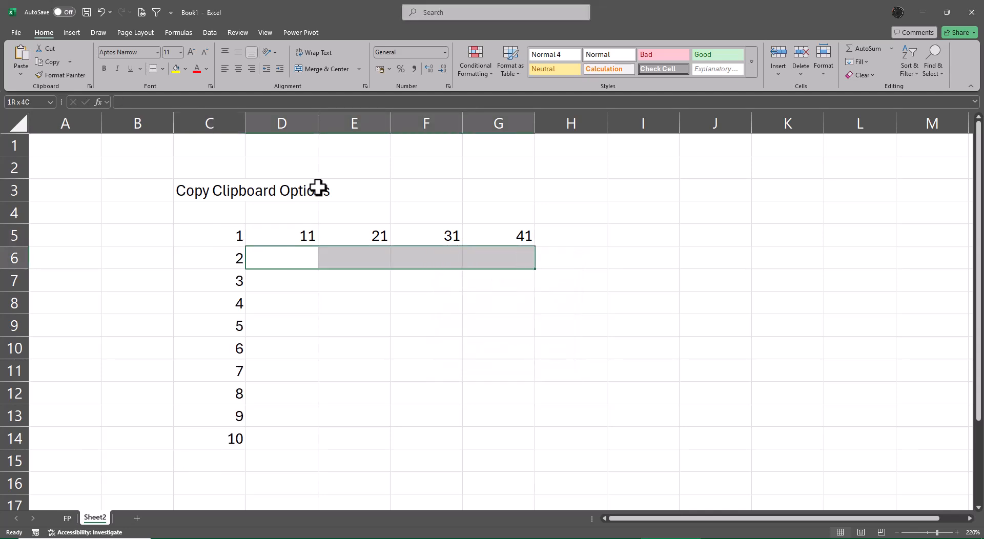
key("shift+Down")
key("shift+Down")
key("shift+Down")
key("shift+Down")
key("shift+Down")
key("shift+Down")
key("shift+Down")
key("shift+Down")
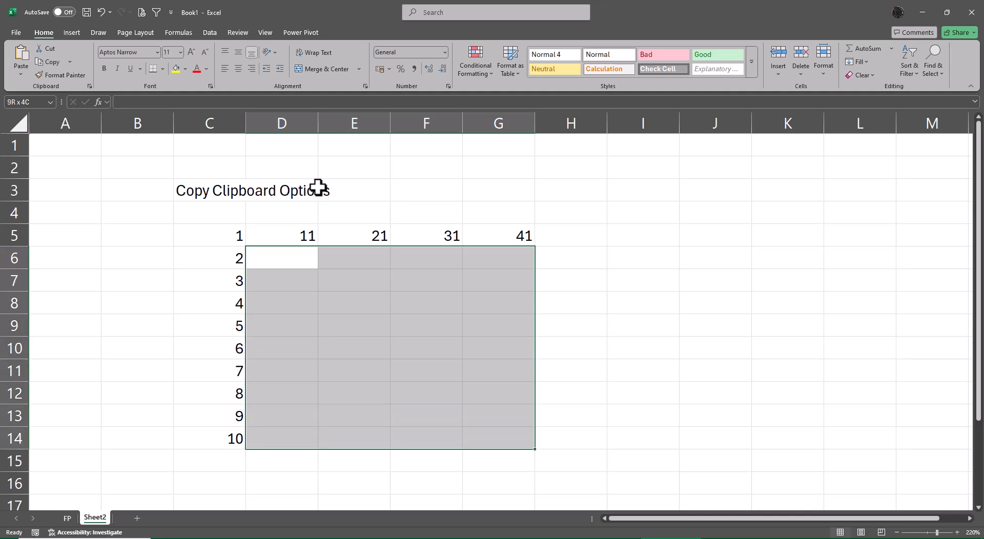
type("=")
key("Up")
type("+1")
key("ctrl+Return")
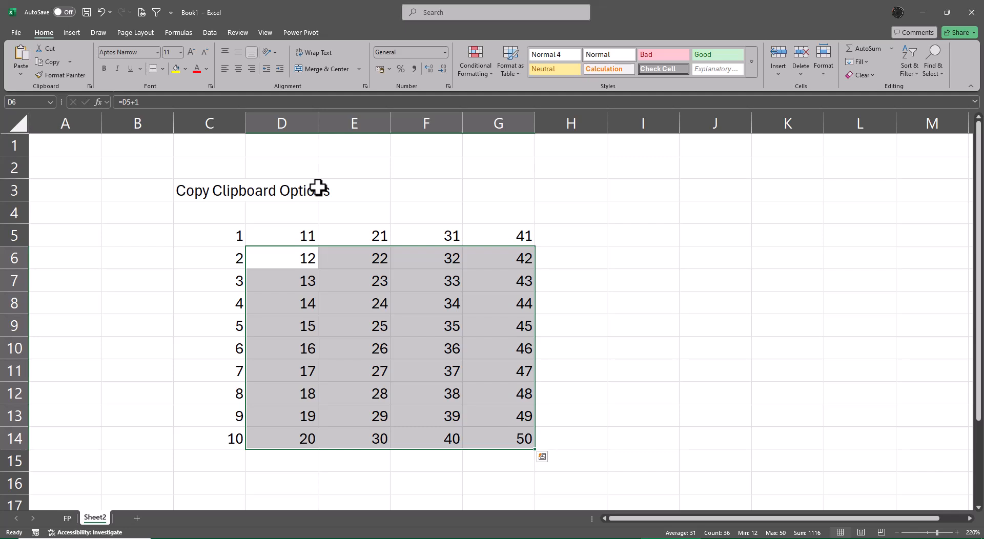
Copy the number block C5:G14 and paste it back in place as values.
key("Up")
key("Left")
key("ctrl+Right")
key("ctrl+Down")
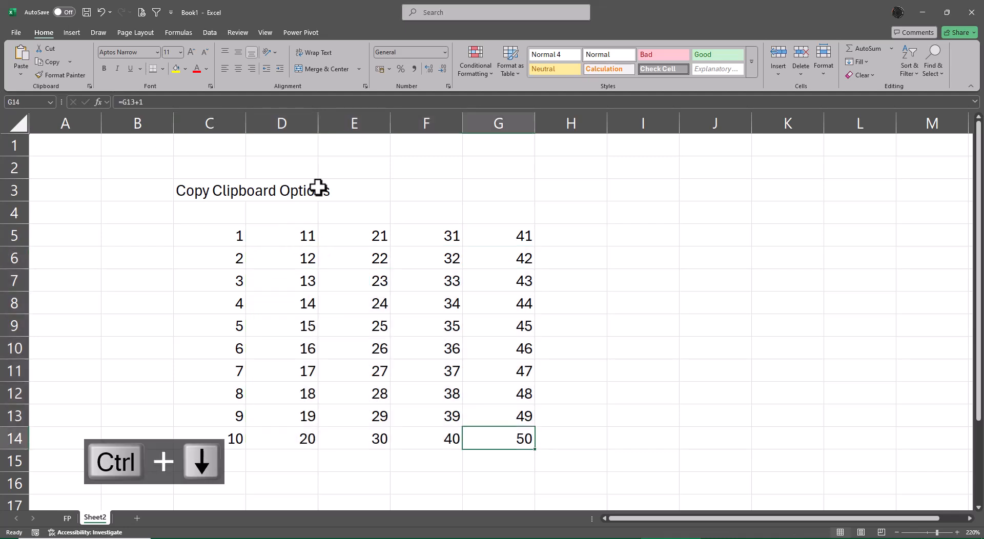
key("Up")
key("ctrl+Up")
key("ctrl+Left")
key("ctrl+shift+Down")
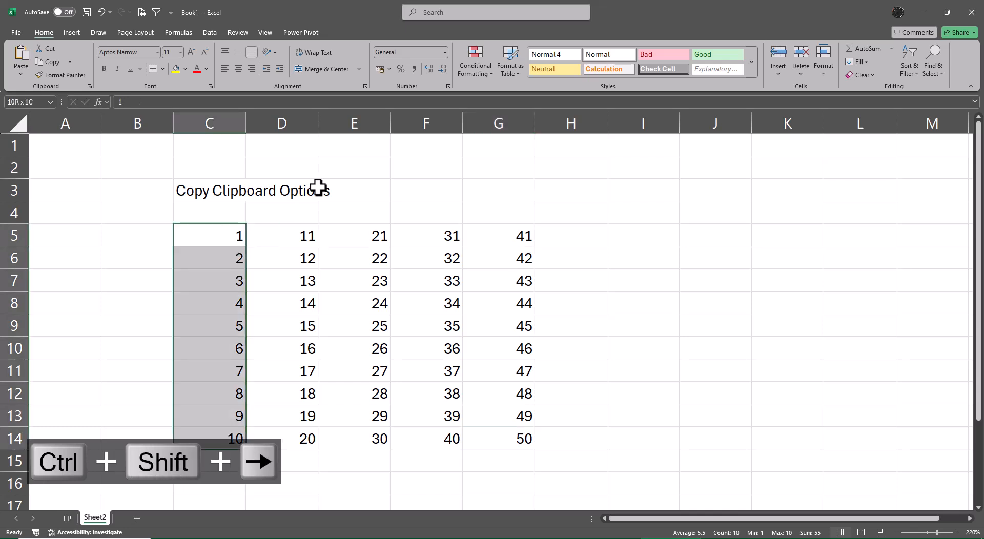
key("ctrl+shift+Right")
key("ctrl+c")
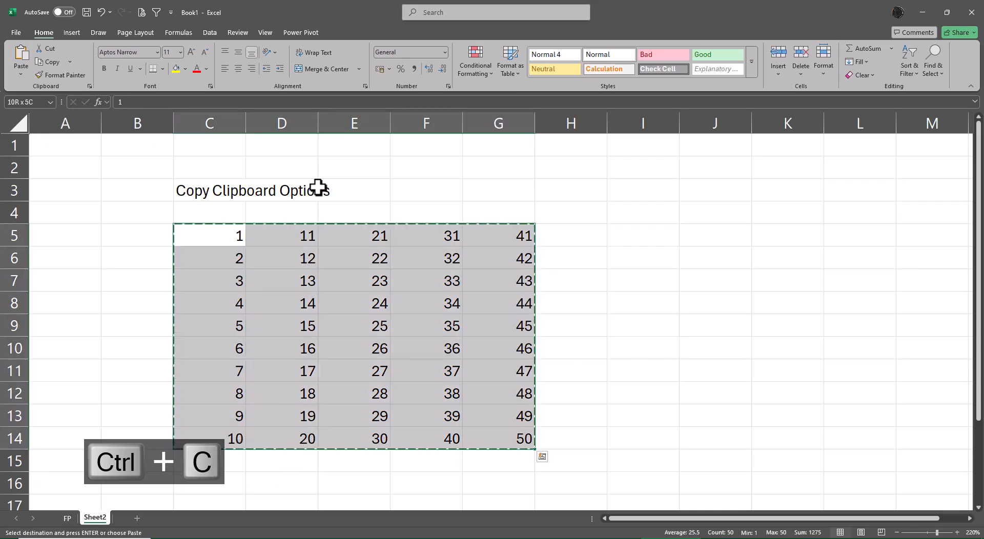
key("ctrl+shift+v")
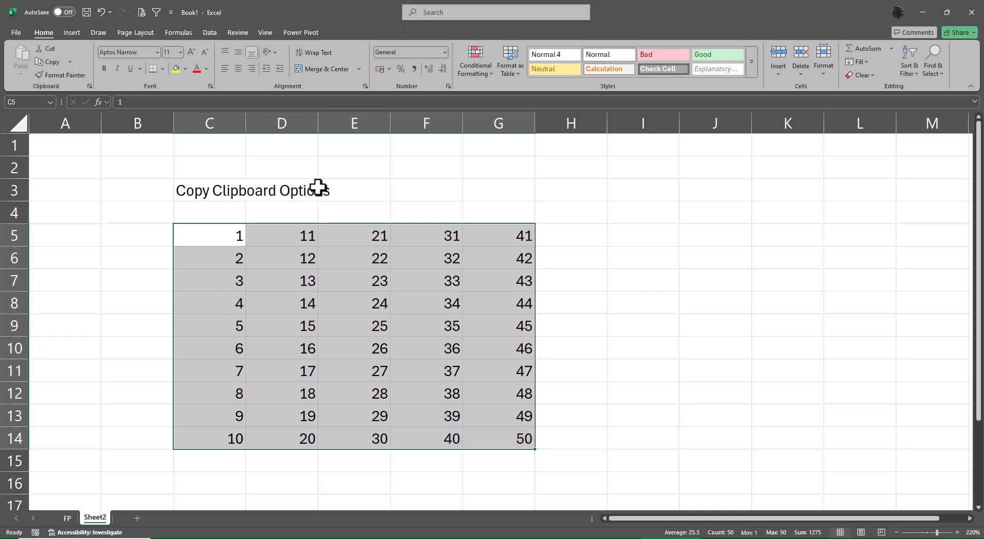
Highlight cell J5 with a yellow fill.
key("Right")
key("Right")
key("Right")
key("Right")
key("Right")
key("Right")
key("Right")
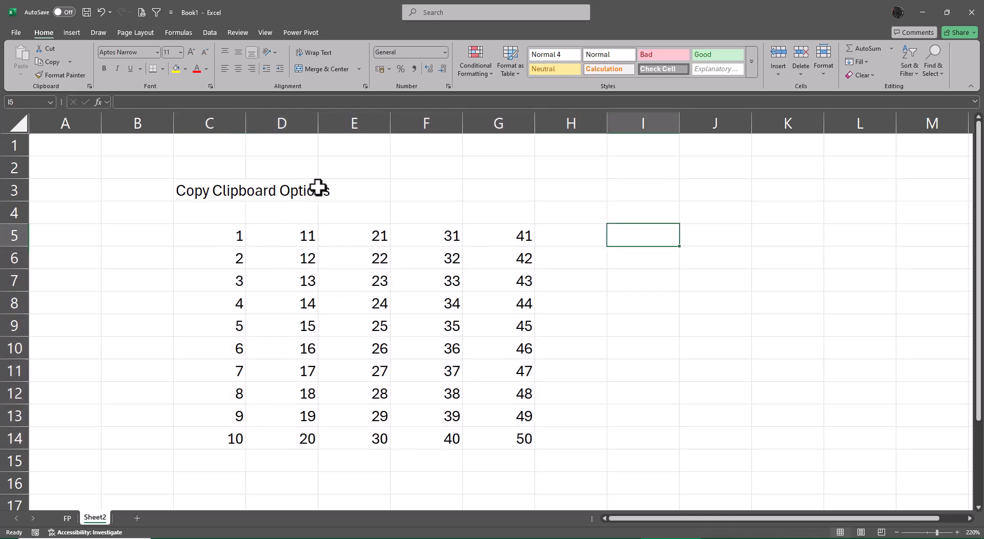
left_click(175, 68)
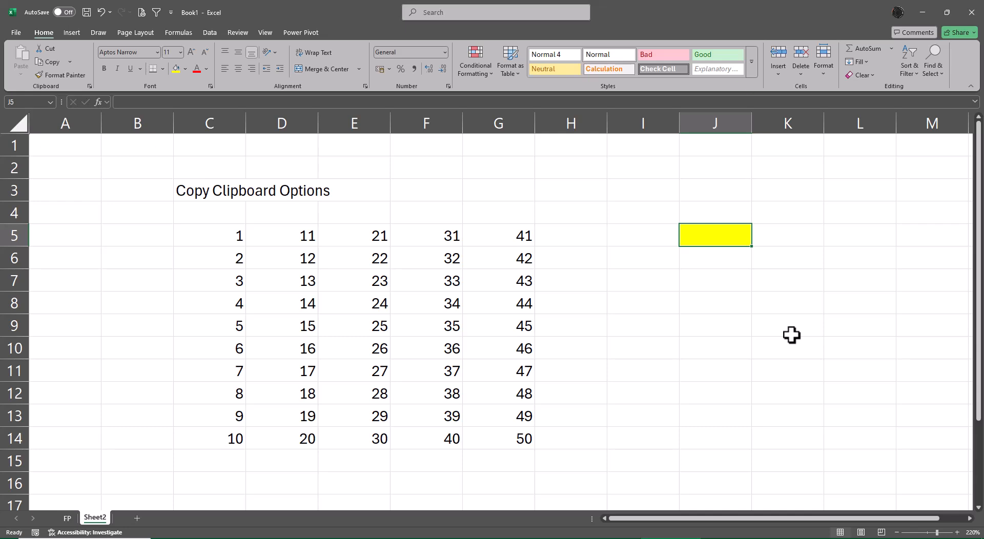
Enter =TRANSPOSE(C5:C14) in cell J5 to turn the first number column into a row.
type("=tr")
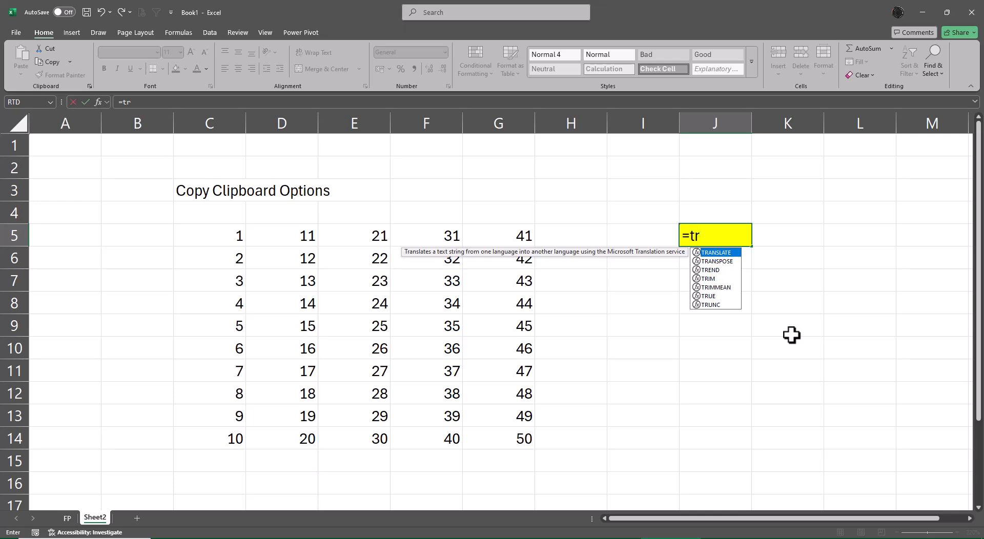
key("Down")
key("Tab")
key("Left")
key("Left")
key("Left")
key("Left")
key("Left")
key("Left")
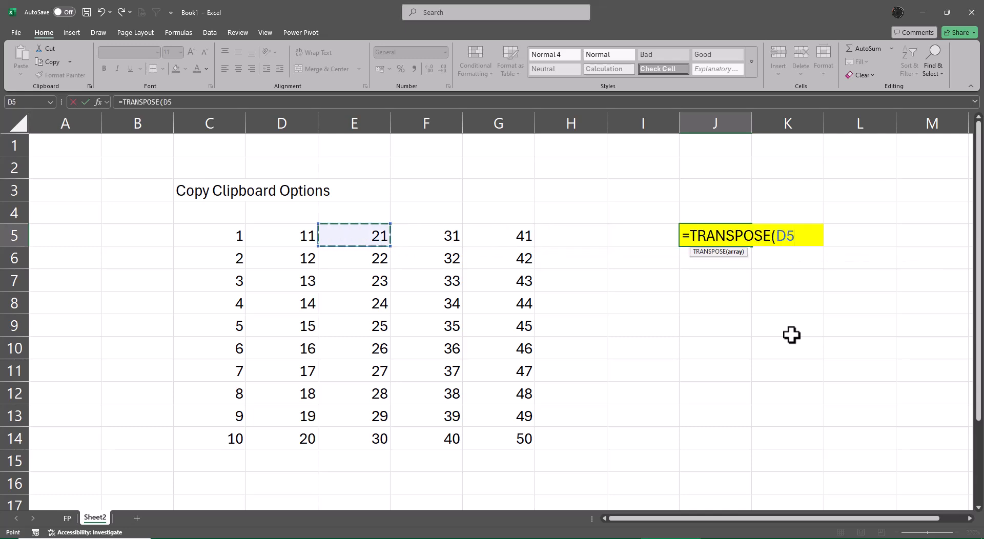
key("Left")
key("ctrl+shift+Down")
key("Return")
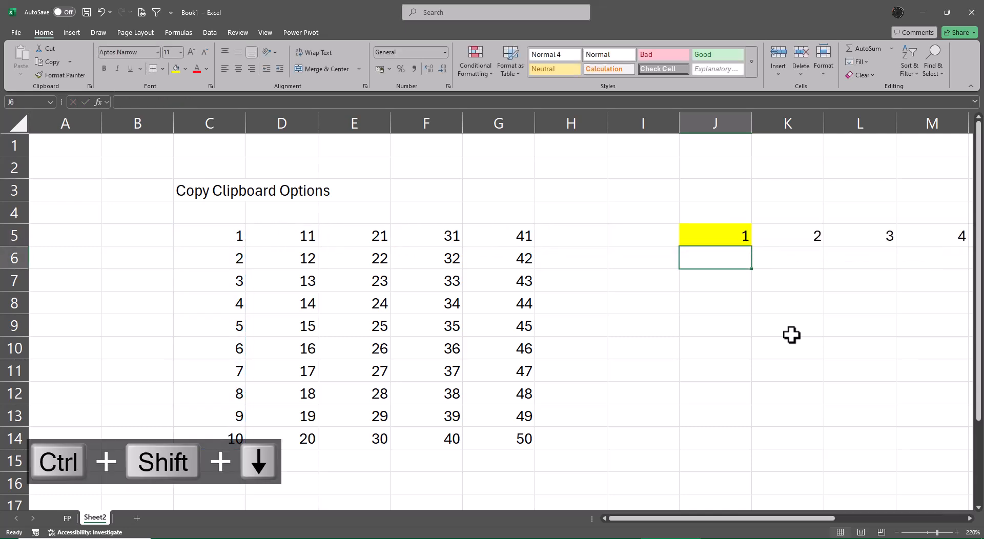
Examine the transposed row from J5 to S5 and the formula behind it in J5.
key("Up")
key("ctrl+Right")
key("Left")
key("Left")
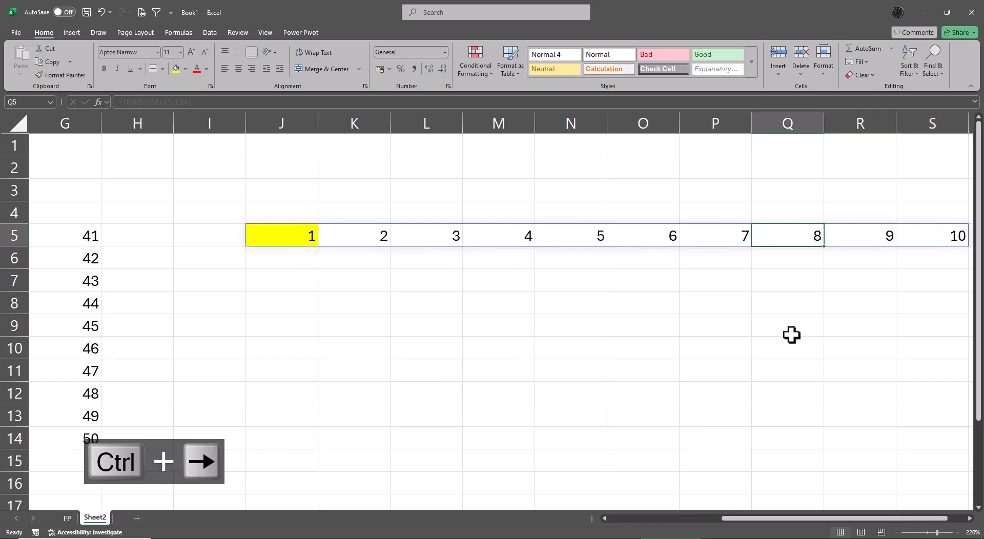
key("Left")
key("Left")
key("Left")
key("Left")
key("Left")
key("Left")
key("Left")
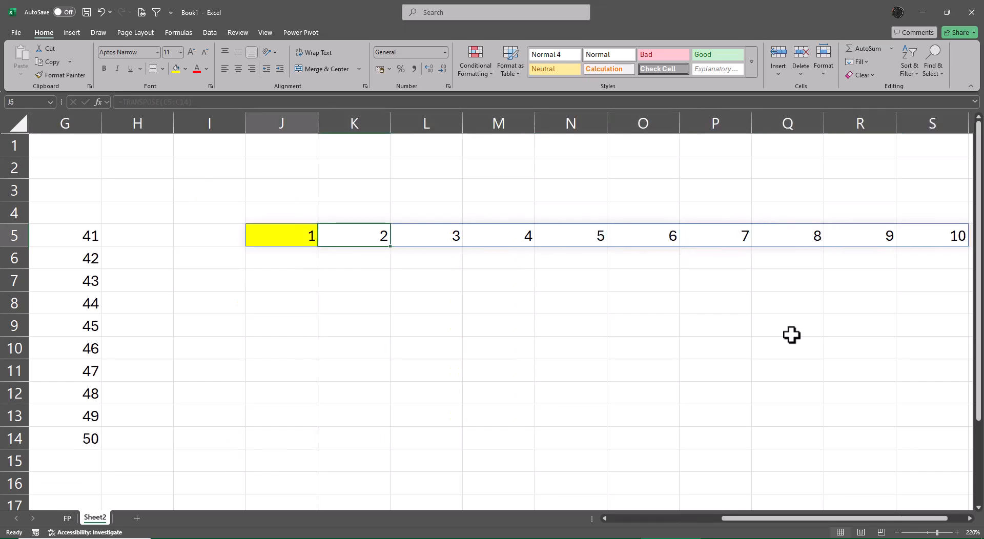
key("F2")
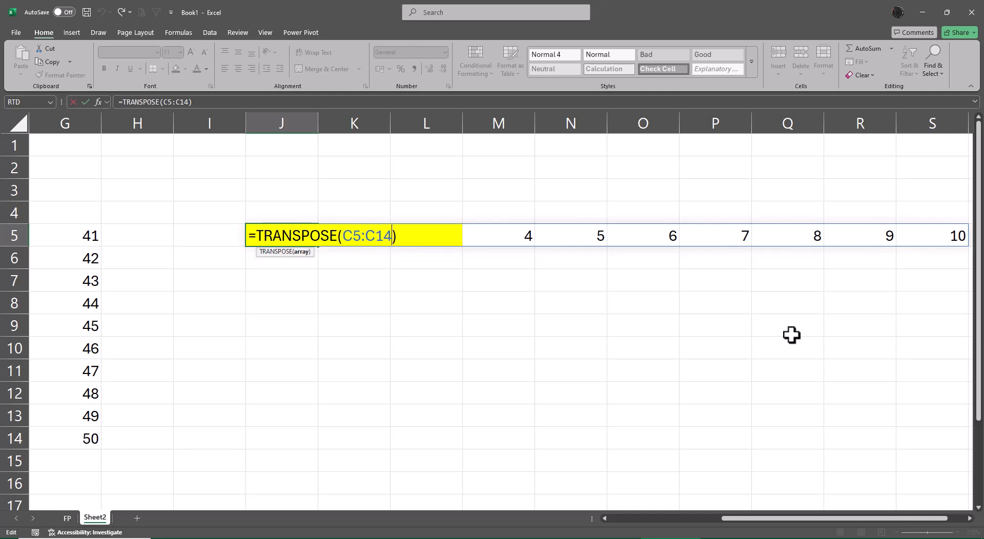
Clear the TRANSPOSE formula from cell J5.
key("Escape")
key("Delete")
key("Left")
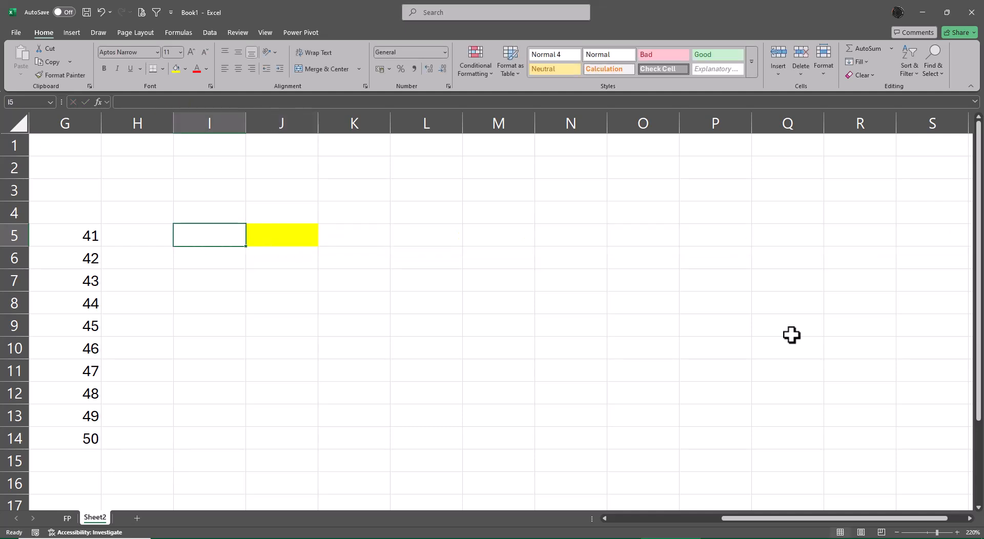
Merge and center the title across C3:G3 and make it bold.
key("Home")
key("Right")
key("Right")
key("Right")
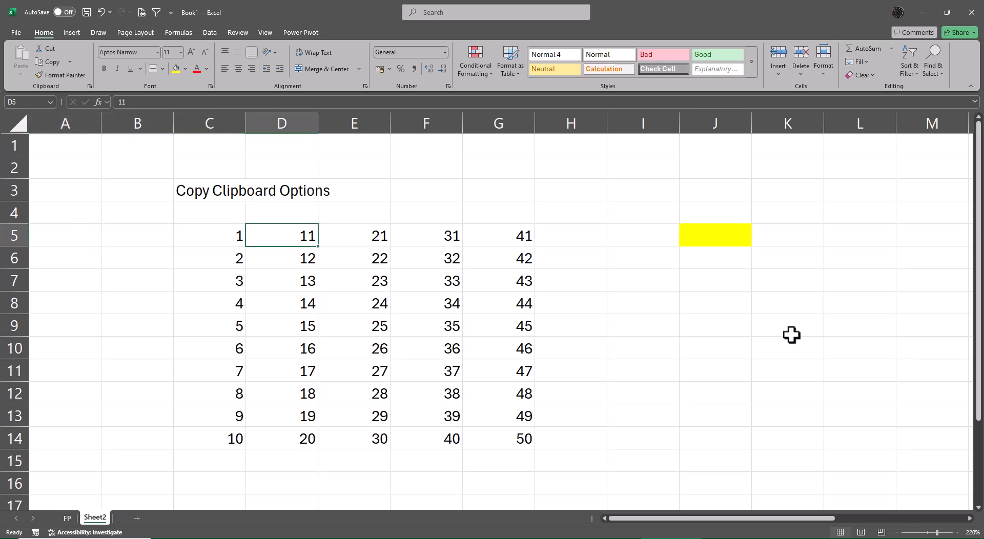
key("Up")
key("Left")
key("Up")
key("shift+Right")
key("shift+Right")
key("shift+Right")
key("shift+Right")
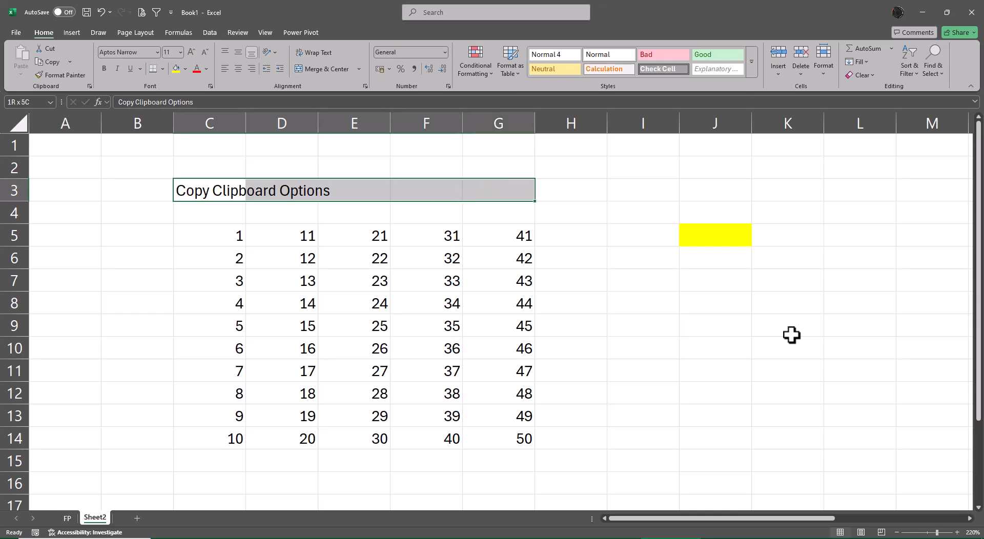
left_click(325, 68)
key("ctrl+b")
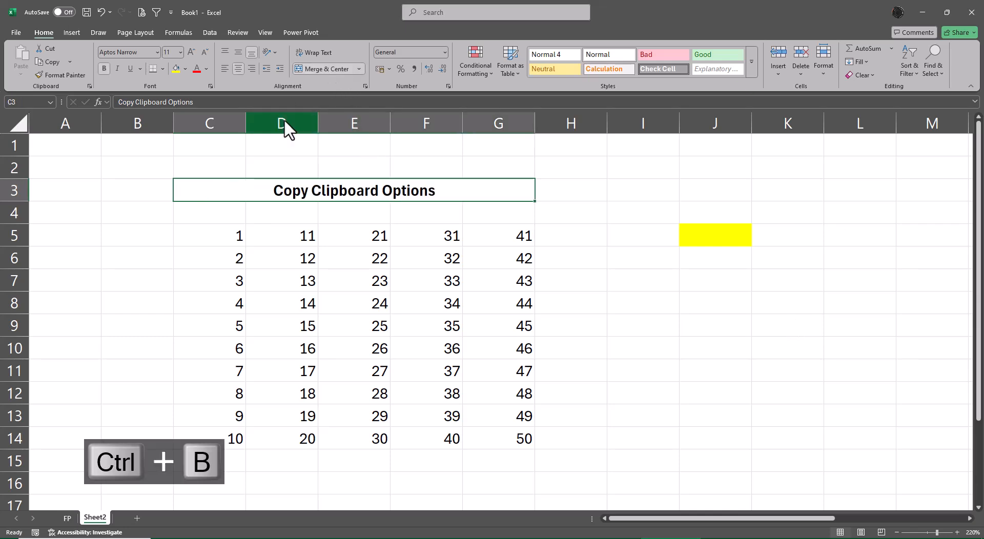
Give the merged title a yellow fill and underline its text.
left_click(176, 69)
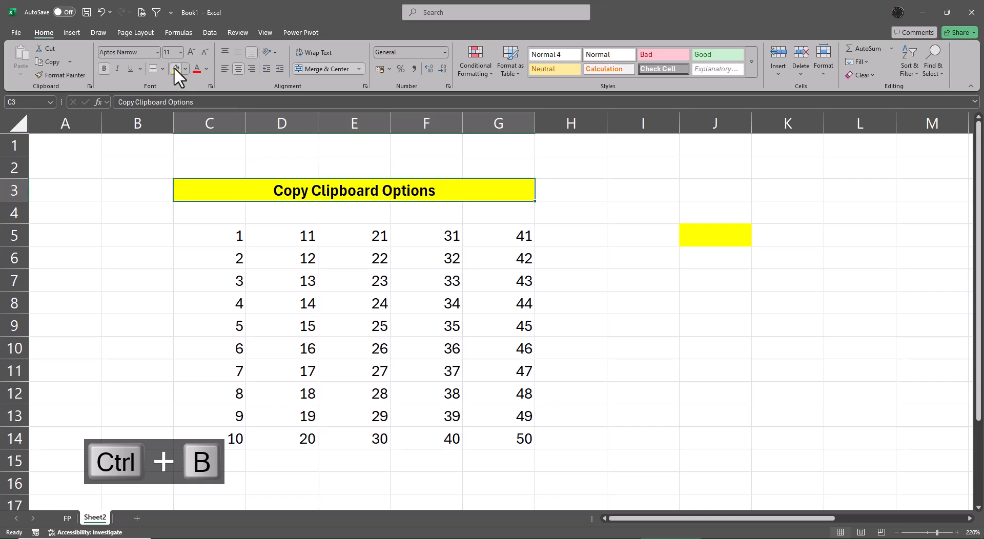
left_click(130, 67)
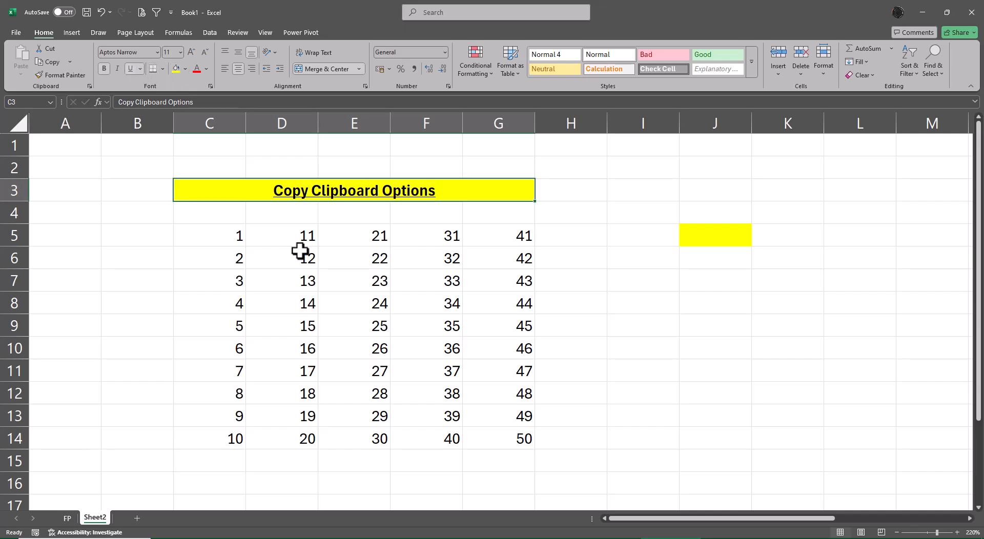
left_click(600, 336)
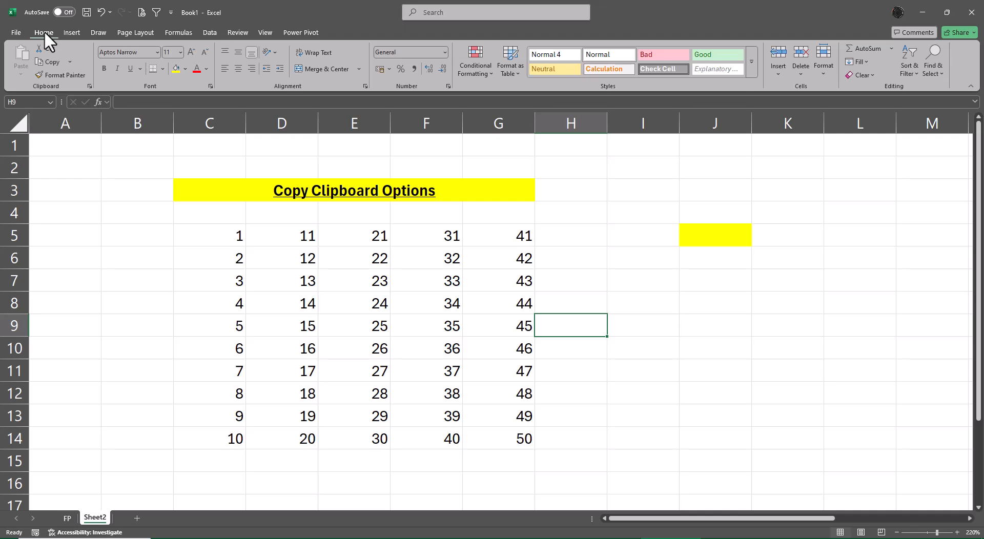
View the list of commands available for customizing the Quick Access Toolbar.
left_click(78, 32)
left_click(50, 30)
left_click(171, 12)
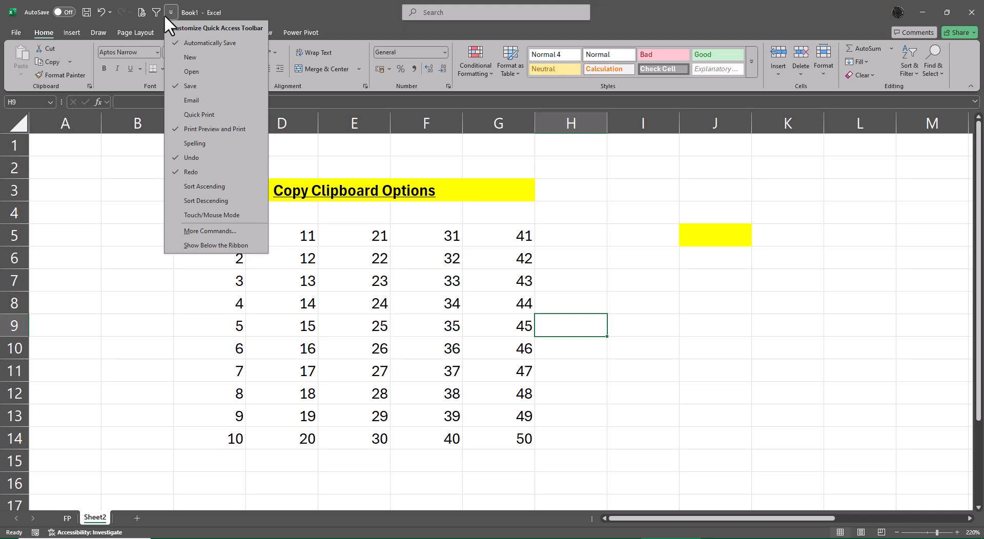
left_click(105, 293)
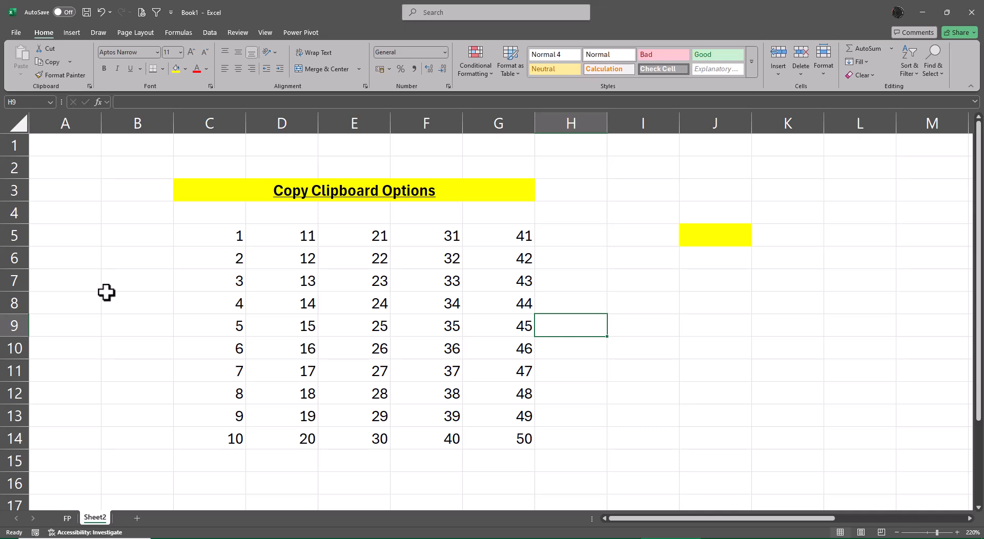
Show the Office Clipboard pane and enter the note "Ctrl + C + C" in cell I3.
left_click(89, 86)
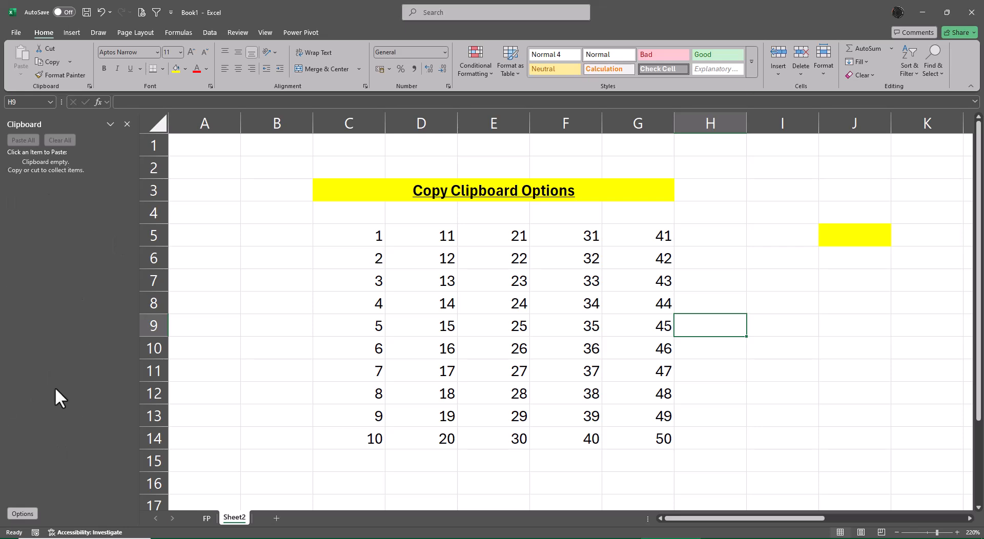
left_click(782, 199)
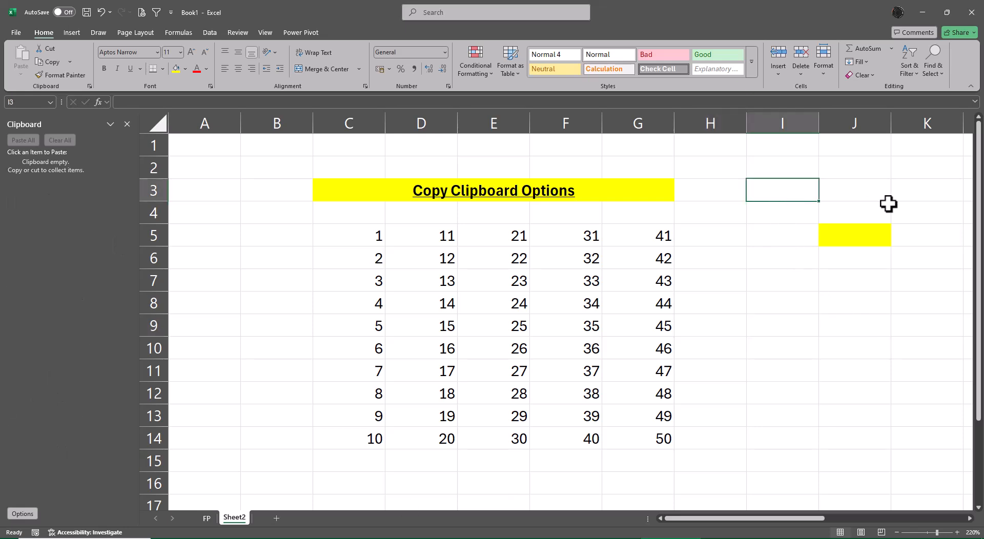
type("Ctrl C")
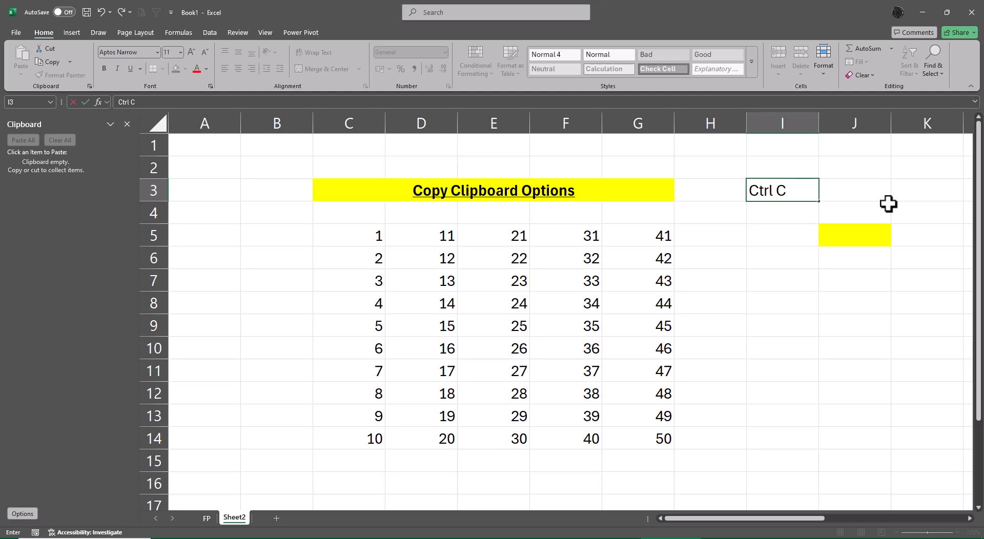
key("BackSpace")
type("+ C+")
key("Left")
key("Right")
key("F2")
key("Left")
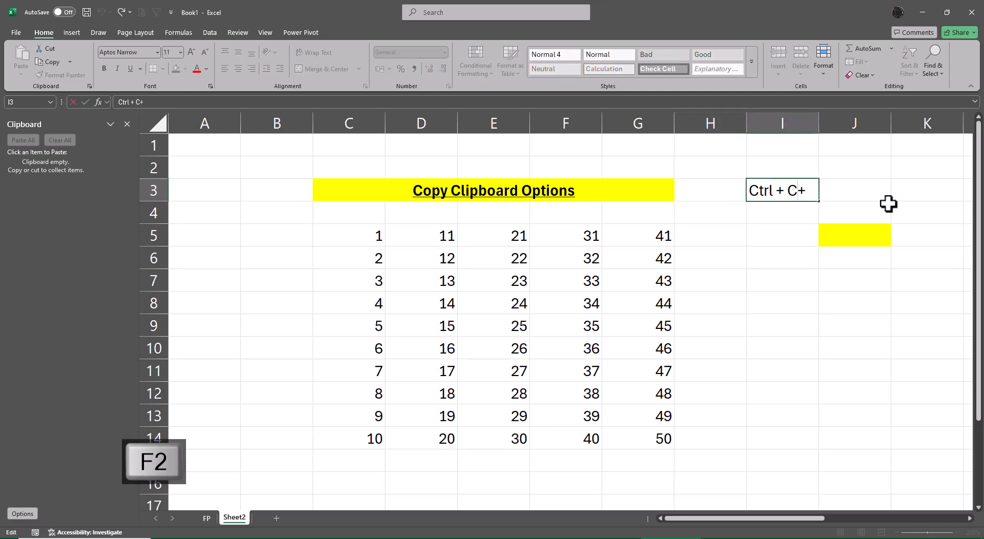
key("Return")
key("Up")
key("Right")
key("Left")
key("F2")
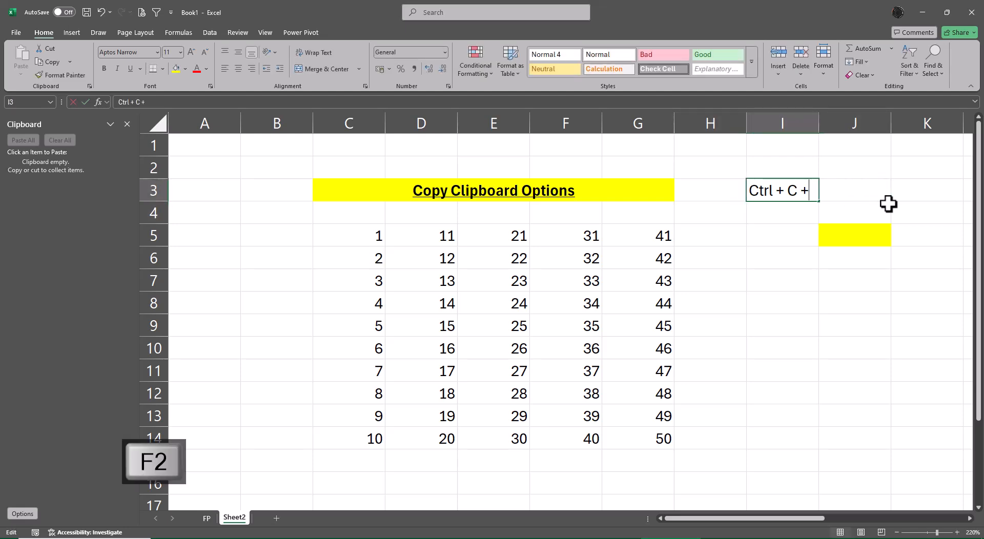
type("C")
key("Return")
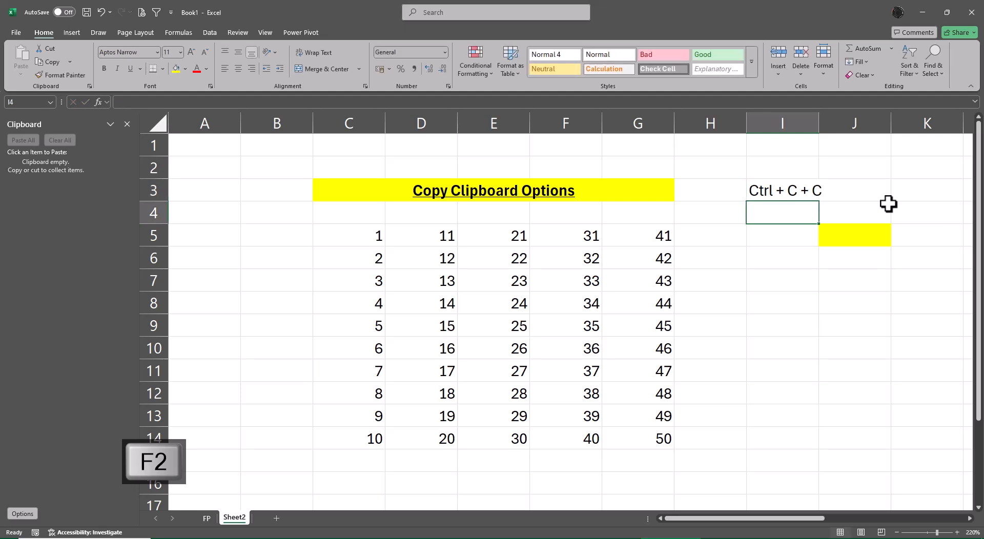
AutoFit column I to the note in I3 and review the Office Clipboard's display options.
key("Up")
key("alt+o")
key("c")
key("a")
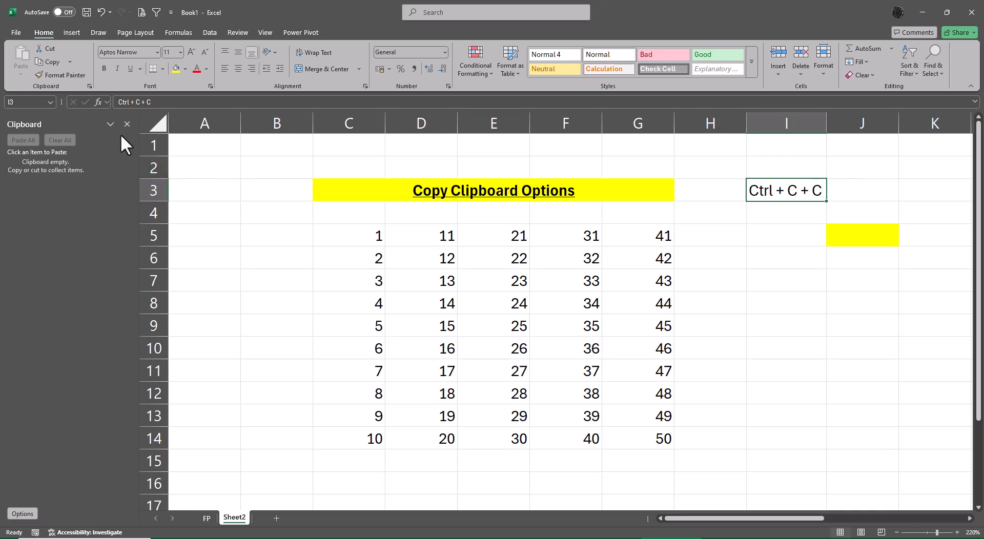
left_click(21, 513)
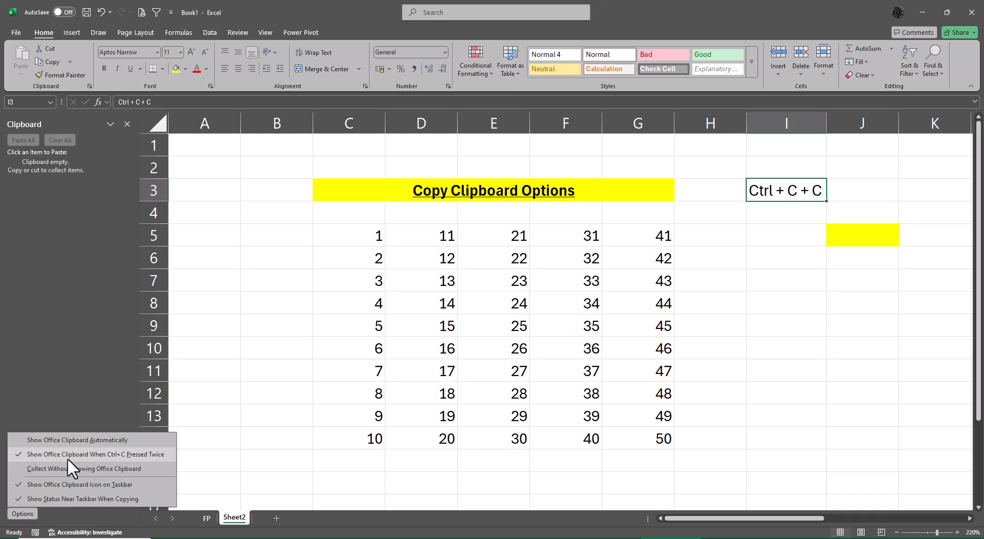
key("Escape")
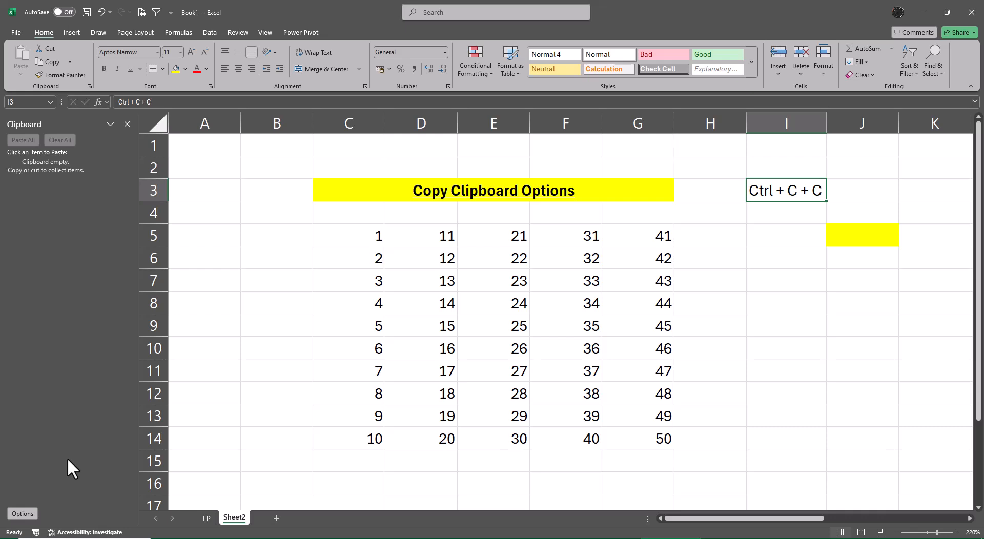
Enter the note "24 Clipboard" in cell J3.
key("Right")
key("Right")
key("Right")
key("Left")
key("Left")
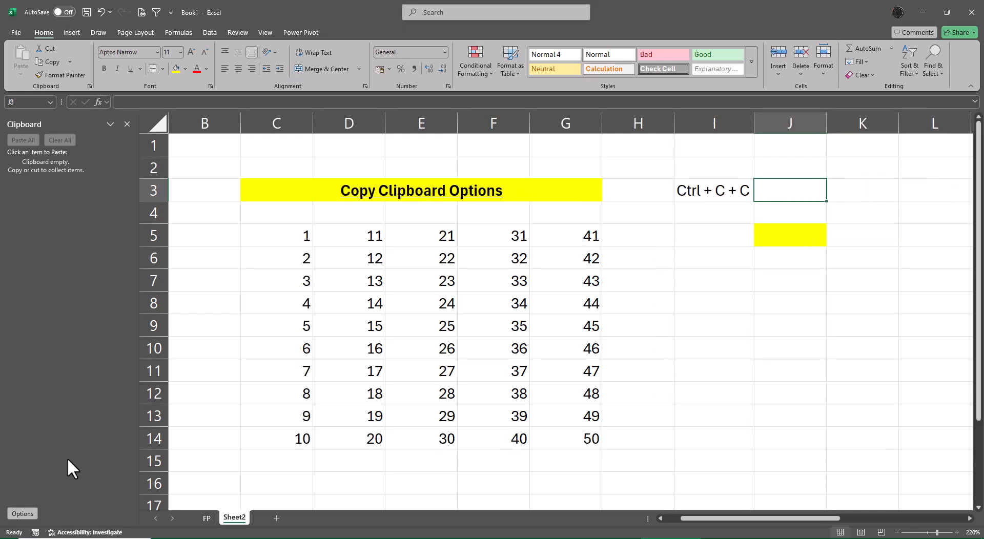
type("24 ")
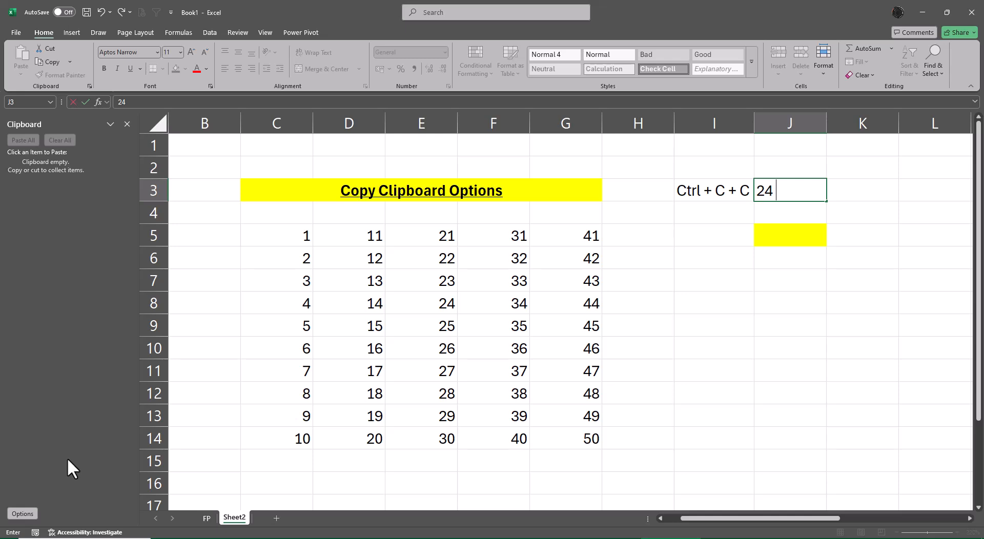
type("Clipboard")
key("Return")
key("Up")
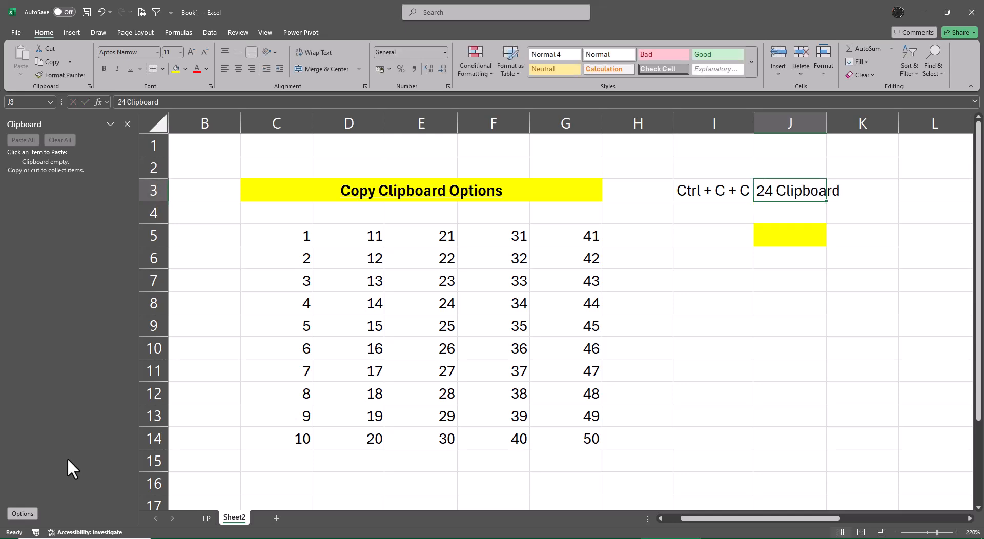
AutoFit column J to the note in J3 and close the Clipboard pane.
key("alt+c")
key("alt+a")
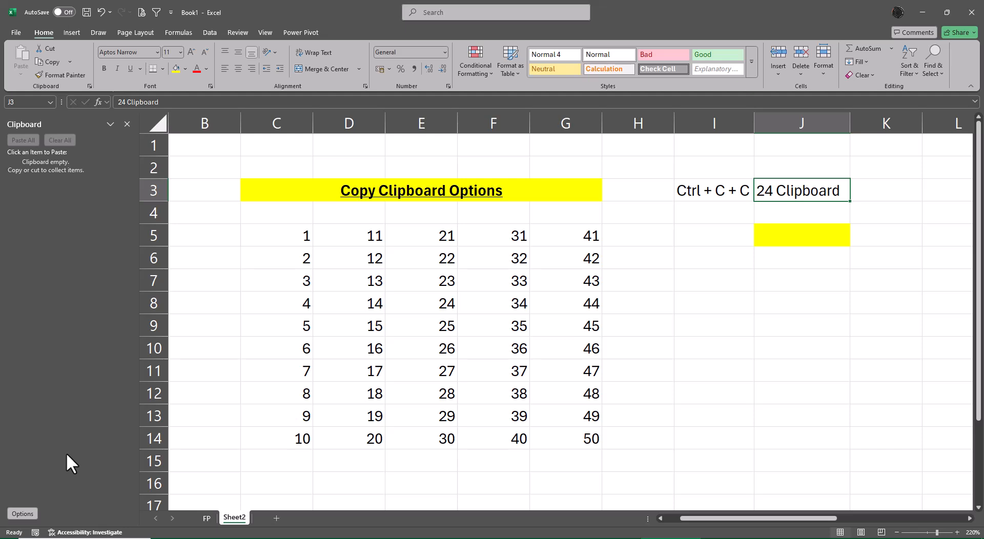
key("alt+Tab")
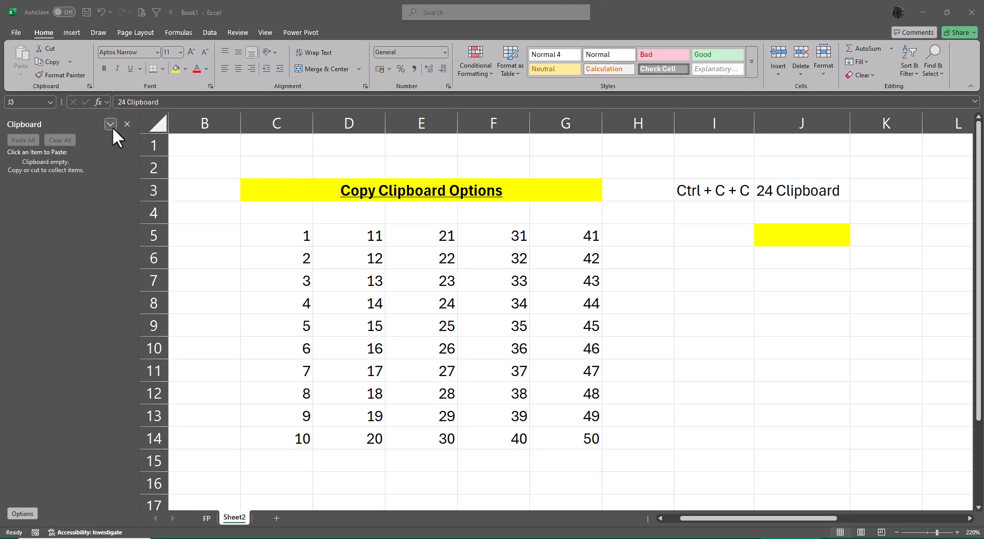
key("alt+Tab")
left_click(127, 123)
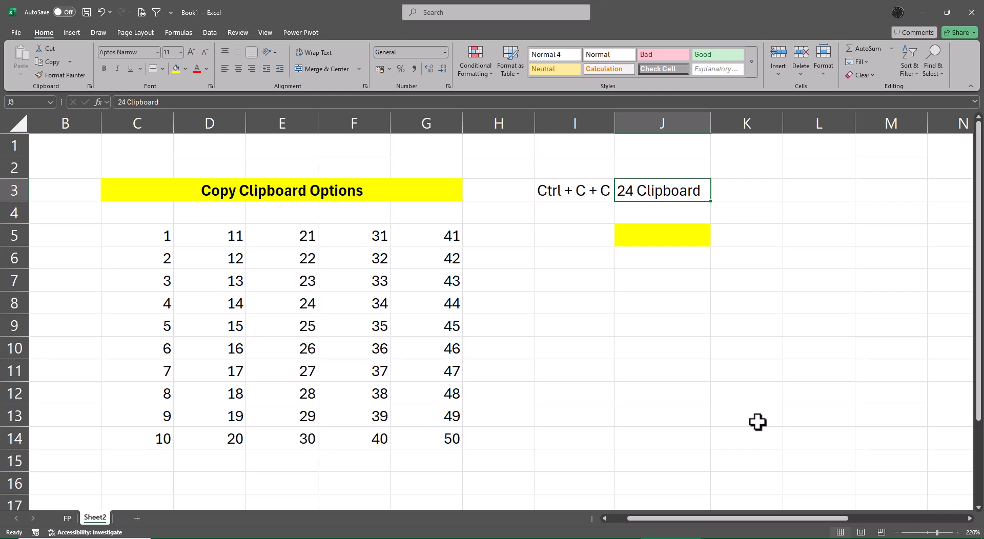
Copy C5:C14 twice in a row so the Office Clipboard pane opens and collects the range.
key("Left")
key("Left")
key("Left")
key("Left")
key("Left")
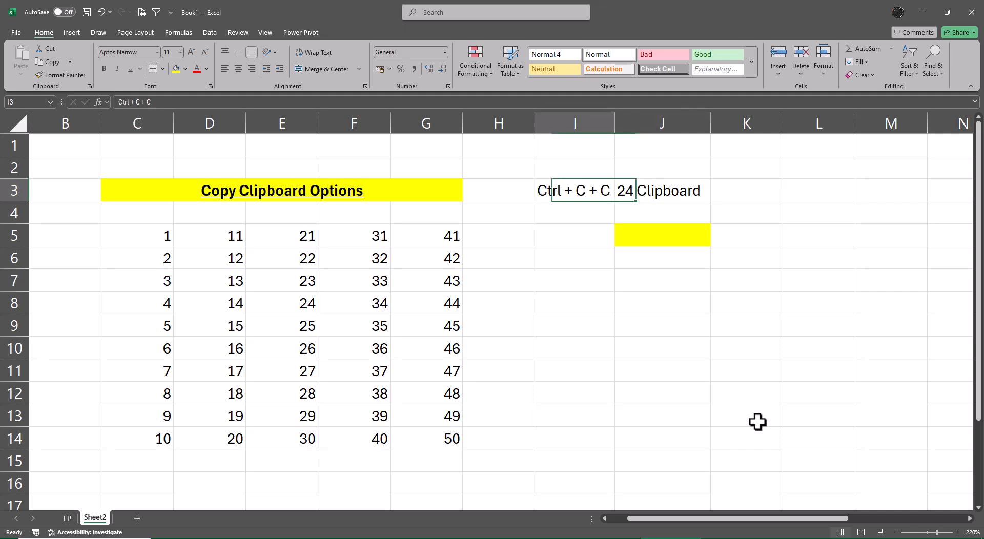
key("Down")
key("Right")
key("Right")
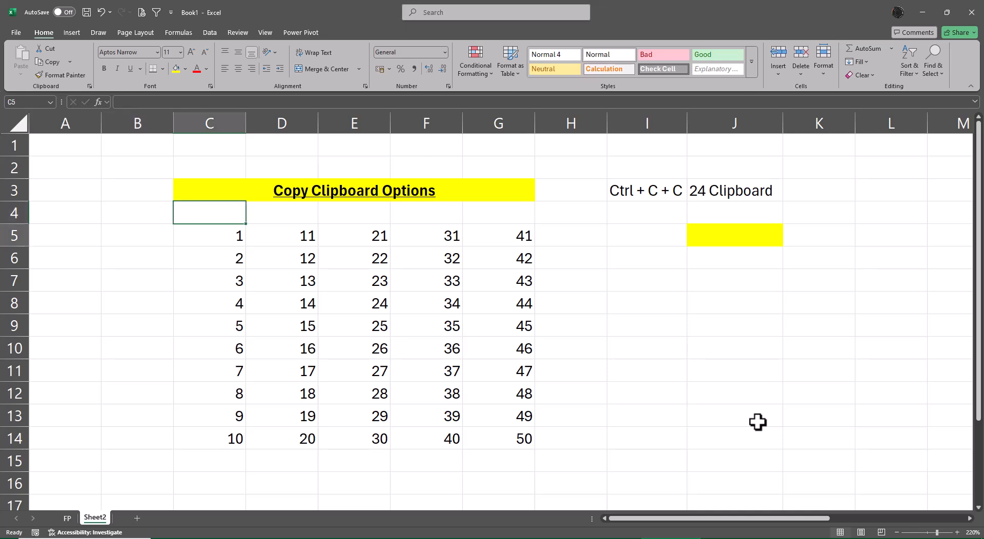
key("Down")
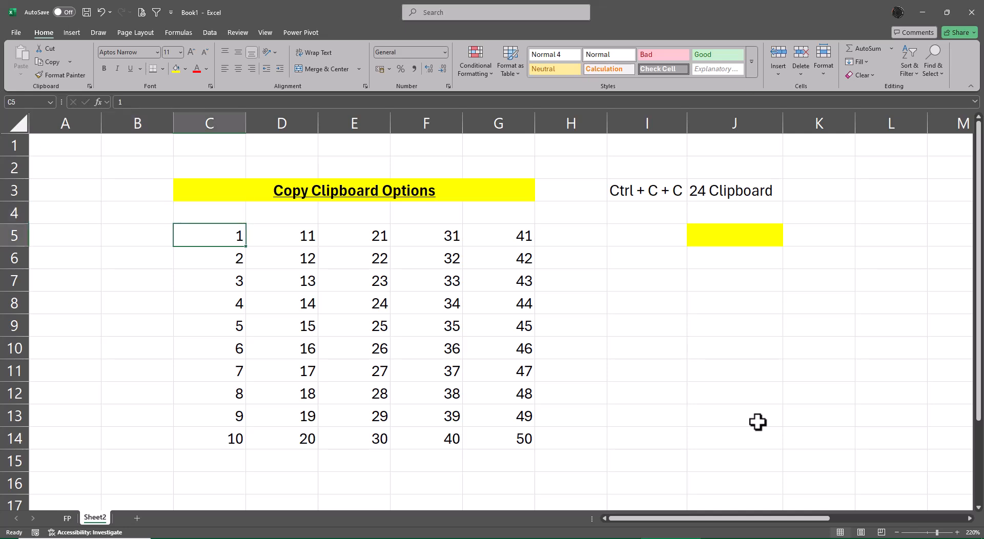
key("ctrl+shift+Down")
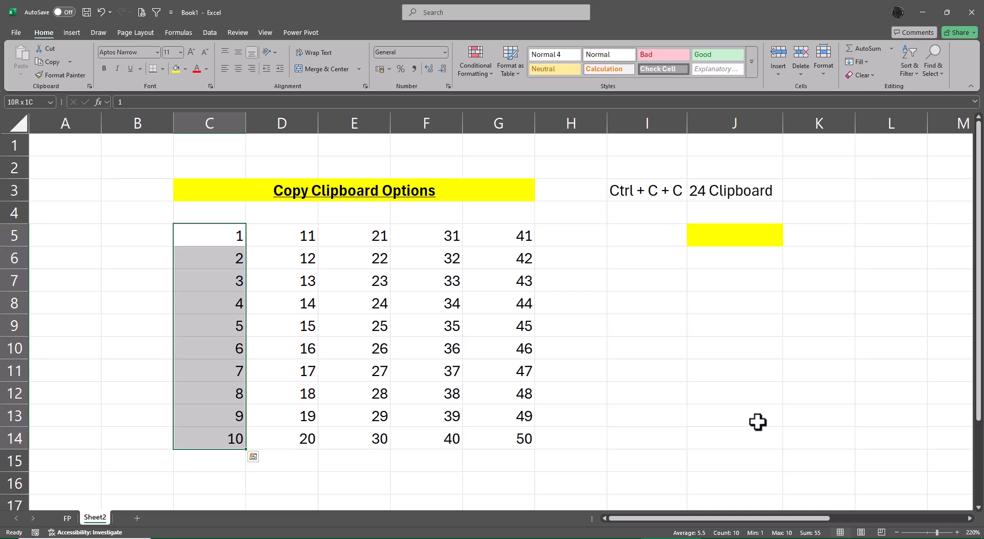
key("ctrl+c")
key("ctrl+c")
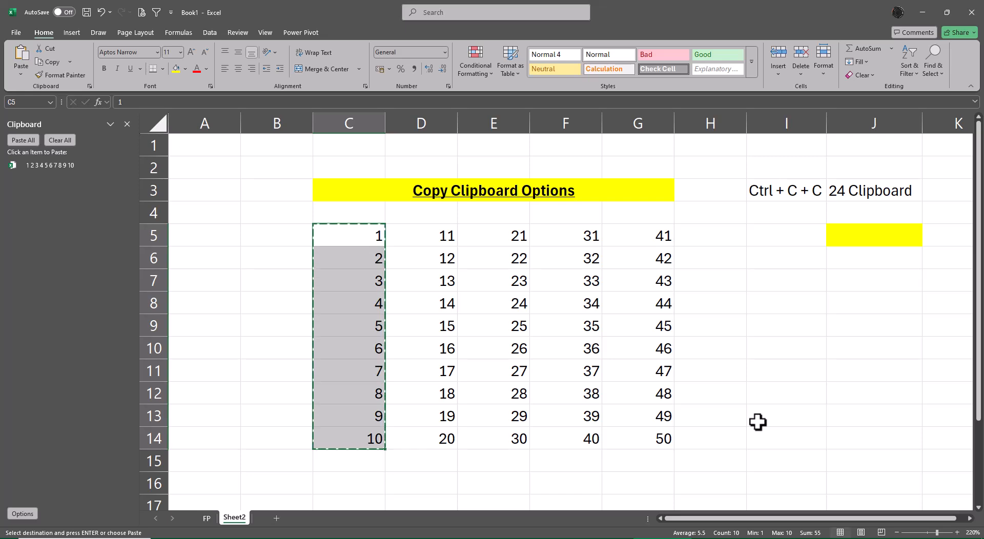
Copy D5:D14, E5:E14, F5:F14 and G5:G14 one after another as separate Office Clipboard items.
key("Right")
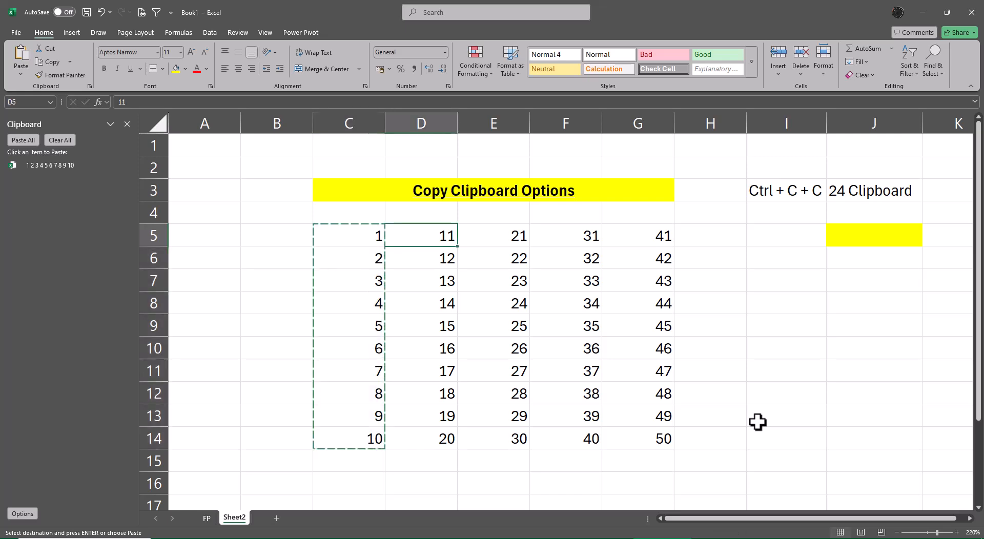
key("ctrl+shift+Down")
key("ctrl+c")
key("Right")
key("ctrl+shift+Down")
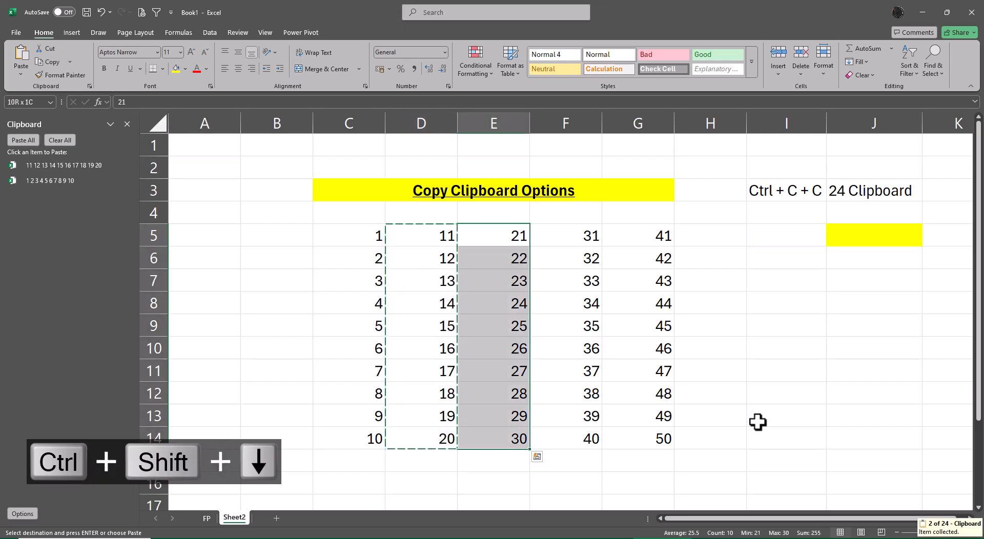
key("ctrl+c")
key("Right")
key("ctrl+shift+Down")
key("ctrl+c")
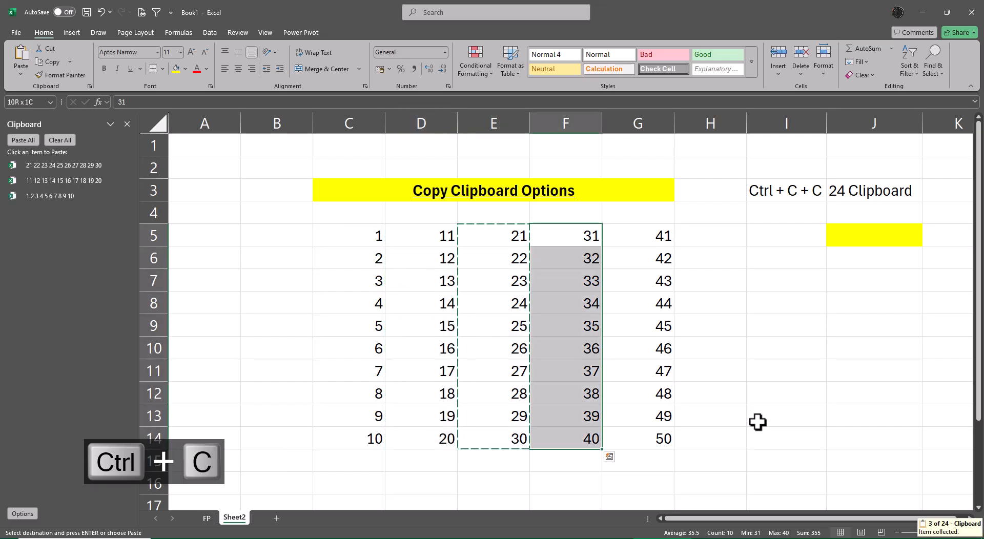
key("Right")
key("ctrl+shift+Down")
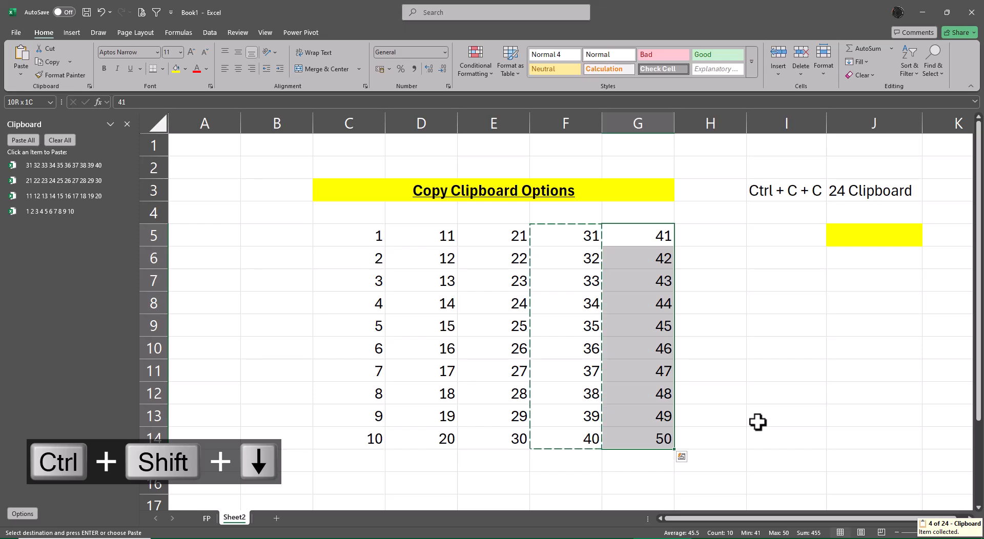
key("ctrl+c")
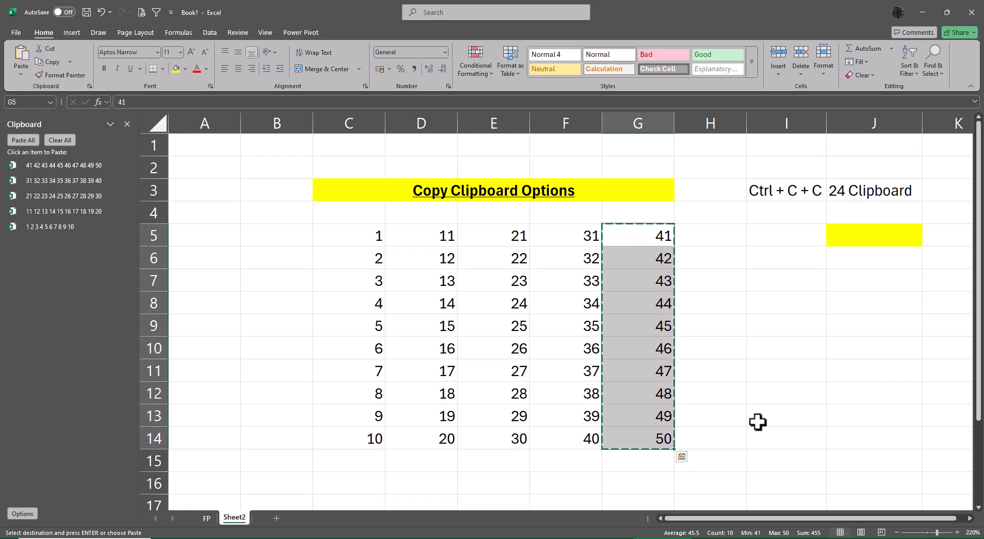
Paste all collected clipboard items into one column starting at J5 and check it down to the last value.
left_click(869, 232)
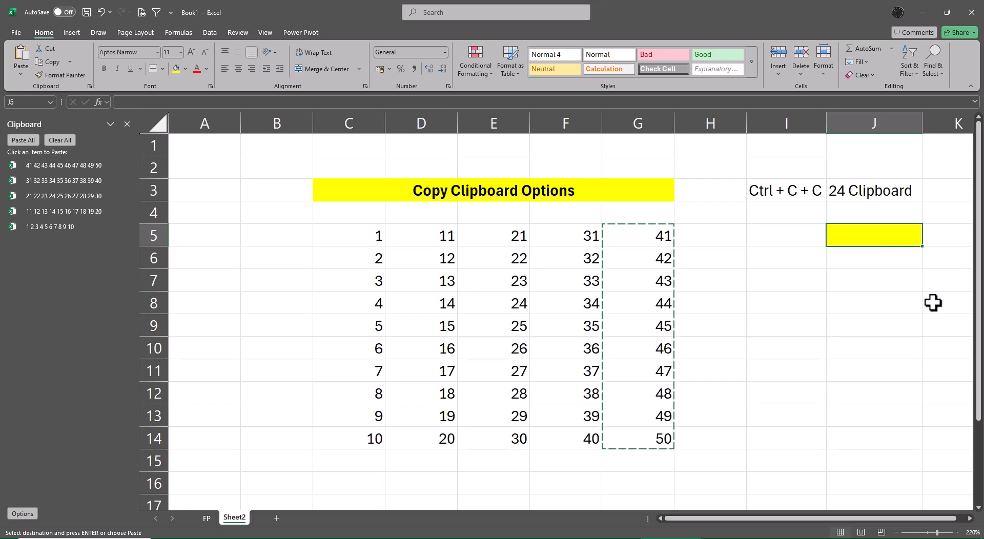
left_click(23, 140)
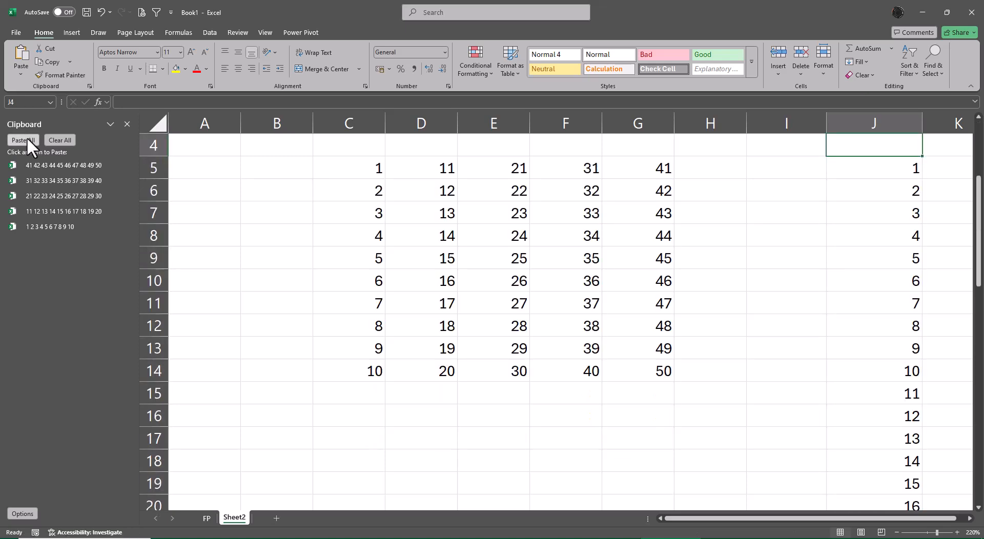
key("ctrl+Down")
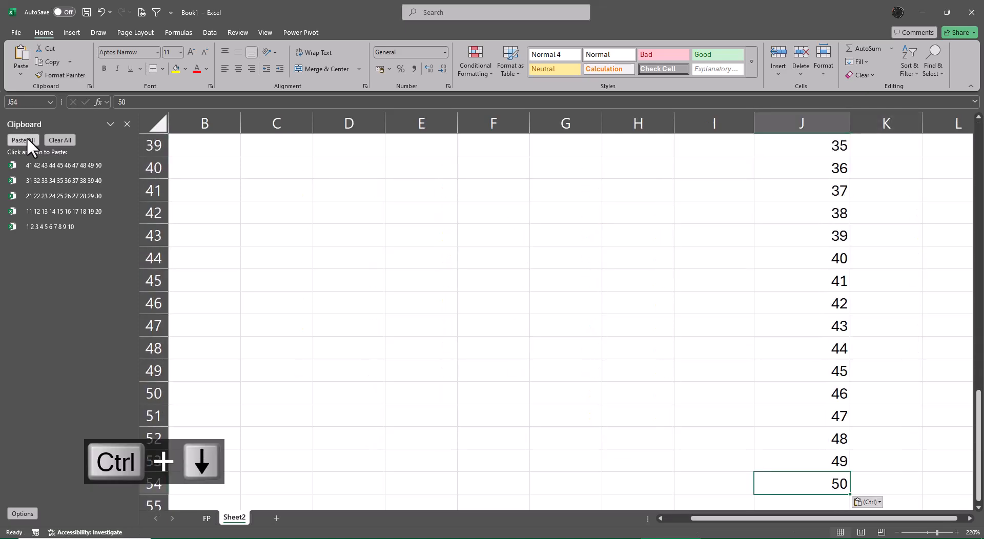
key("ctrl+Up")
key("ctrl+Up")
key("ctrl+Up")
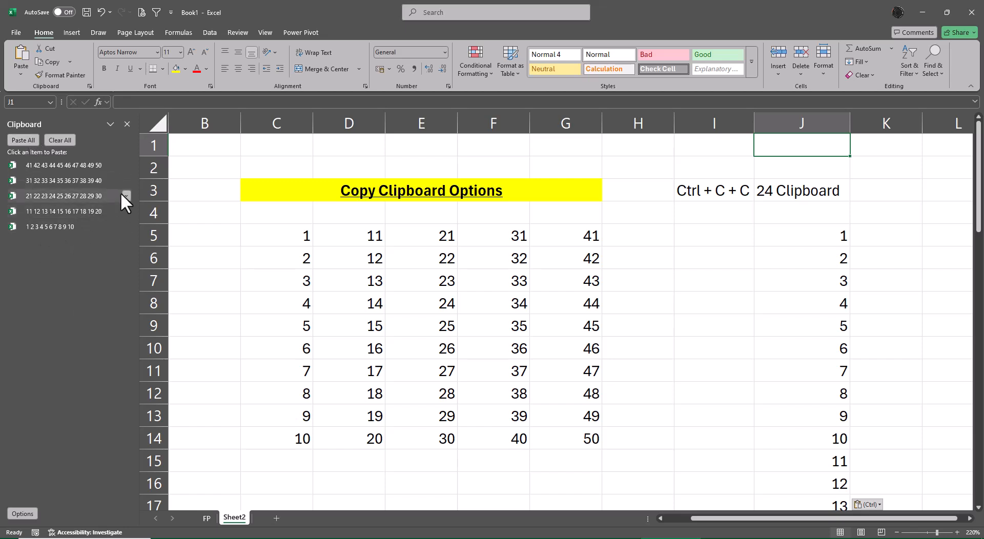
Clear all items from the Office Clipboard and close its pane.
left_click(59, 139)
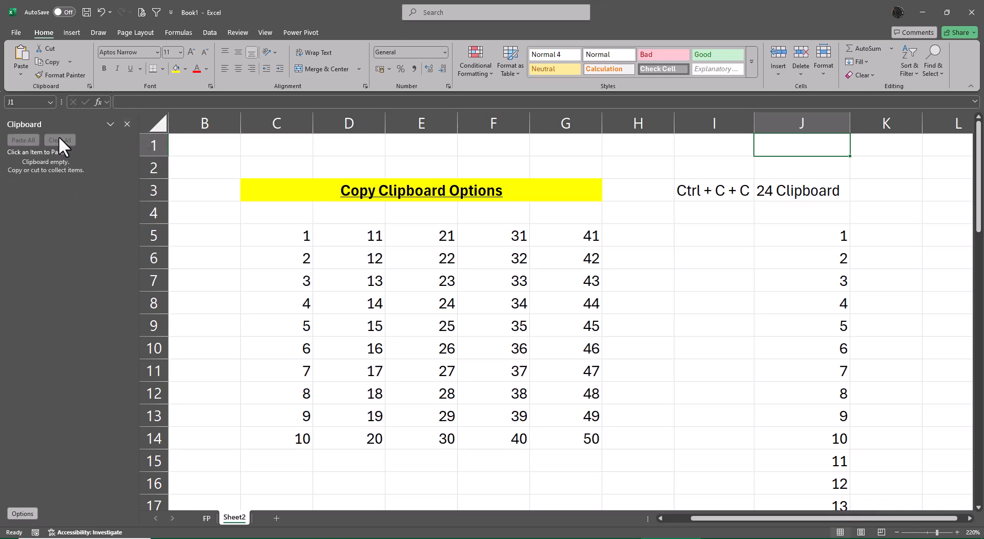
left_click(127, 124)
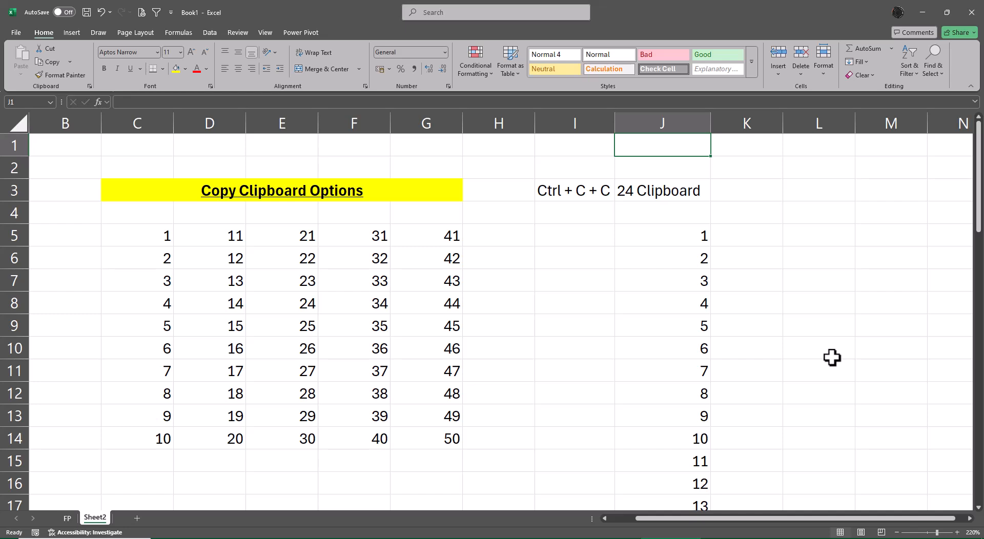
left_click(655, 190)
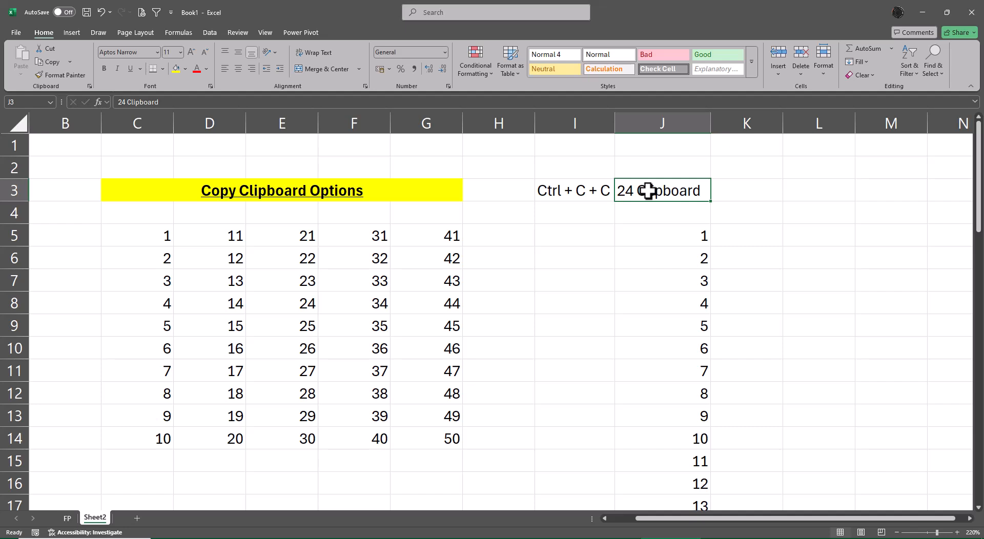
Copy C5:C14 so the Office Clipboard pane reopens and collects the range as its first item.
left_click(160, 240)
key("ctrl+shift+Down")
key("ctrl+shift+Down")
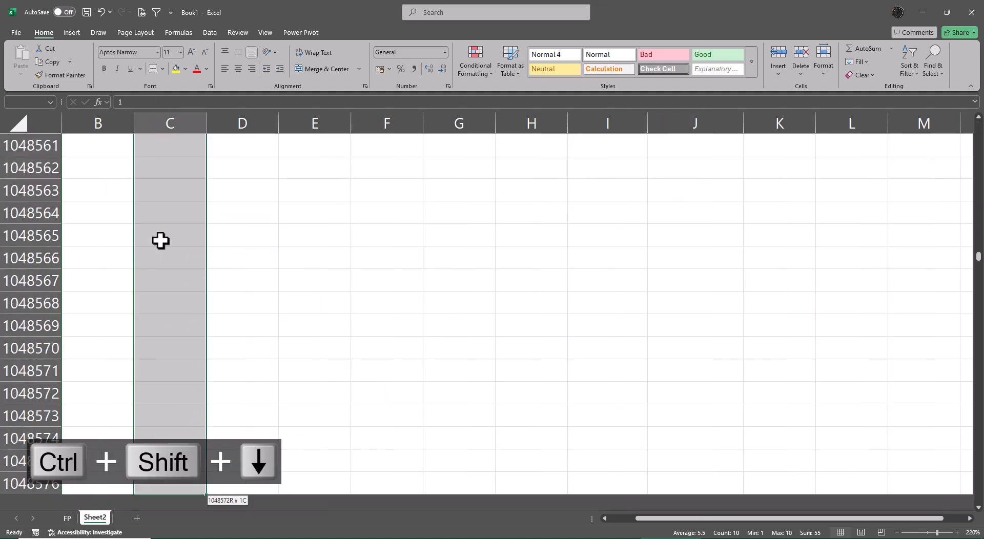
key("ctrl+shift+Up")
key("ctrl+c")
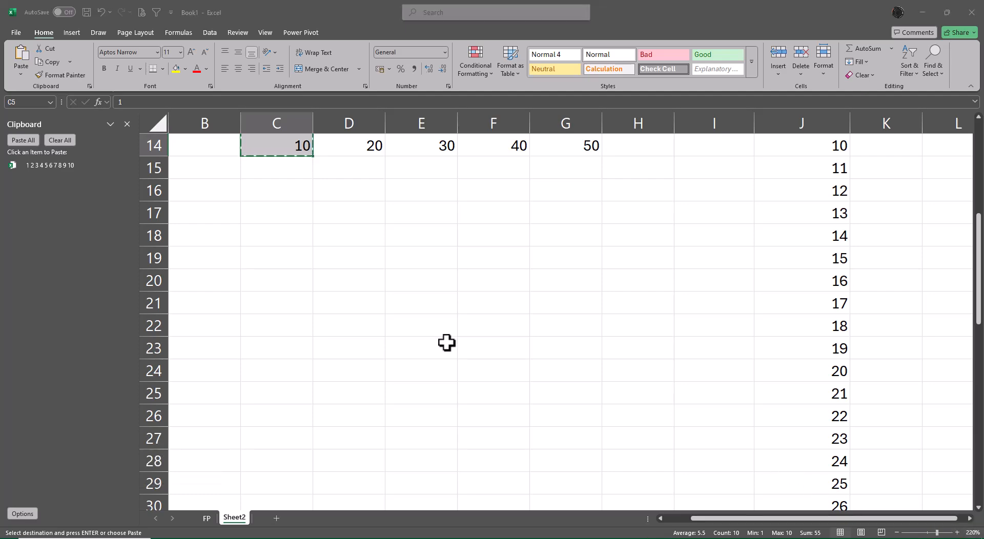
Collect D5:D14 and E5:E14 one after another as separate Office Clipboard items.
scroll(446, 342, "up", 5)
left_click(345, 234)
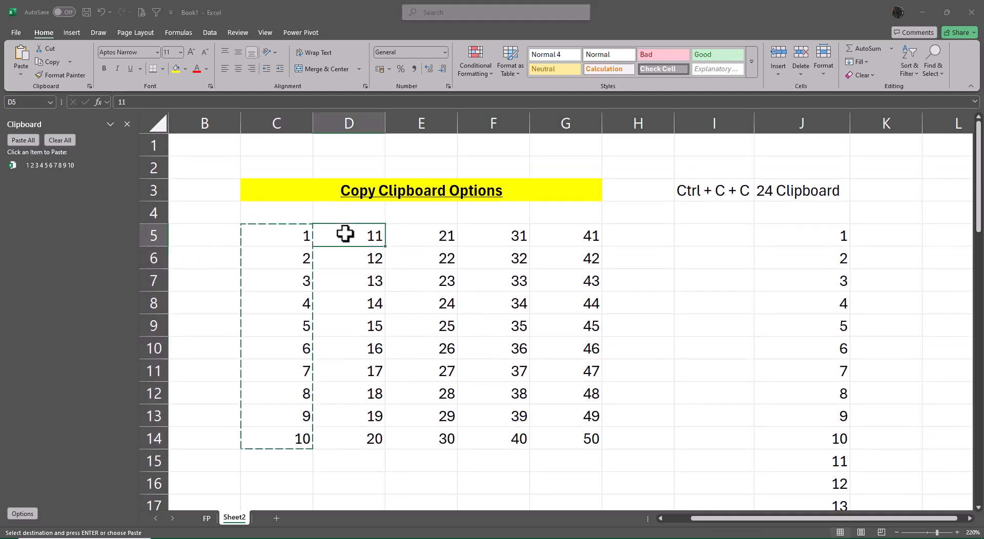
key("ctrl+shift+Down")
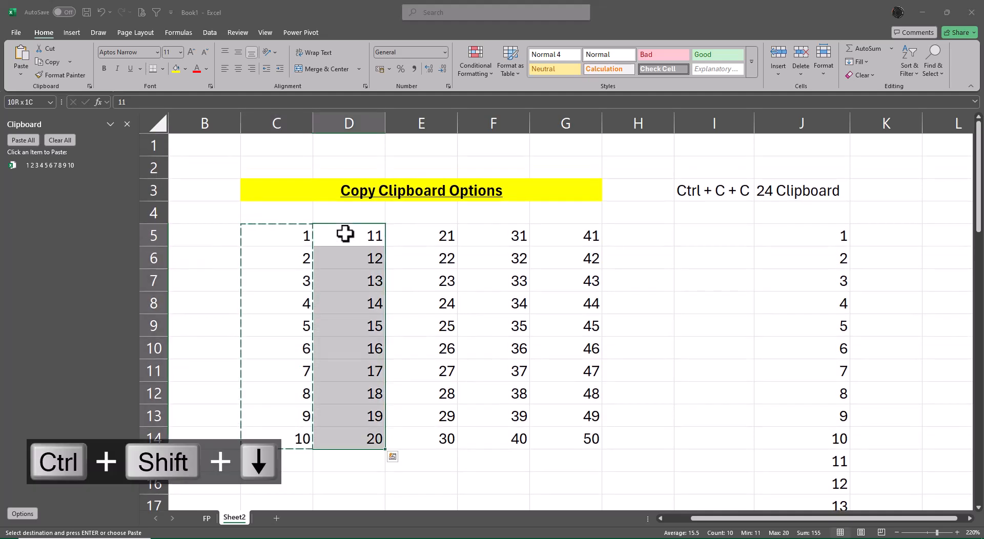
key("ctrl+c")
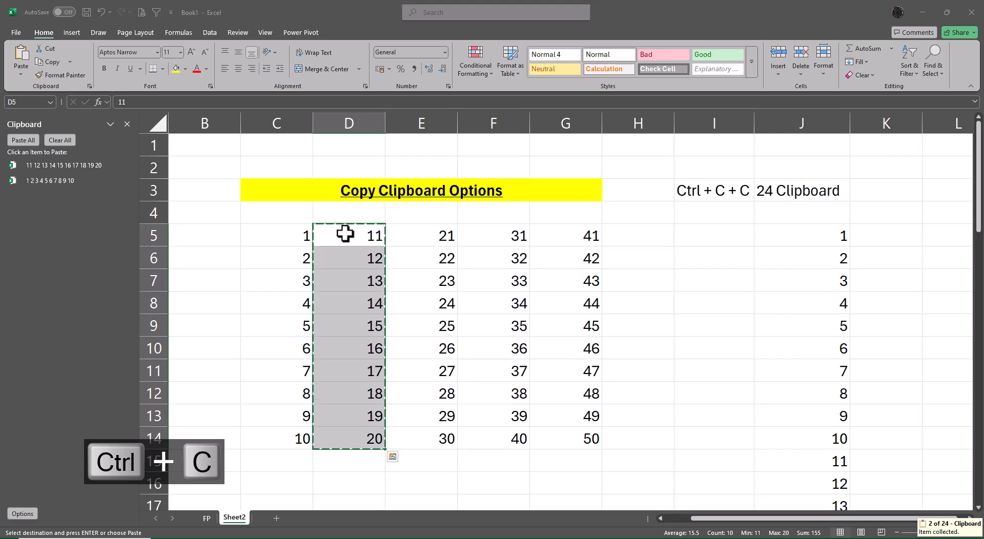
key("Right")
key("ctrl+shift+Down")
key("ctrl+c")
key("Right")
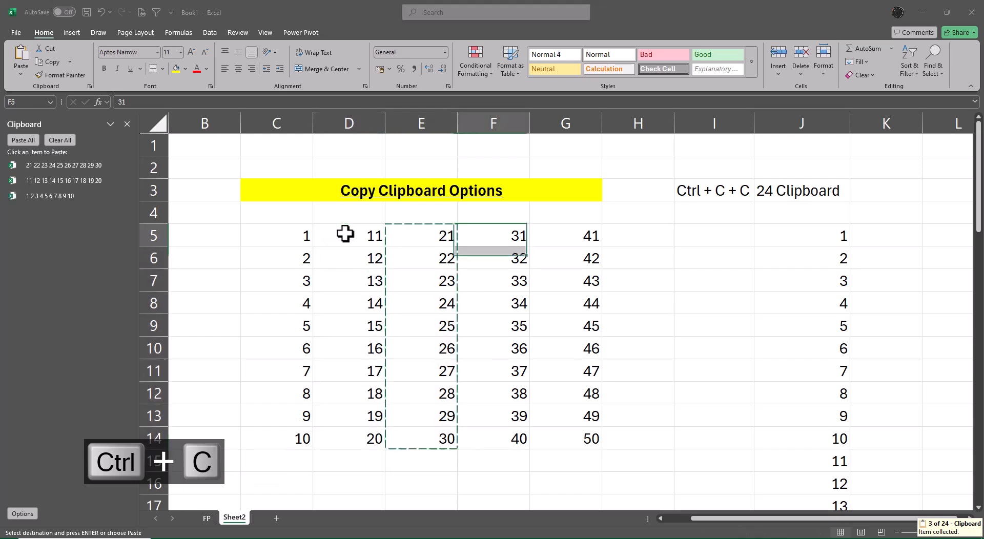
Paste the copied E5:E14 values over F5:F14 and undo the paste.
key("ctrl+shift+Down")
key("ctrl+v")
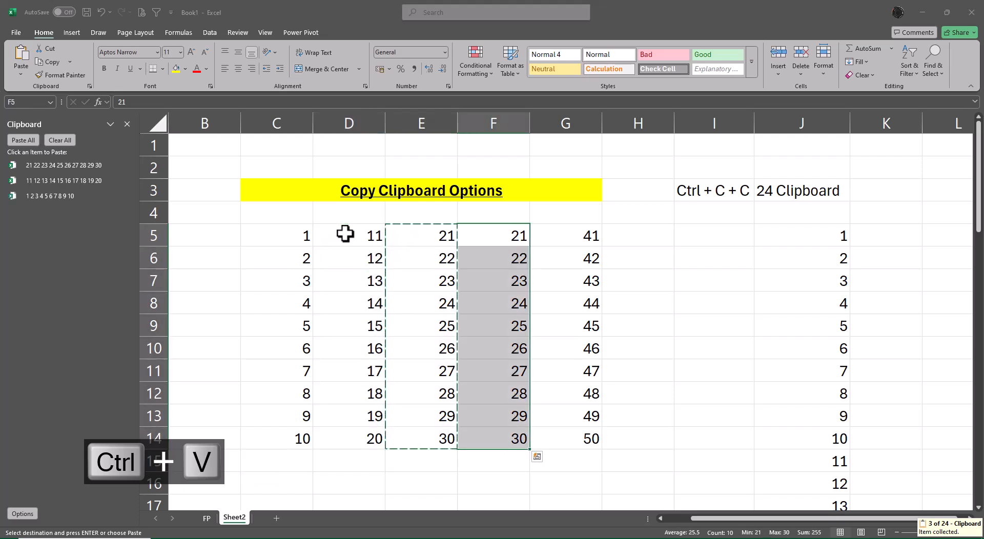
key("ctrl+c")
key("Right")
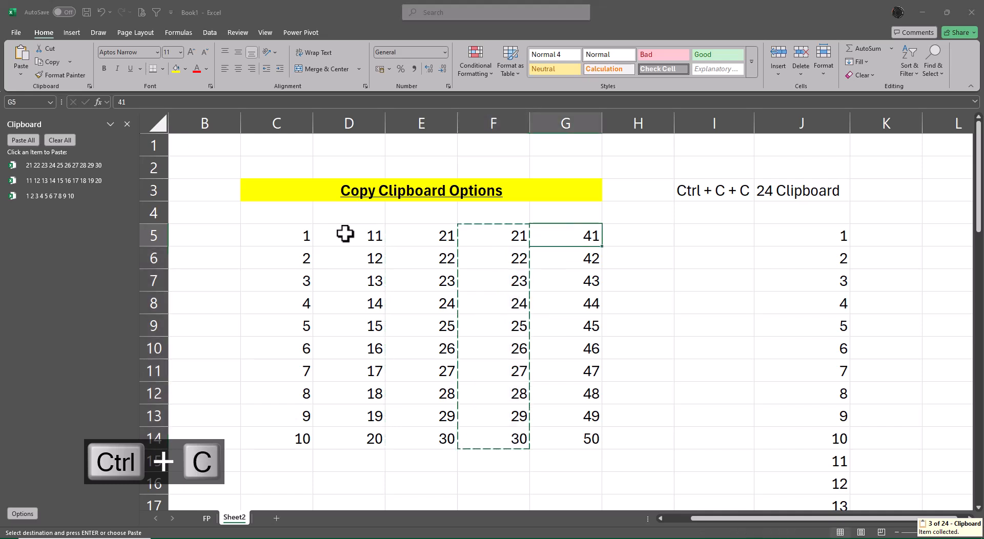
key("ctrl+shift+Down")
key("Left")
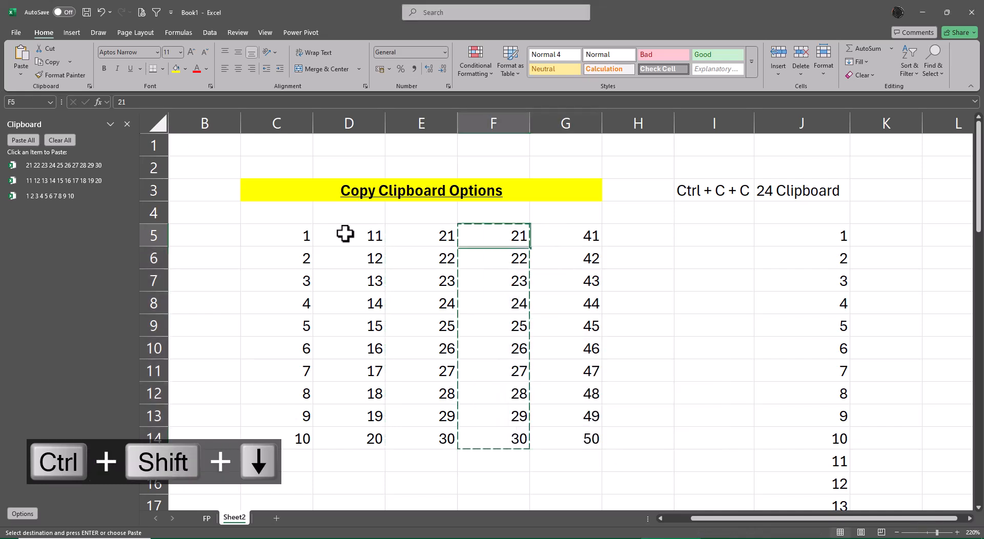
key("ctrl+z")
key("ctrl+z")
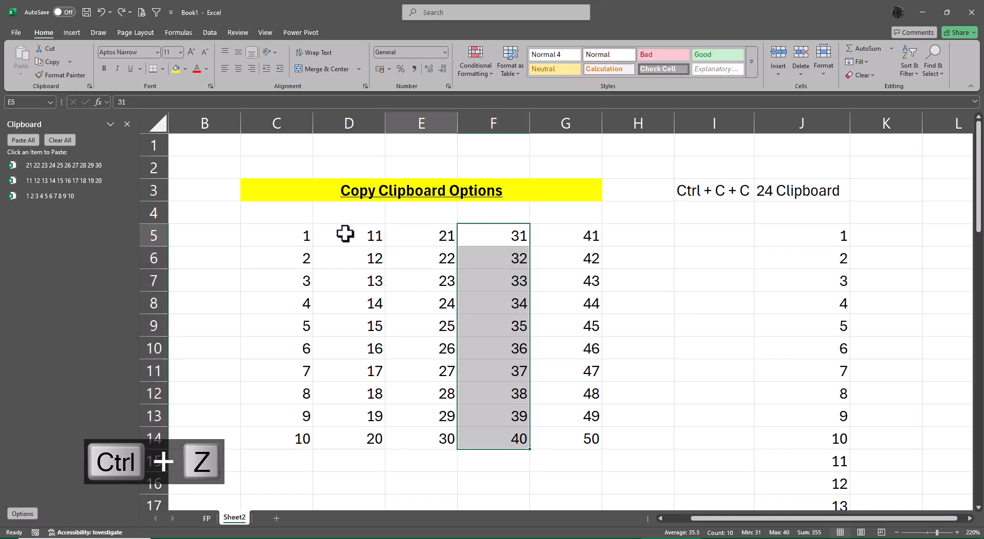
key("Left")
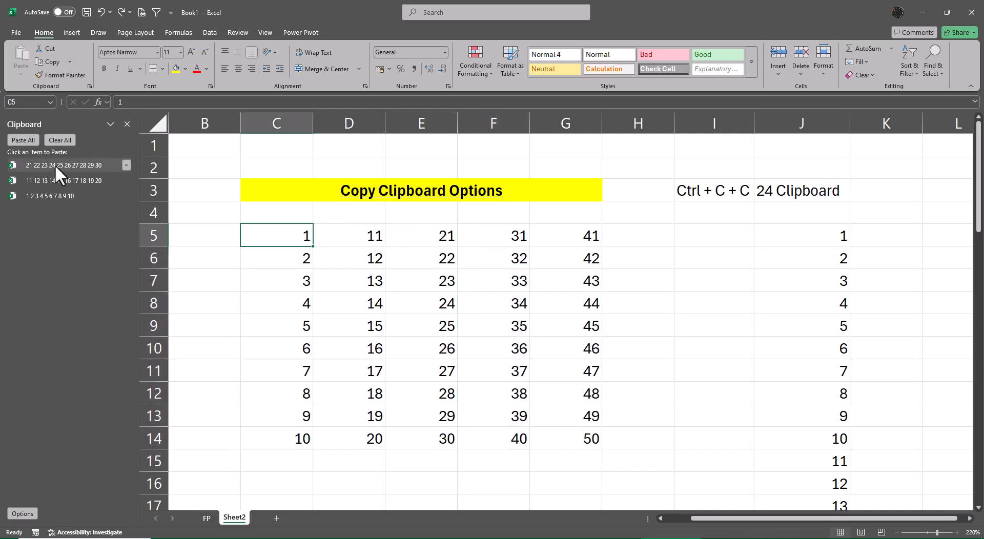
Clear all Office Clipboard items and collect C5:C14 and D5:D14 again as separate items.
left_click(55, 138)
key("ctrl+shift+Down")
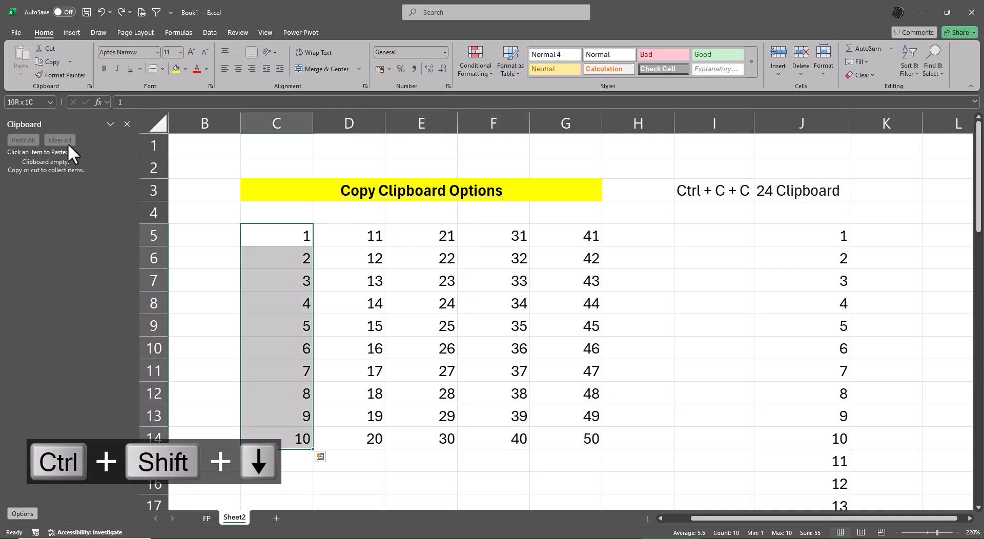
key("ctrl+c")
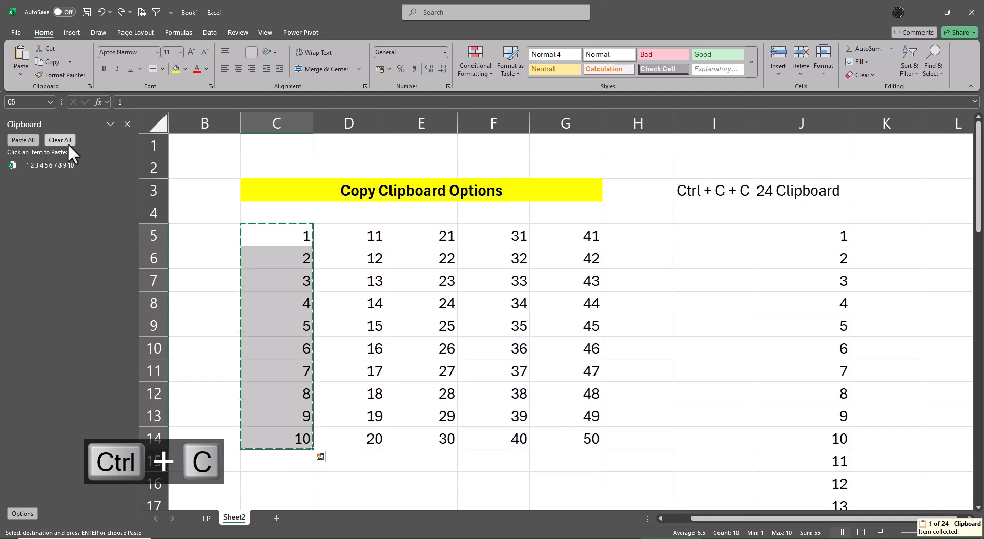
key("Right")
key("ctrl+shift+Down")
key("ctrl+c")
Copy E5:E14, F5:F14 and G5:G14 one after another as further Office Clipboard items.
key("Right")
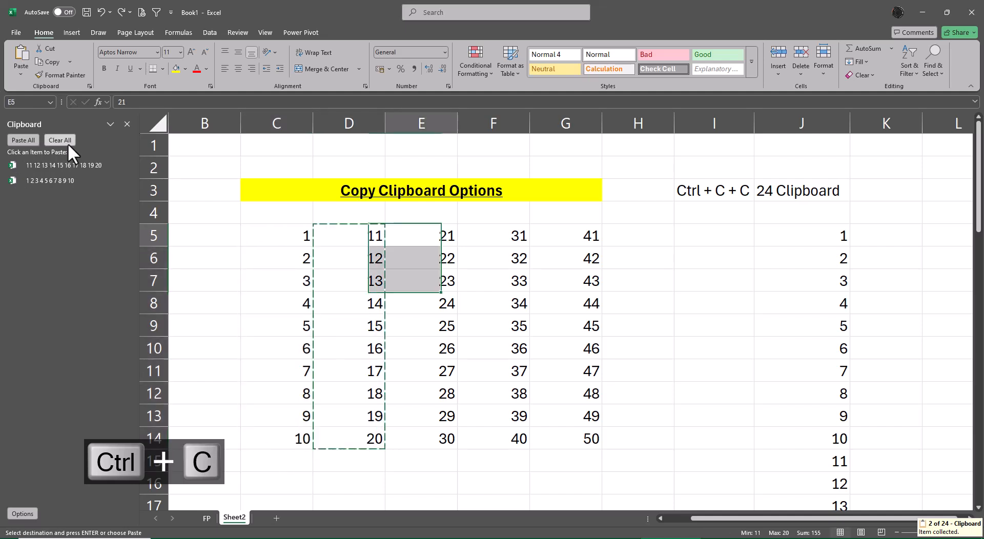
key("ctrl+shift+Down")
key("ctrl+c")
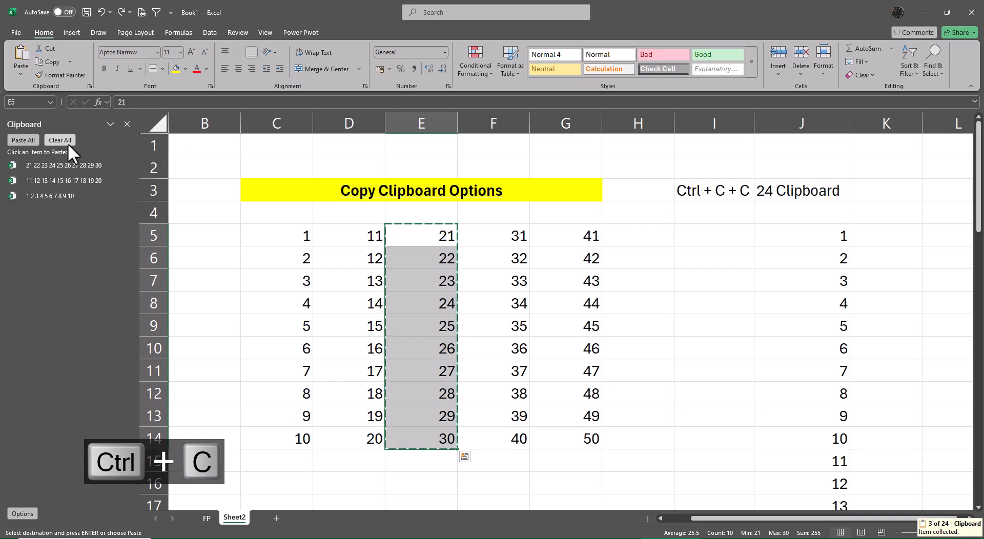
key("Right")
key("ctrl+shift+Down")
key("ctrl+c")
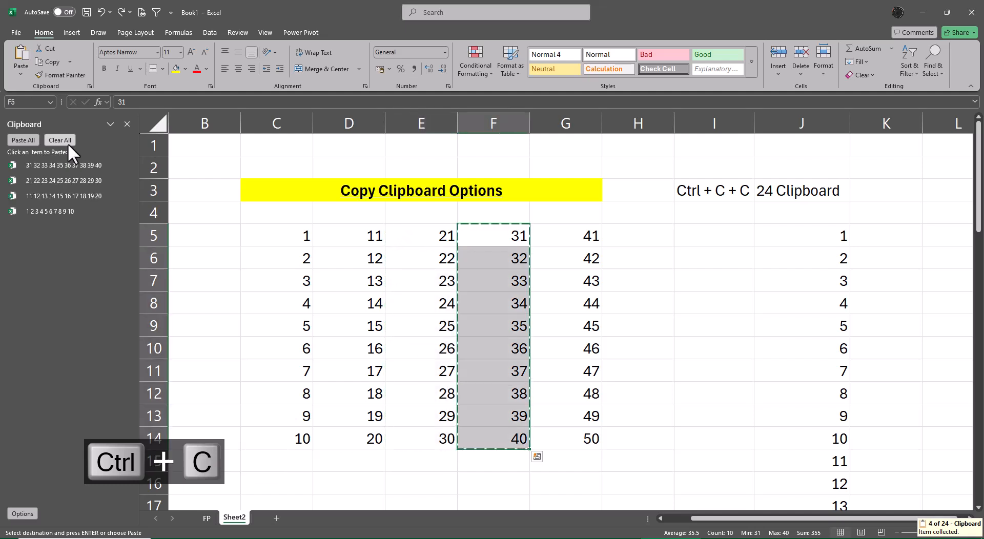
key("Right")
key("ctrl+shift+Down")
key("ctrl+c")
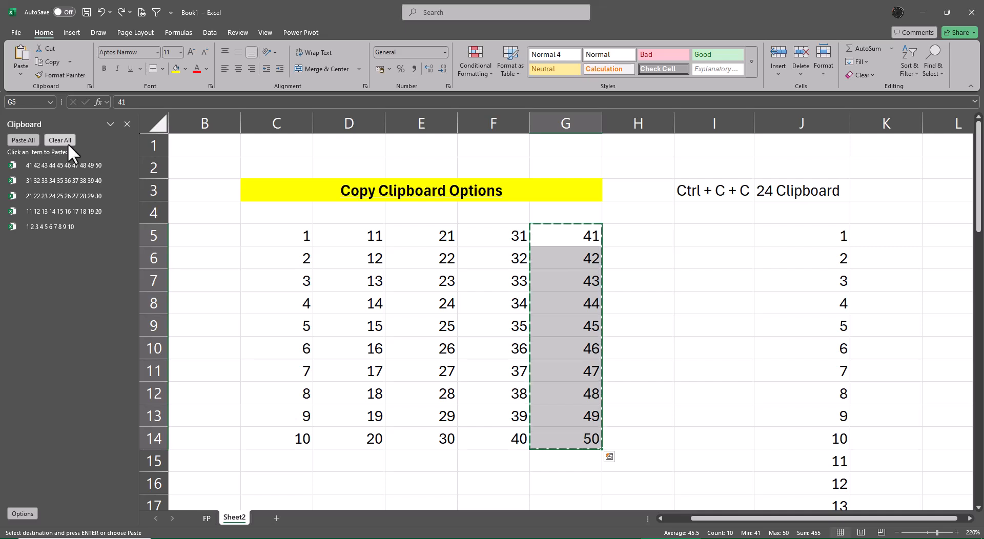
Empty the Office Clipboard of all collected column ranges and close the clipboard pane.
left_click(68, 143)
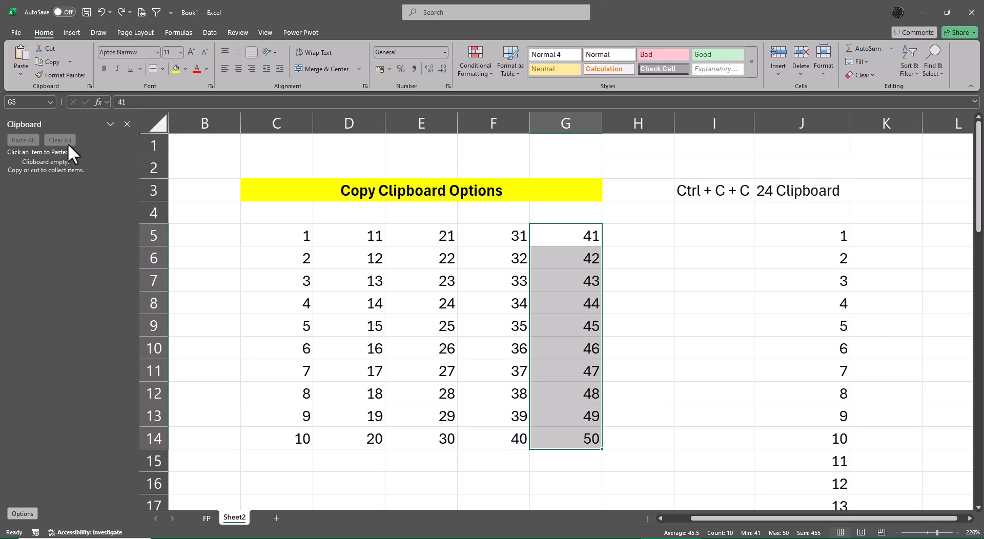
left_click(123, 124)
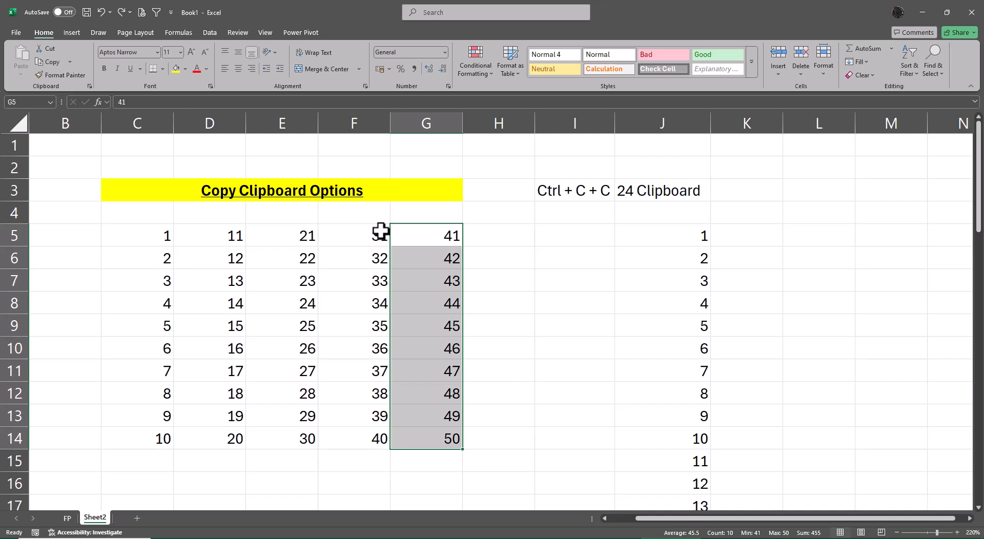
Add a new blank worksheet after Sheet2 in the Book1 workbook.
key("ctrl+v")
left_click(137, 518)
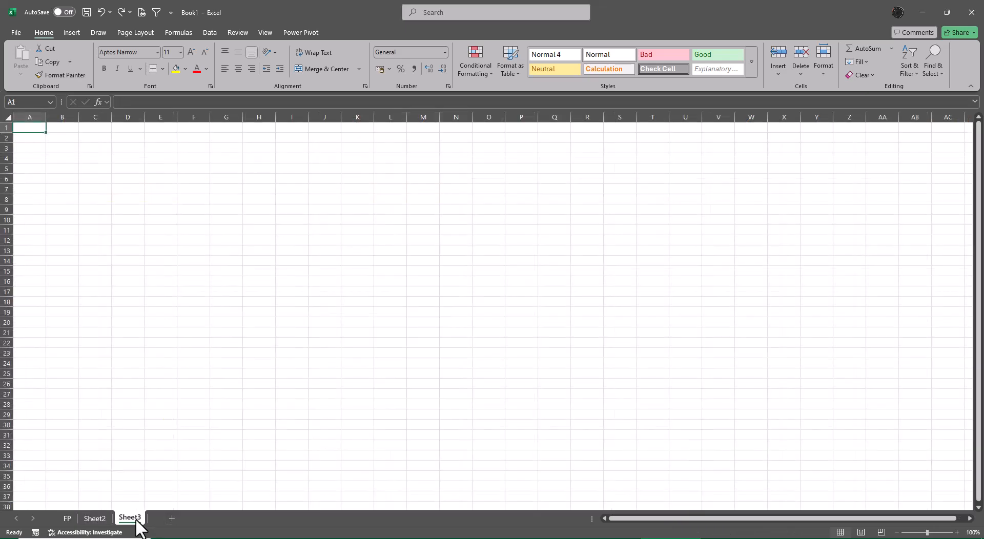
Put away the open workbook, browser and XL4free - Phase 1 folder windows to show the desktop.
left_click(924, 13)
left_click(923, 12)
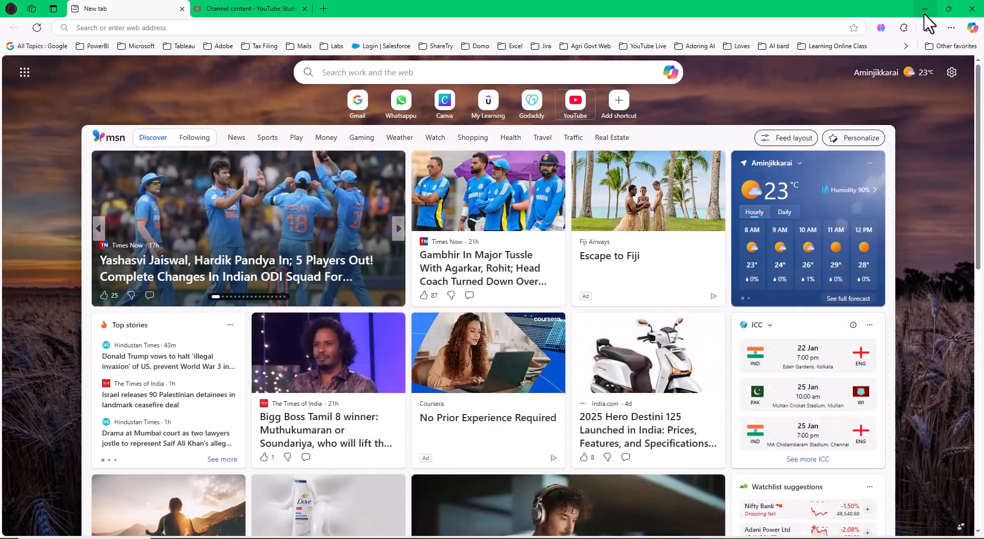
left_click(972, 12)
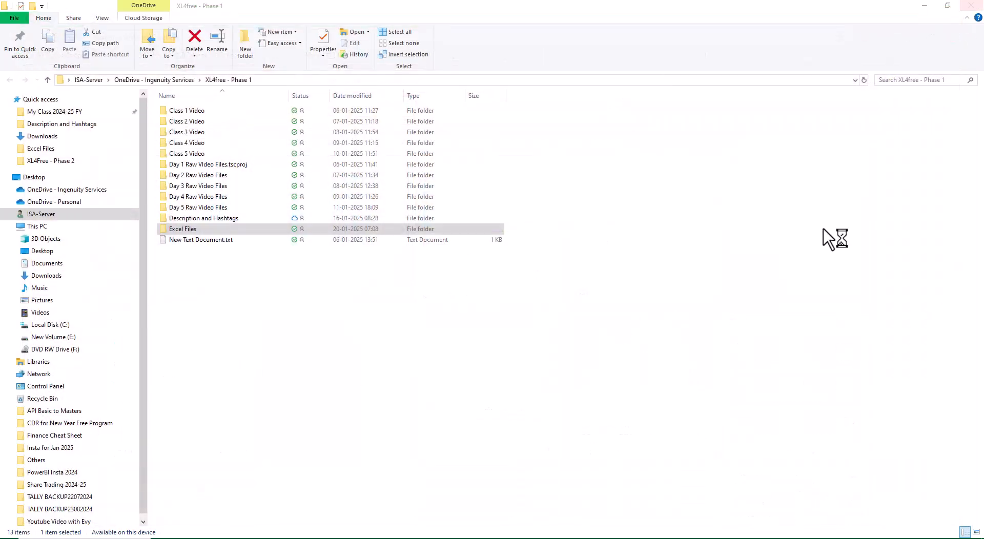
left_click(833, 240)
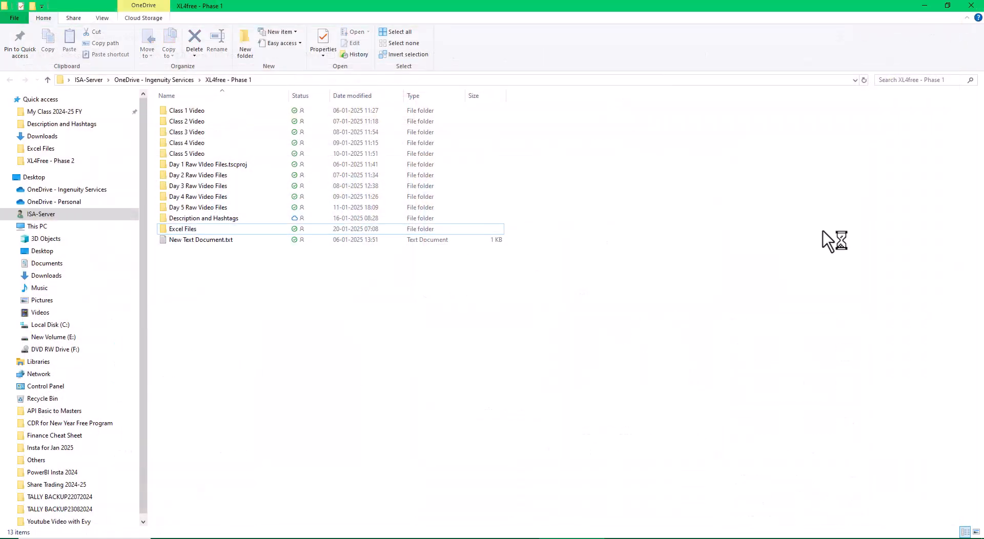
left_click(971, 6)
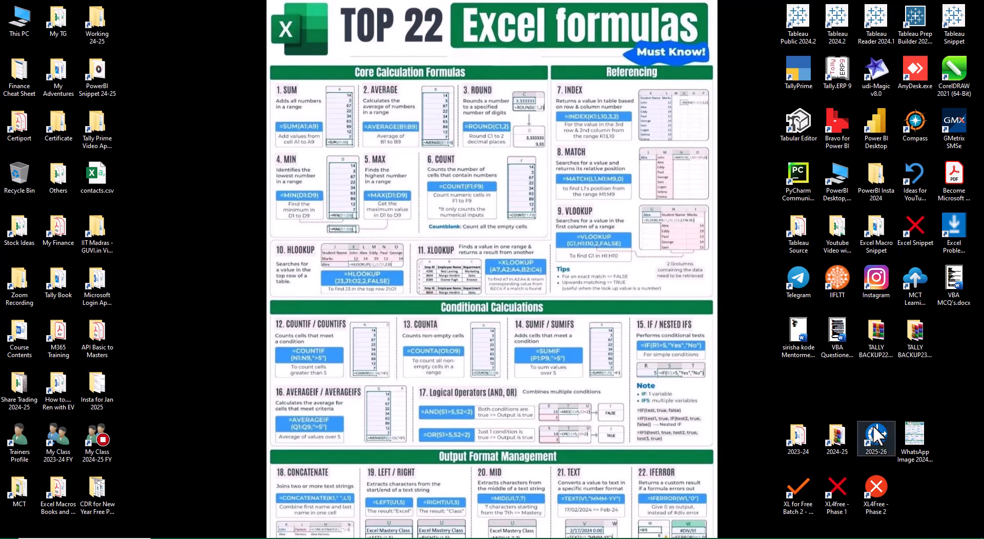
Open the desktop folder My Class 2024-25 FY and go to 9Dec24, Appasamy, Excel Day 2 Session 2, Folder.
double_click(87, 443)
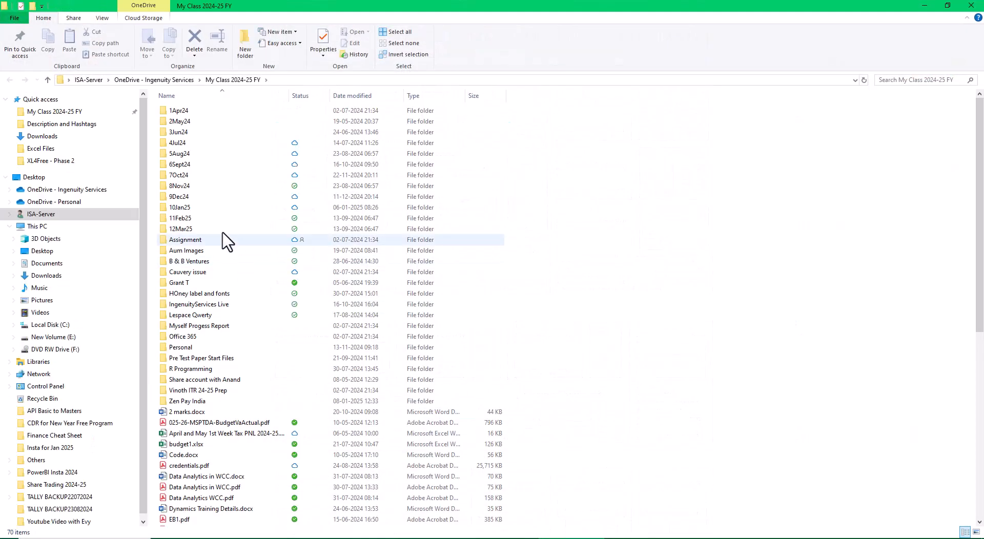
left_click(180, 201)
double_click(181, 199)
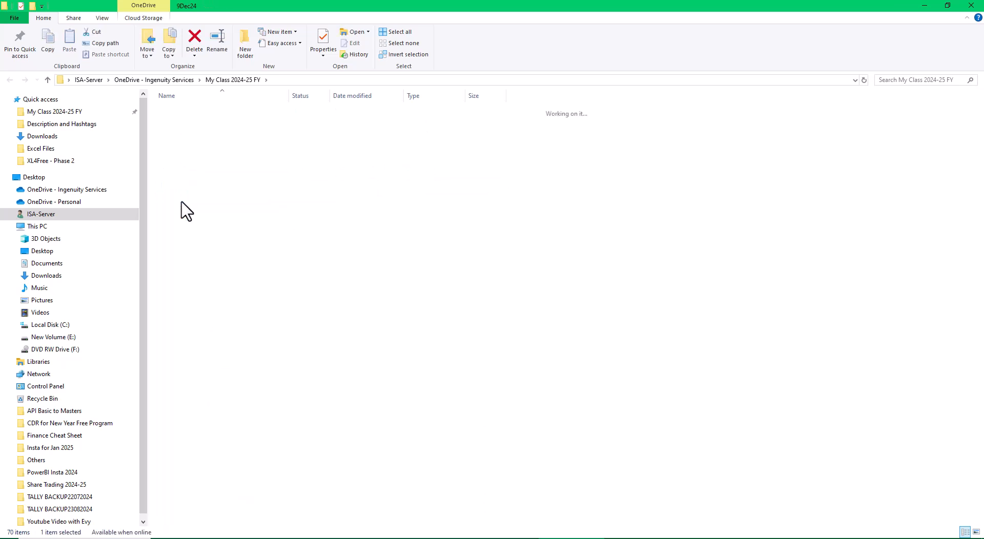
double_click(186, 124)
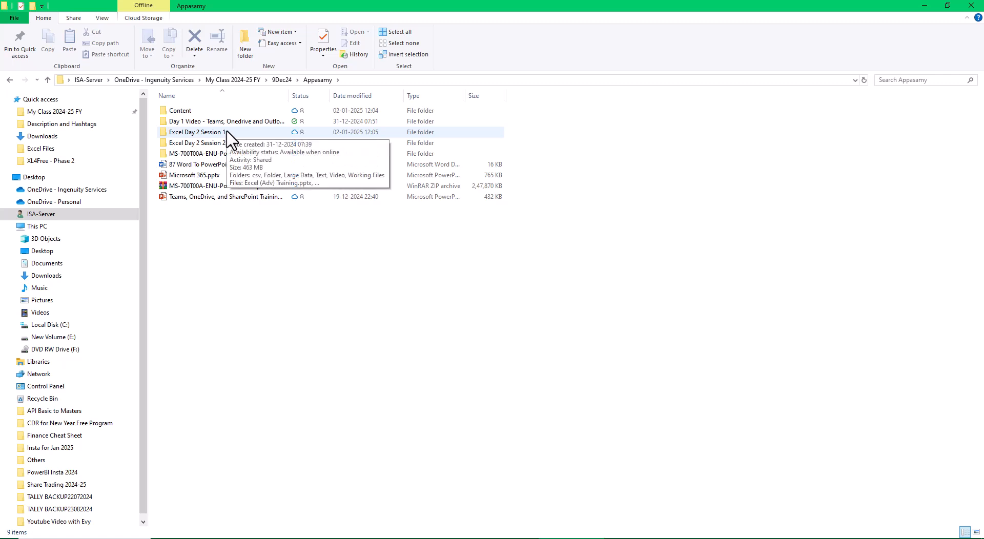
double_click(211, 144)
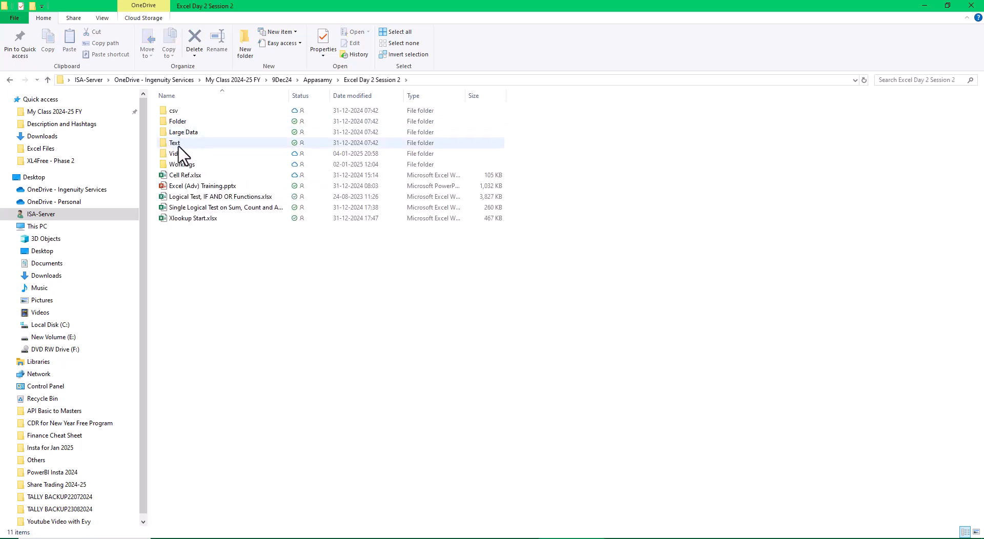
double_click(179, 123)
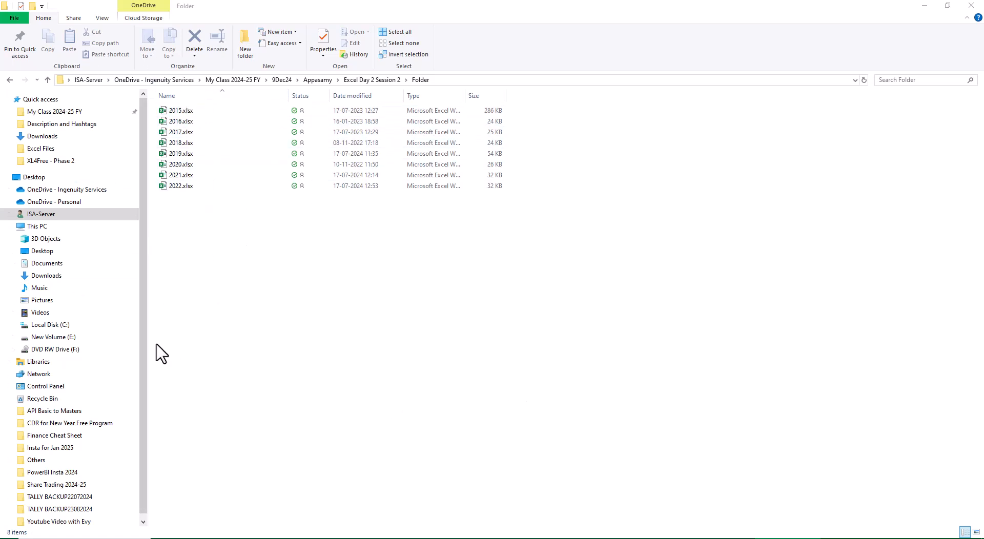
Open the workbook 2021.xlsx from the folder of yearly Excel files.
left_click_drag(215, 205, 161, 164)
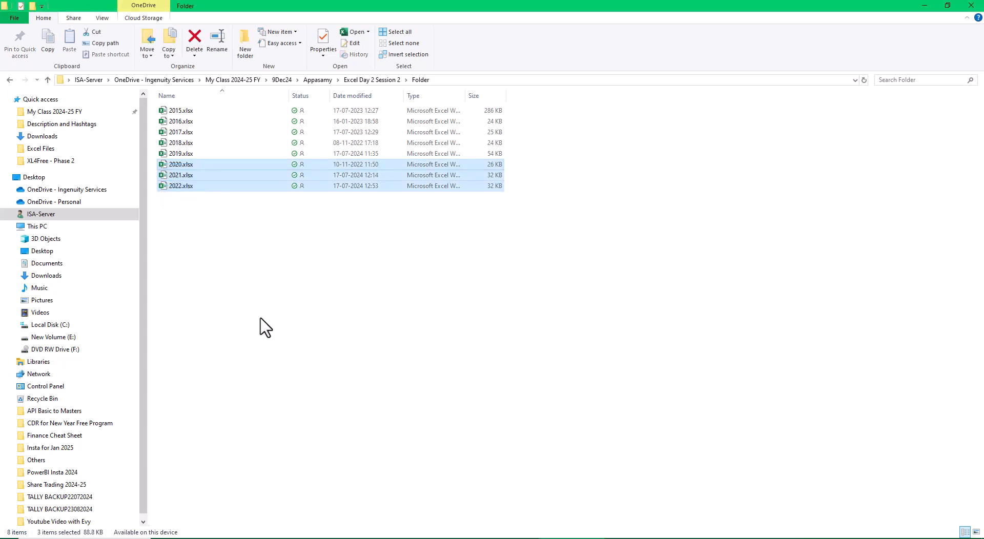
left_click(338, 367)
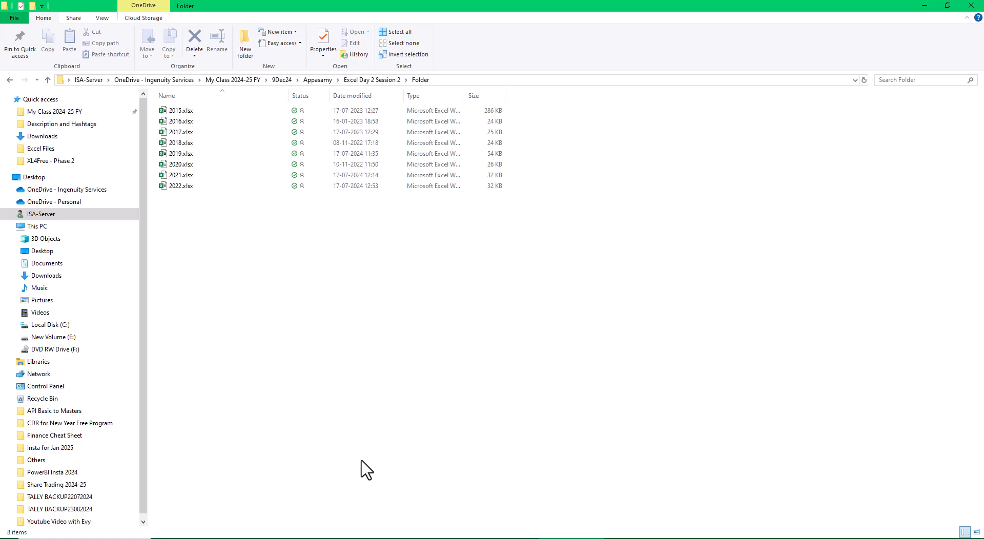
left_click(176, 174)
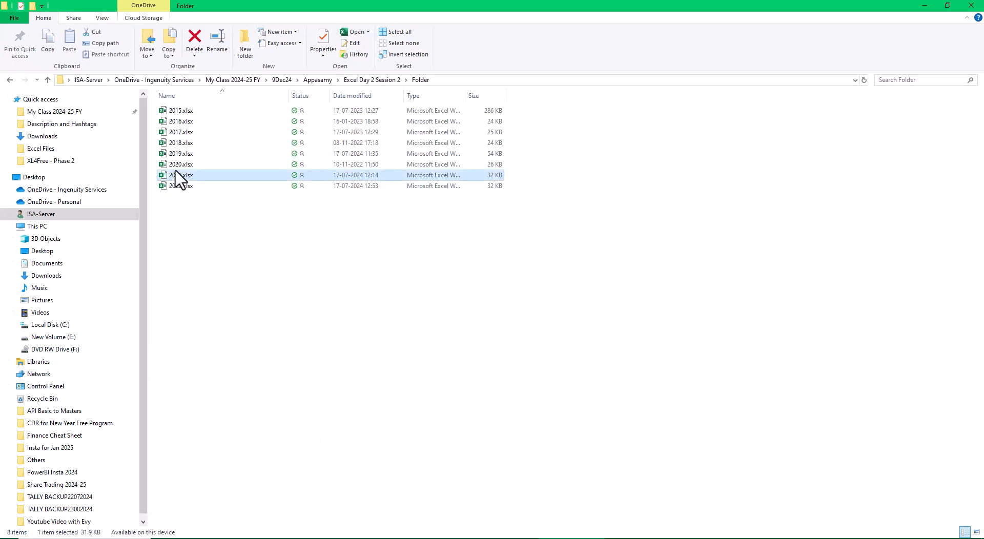
double_click(174, 174)
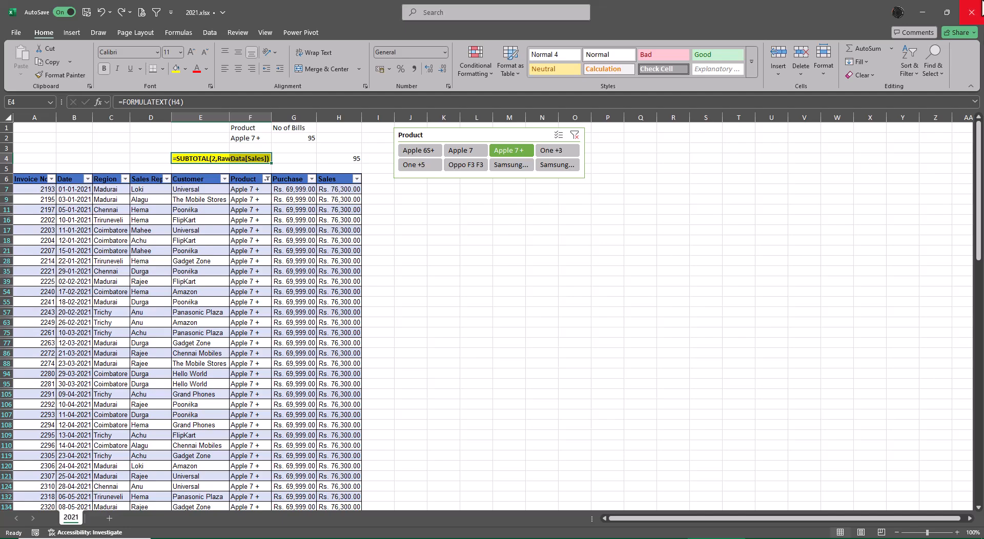
Minimise the open workbook windows to return to the folder of yearly Excel files.
left_click(920, 13)
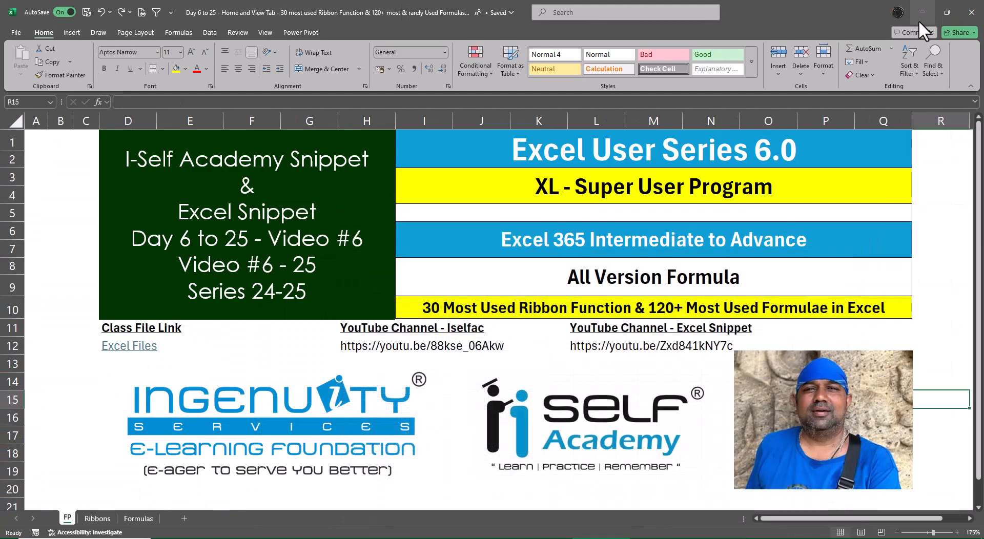
left_click(923, 8)
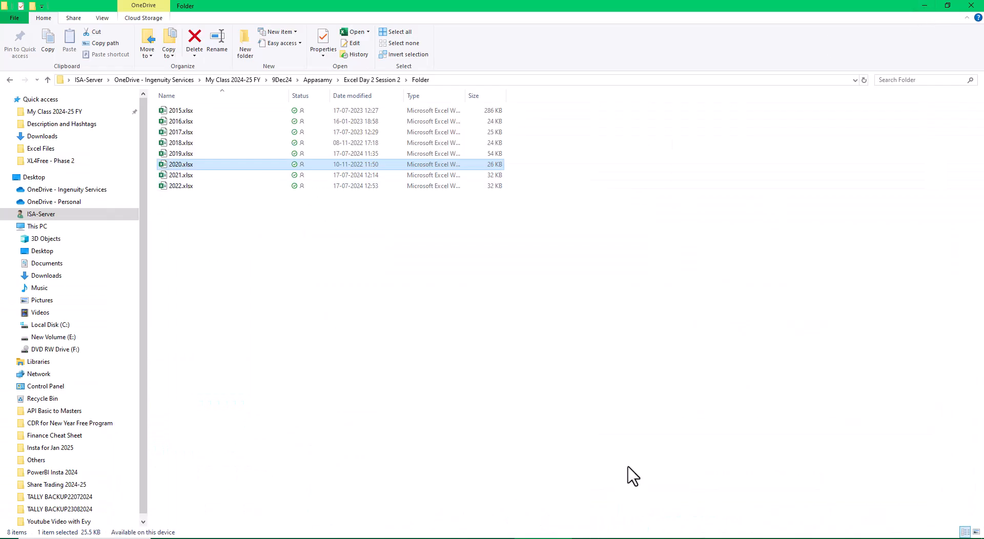
Open the workbook 2022.xlsx and copy its entire sales table, from the Invoice No header to the last Sales record.
double_click(176, 187)
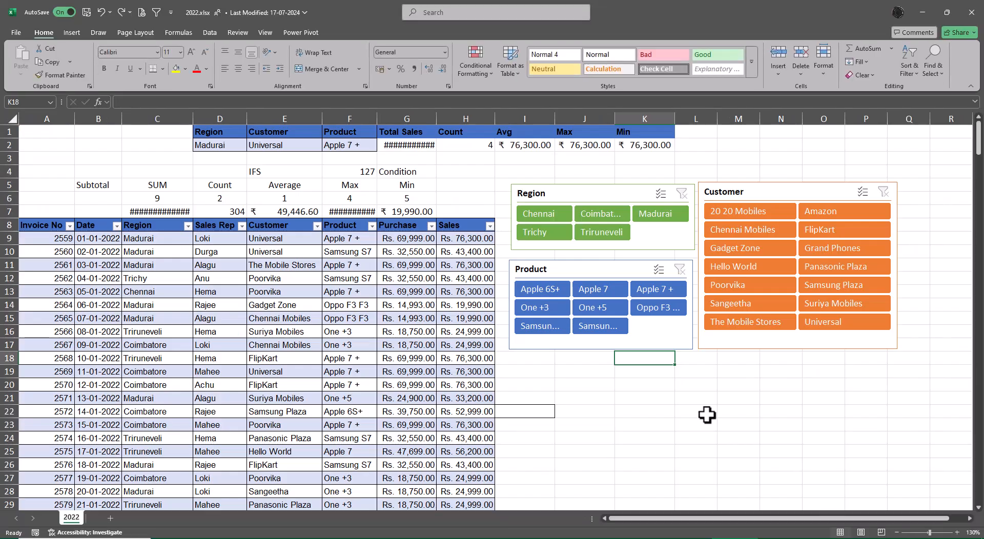
left_click(40, 228)
key("ctrl+shift+Right")
key("ctrl+shift+Down")
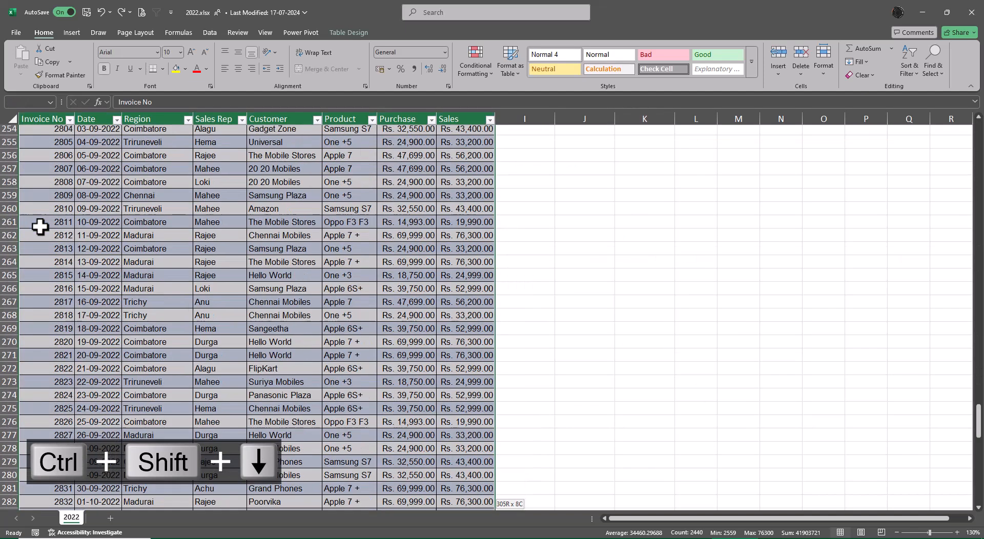
key("ctrl+c")
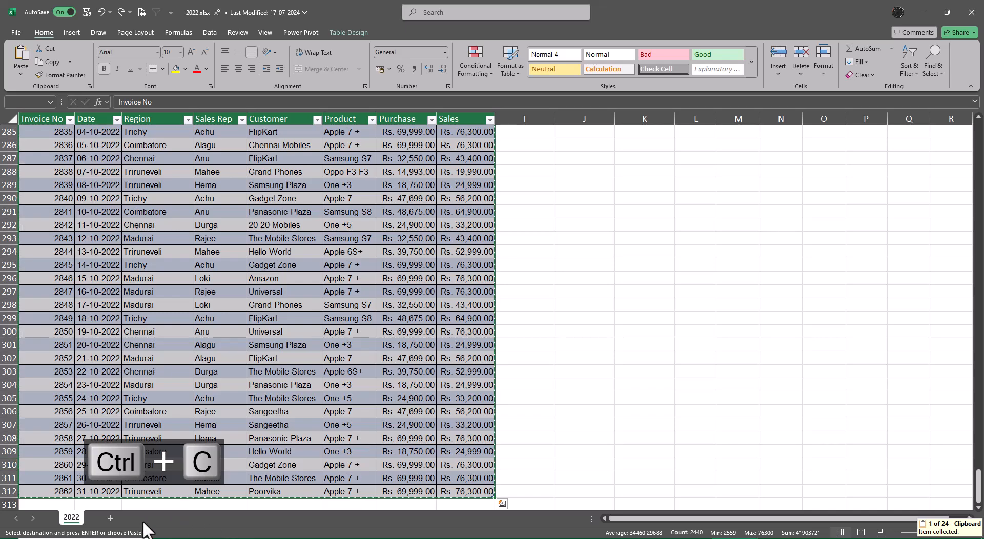
Add a new sheet to the 2022 workbook, paste the copied table at A1 and autofit its column widths.
left_click(110, 519)
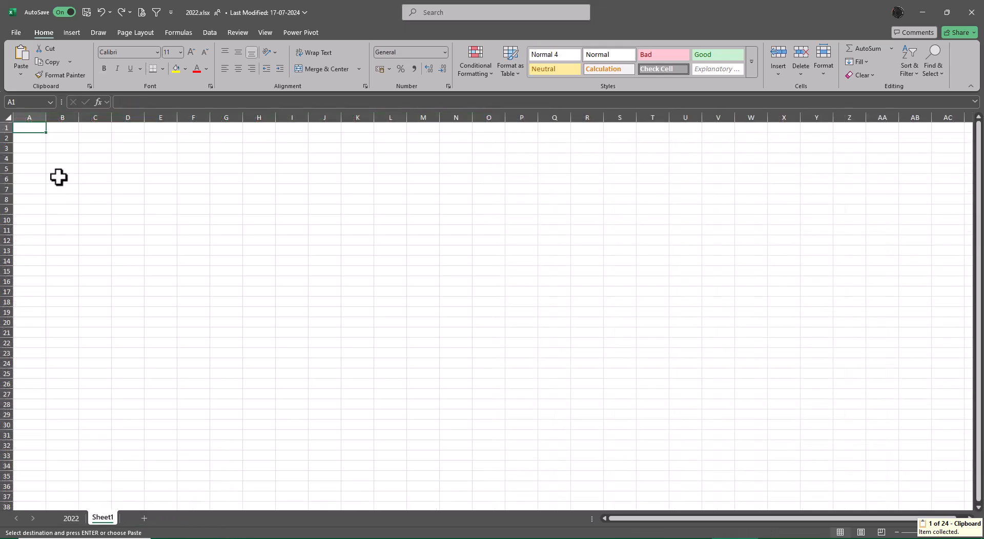
key("ctrl+v")
key("alt+o")
key("c")
key("a")
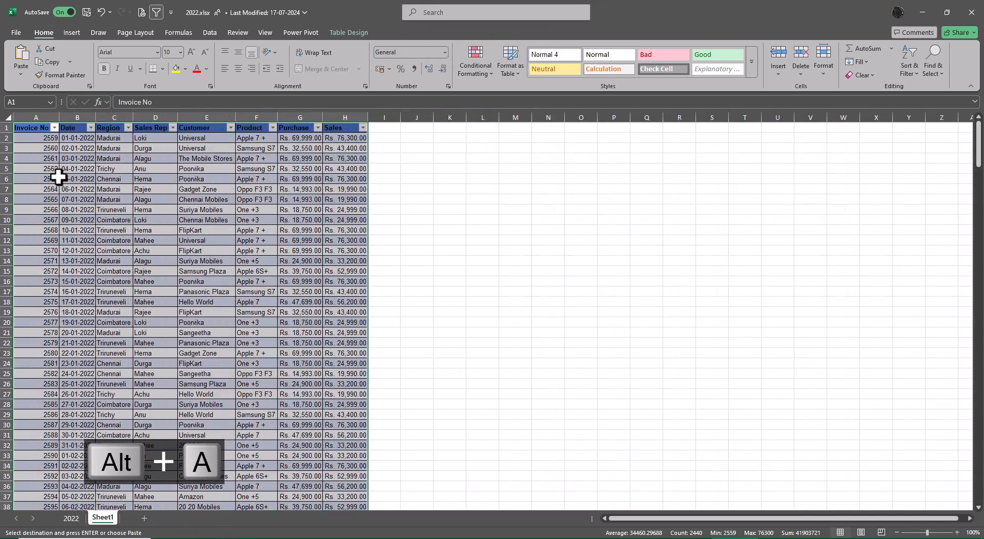
Convert the pasted 2022 table to a normal range and set its cells to No Fill.
left_click(351, 33)
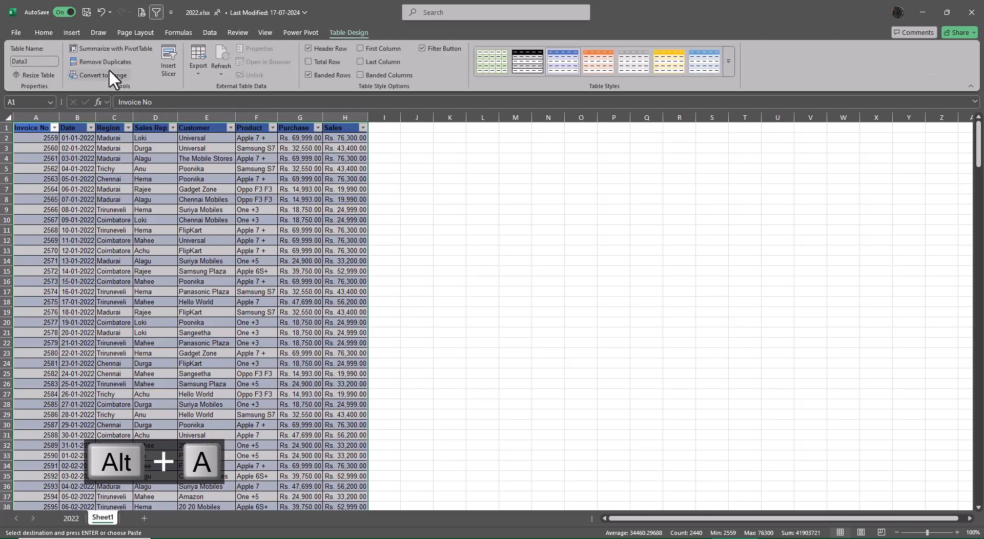
left_click(110, 75)
left_click(476, 302)
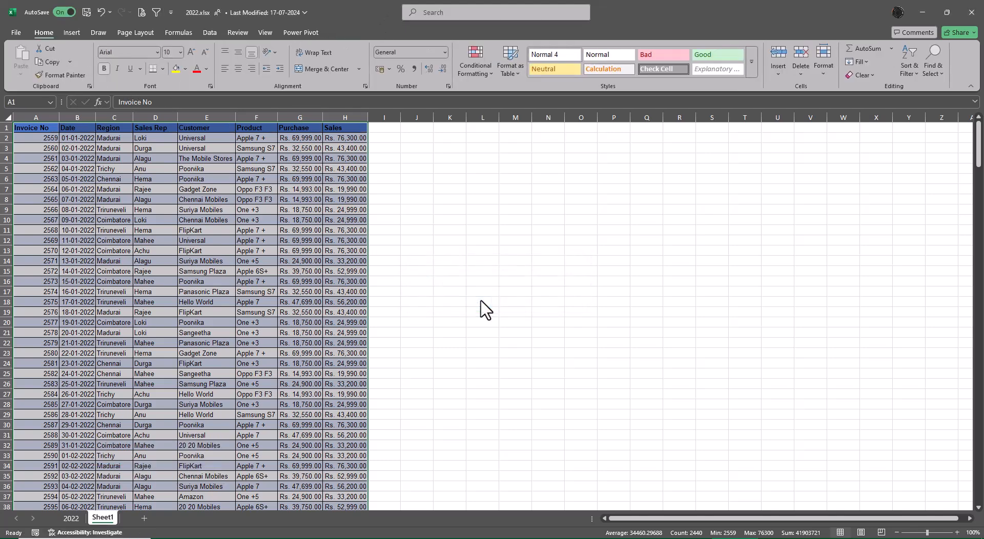
left_click(186, 69)
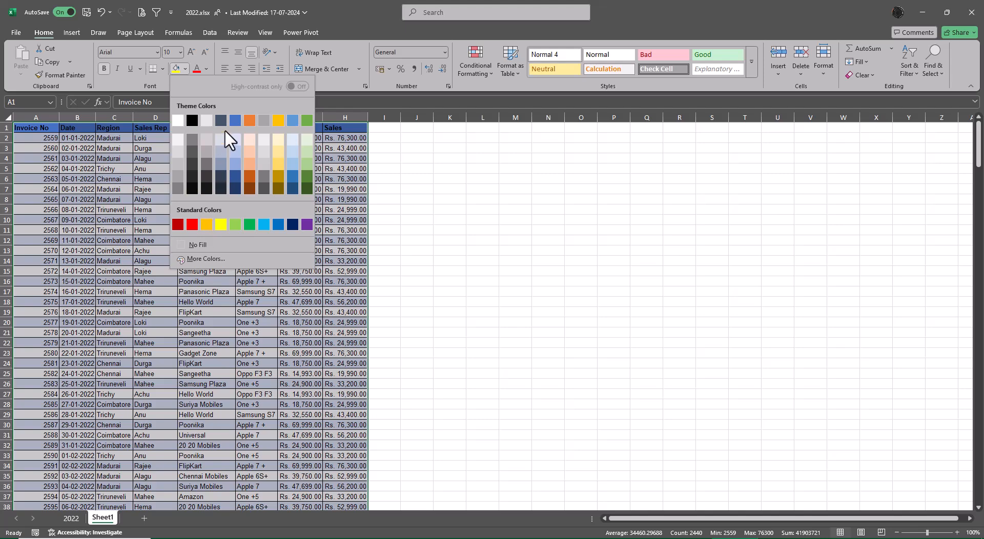
left_click(211, 240)
left_click(450, 191)
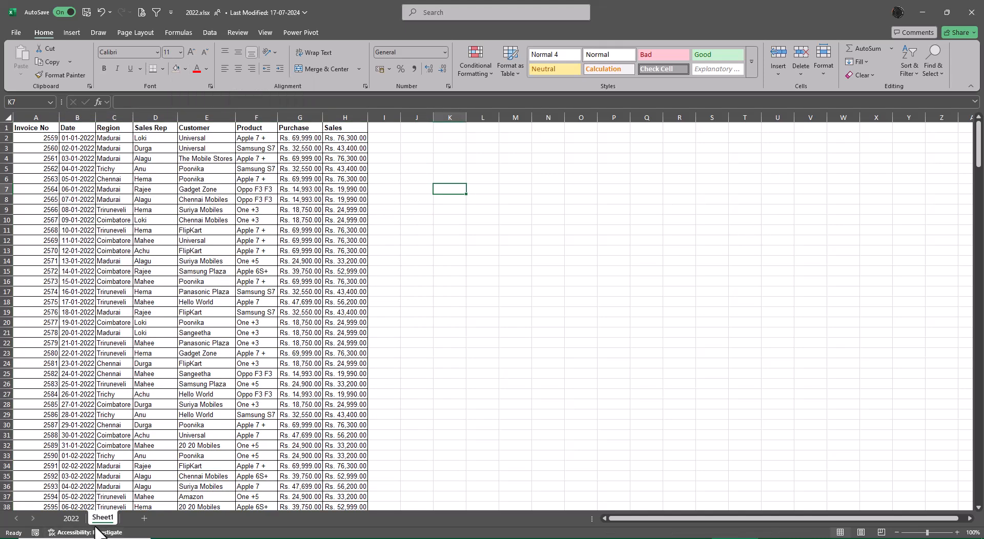
Delete the original 2022 sheet and rename the remaining Sheet1 as 2022.
right_click(71, 518)
left_click(96, 361)
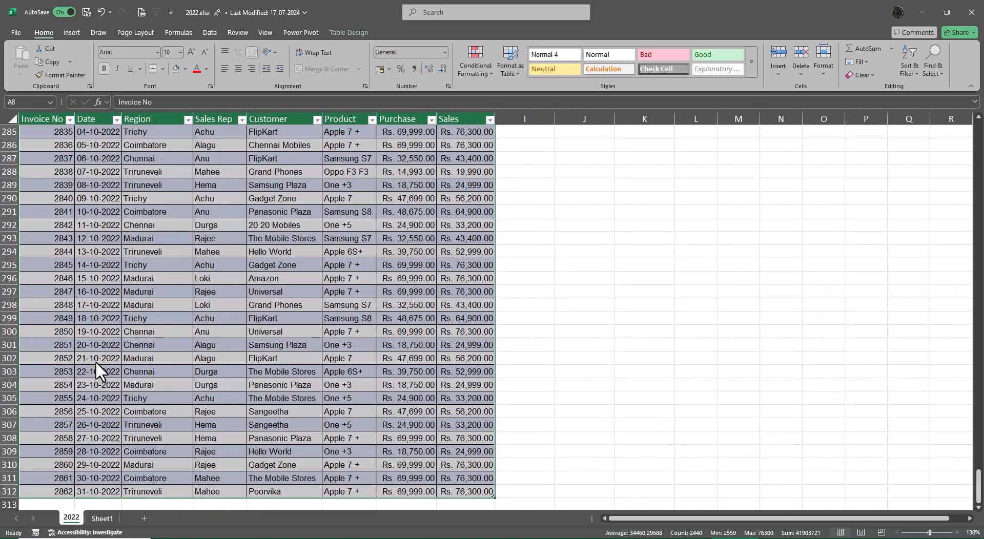
left_click(476, 304)
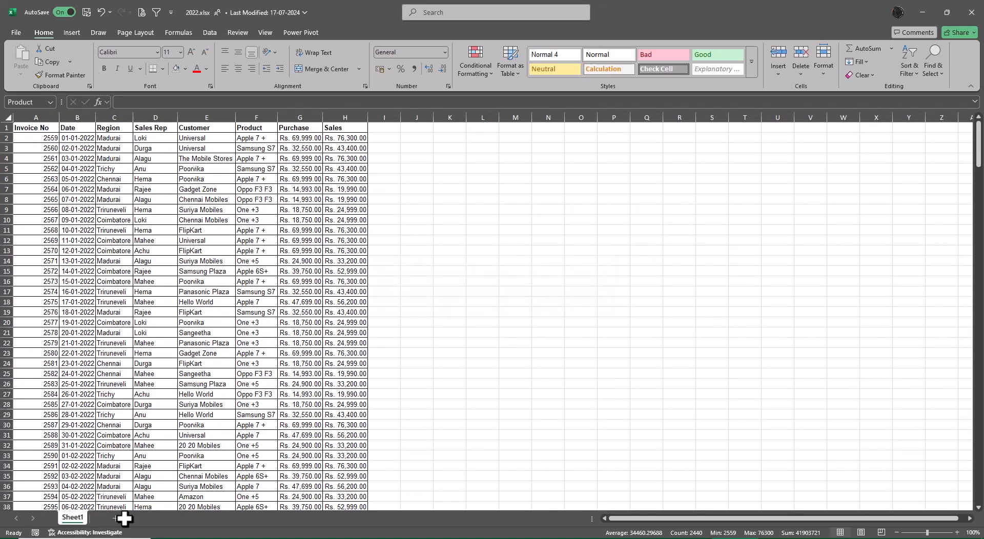
double_click(74, 517)
type("20")
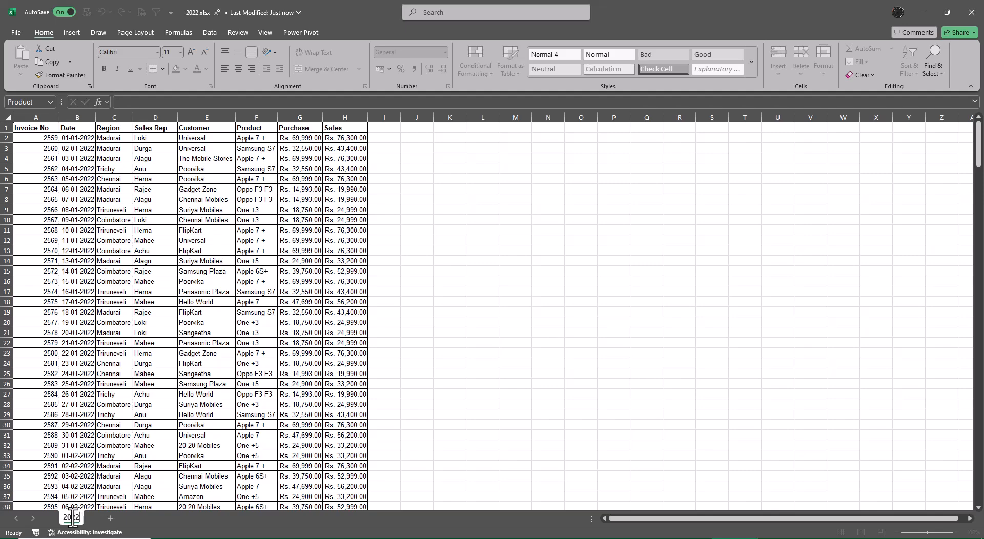
type("22")
key("Return")
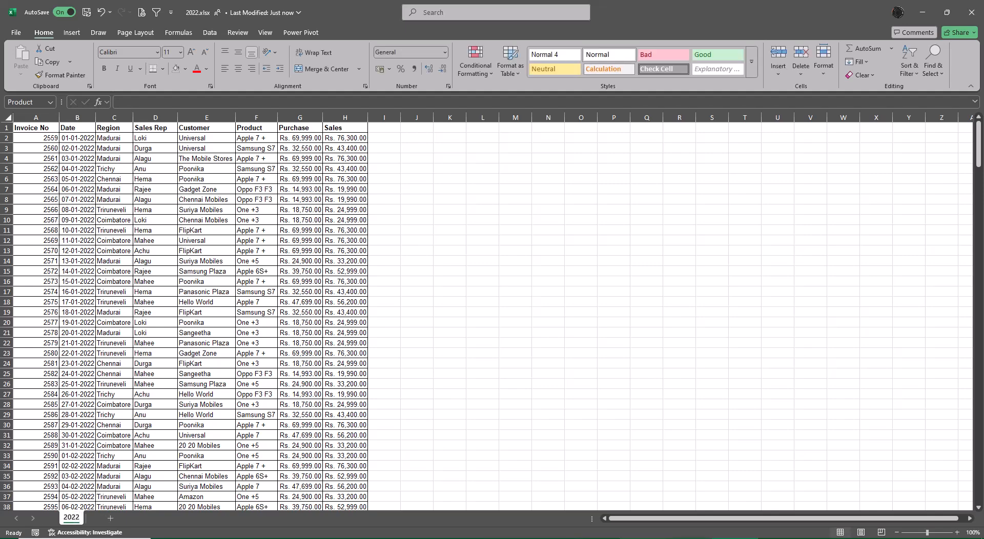
Switch to the 2021.xlsx workbook and copy its filtered sales table, starting from the Invoice No header in A6.
left_click(689, 538)
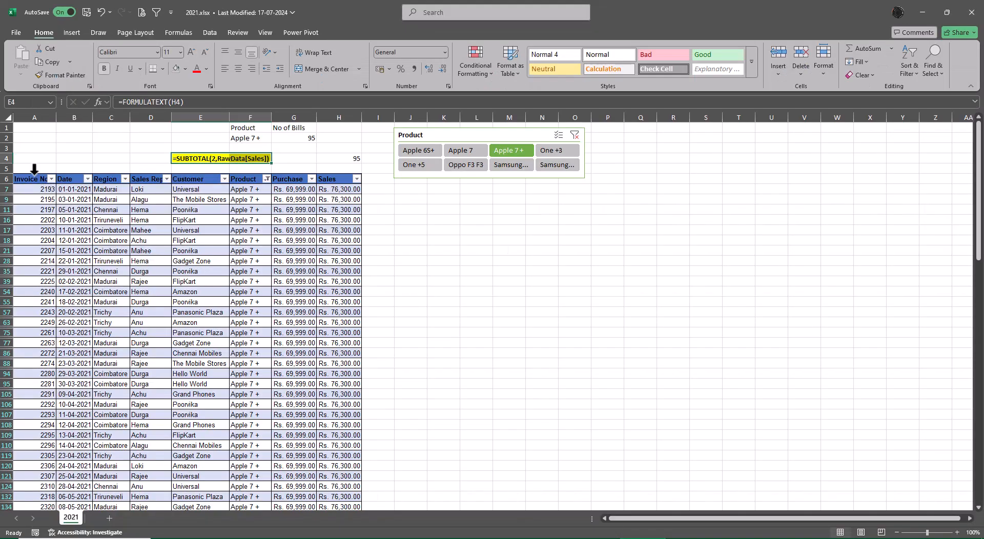
left_click(35, 170)
left_click(34, 175)
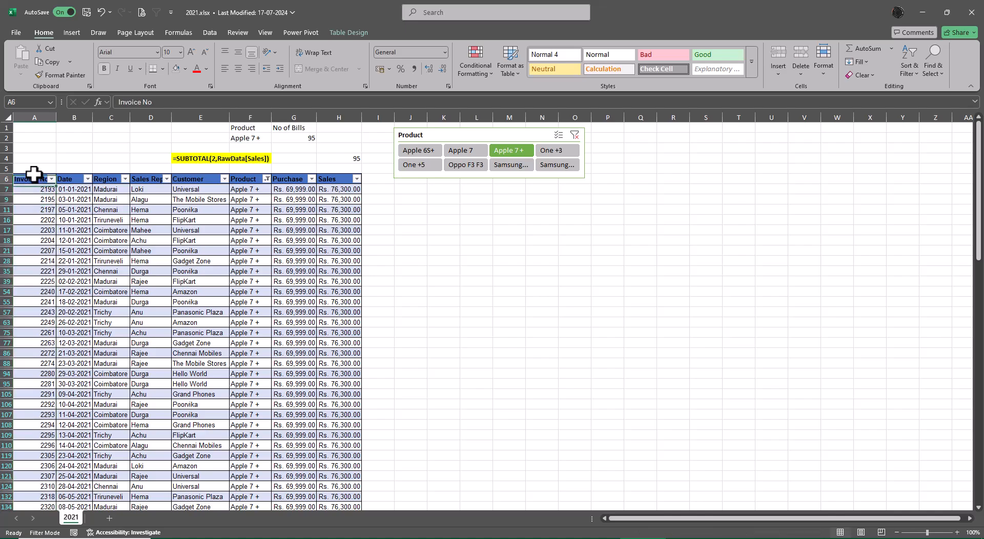
key("ctrl+shift+Right")
key("ctrl+shift+Down")
key("ctrl+c")
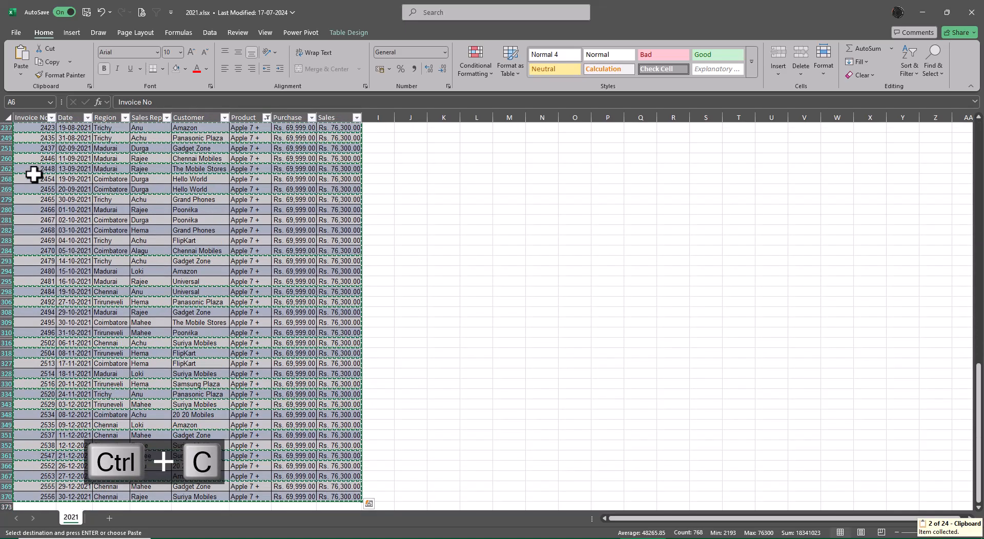
Add a new sheet to the 2021 workbook, paste the copied records at A1 and autofit the column widths.
left_click(109, 518)
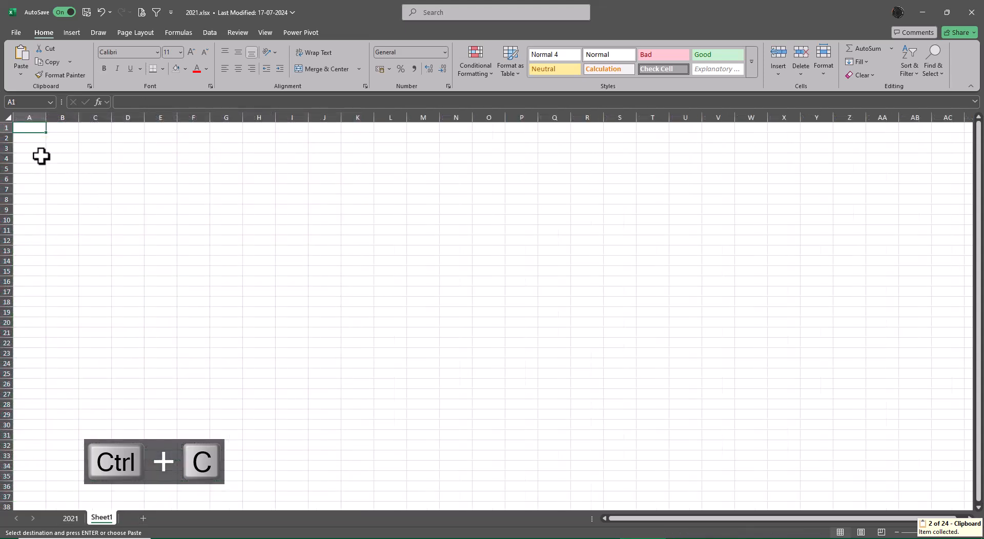
key("ctrl+v")
key("alt+o")
key("alt+c")
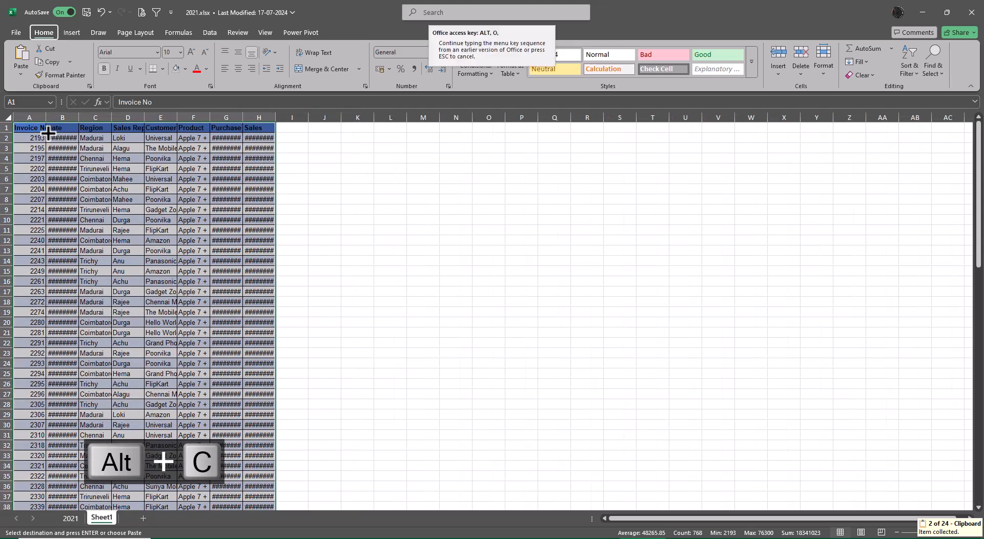
key("alt+a")
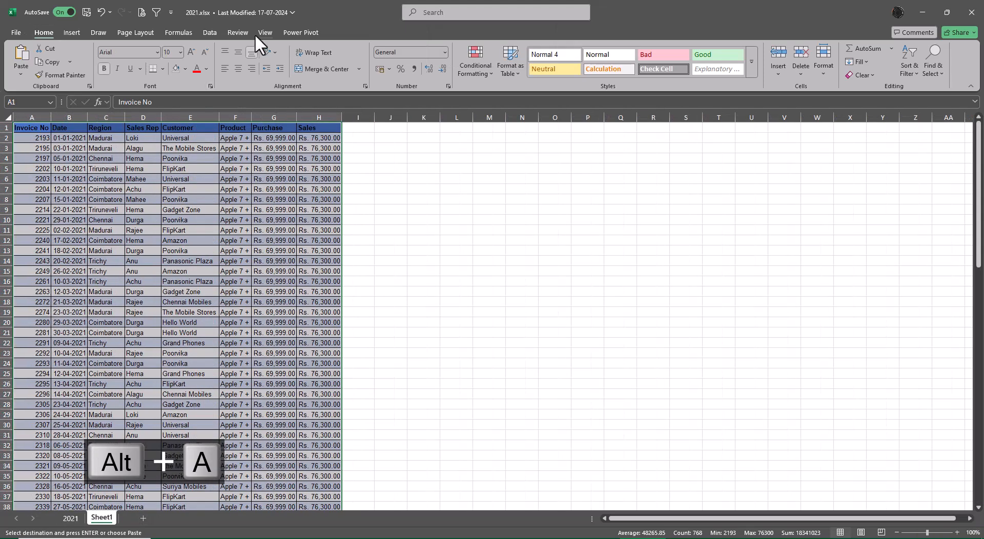
Remove the fill colour from the whole pasted 2021 data range and return to cell A1.
left_click(228, 223)
left_click(31, 132)
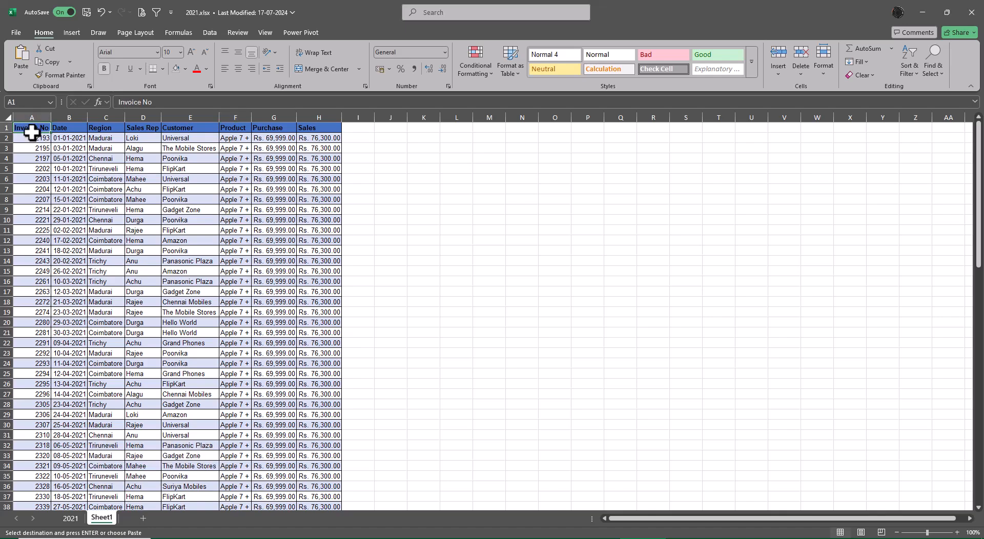
key("ctrl+shift+Right")
key("ctrl+shift+Down")
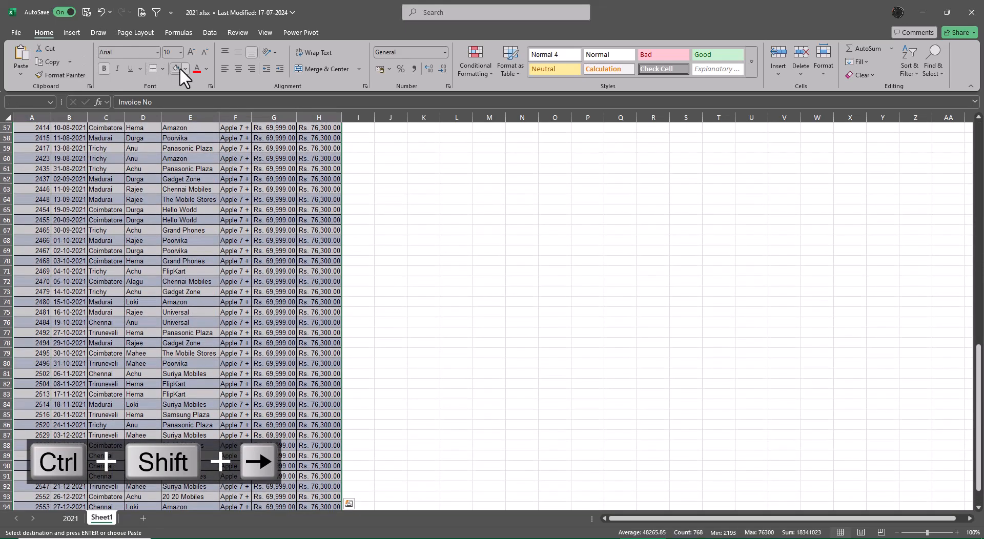
left_click(176, 68)
scroll(309, 227, "up", 19)
key("ctrl+Up")
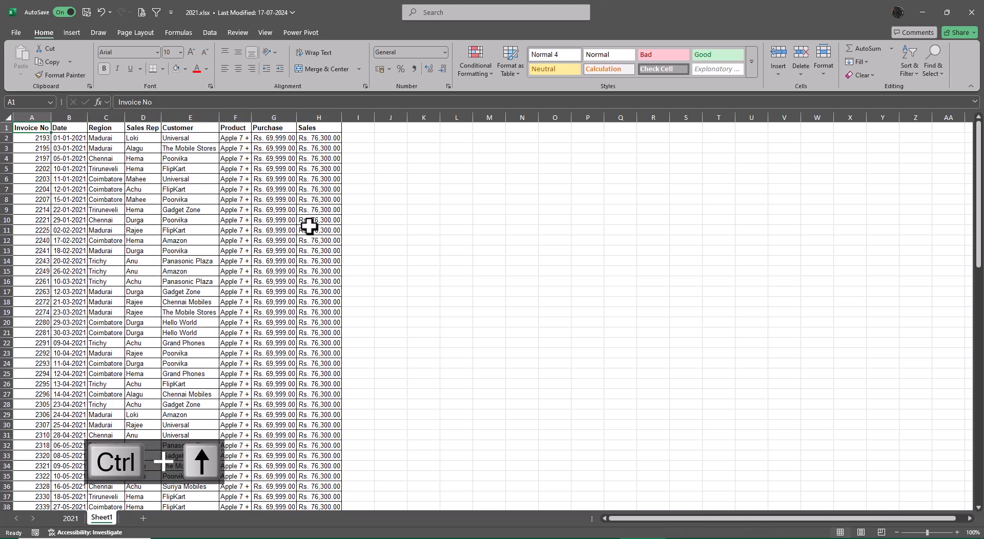
Delete the original 2021 sheet and rename the remaining Sheet1 as 2021.
right_click(70, 518)
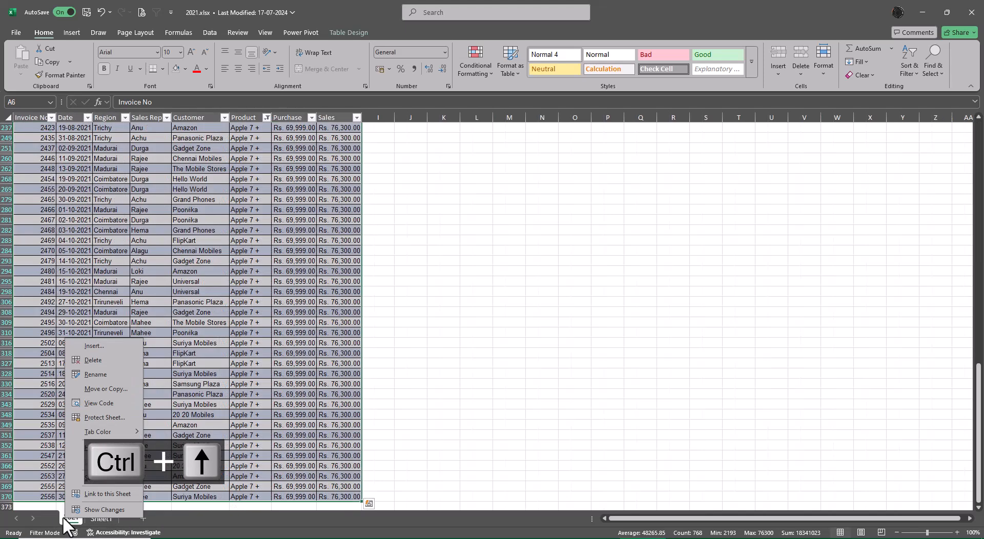
left_click(105, 362)
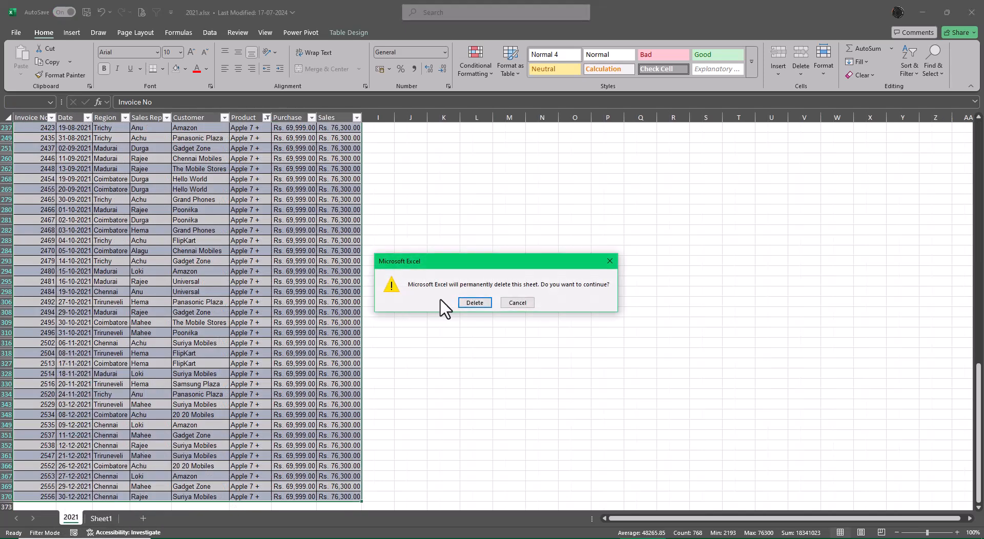
left_click(471, 303)
double_click(74, 517)
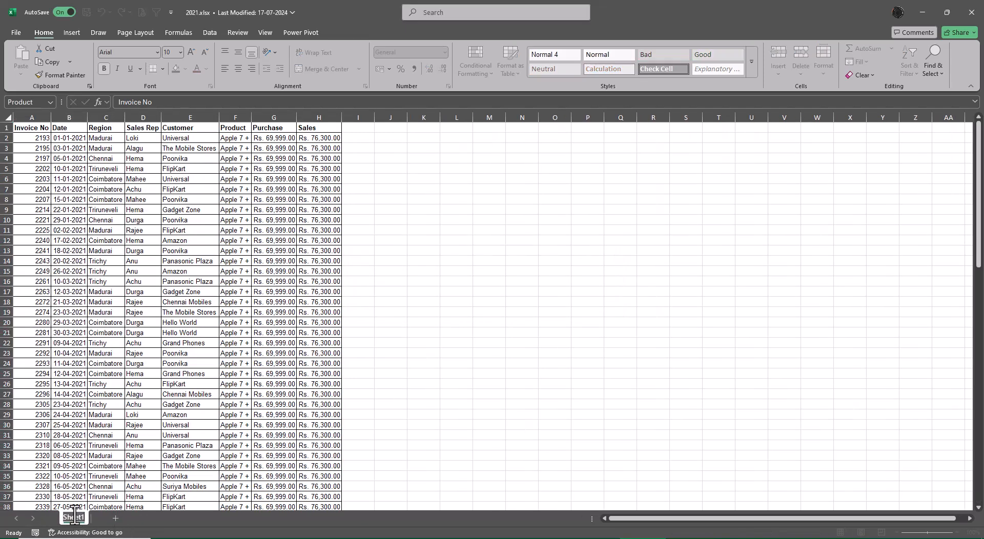
type("2021")
key("Return")
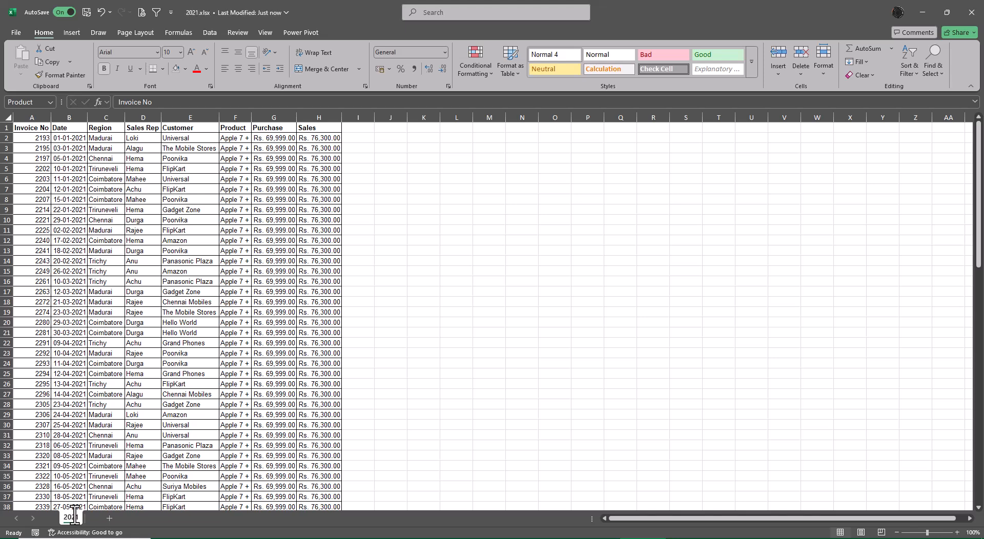
Switch between the yearly workbooks and examine the last records of the 2020 and 2021 data.
key("alt+Tab")
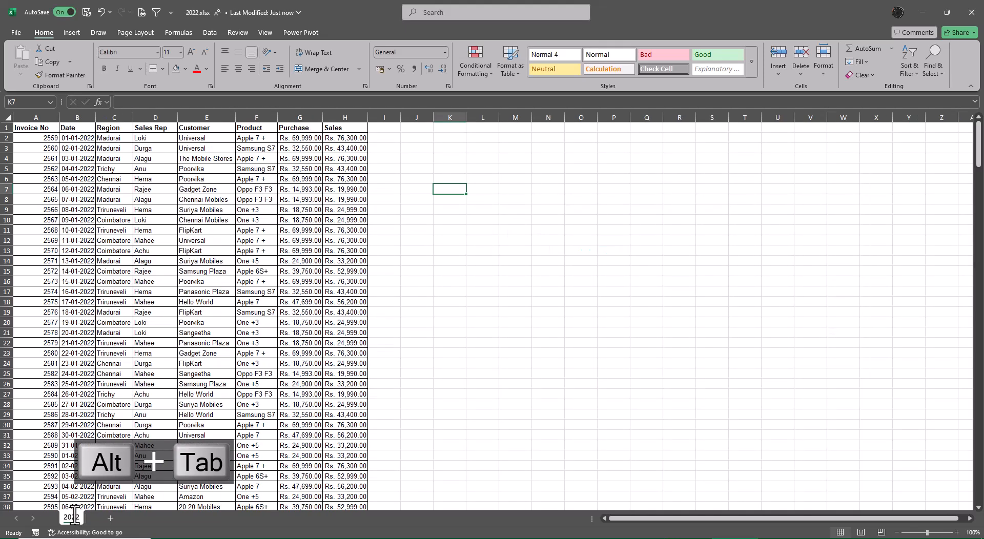
key("alt+Tab")
key("alt+Tab")
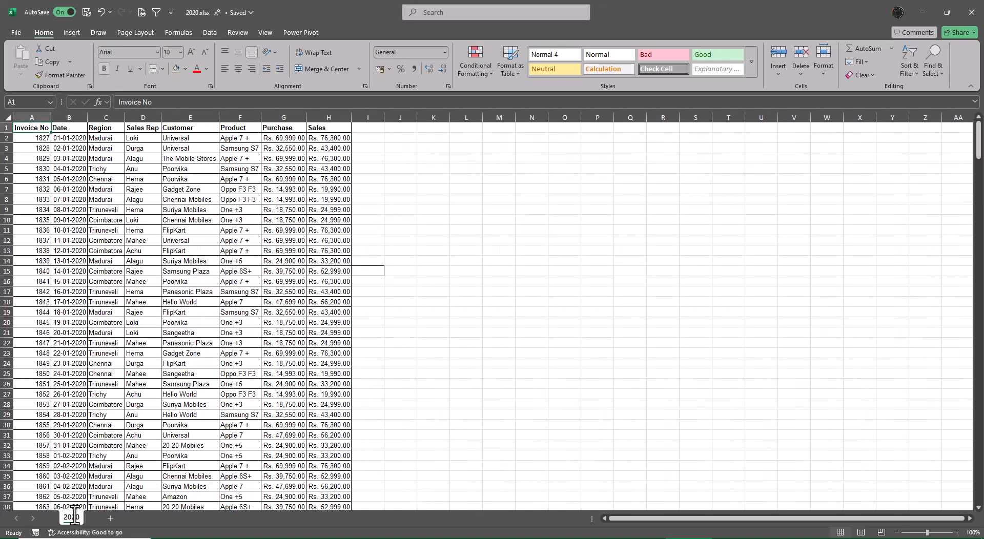
key("ctrl+Down")
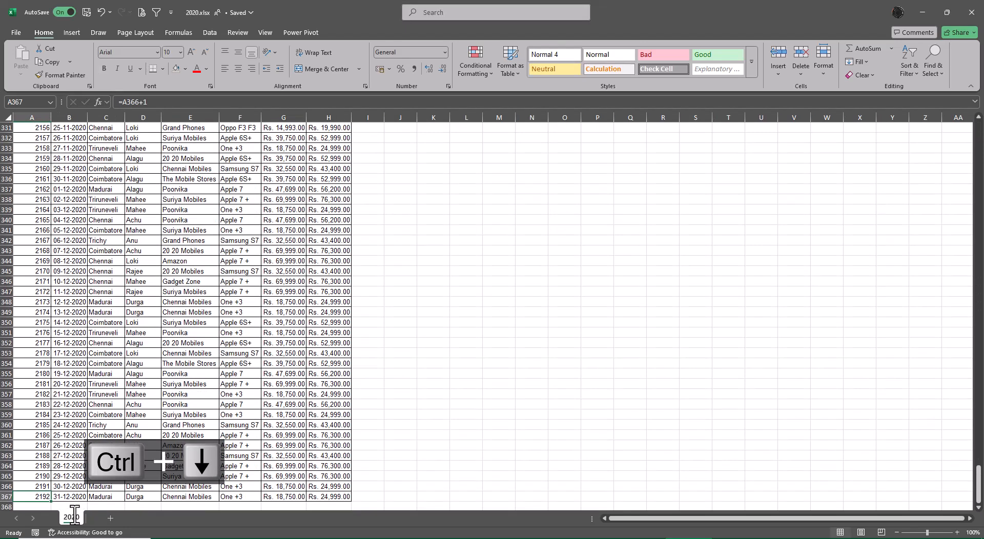
key("alt+Tab")
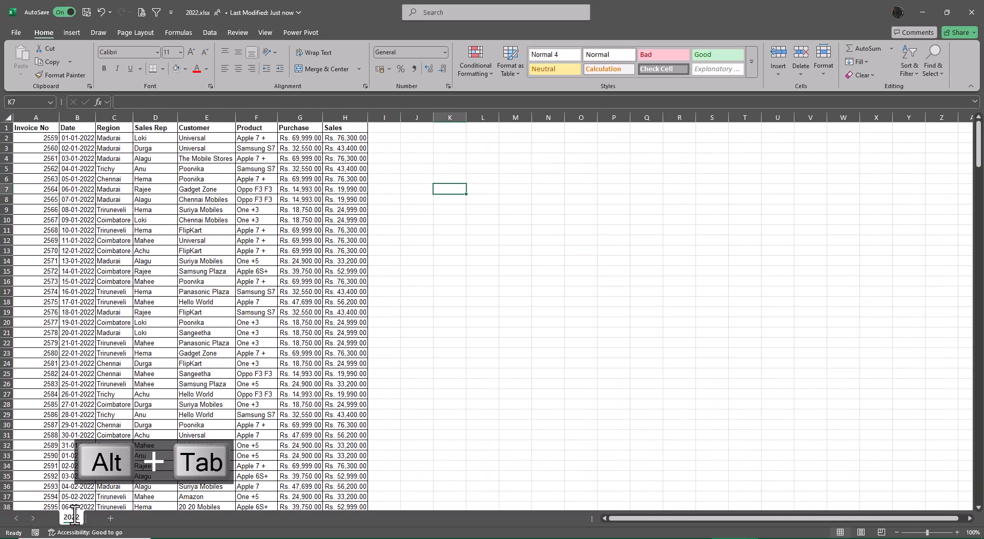
key("alt+Tab")
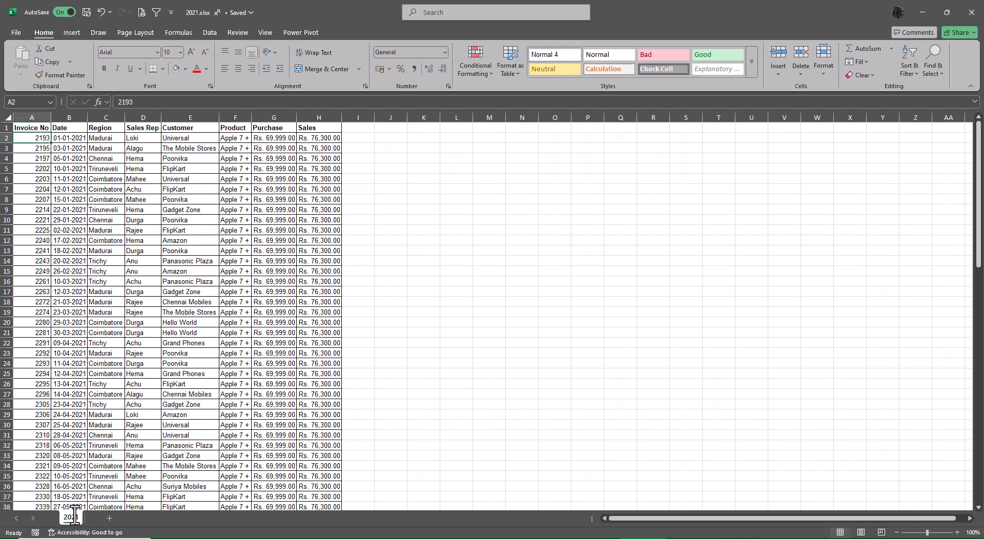
key("ctrl+Down")
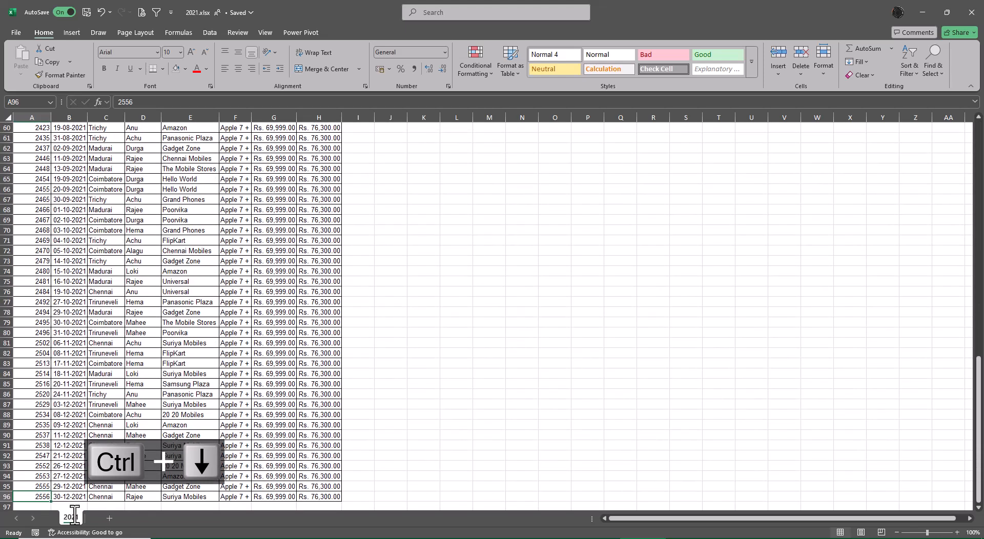
Switch to the 2022 workbook and go to its first data record in cell A2.
key("alt+Tab")
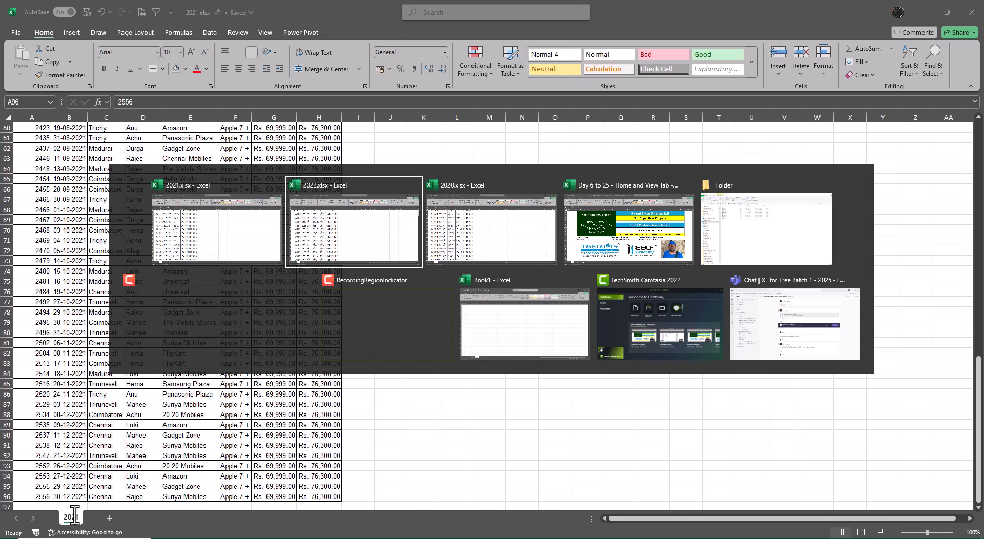
key("ctrl+Left")
key("ctrl+Left")
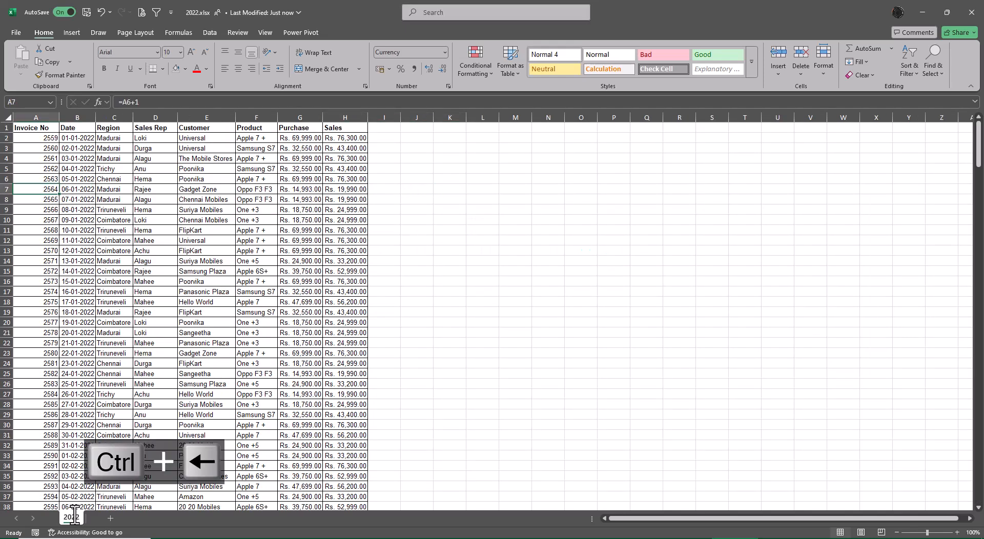
key("ctrl+Up")
key("Down")
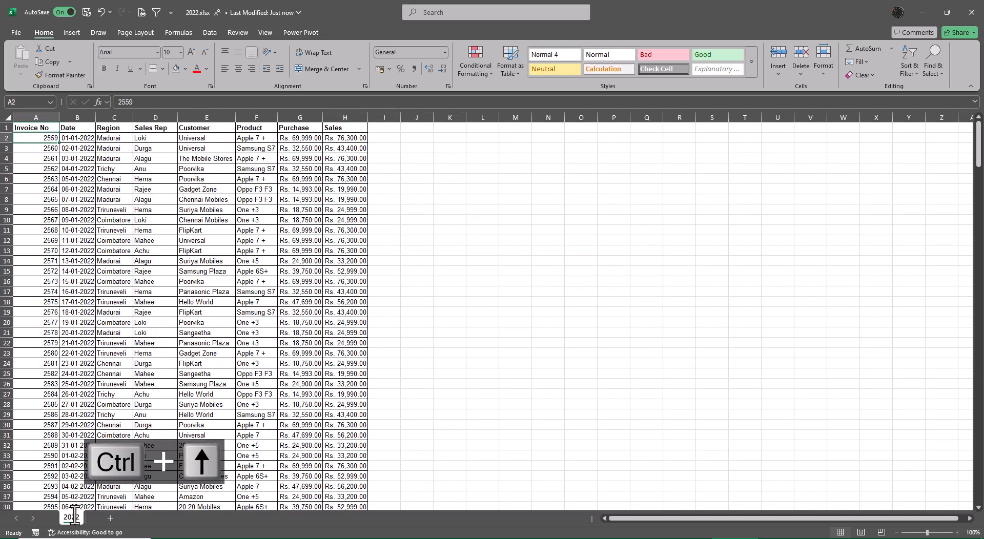
Examine the first and last records of the 2021 workbook's data and return to the 2022 workbook.
key("alt+Tab")
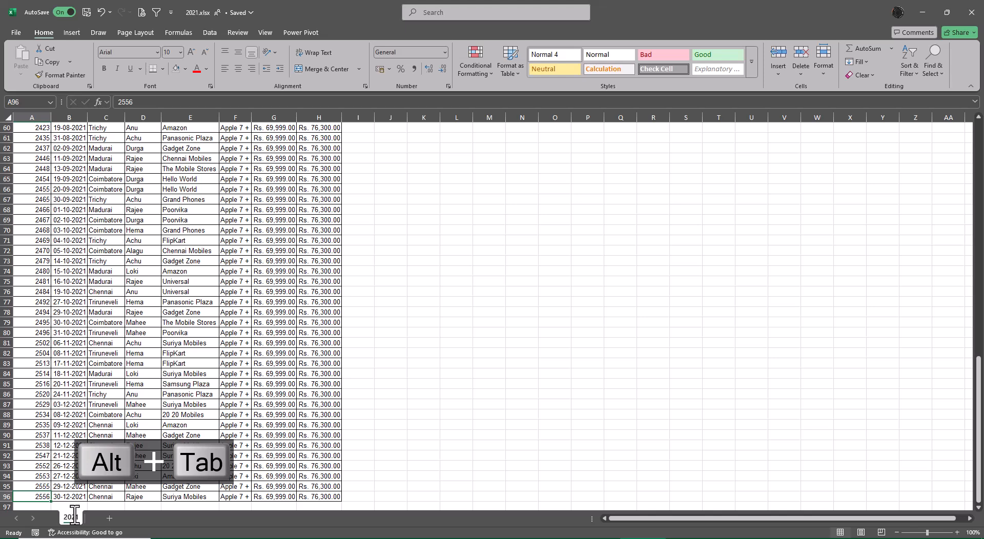
key("ctrl+Up")
key("Down")
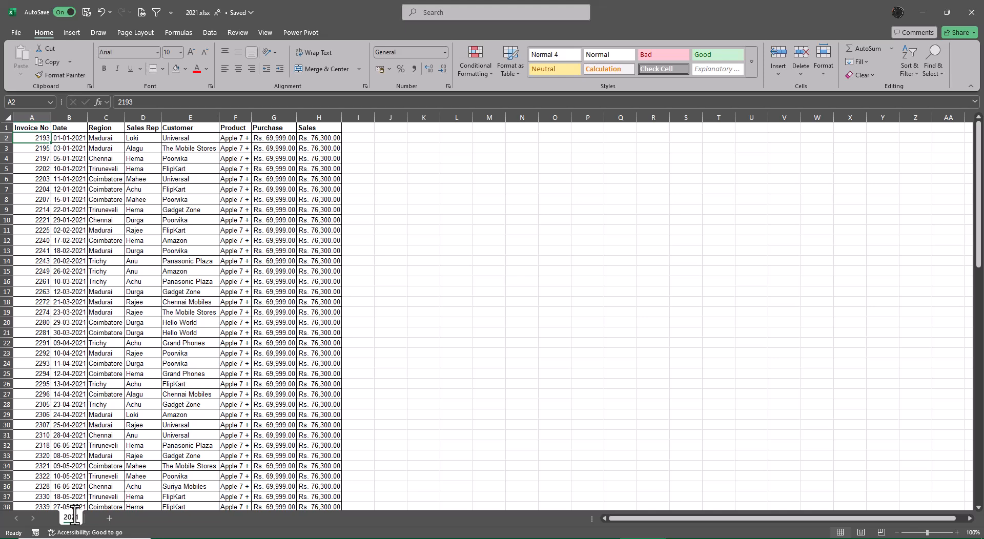
key("ctrl+Down")
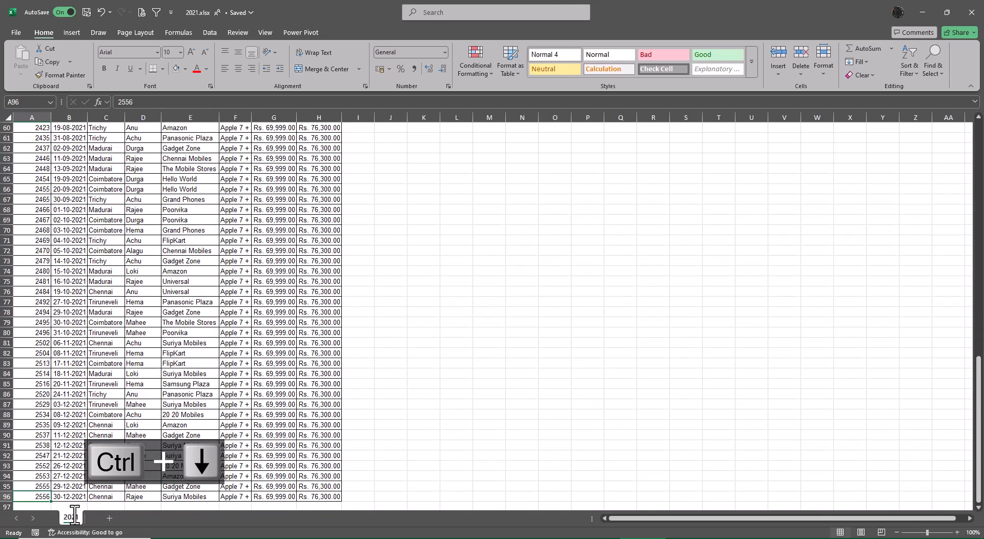
key("alt+Tab")
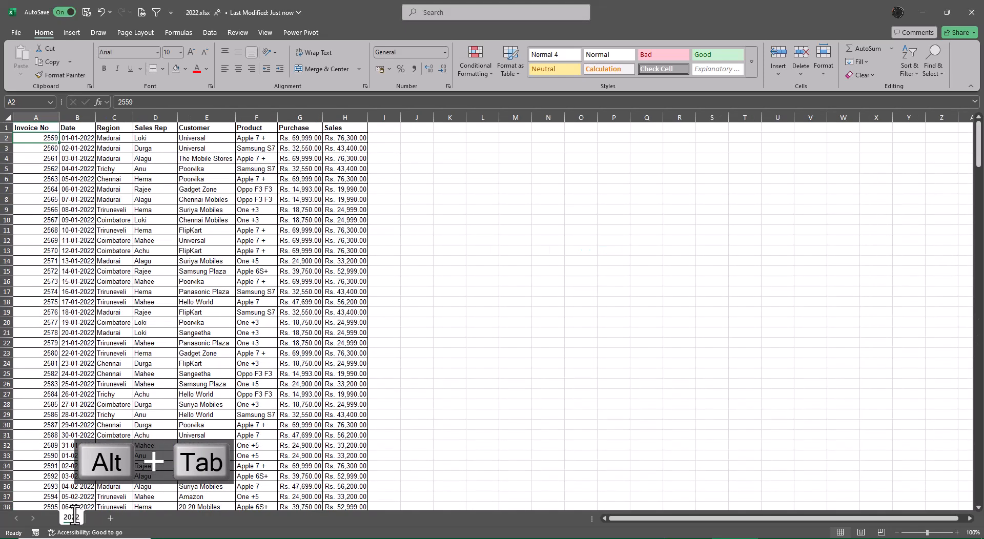
View the empty Sheet3 in Book1, return to the 2022 workbook and select an empty cell beside its data.
key("alt+Tab")
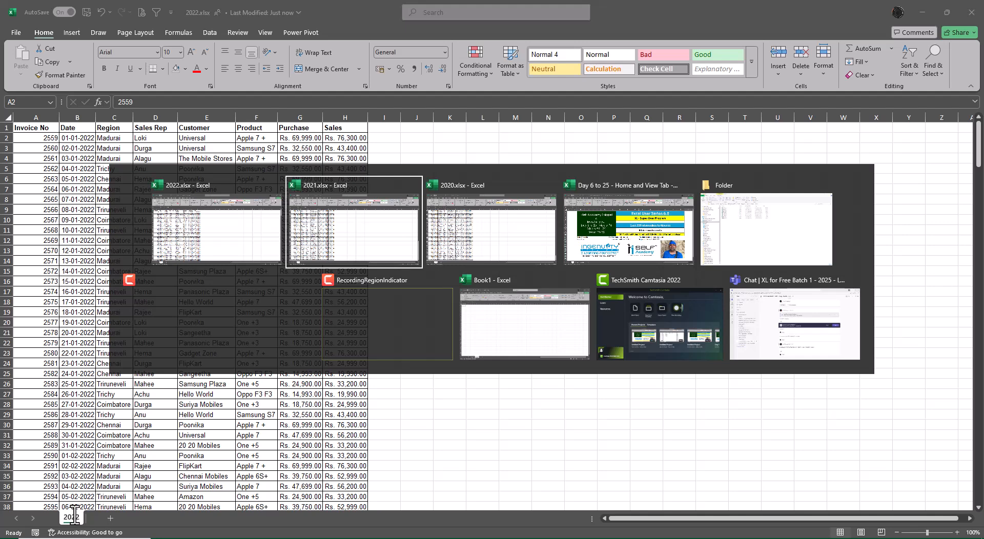
key("alt+Tab")
key("alt+Tab")
key("alt+Tab")
key("alt+Tab")
key("alt+Tab")
key("alt+Tab")
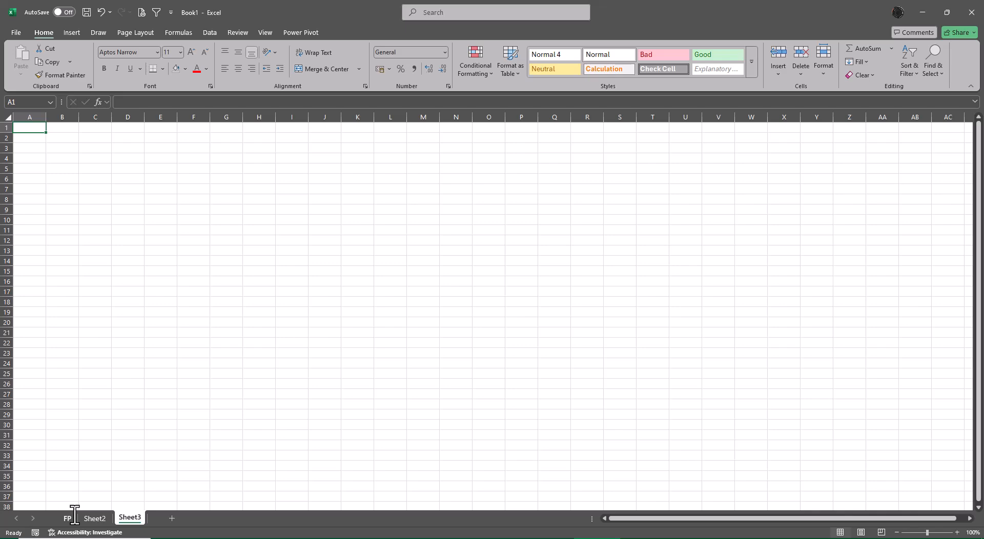
key("alt+Tab")
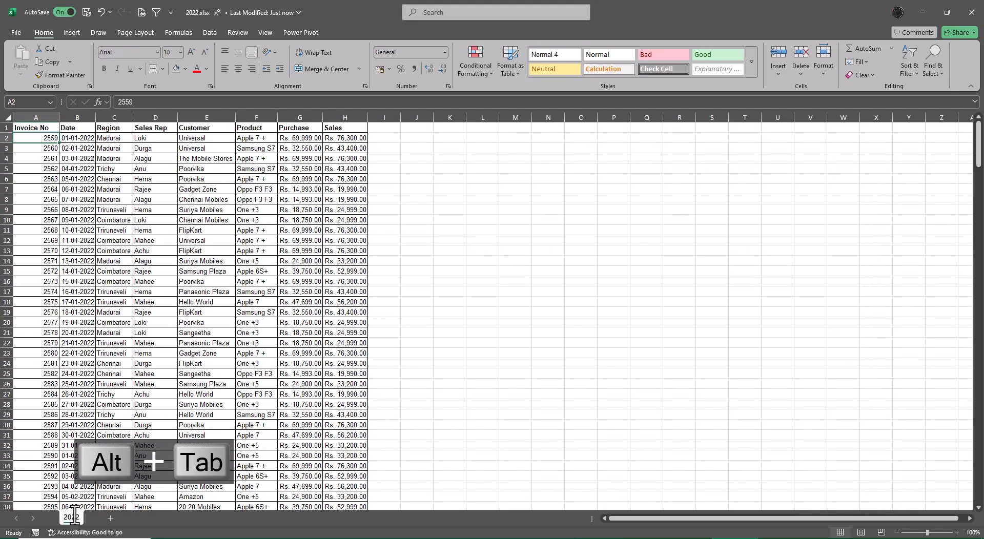
left_click(786, 445)
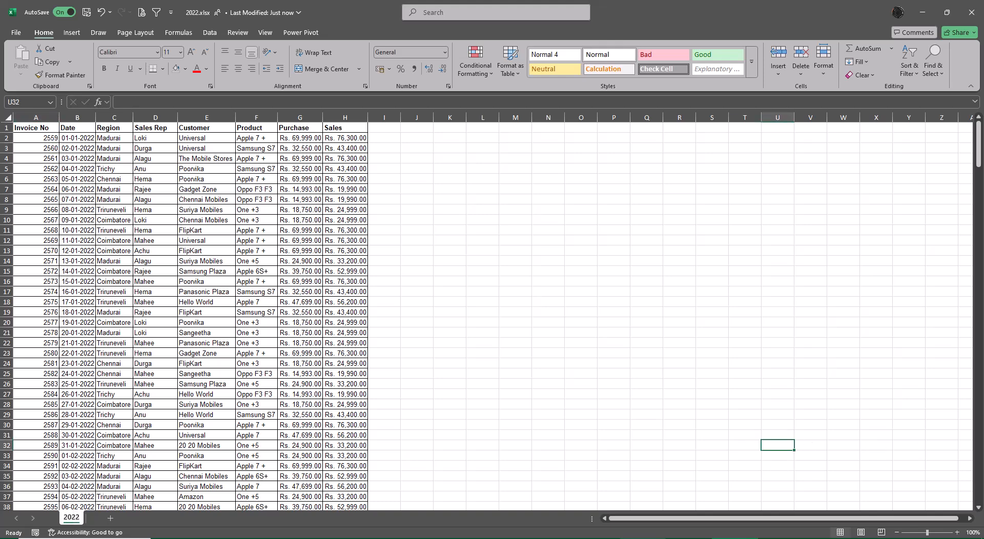
In the 2020 workbook, copy the whole data range from cell A1, including the header row.
key("alt+Tab")
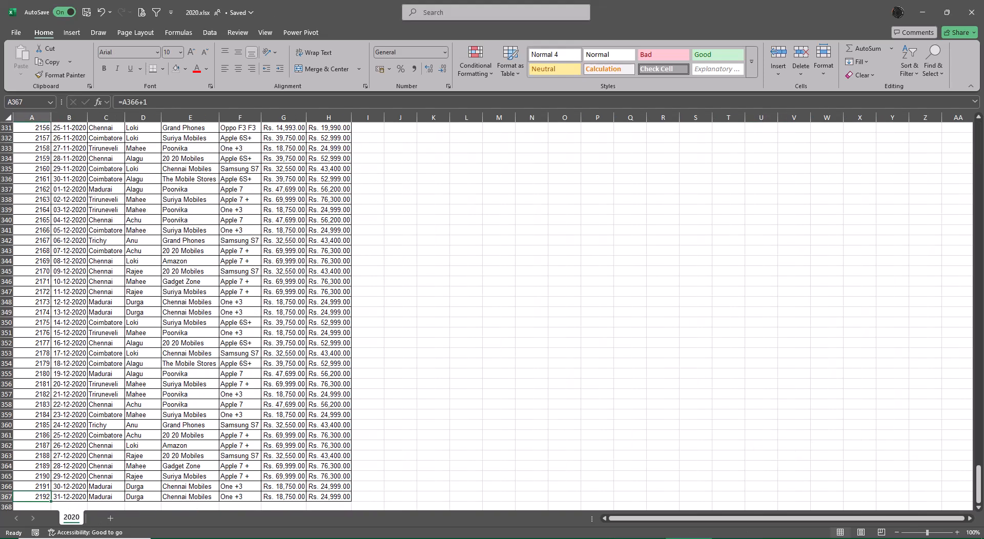
left_click(273, 369)
key("ctrl+Up")
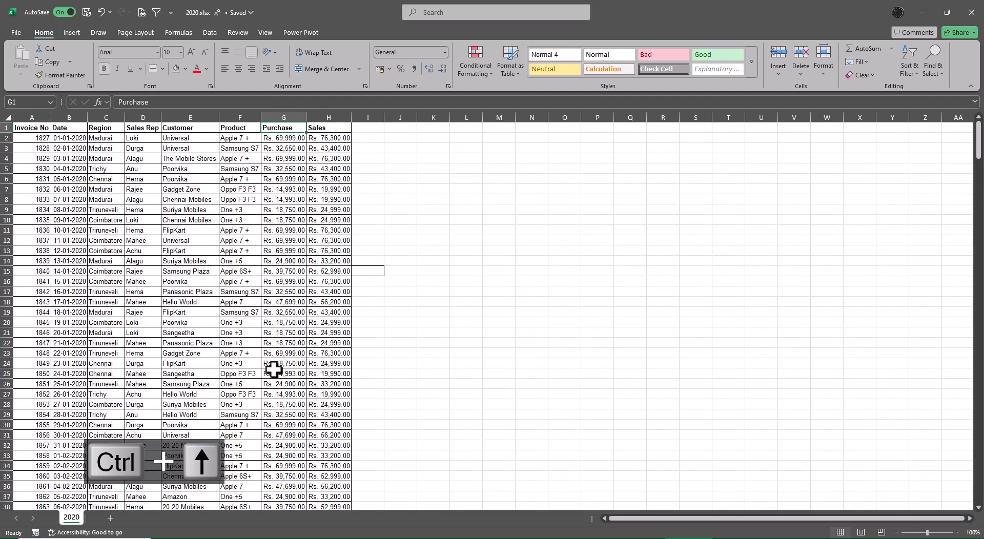
key("ctrl+Left")
key("ctrl+shift+Right")
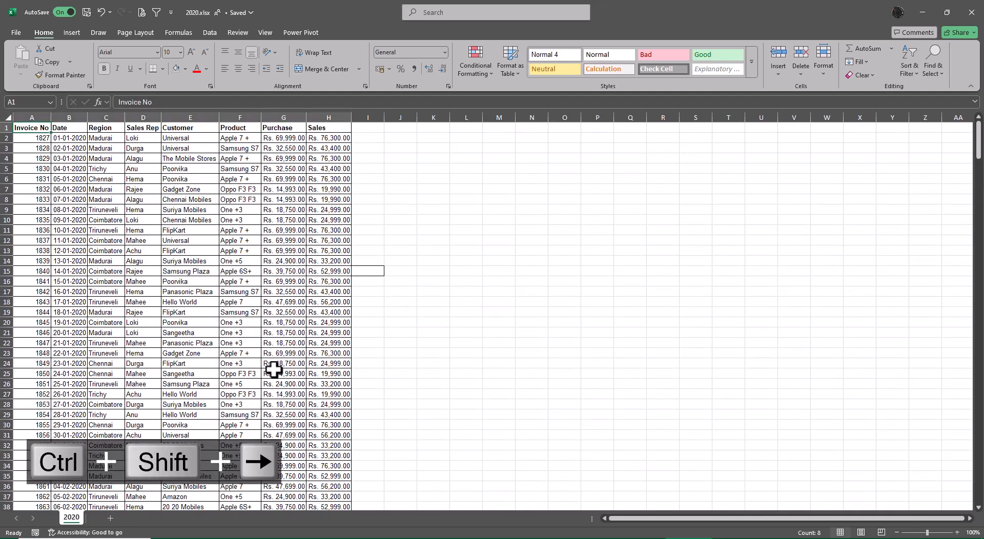
key("ctrl+shift+Down")
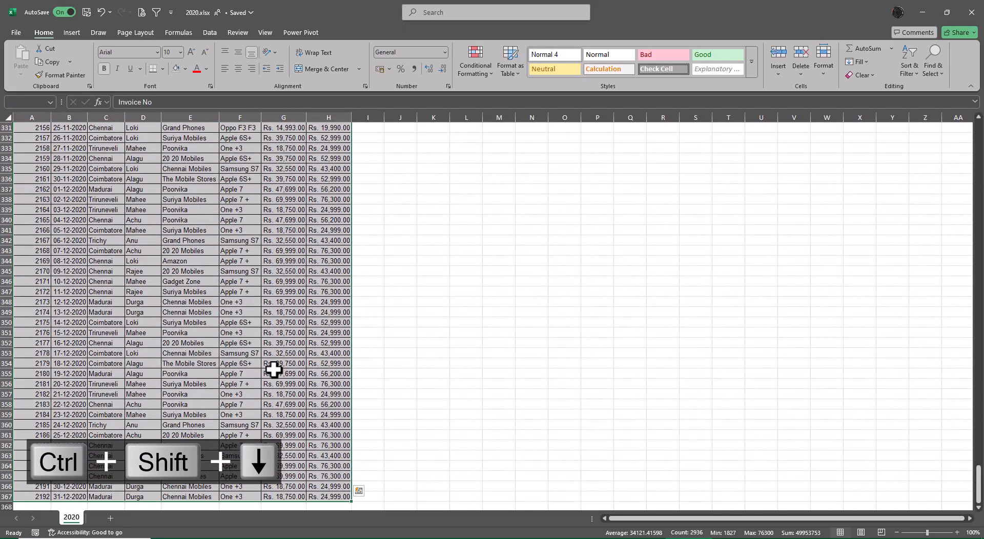
key("ctrl+c")
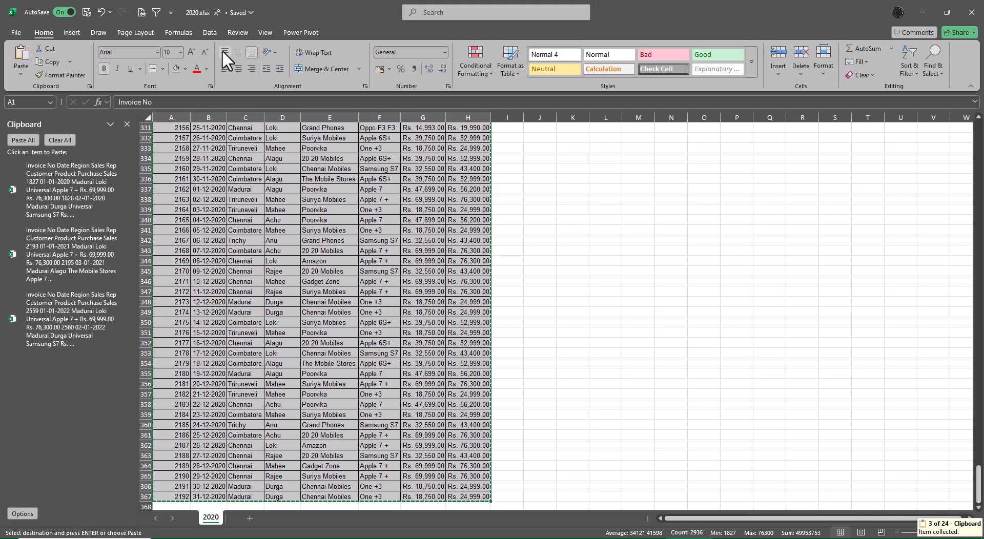
Clear all collected items from the Office Clipboard and copy the selected 2020 range again.
left_click(63, 138)
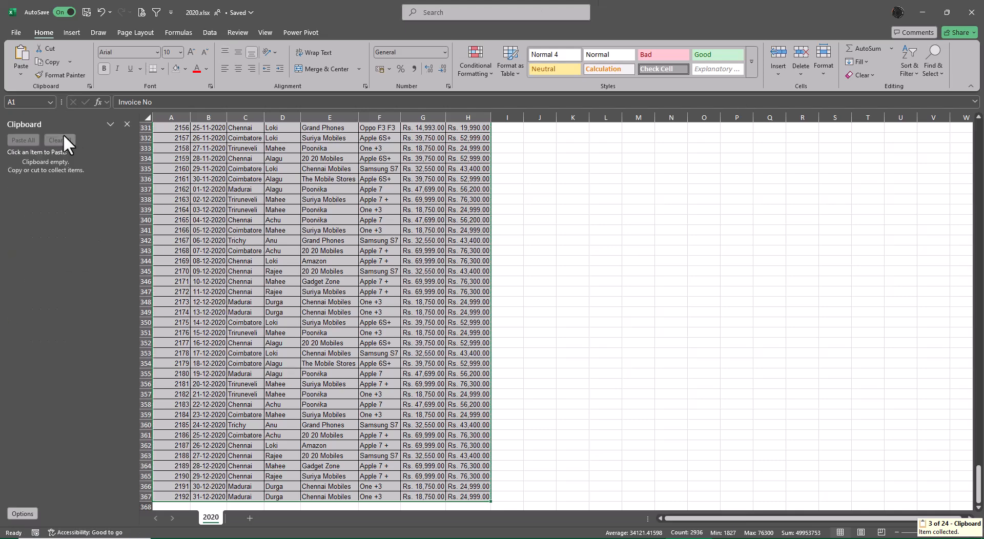
left_click(127, 124)
key("ctrl+c")
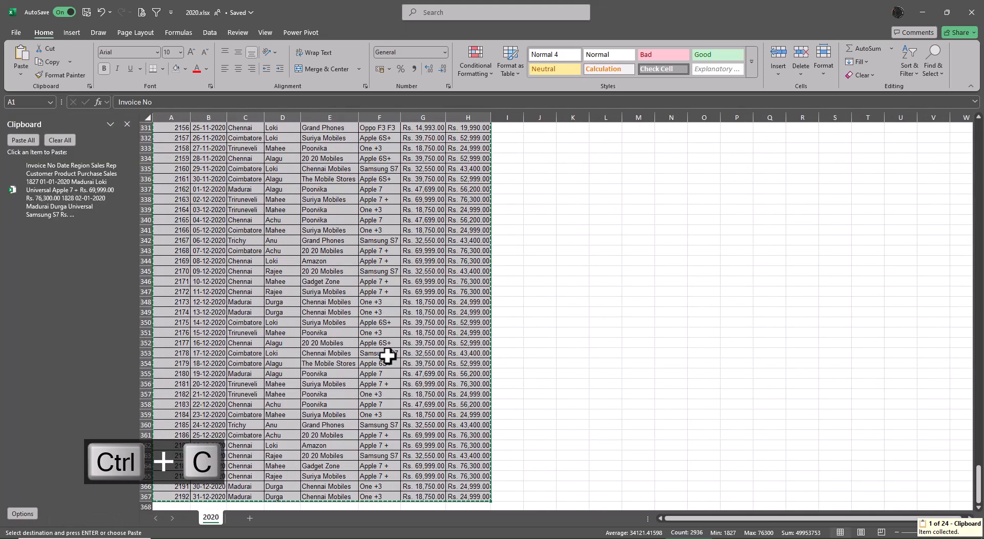
In the 2021 workbook, copy all records from cell A2 to the last row, without the header row.
key("alt")
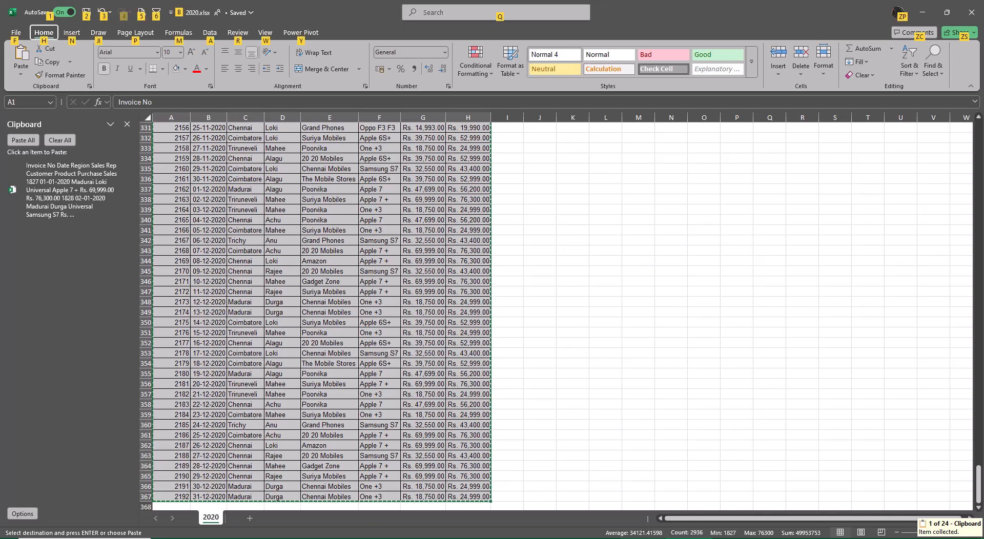
key("alt+Tab")
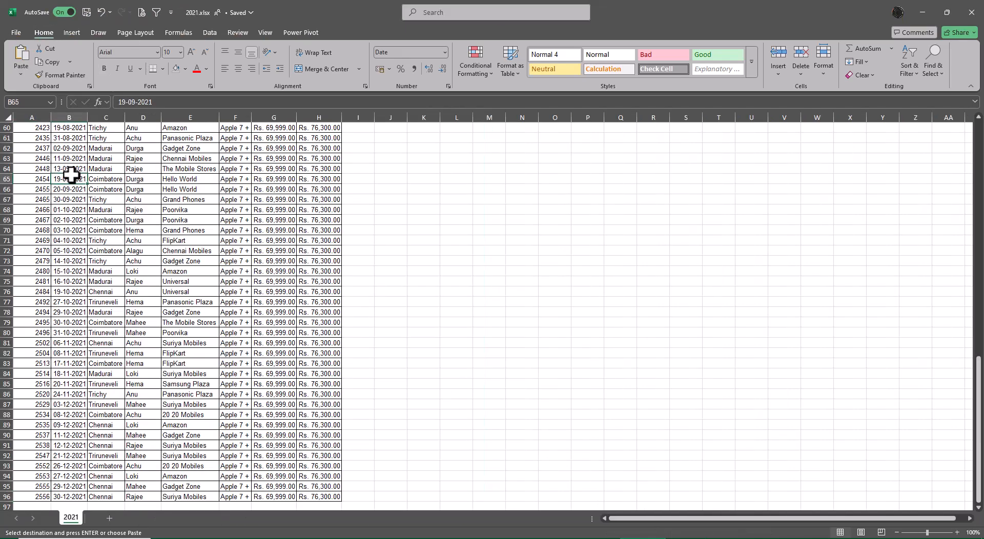
key("ctrl+Up")
key("Down")
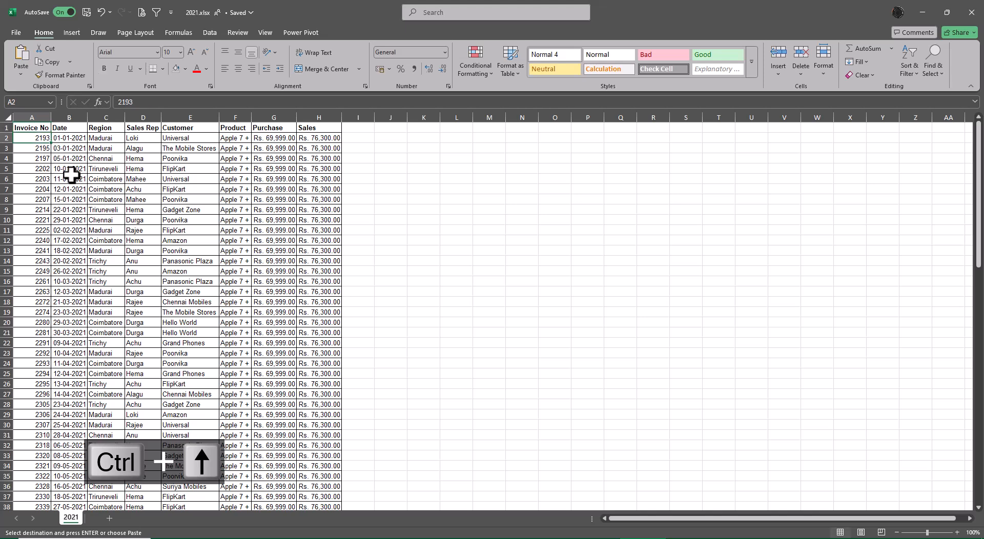
key("ctrl+shift+Right")
key("ctrl+shift+Down")
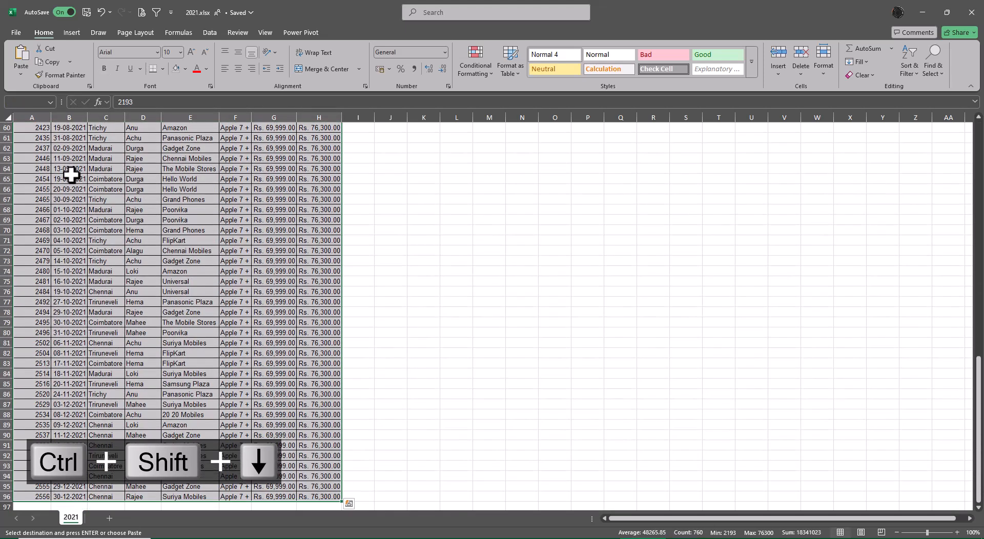
key("ctrl+c")
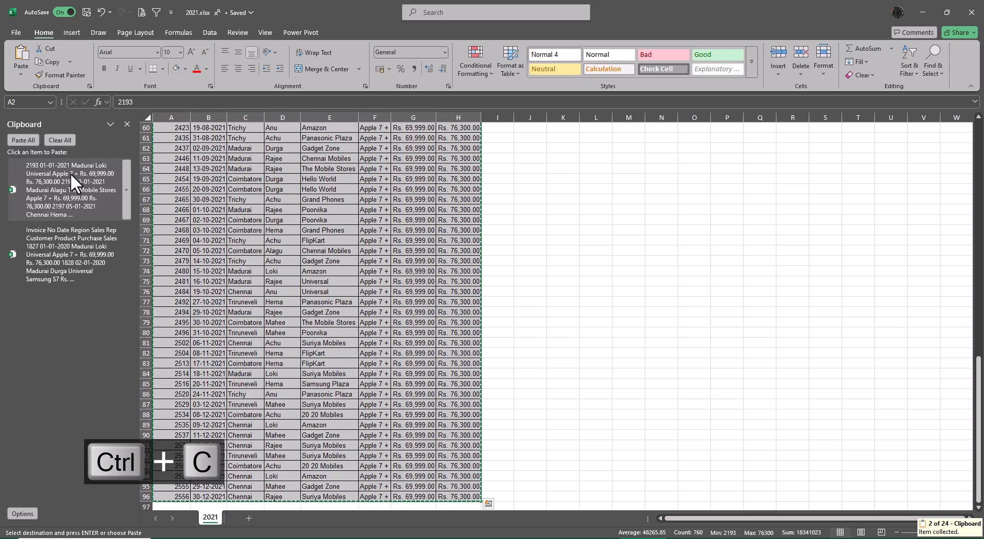
In the 2022 workbook, copy all records from cell A2 to the last row, leaving out the header row.
key("alt")
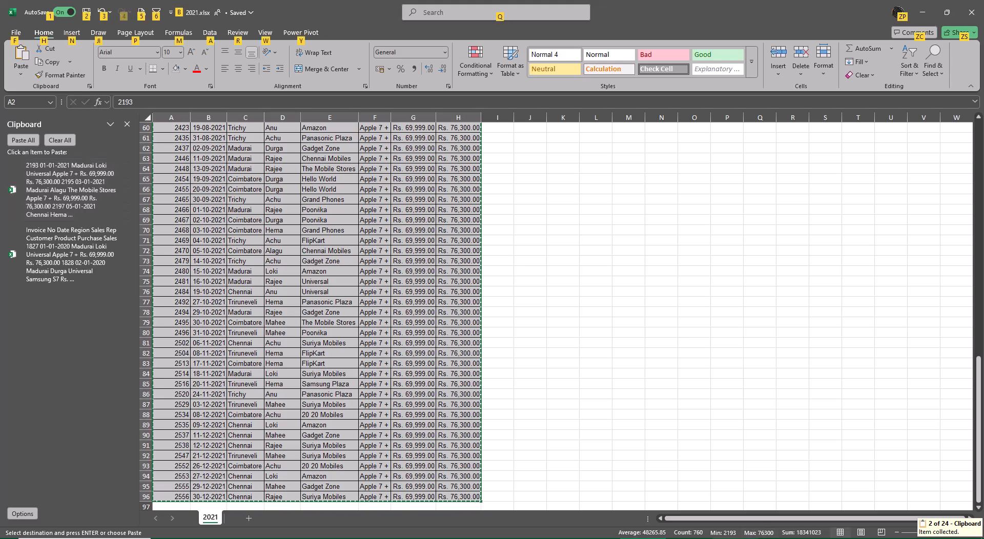
key("alt+Tab")
left_click(46, 138)
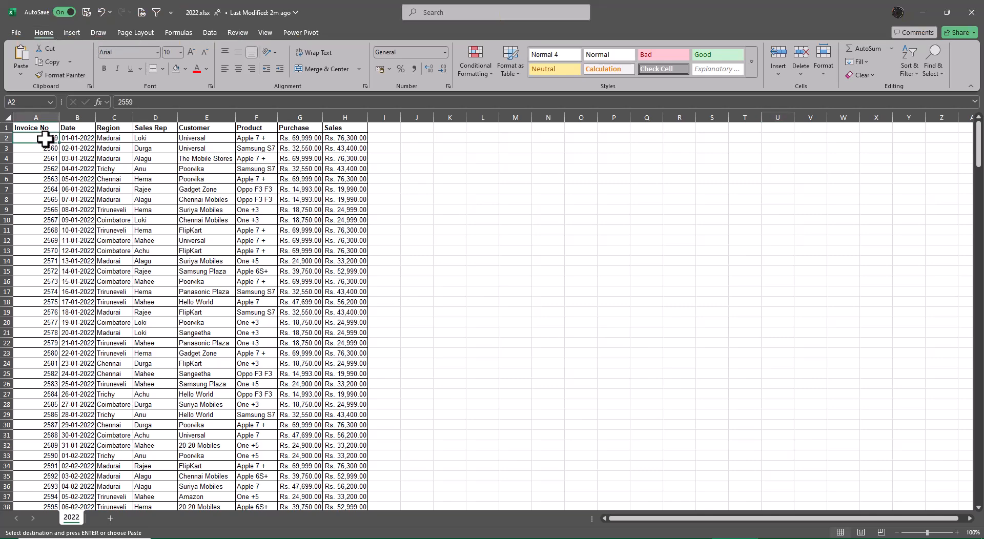
key("ctrl+shift+Right")
key("ctrl+shift+Down")
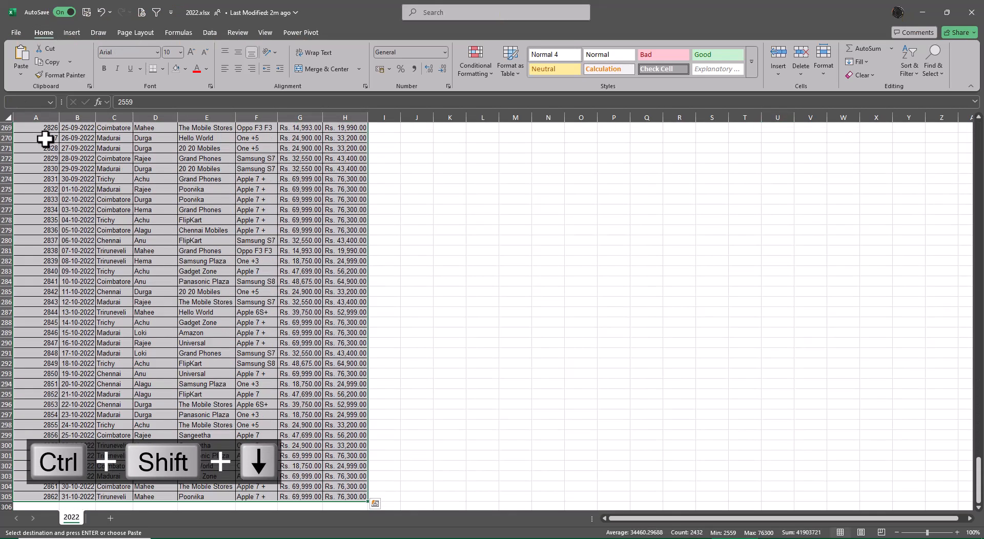
key("ctrl+c")
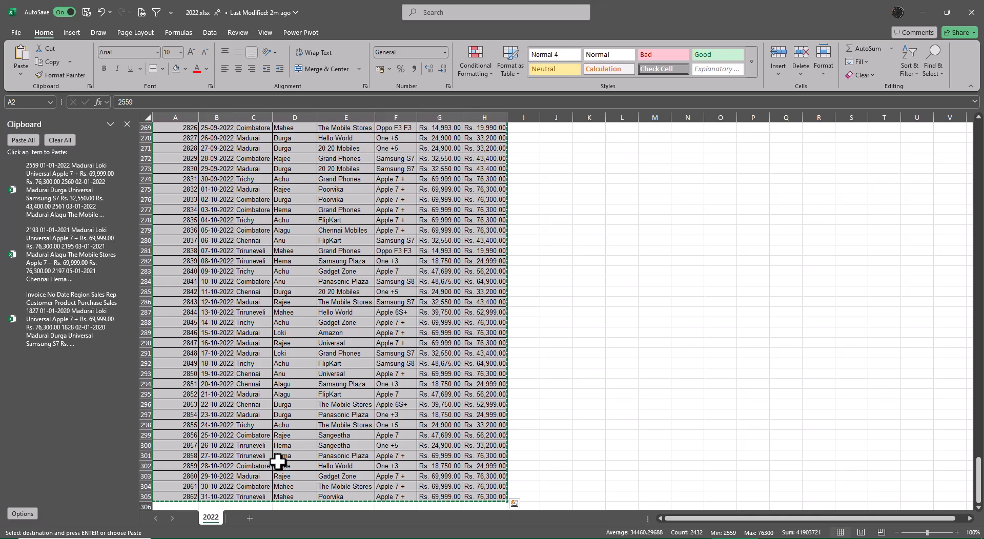
Switch to Sheet3 of Book1, show the Office Clipboard and paste all collected items starting at cell A1.
key("alt+Tab")
key("alt+Tab")
key("alt+Tab")
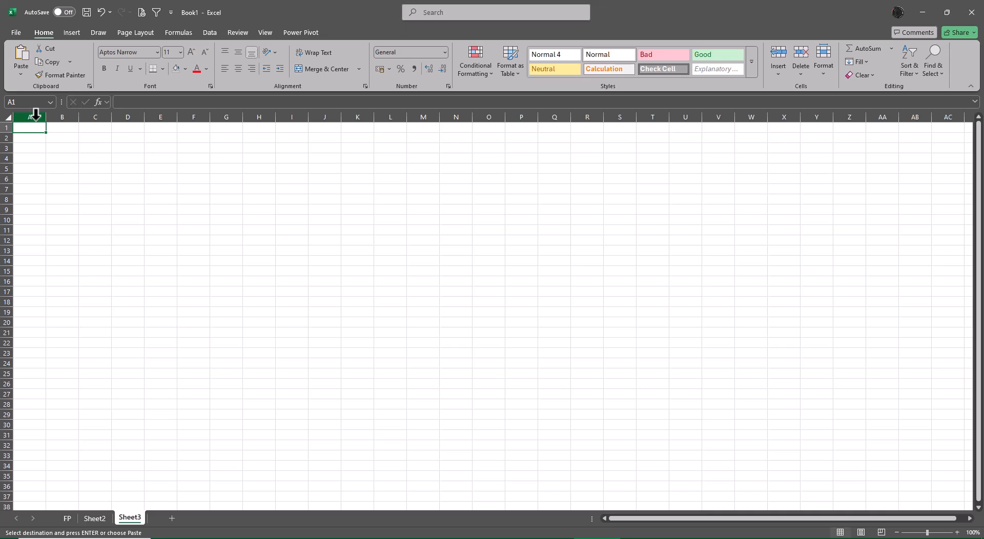
left_click(89, 86)
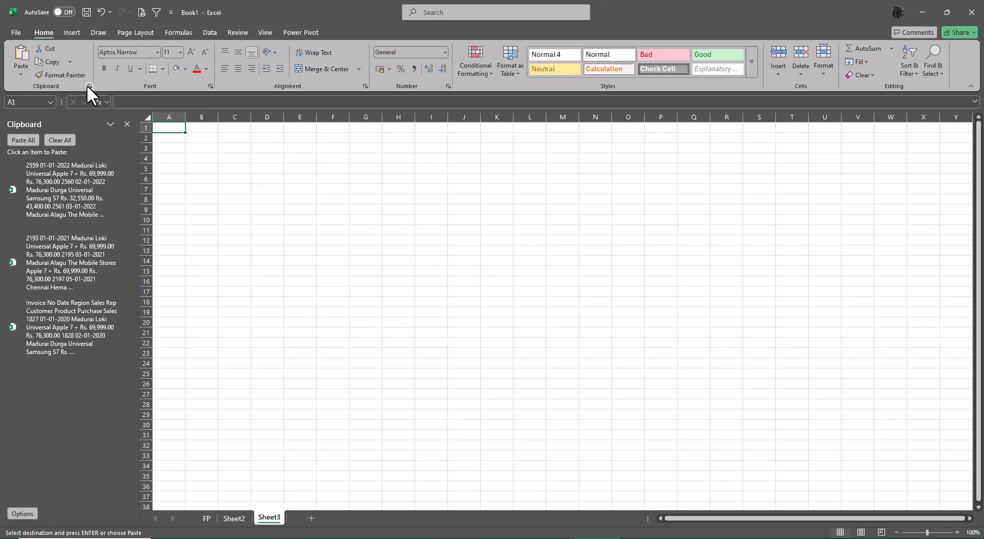
left_click(20, 136)
Autofit the column widths of the whole pasted data range on Sheet3.
key("ctrl+Up")
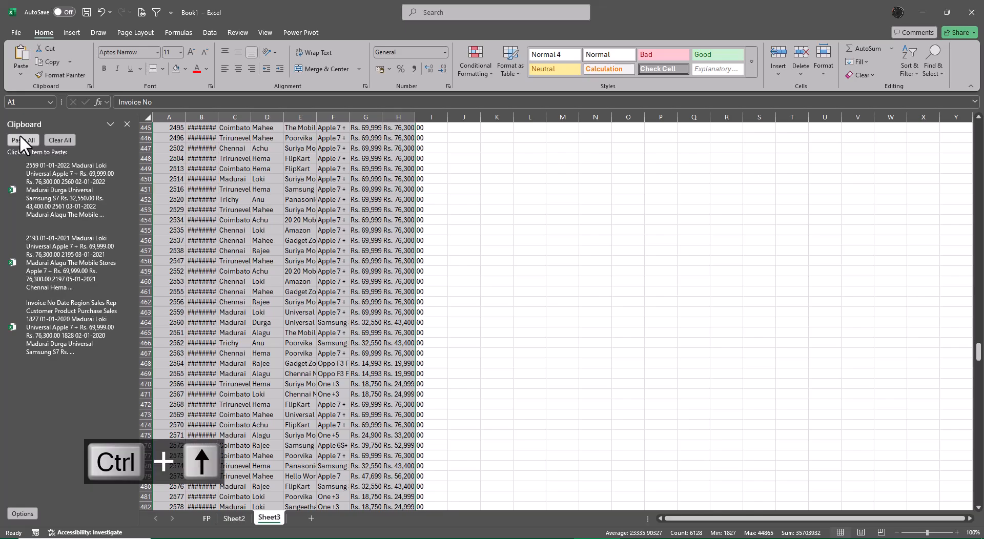
key("ctrl+shift+Right")
key("ctrl+shift+Down")
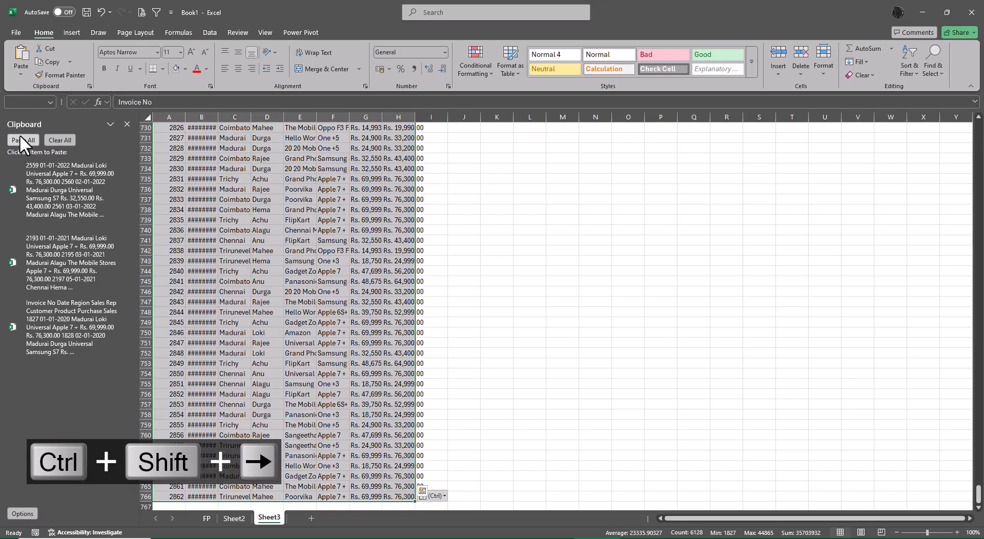
key("alt+o")
key("c")
key("a")
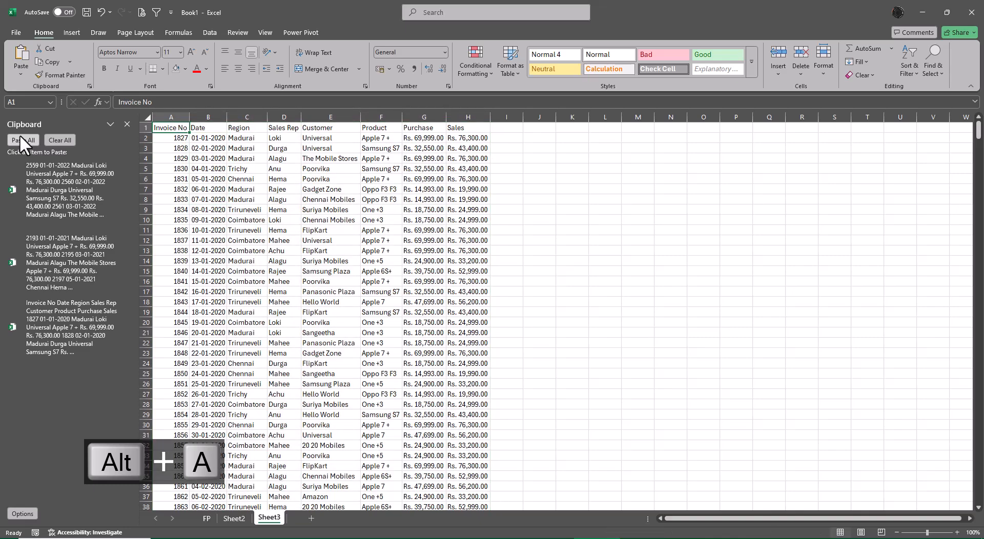
Check the last record in the combined data's Date column and return to its header in cell B1.
key("Right")
key("ctrl+Down")
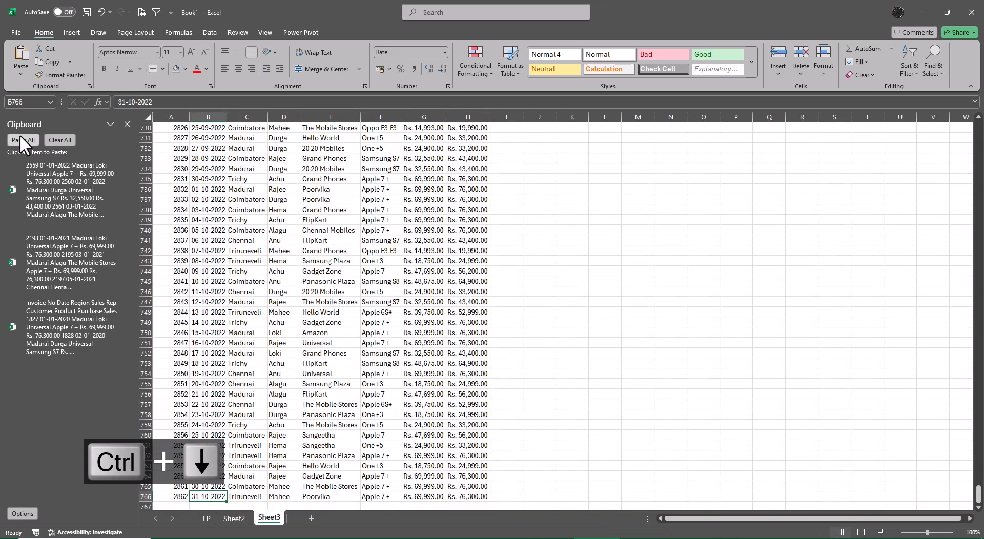
key("ctrl+Up")
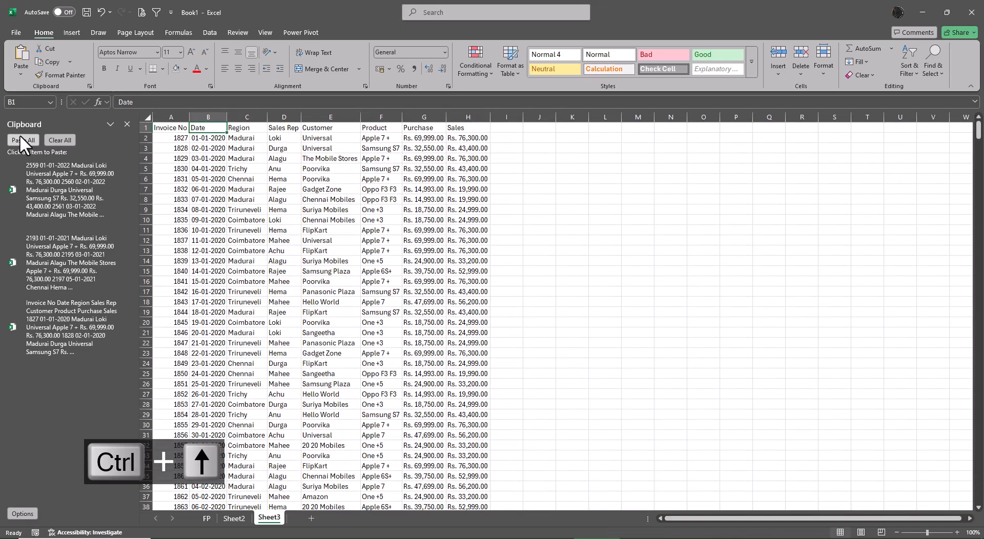
Clear and close the Office Clipboard, and add filters to the combined data's header row on Sheet3.
left_click(52, 140)
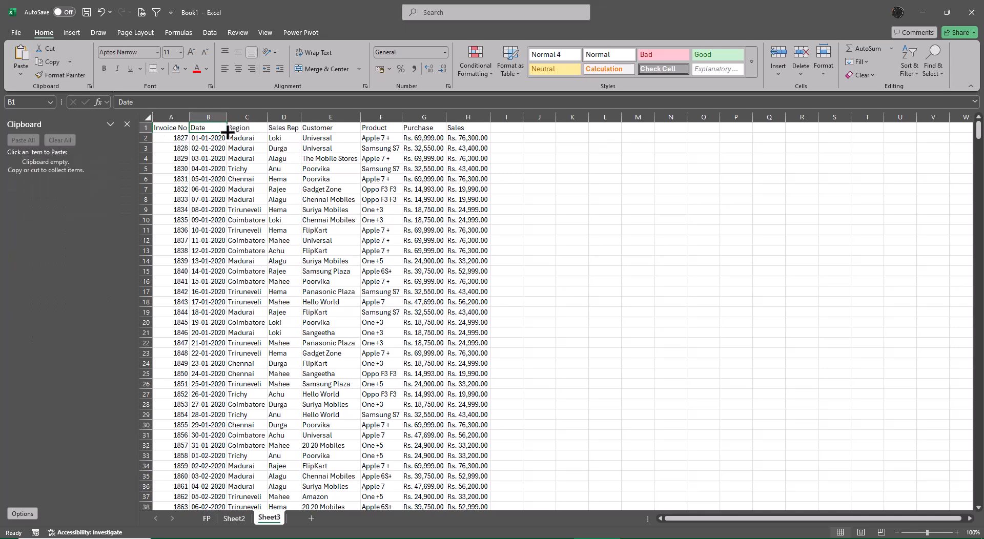
left_click(207, 32)
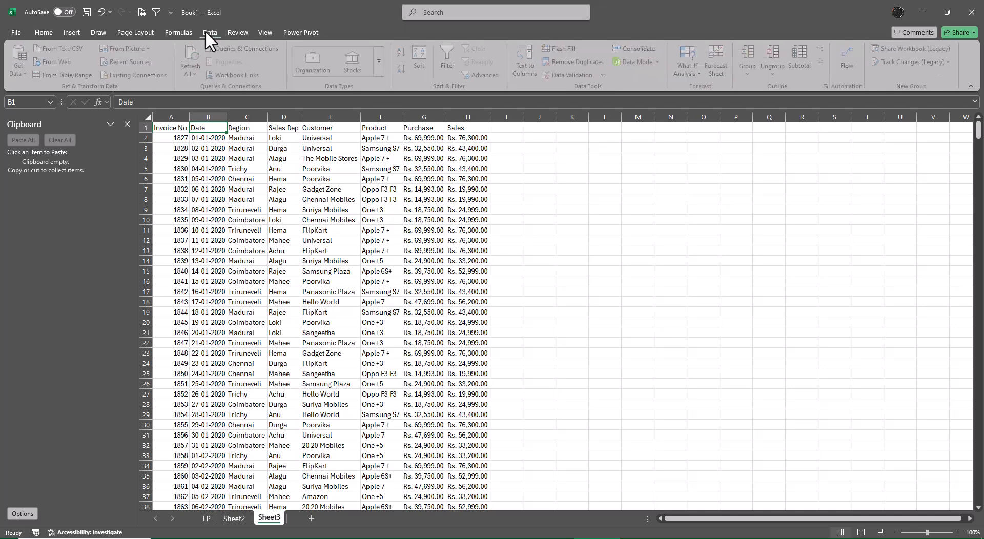
left_click(456, 53)
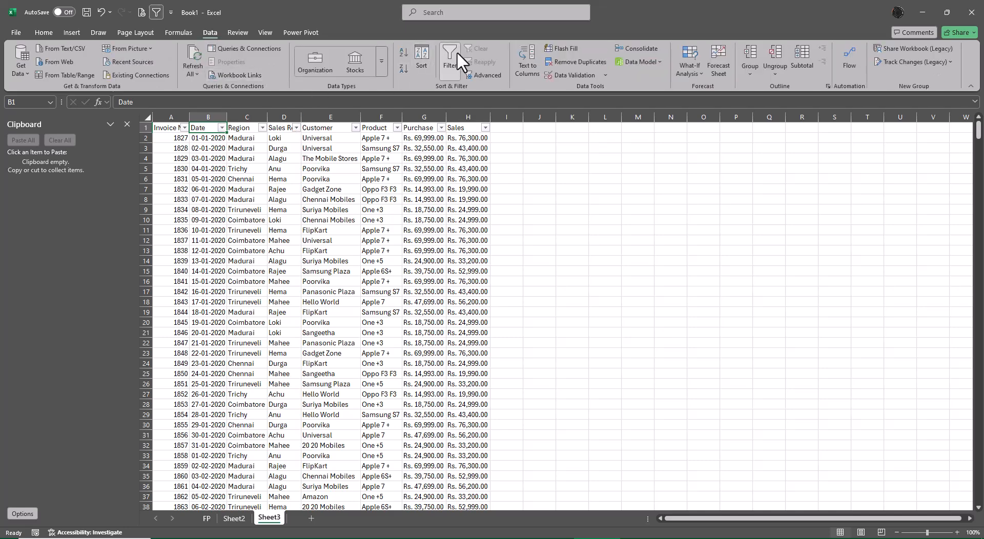
left_click(127, 124)
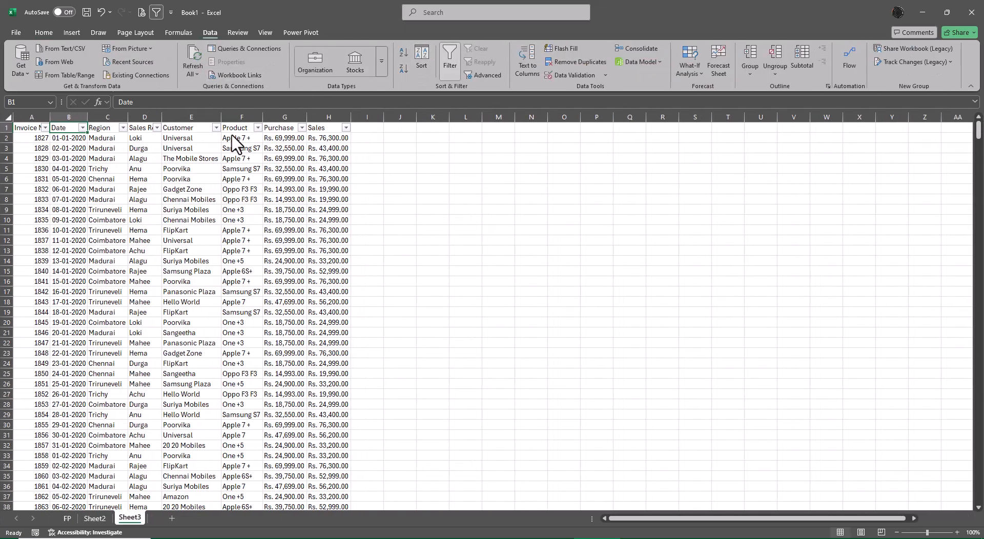
Check the years listed in the Date filter and count the combined records by selecting the Invoice No column from A2 down.
left_click(83, 127)
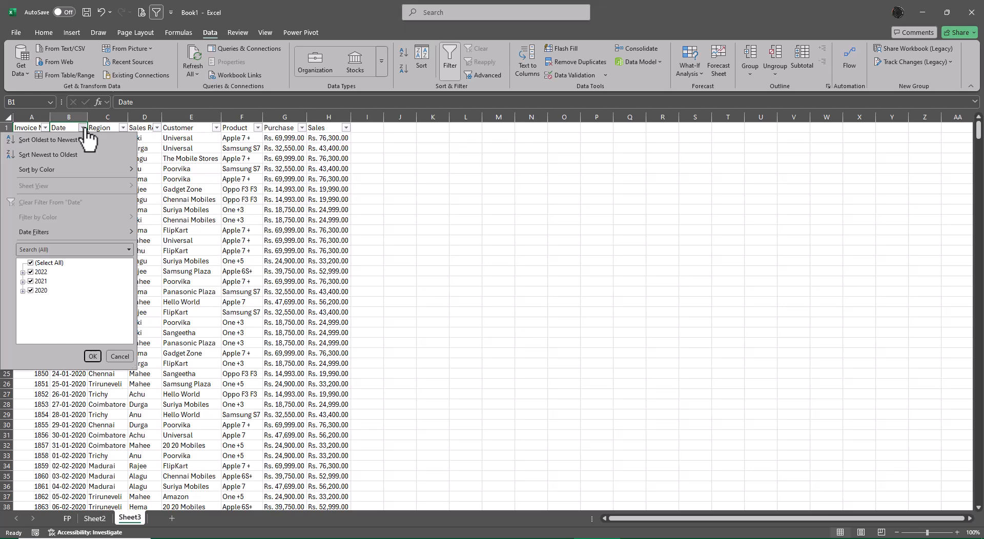
left_click(367, 182)
left_click(35, 137)
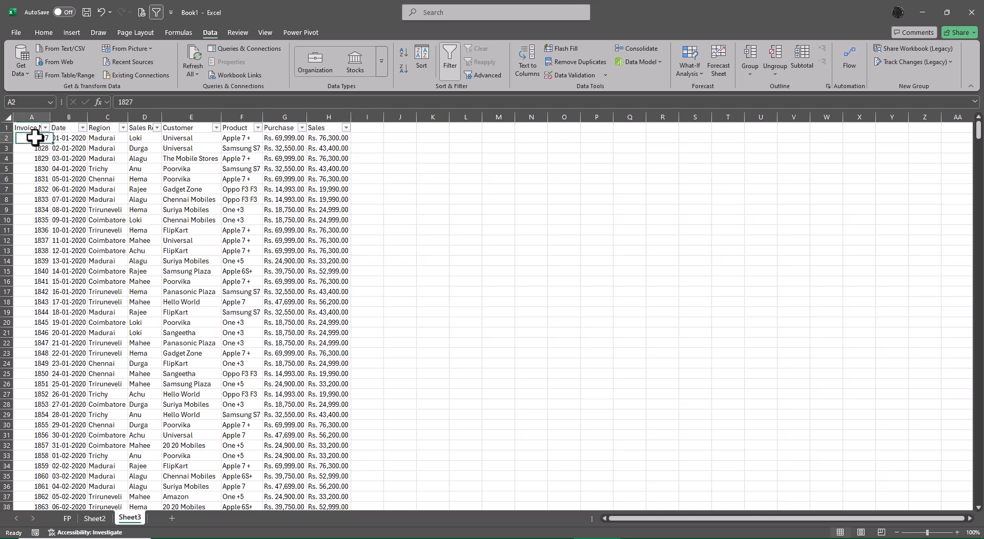
key("ctrl+shift+Down")
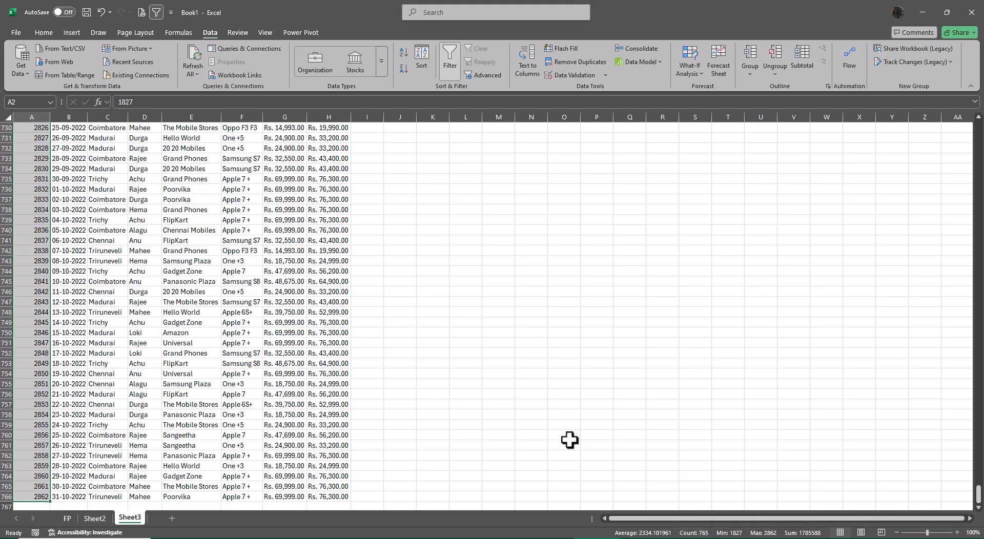
key("ctrl+Up")
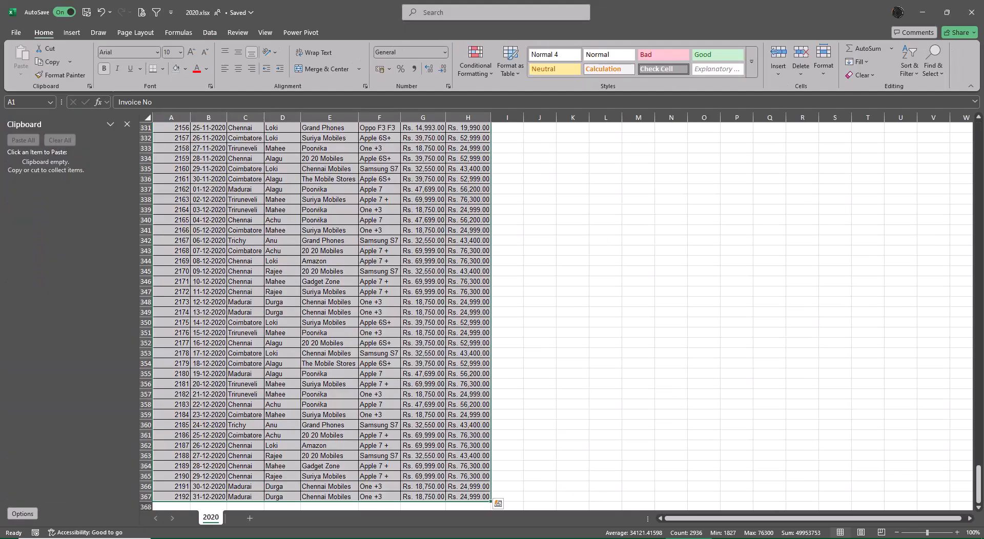
Switch to the 2020 workbook, close its Clipboard pane and enter its last row number, 367, in cell N340.
left_click(292, 281)
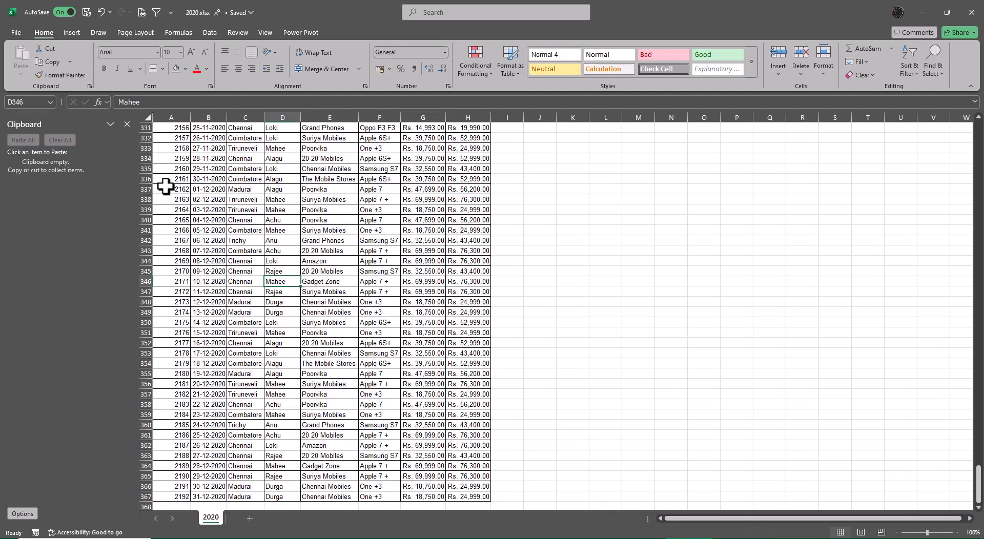
left_click(127, 125)
left_click(157, 200)
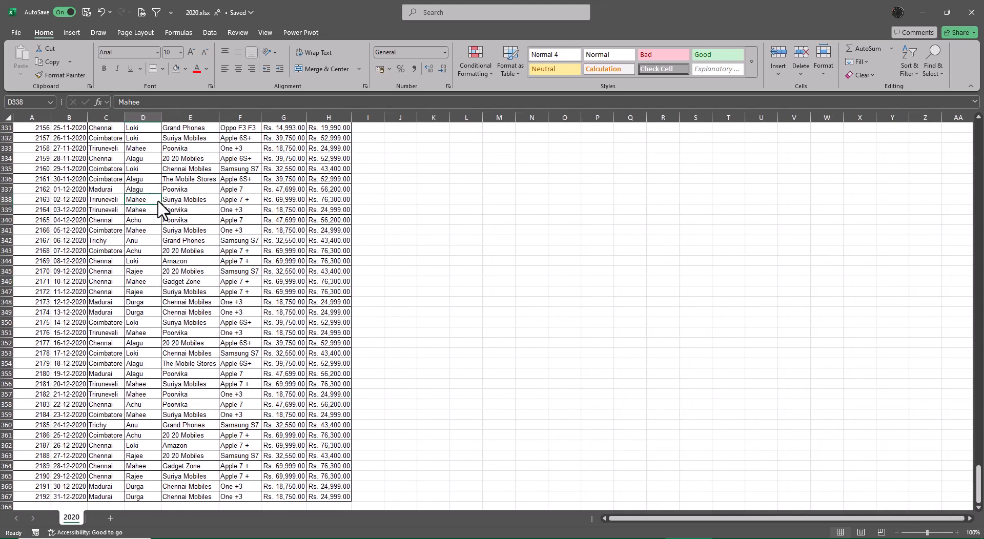
left_click(547, 222)
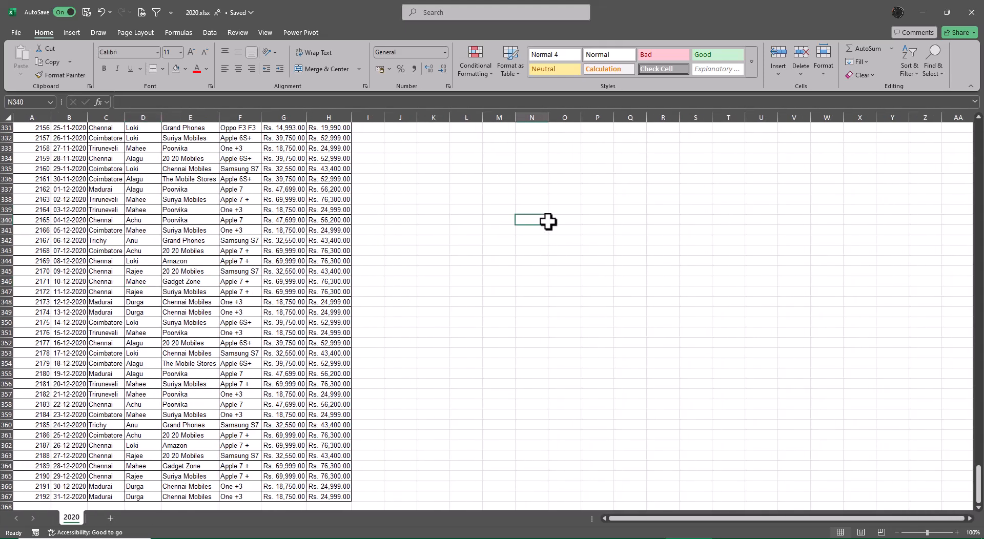
type("367")
key("Return")
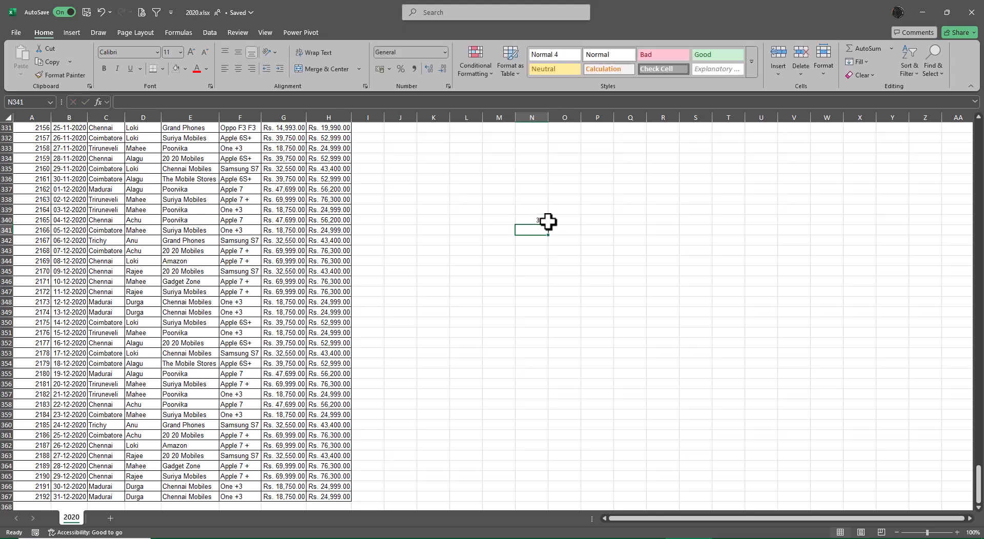
Check the last data row of the 2021 workbook and enter 96 in cell N341 of the 2020 workbook.
key("alt+Tab")
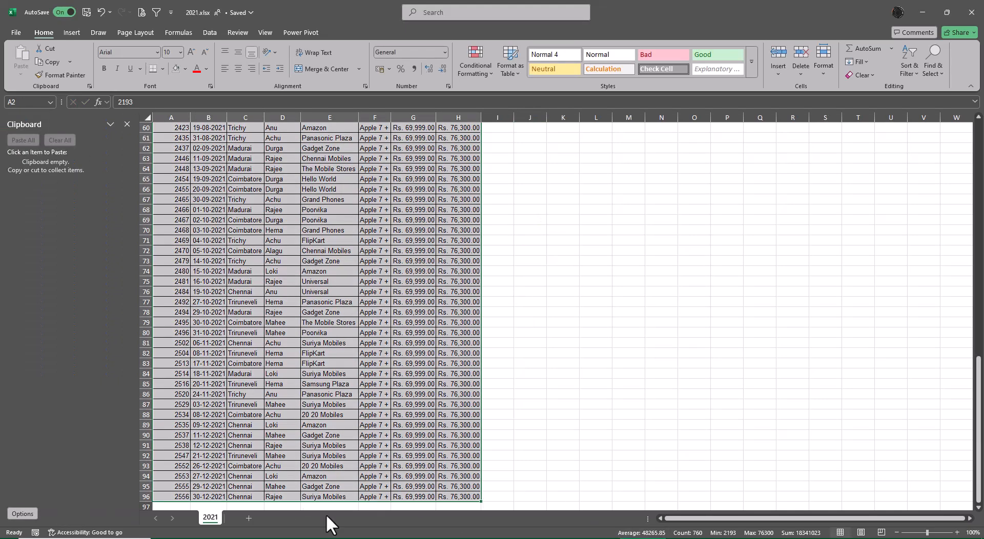
key("alt+Tab")
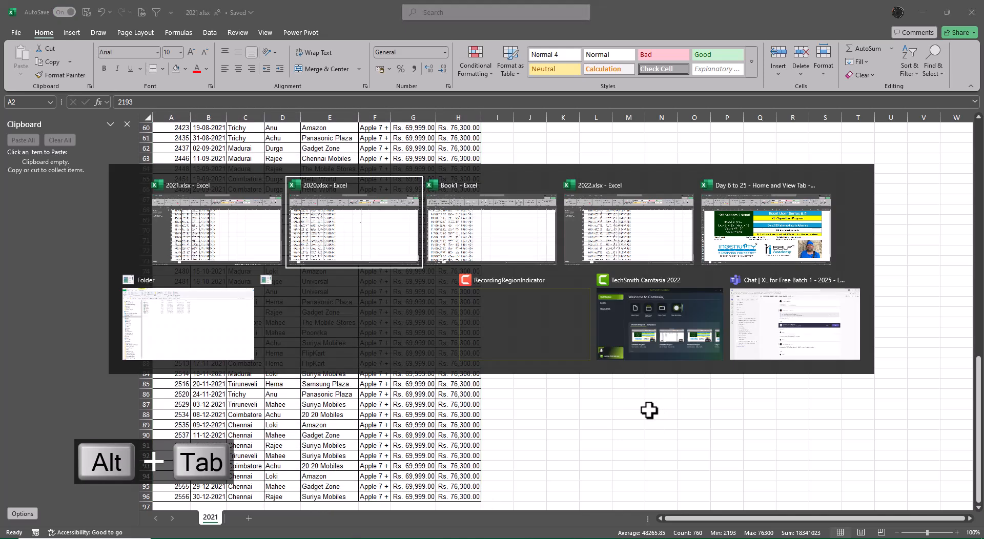
type("96")
key("Return")
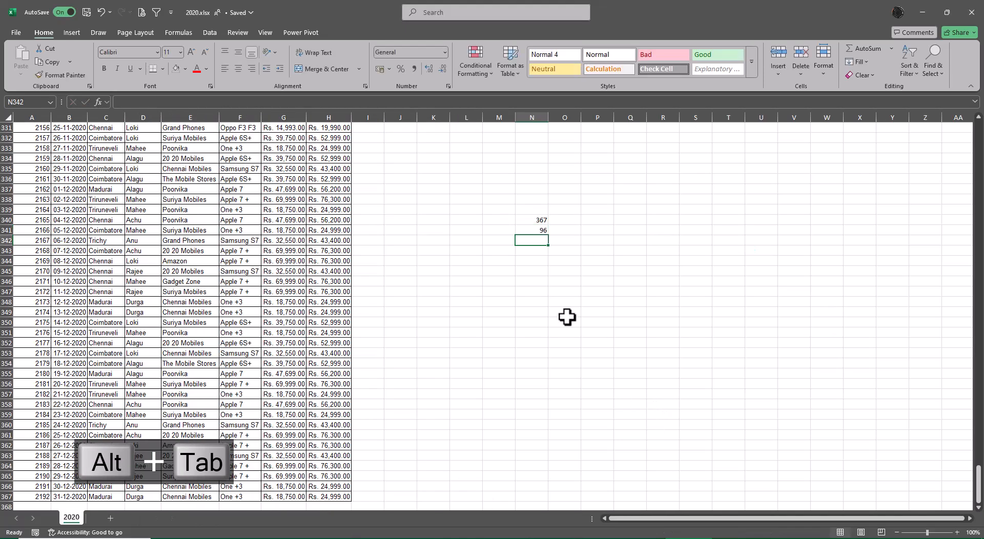
Check the 2022 workbook's last row, enter 305 in cell N342 of the 2020 workbook and sum N340:N342 in N343.
key("alt+Tab")
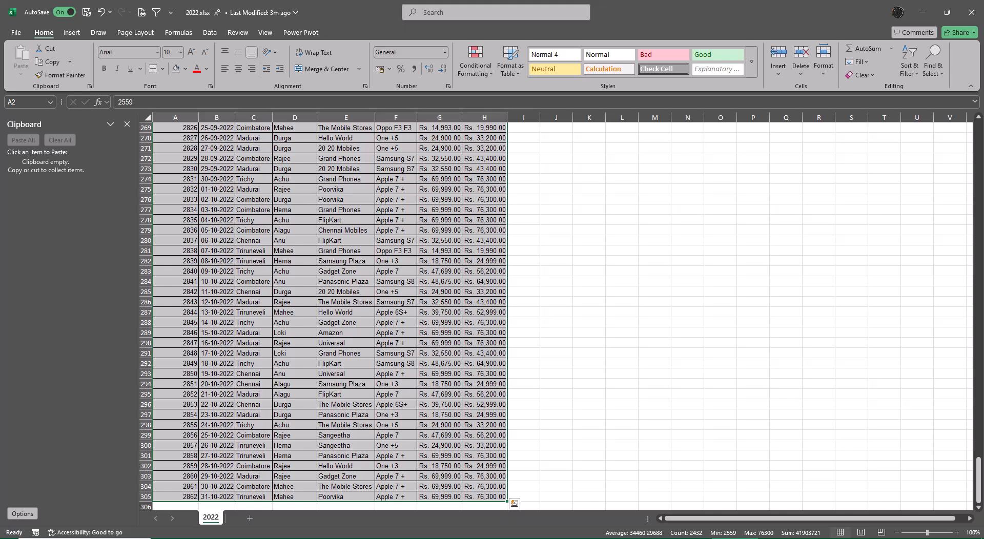
key("alt+Tab")
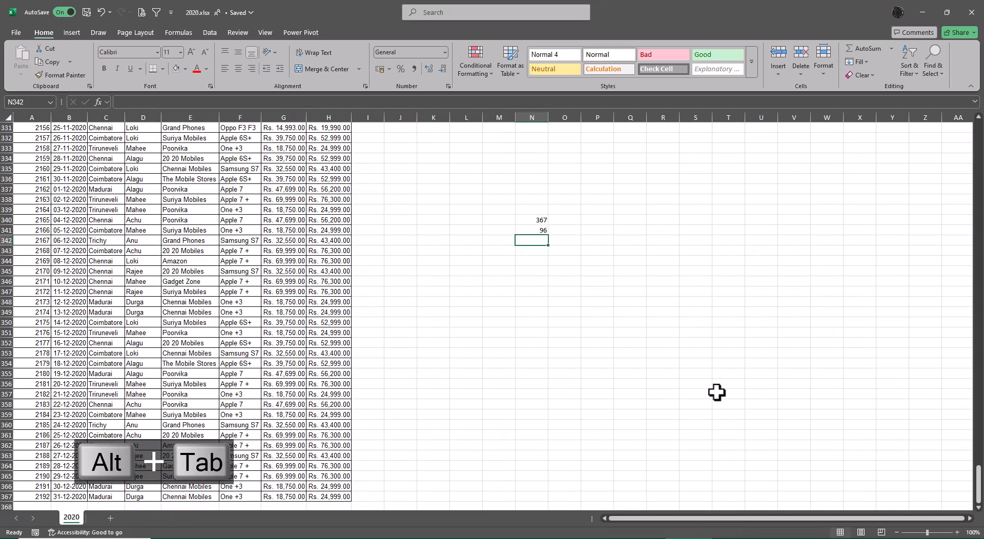
type("305")
key("Return")
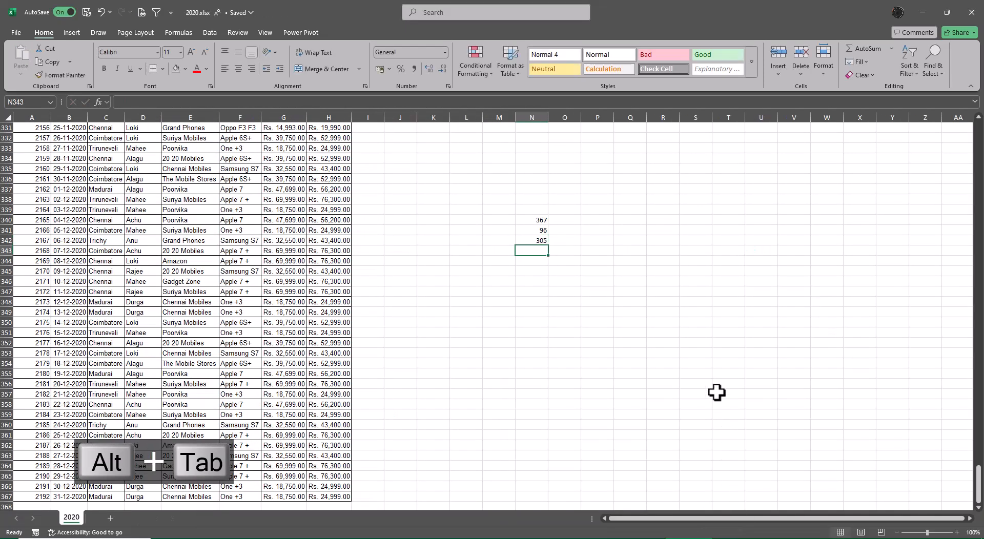
key("alt+equal")
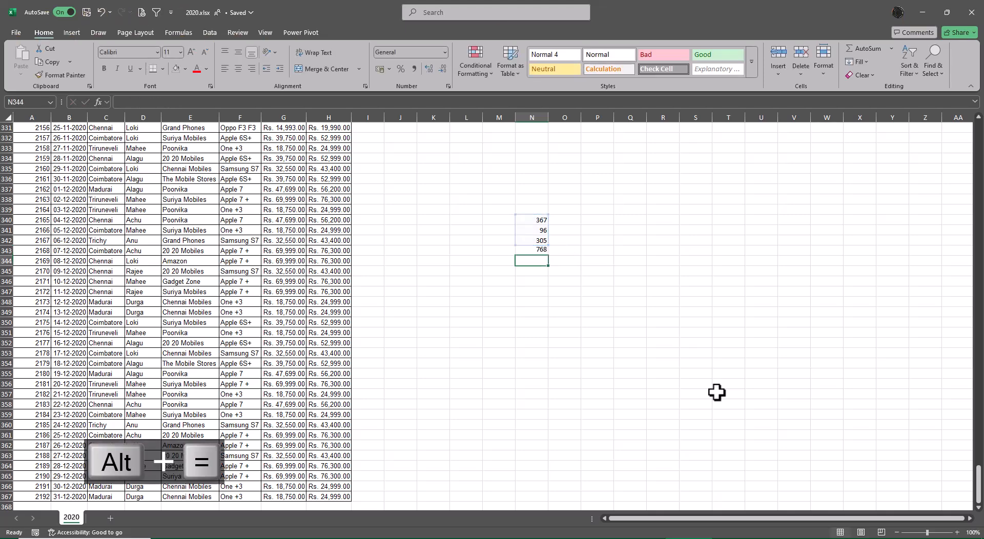
key("alt+equal")
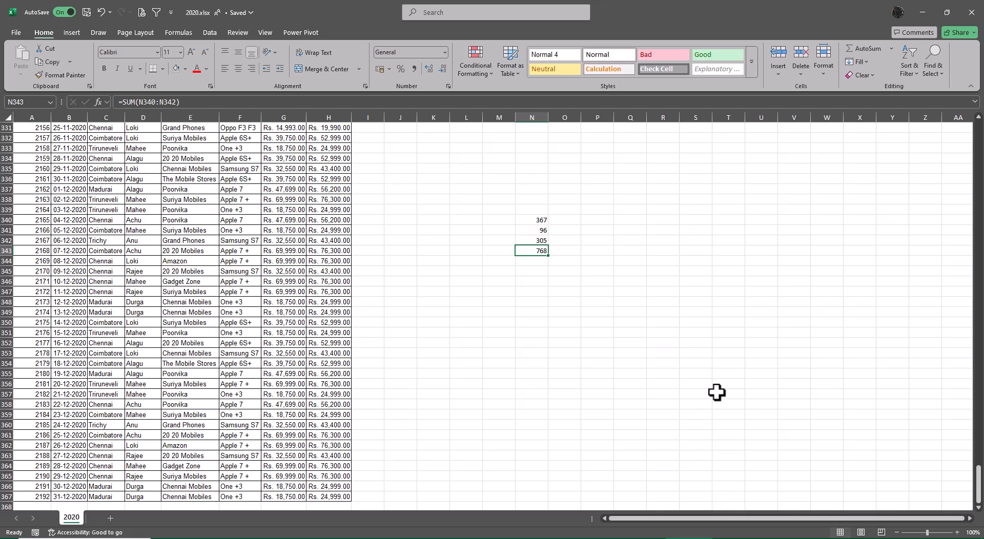
Switch to Book1 and compare the combined record count by selecting the Invoice No column from A2 to the last record.
key("alt+Tab")
key("alt+Tab")
key("alt+Tab")
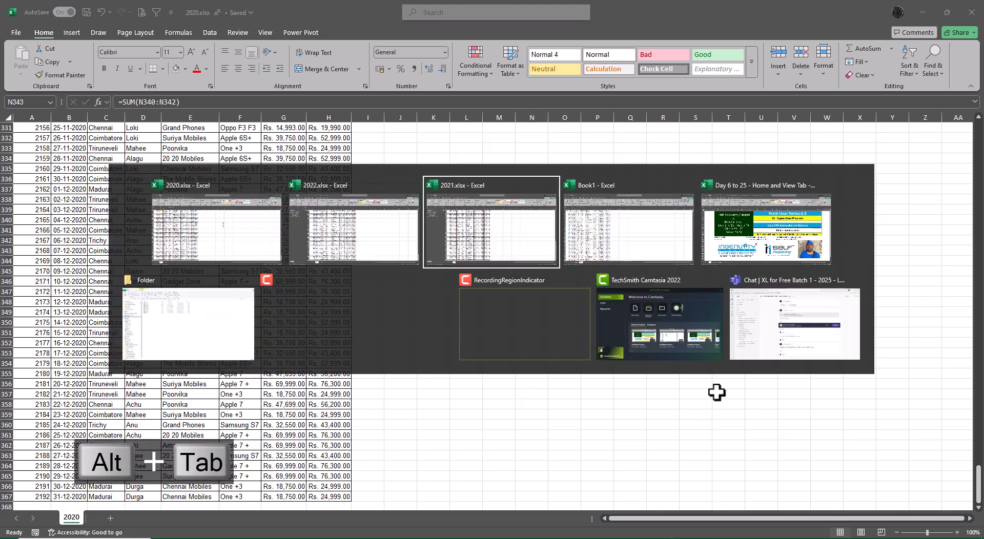
key("Down")
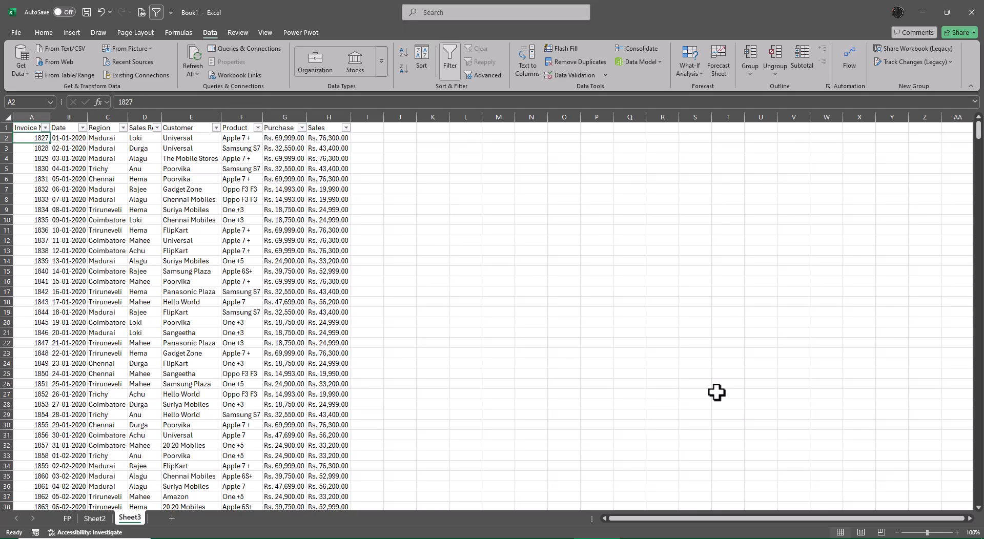
key("ctrl+shift+Down")
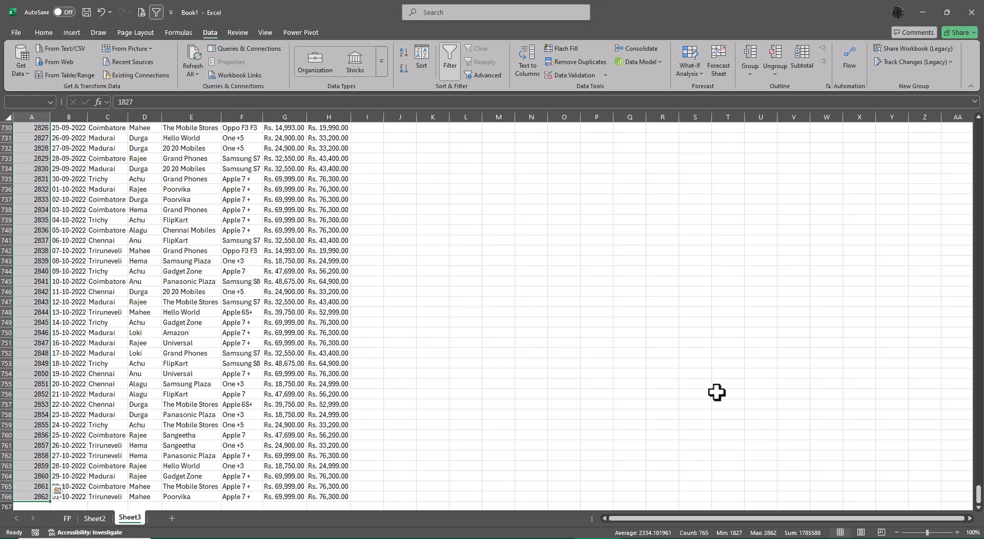
key("ctrl+Up")
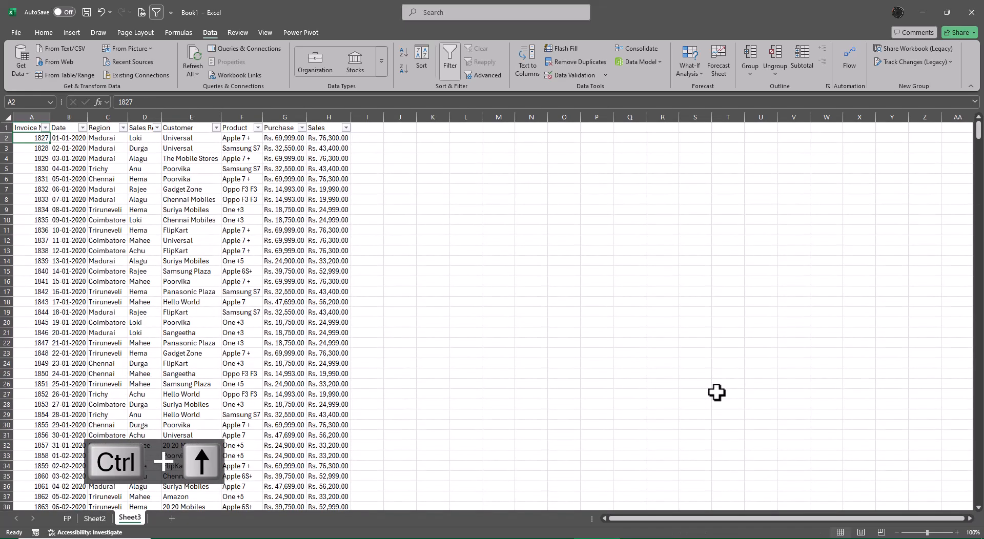
key("ctrl+Down")
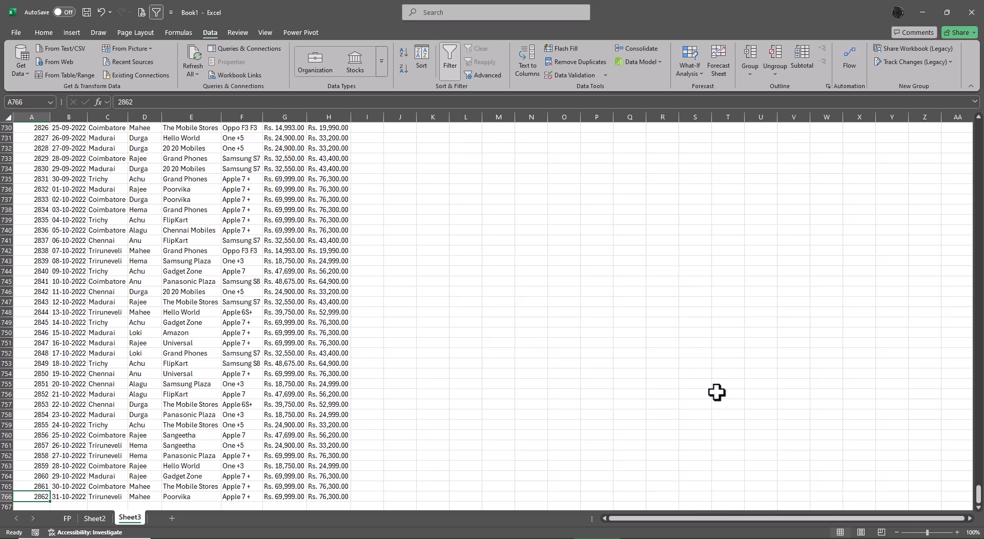
Return to the Invoice No header in cell A1 and remove the filters from the combined data on Sheet3.
key("ctrl+Up")
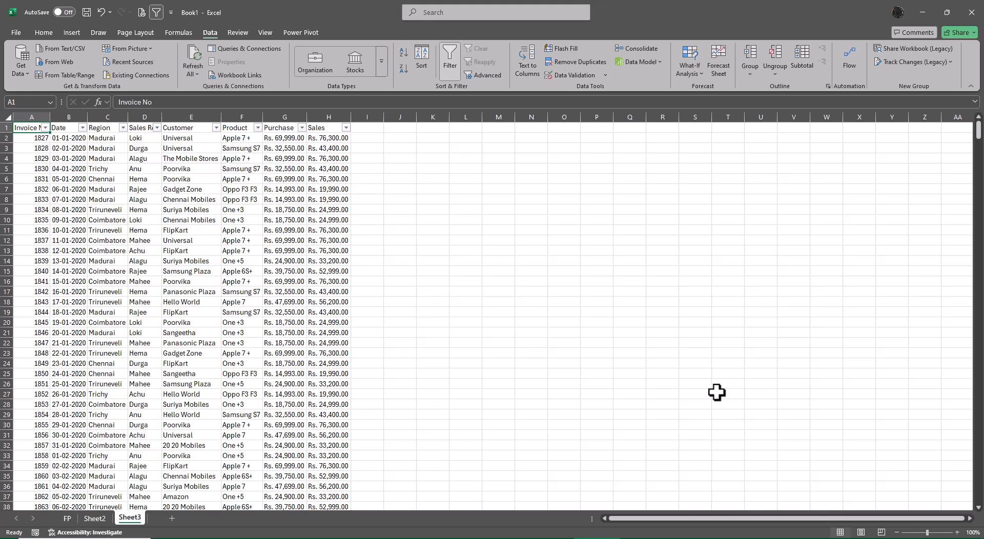
key("ctrl+shift+l")
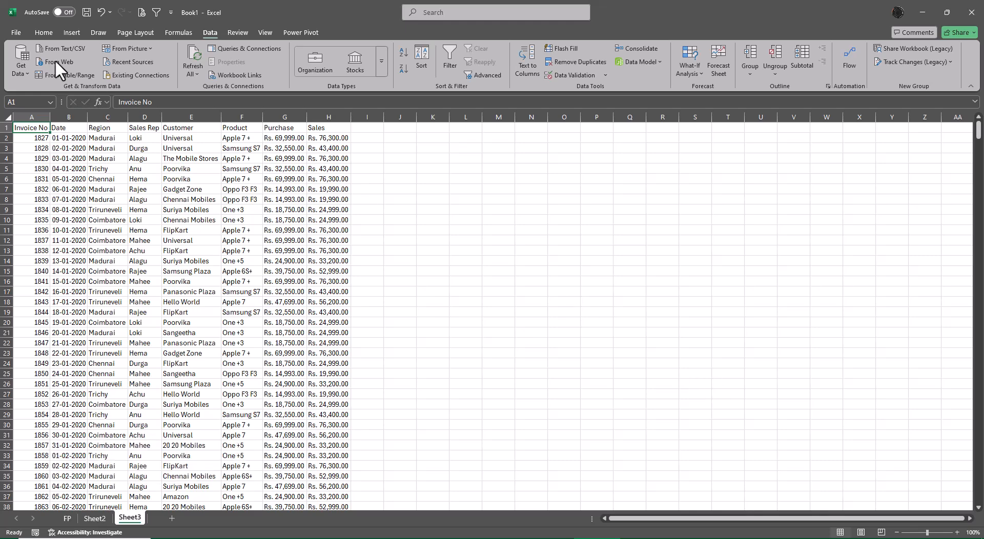
left_click(43, 33)
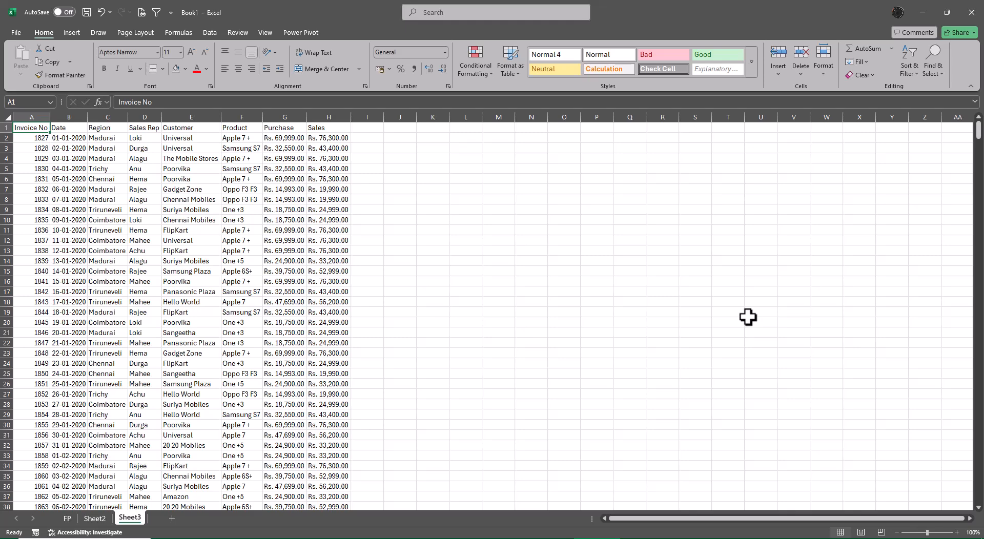
Start saving Book1 as a new Excel workbook and name the file Class 6 Files Workout.
key("F12")
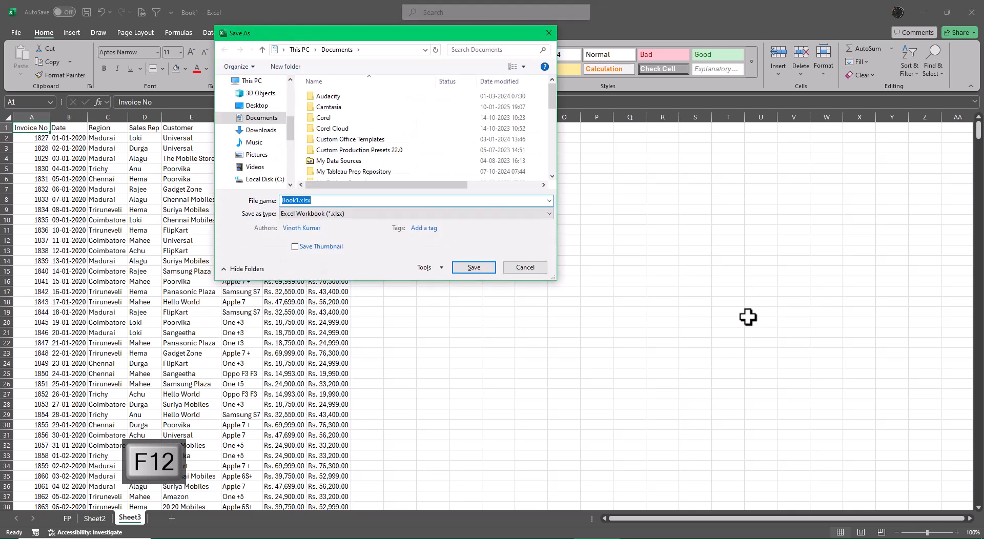
type("Class 6")
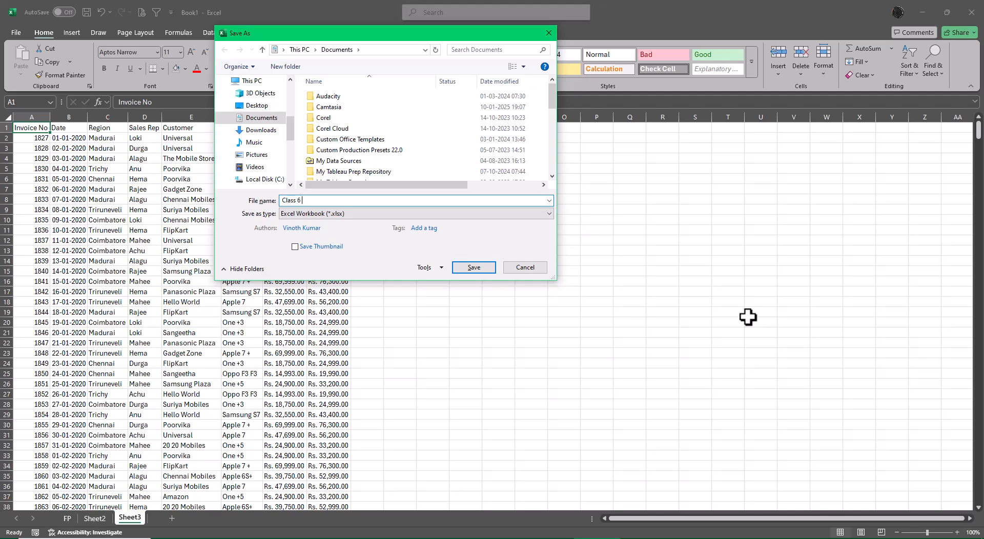
type(" Files Workpu")
key("BackSpace")
key("BackSpace")
key("BackSpace")
type("out")
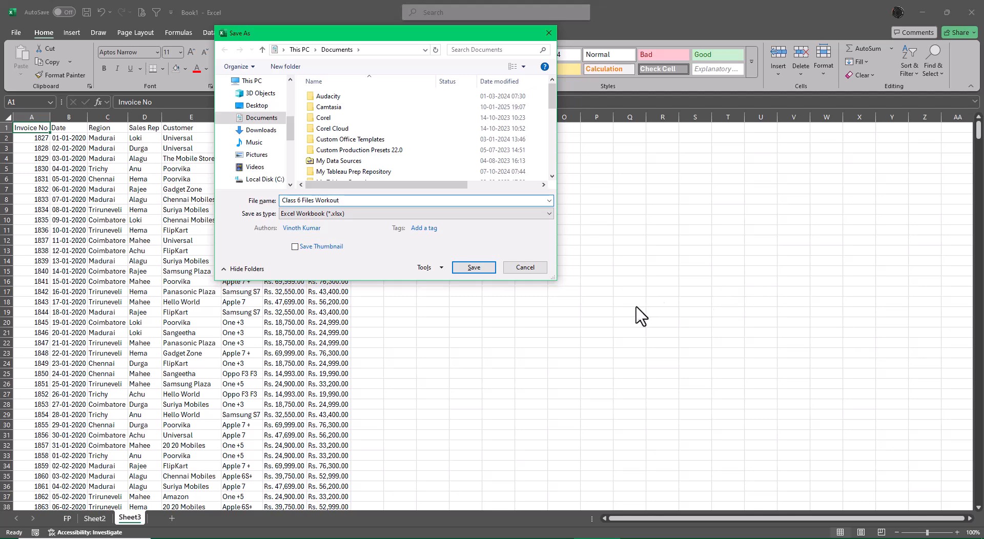
Save the workbook in the Excel Files folder inside XL4free - Phase 1, reached from the Desktop.
left_click(259, 106)
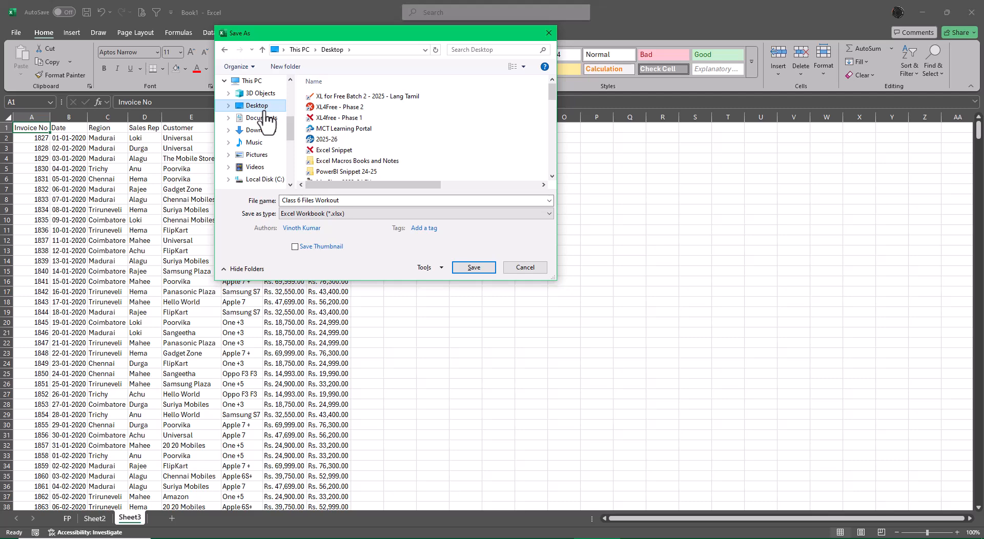
double_click(360, 123)
scroll(417, 158, "down", 1)
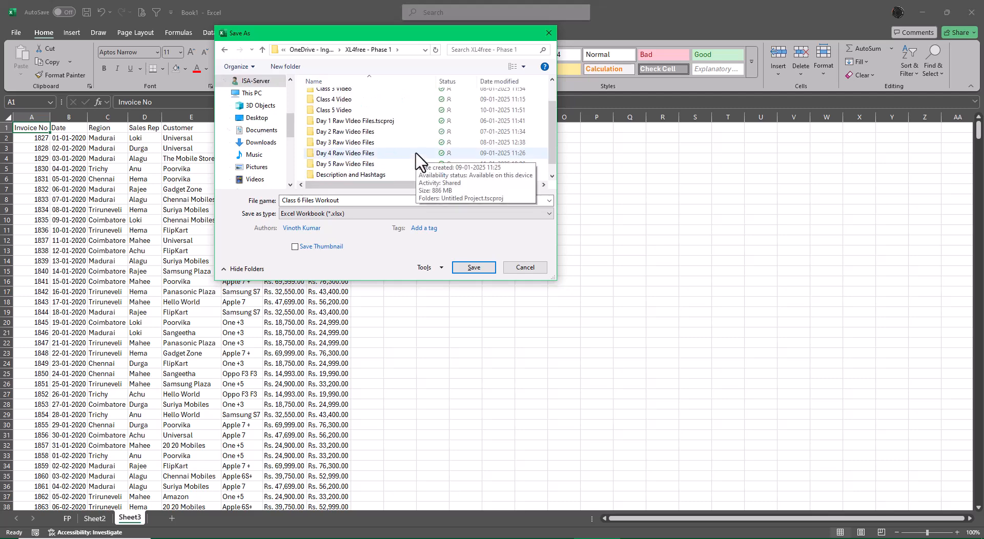
scroll(416, 160, "down", 1)
left_click(369, 175)
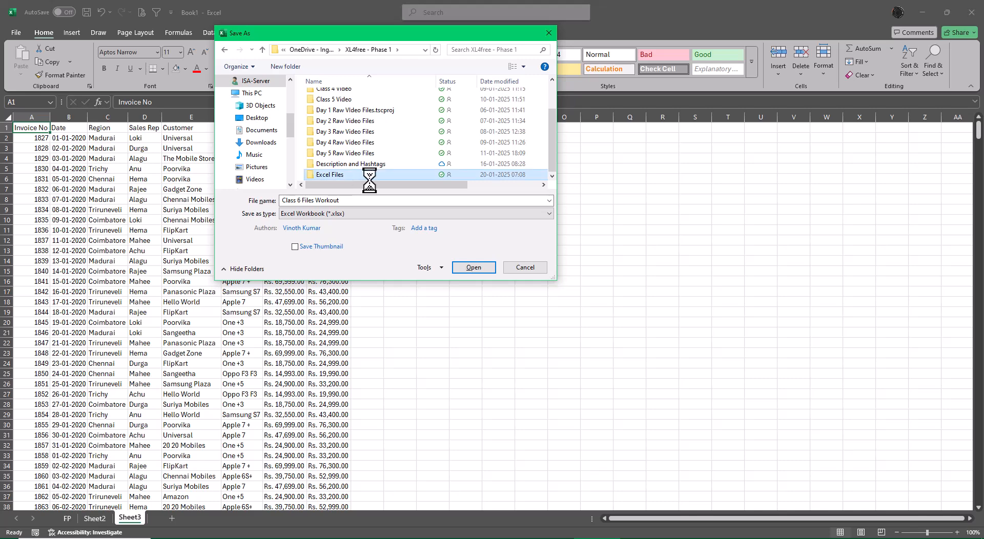
left_click(472, 267)
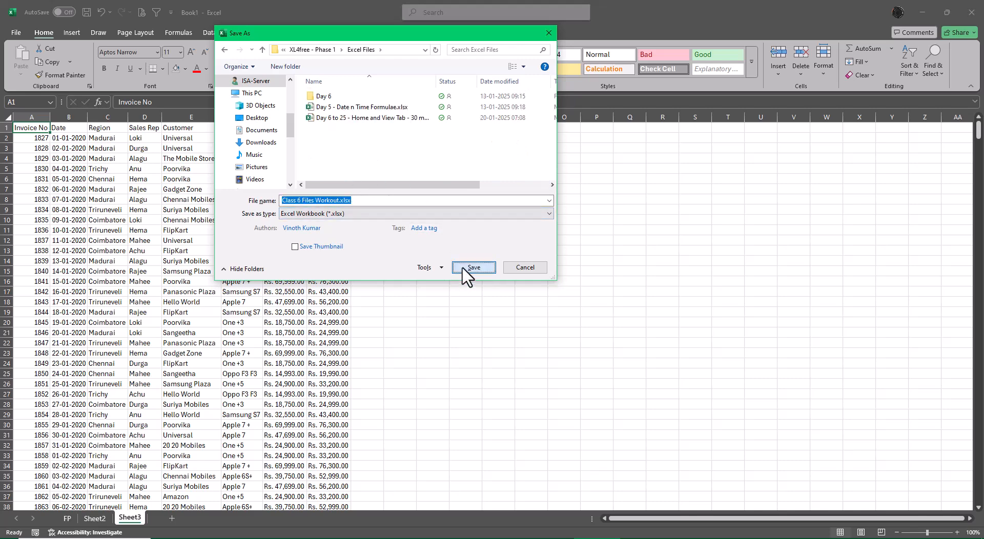
left_click(463, 268)
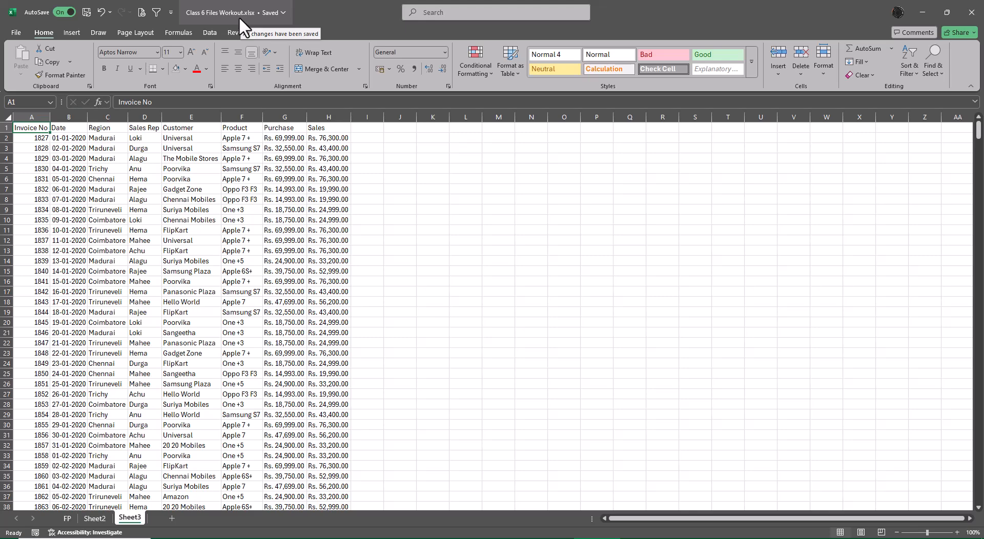
Show the Office Clipboard pane on Sheet3 and close it again.
left_click(89, 86)
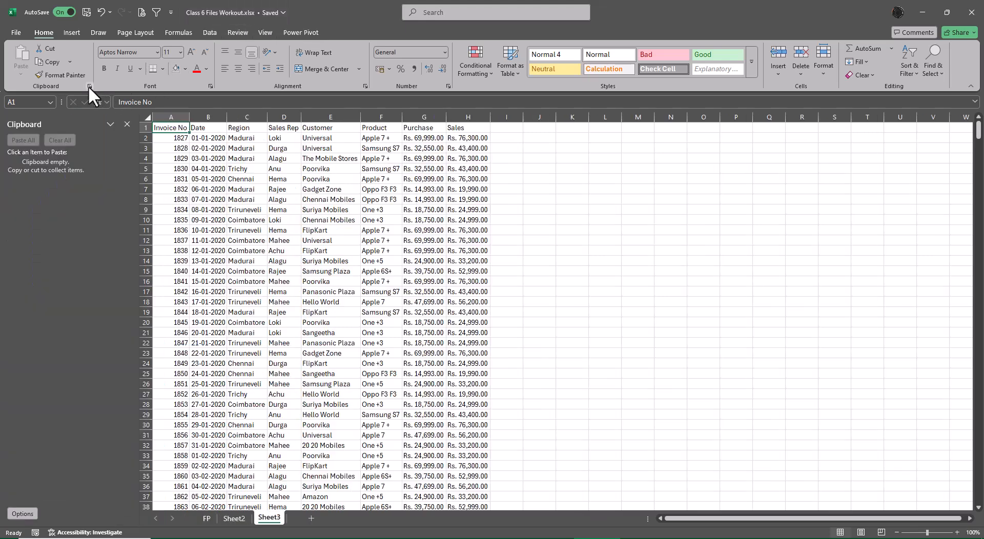
left_click(126, 123)
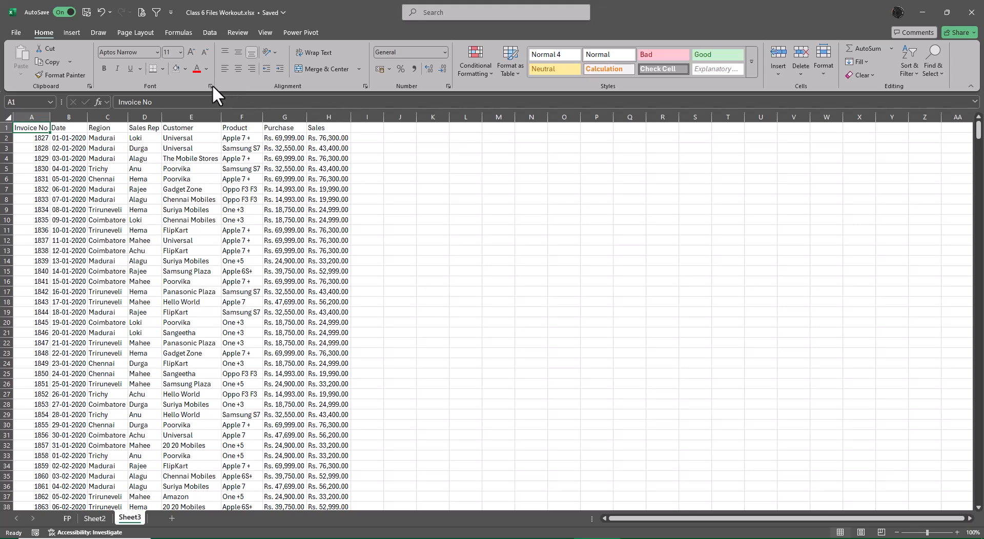
Show the available cell border options and the fill colour palette without applying any of them.
left_click(163, 68)
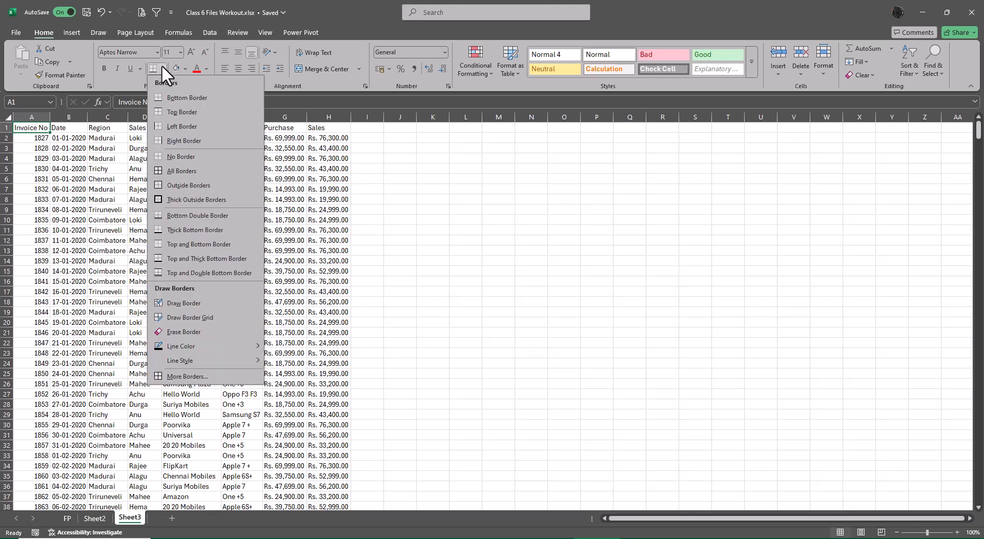
left_click(401, 193)
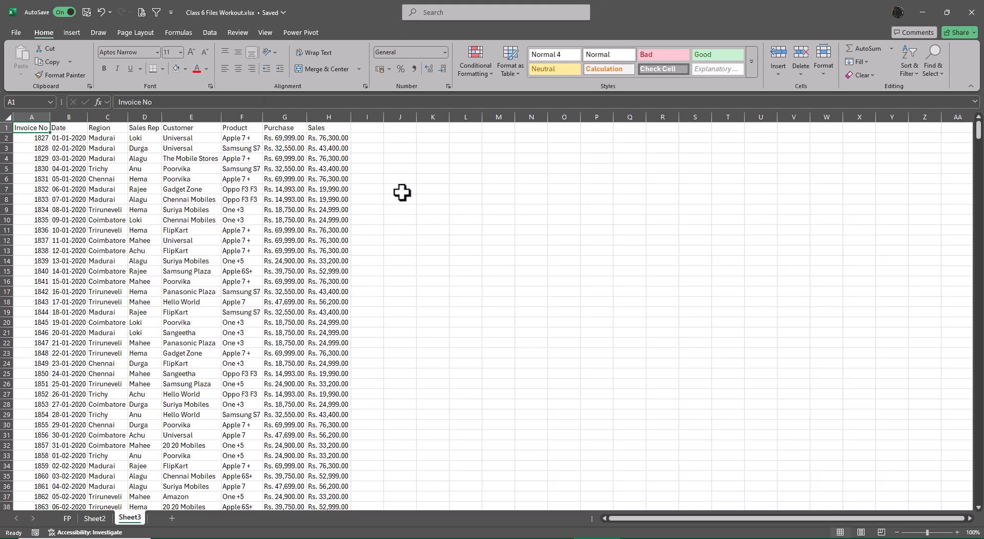
left_click(186, 68)
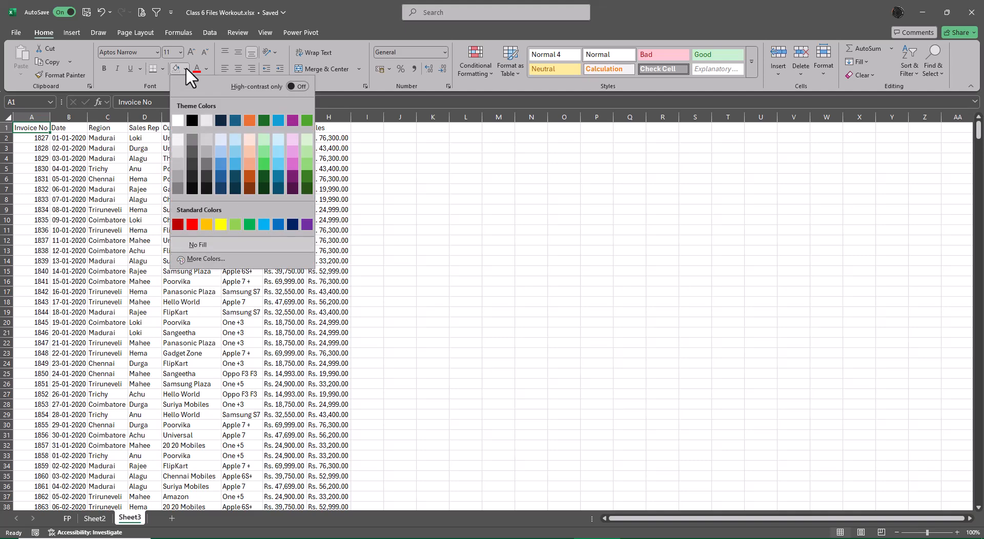
left_click(487, 245)
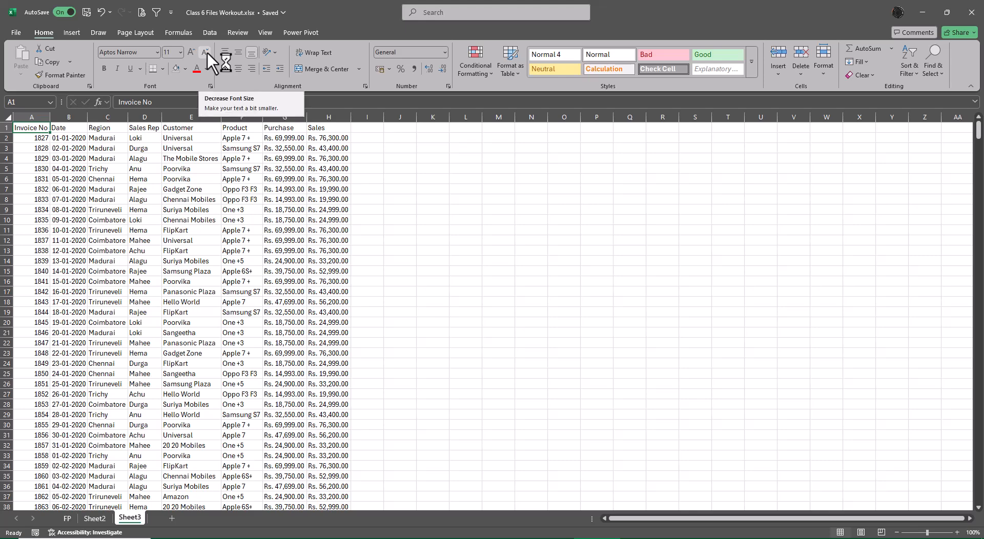
Try to increase and decrease the font size of the Sales value in cell H6.
left_click(438, 250)
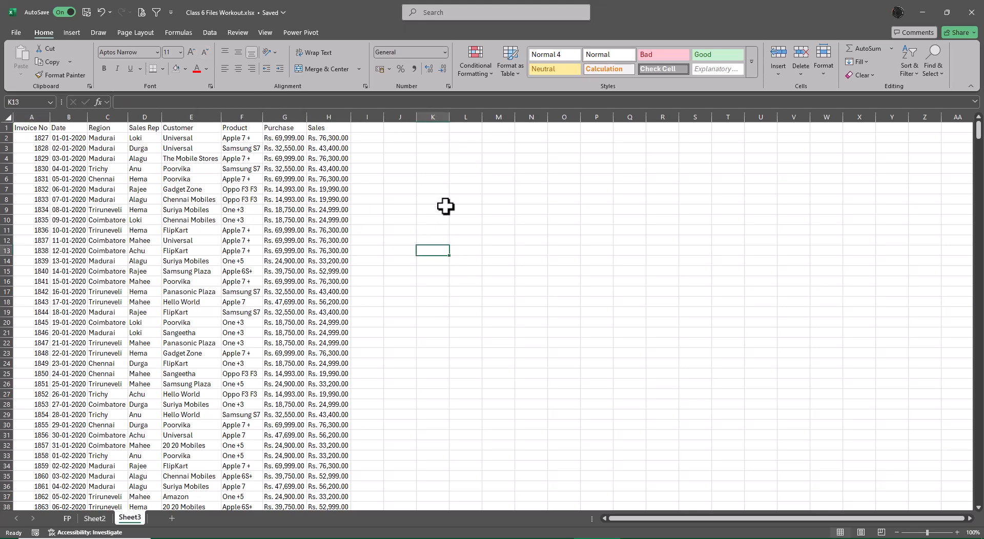
left_click(424, 170)
left_click(331, 179)
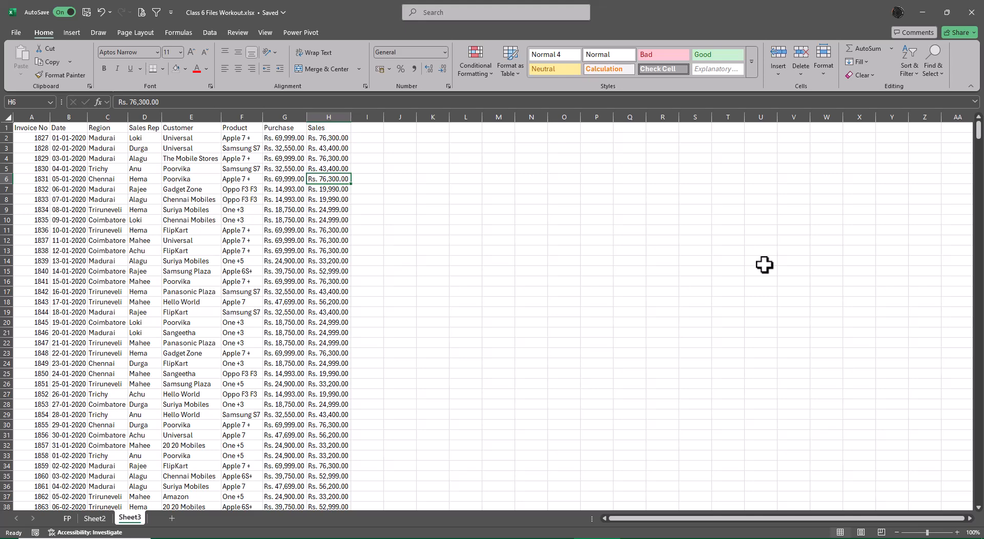
key("ctrl+shift+period")
key("ctrl+shift+comma")
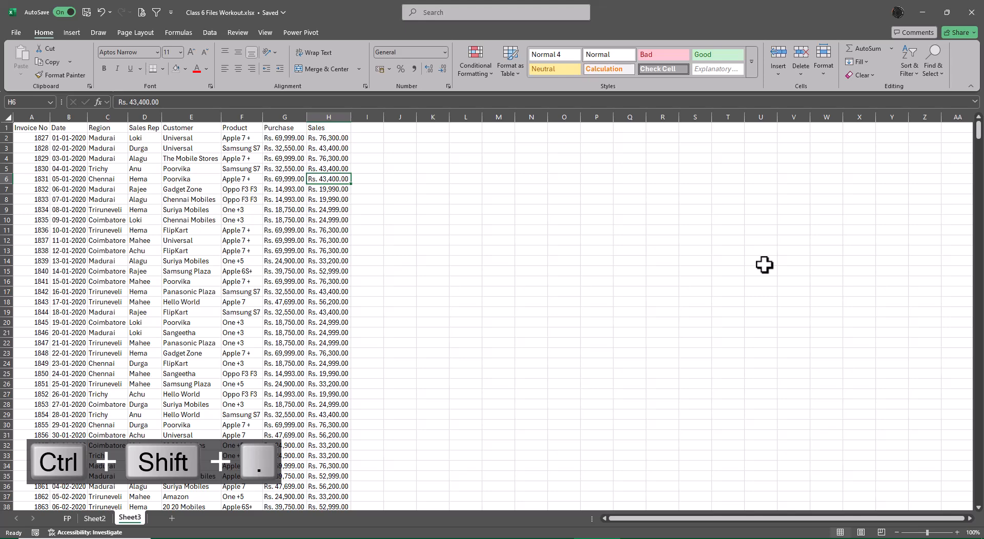
key("ctrl+shift+comma")
key("Left")
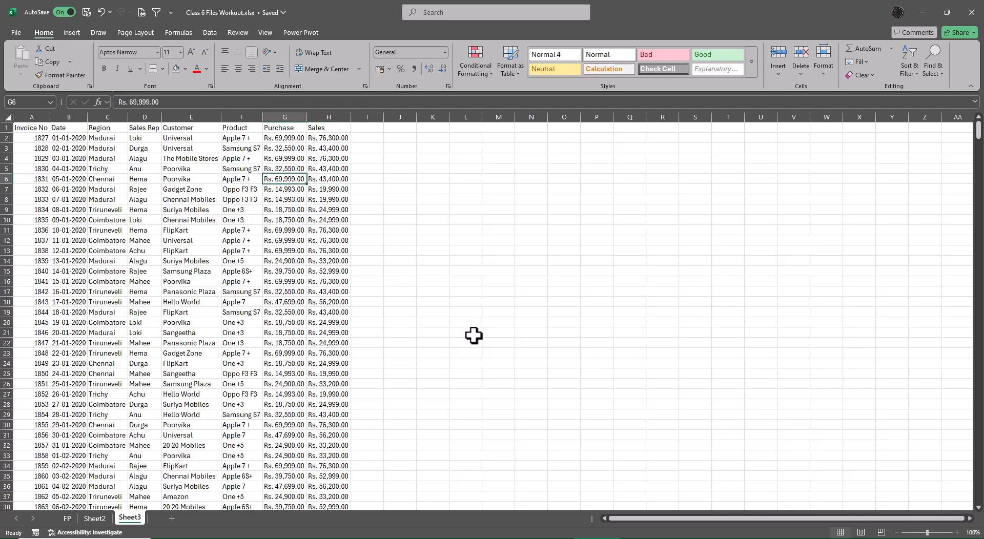
scroll(523, 361, "up", 6)
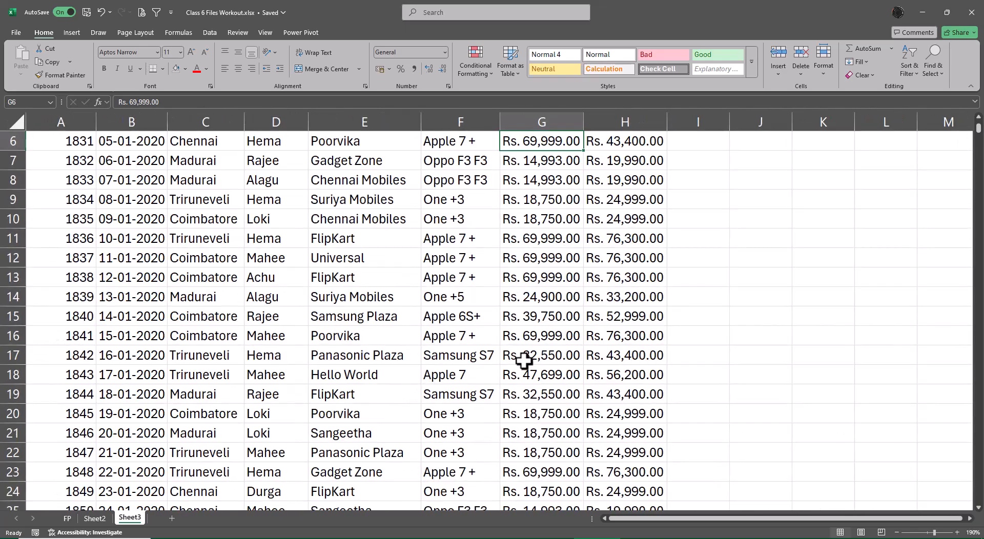
scroll(524, 361, "down", 10)
scroll(431, 323, "up", 4)
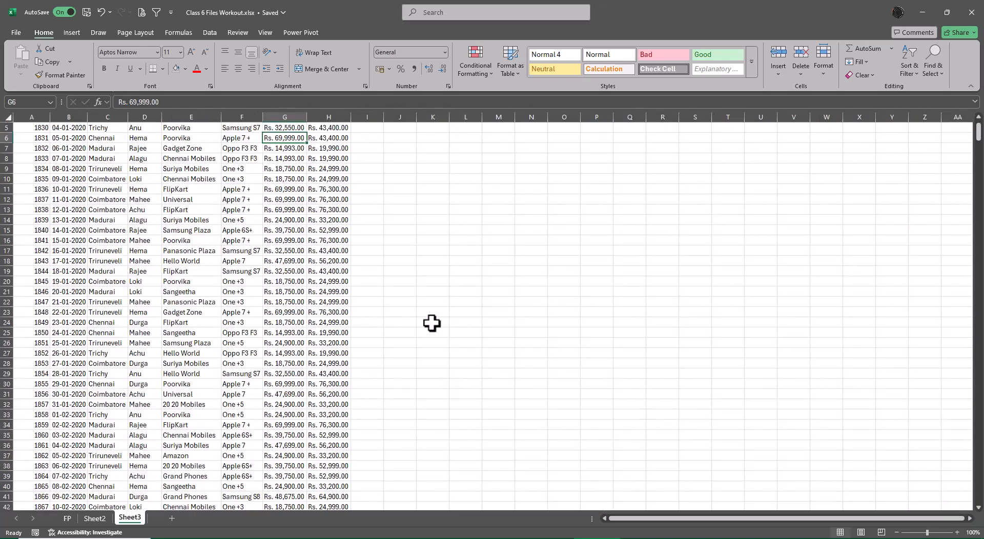
left_click(465, 311)
scroll(540, 366, "up", 2)
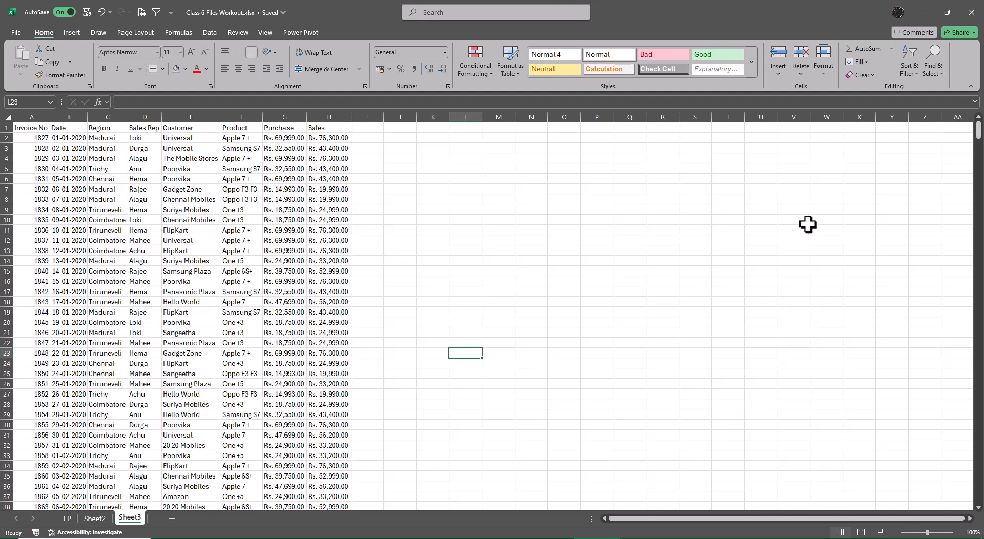
Insert a WordArt in the plain black style beside the data on Sheet3 with the text Sales Dashboard.
left_click(73, 32)
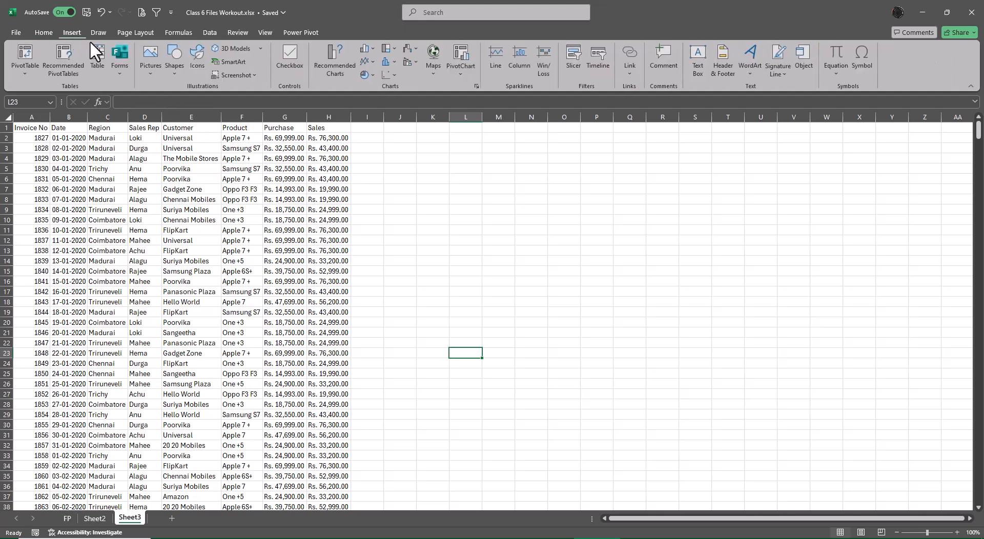
left_click(752, 61)
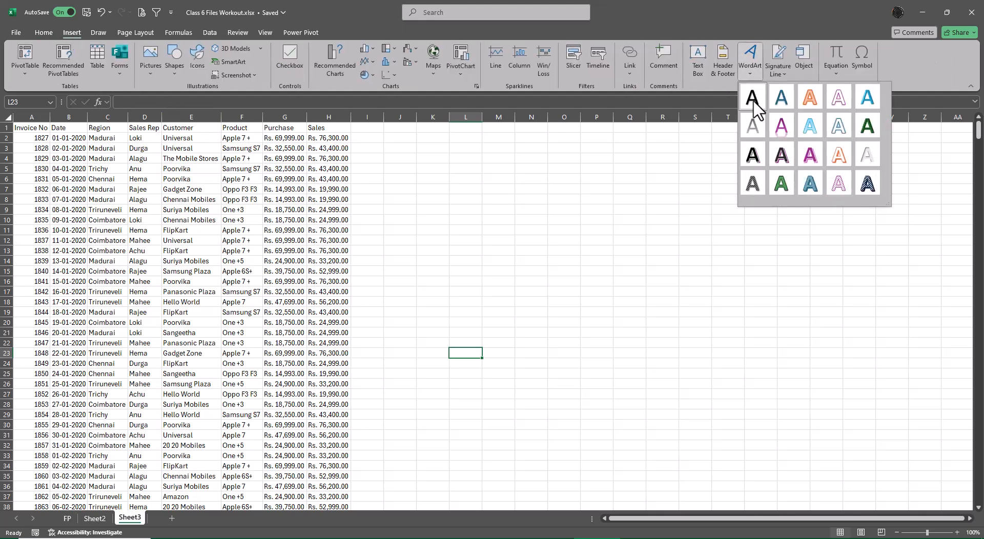
left_click(754, 100)
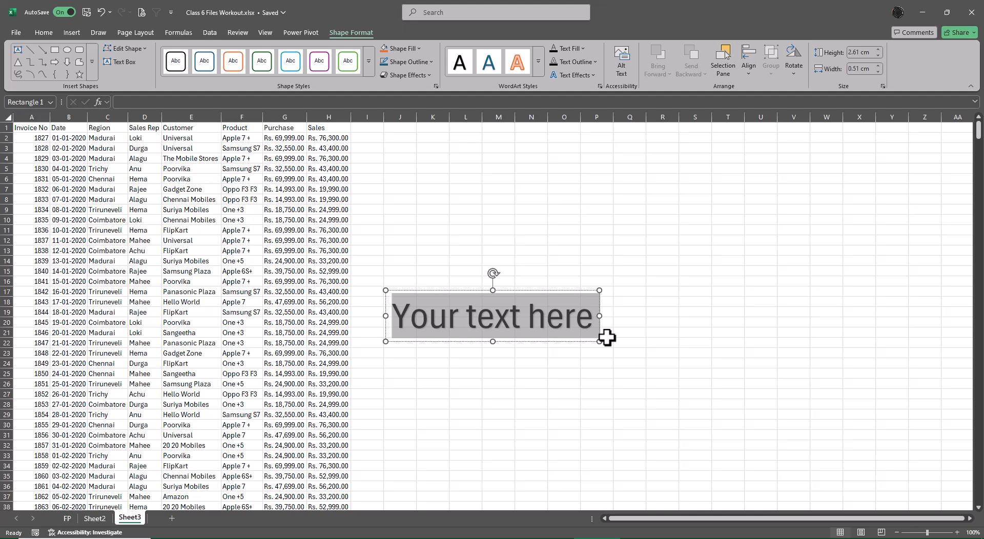
key("BackSpace")
type("Sales Dab")
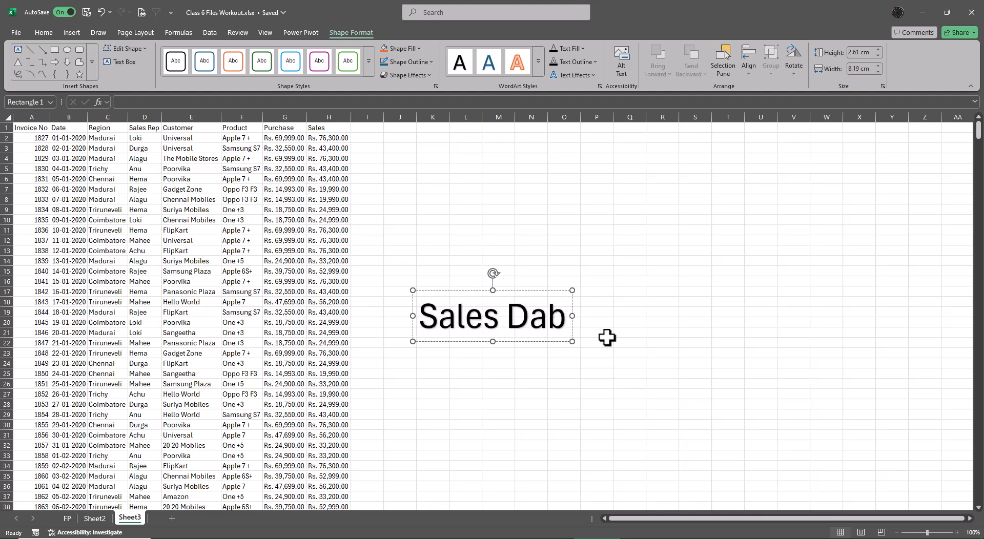
key("BackSpace")
type("sbaor")
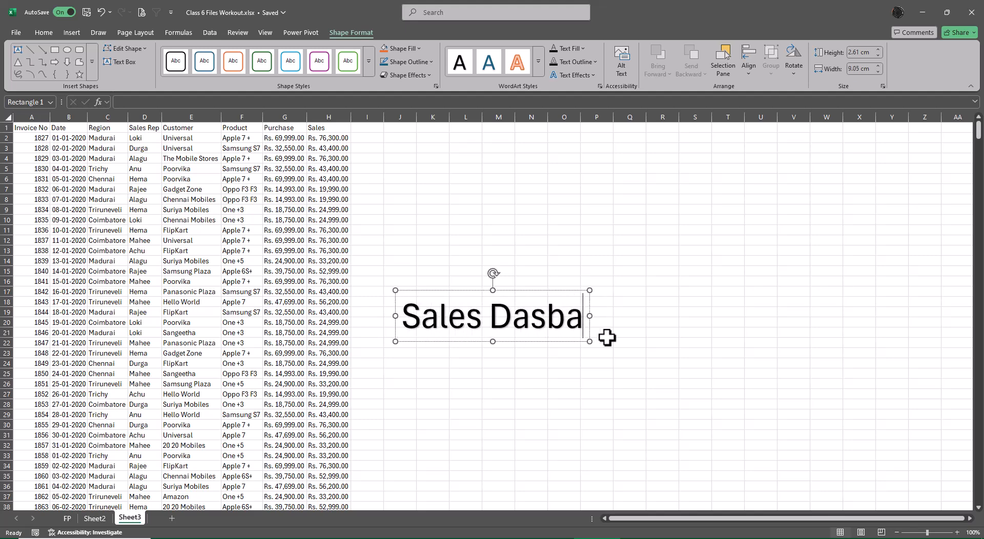
key("BackSpace")
key("BackSpace")
key("BackSpace")
key("BackSpace")
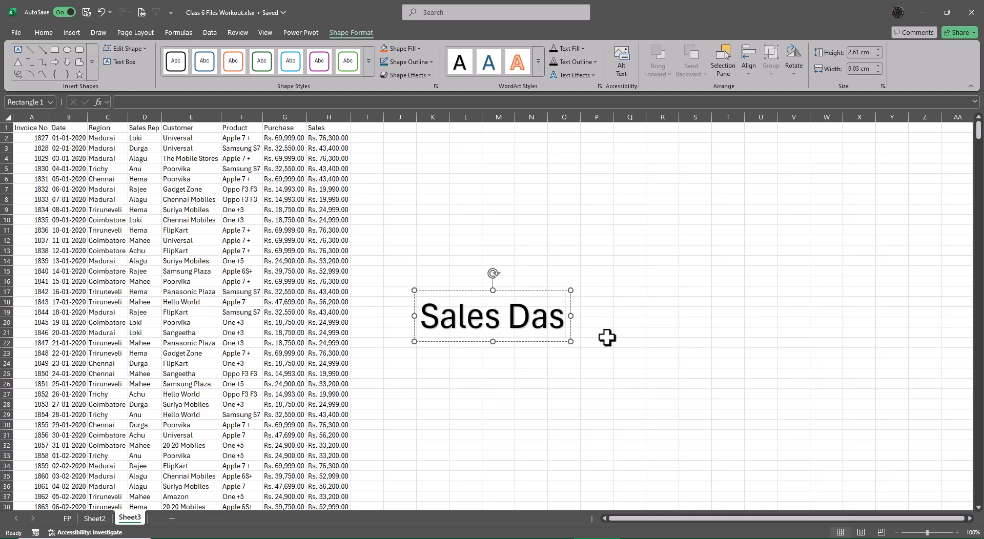
type("hboard")
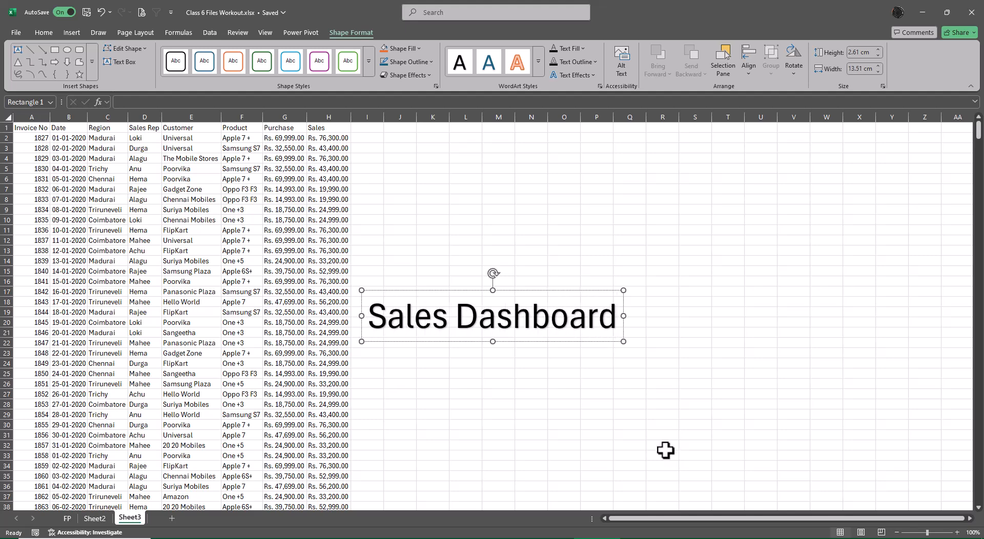
Select the Sales Dashboard WordArt as an object and reduce its font size to 32.
left_click(643, 445)
left_click(570, 330)
left_click(552, 341)
left_click(45, 32)
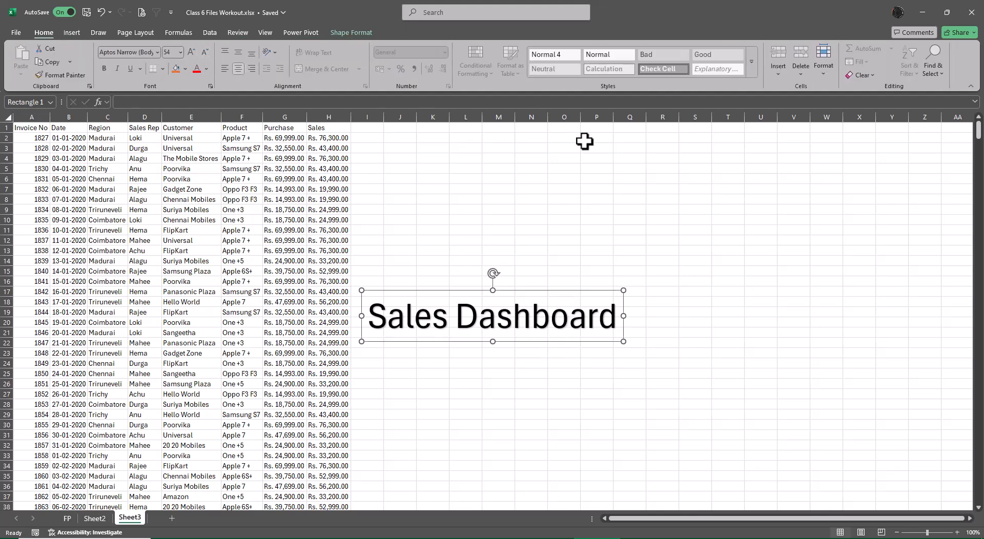
key("ctrl+shift+comma")
key("ctrl+shift+comma")
key("ctrl+shift+comma")
key("ctrl+shift+comma")
key("ctrl+shift+comma")
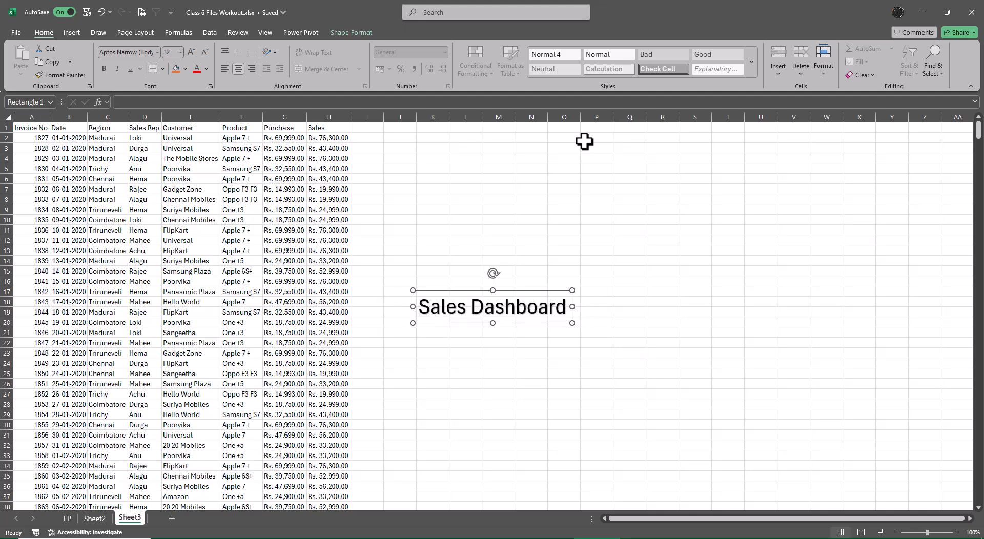
Enlarge the Sales Dashboard WordArt's font size in steps up to 96.
key("ctrl+shift+period")
key("ctrl+shift+period")
key("ctrl+shift+period")
key("ctrl+shift+period")
key("ctrl+shift+period")
key("ctrl+shift+period")
key("ctrl+shift+period")
key("ctrl+shift+period")
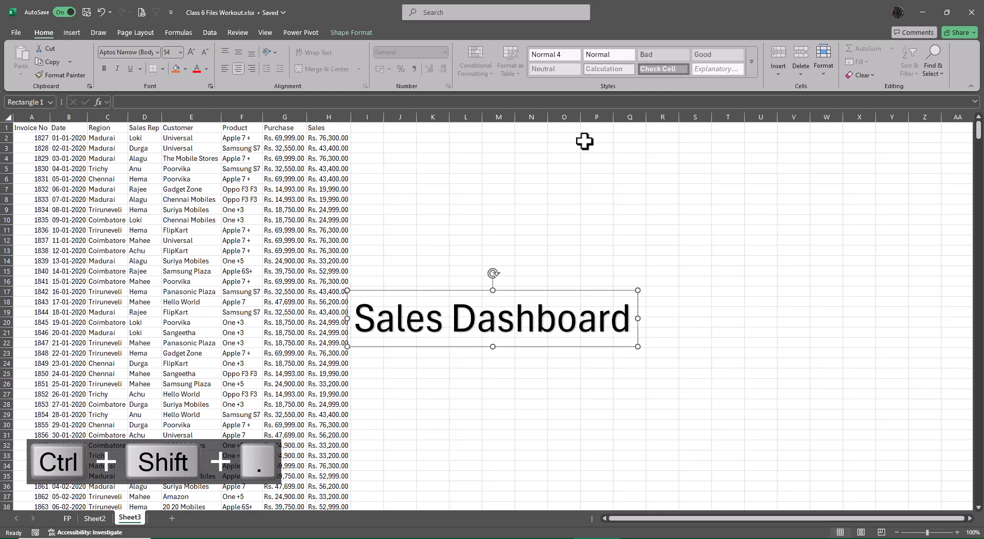
key("ctrl+shift+period")
key("ctrl+shift+period")
key("ctrl+shift+period")
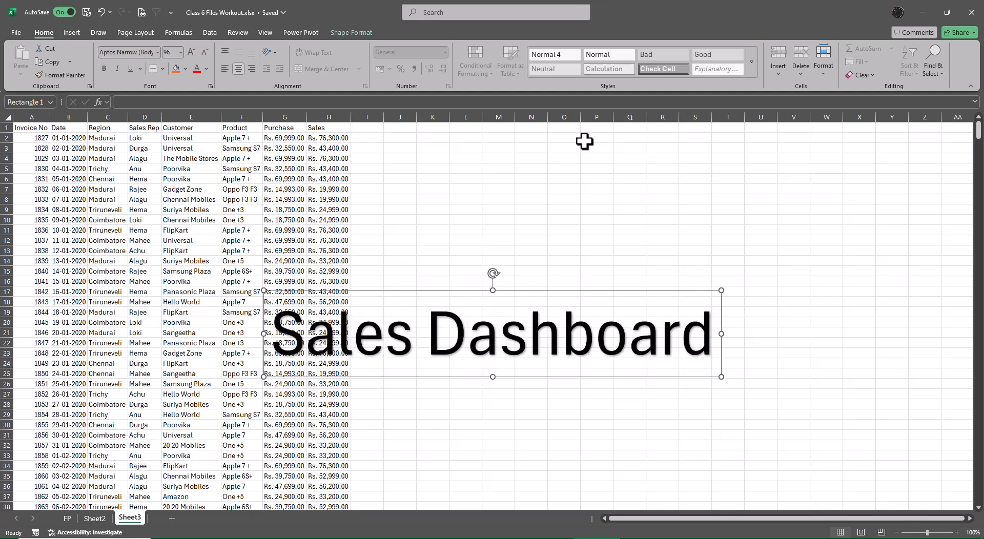
Reduce the Sales Dashboard WordArt's font size in steps and enlarge it again.
key("ctrl+shift+comma")
key("ctrl+shift+comma")
key("ctrl+shift+comma")
key("ctrl+shift+comma")
key("ctrl+shift+comma")
key("ctrl+shift+comma")
key("ctrl+shift+comma")
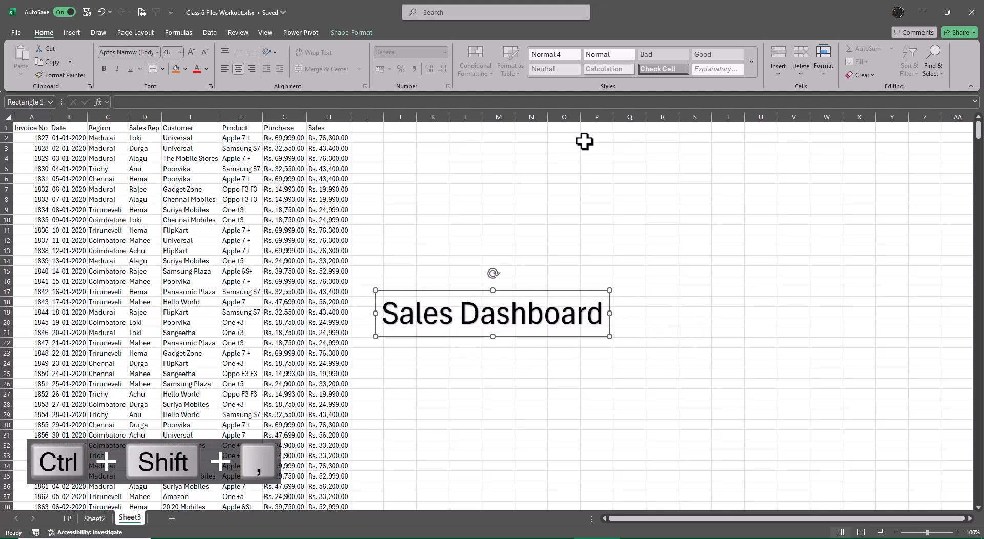
key("ctrl+shift+period")
key("ctrl+shift+period")
key("ctrl+shift+period")
key("ctrl+shift+period")
key("ctrl+shift+period")
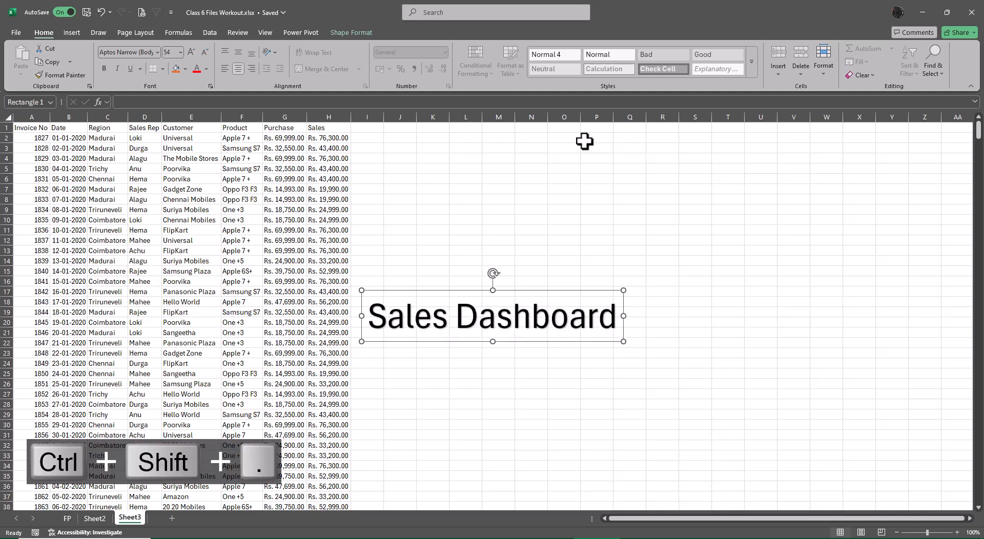
key("ctrl+shift+period")
Reduce the Sales Dashboard WordArt's font size to 44 and delete the WordArt from Sheet3.
key("ctrl+shift+comma")
key("ctrl+shift+comma")
key("ctrl+shift+comma")
key("ctrl+shift+comma")
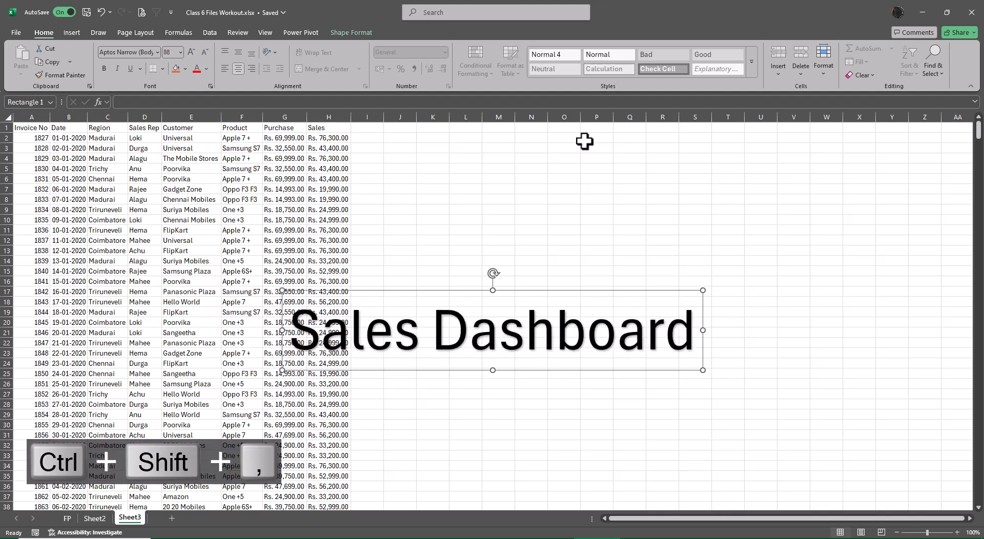
key("ctrl+shift+comma")
key("ctrl+shift+comma")
key("ctrl+shift+comma")
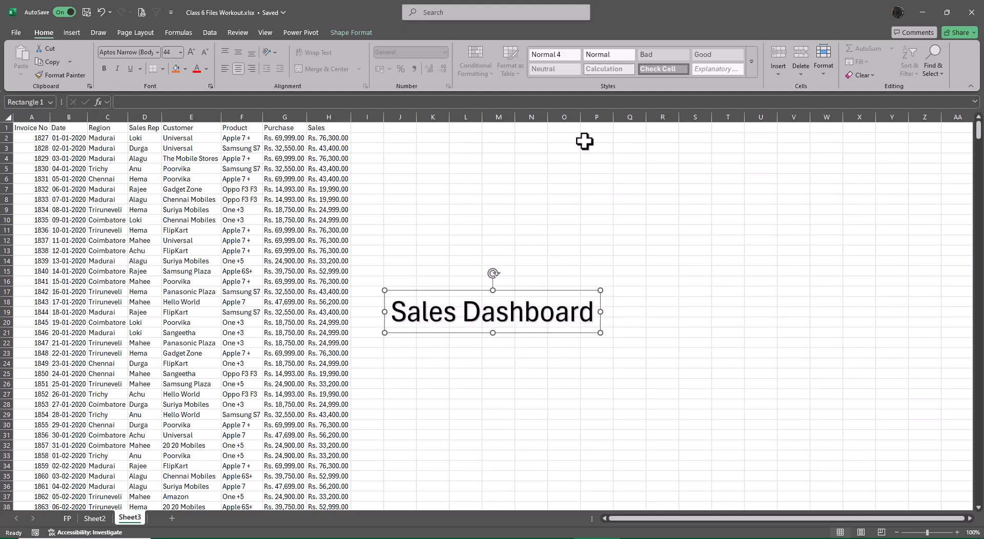
key("Delete")
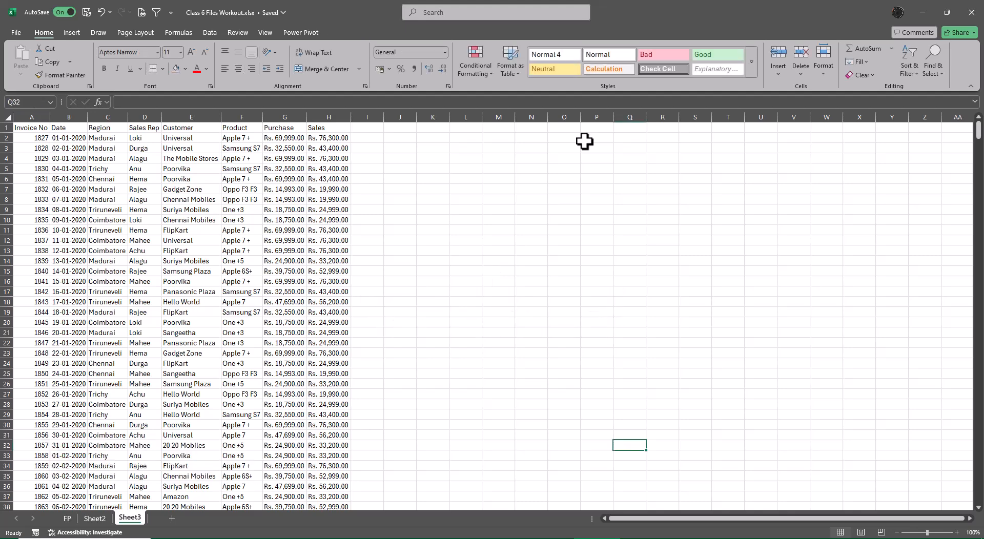
Try to increase the font size of the whole data range starting at A1, and undo the resulting changes.
left_click(32, 127)
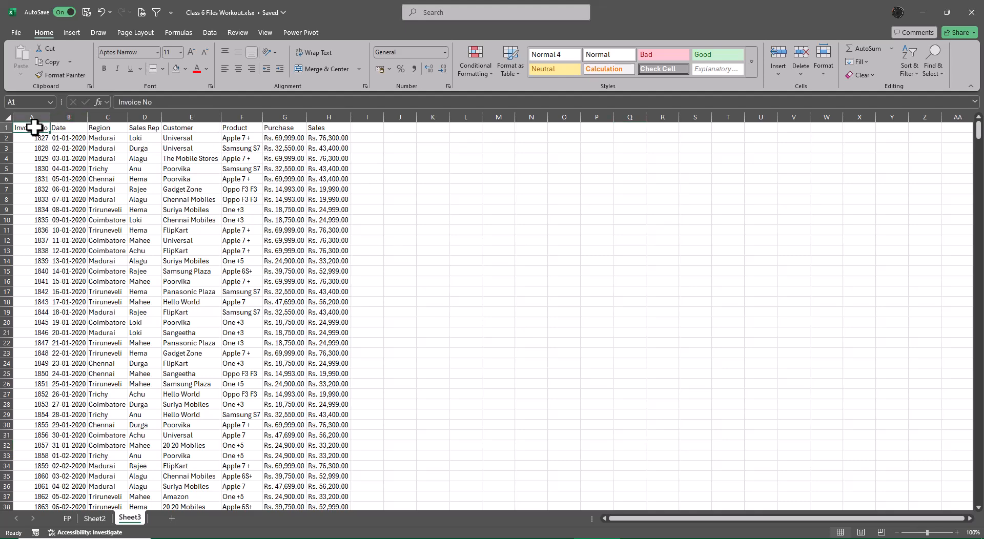
key("ctrl+shift+Right")
key("ctrl+shift+Down")
key("ctrl+shift+period")
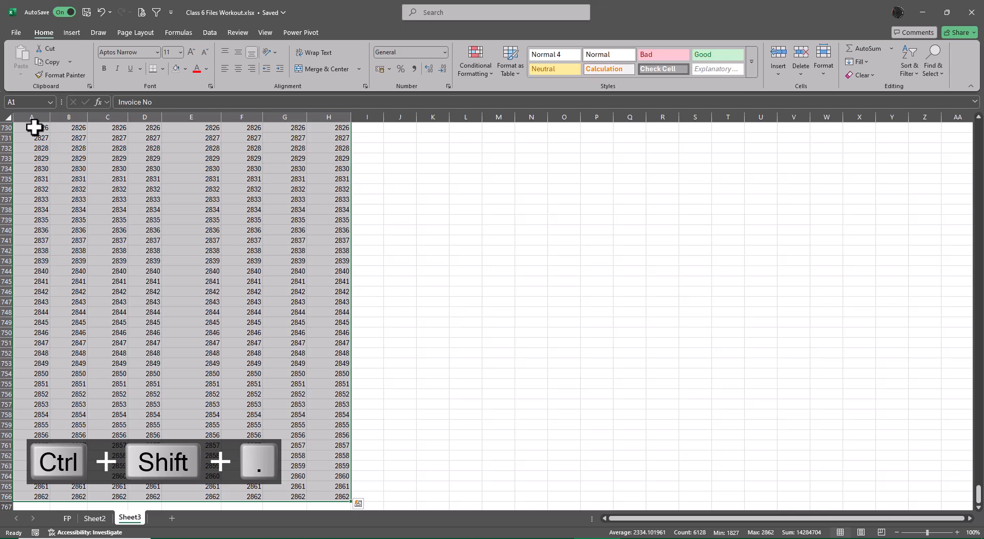
key("ctrl+z")
key("ctrl+z")
key("ctrl+z")
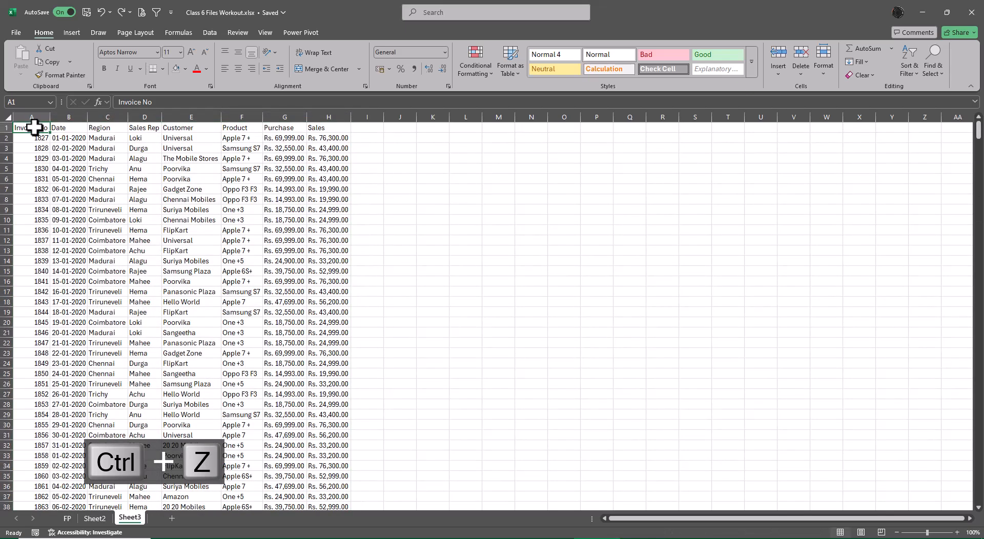
Copy the first Sales value from H2 into the empty cell L2.
key("Right")
key("Right")
key("Right")
key("Right")
key("Right")
key("Right")
key("Right")
key("Right")
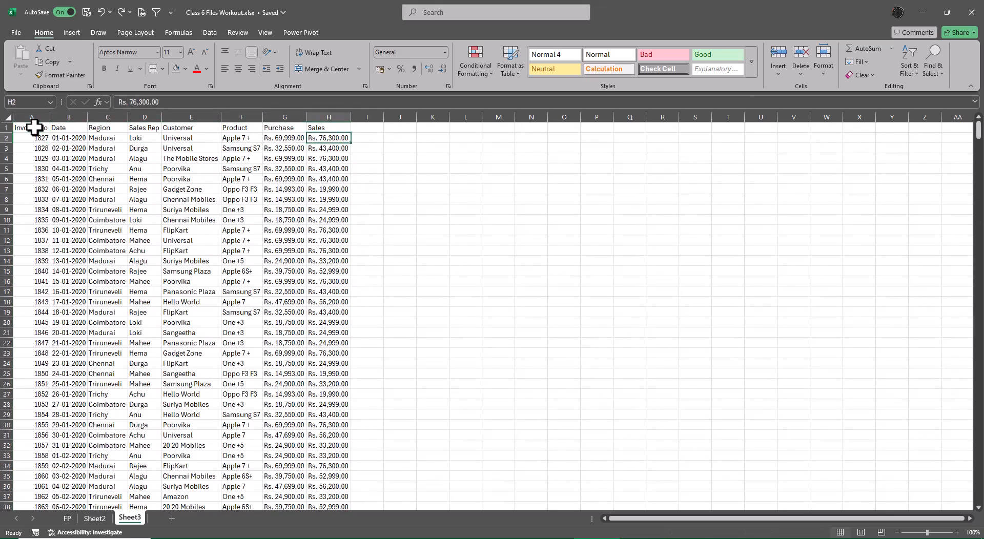
key("Left")
key("ctrl+c")
key("Right")
key("Right")
key("Right")
key("Right")
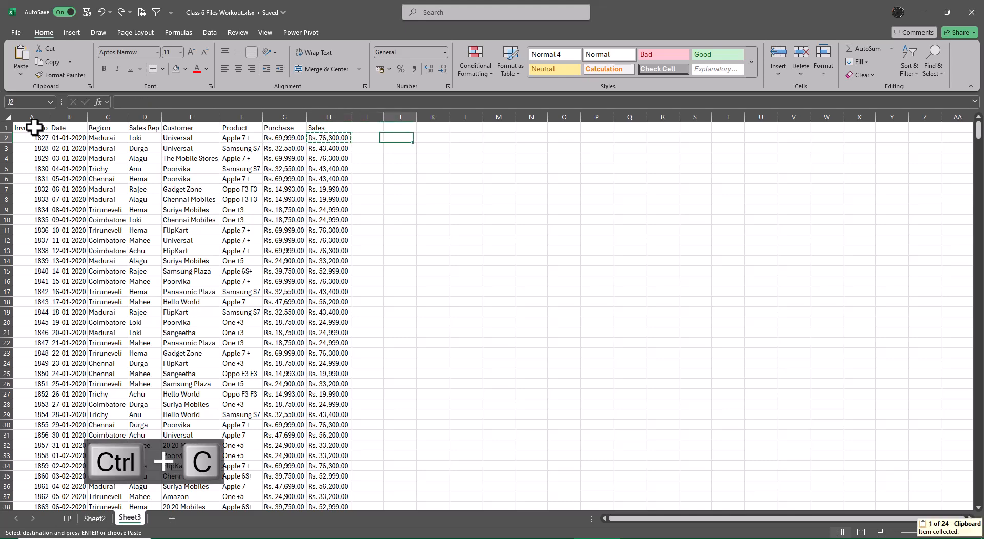
key("ctrl+v")
key("Escape")
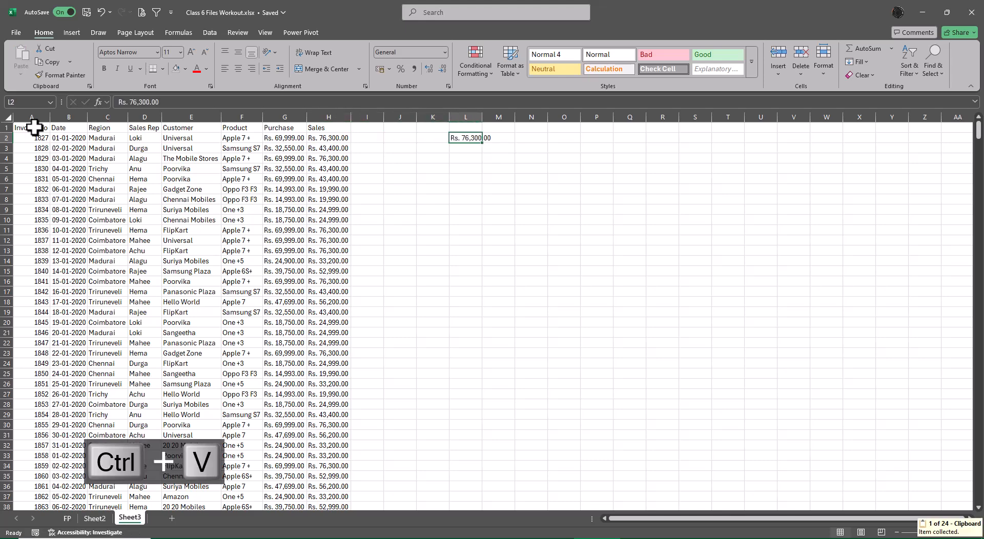
Clear the copied value from L2 and try to increase the font size of that cell.
key("Delete")
key("ctrl+shift+period")
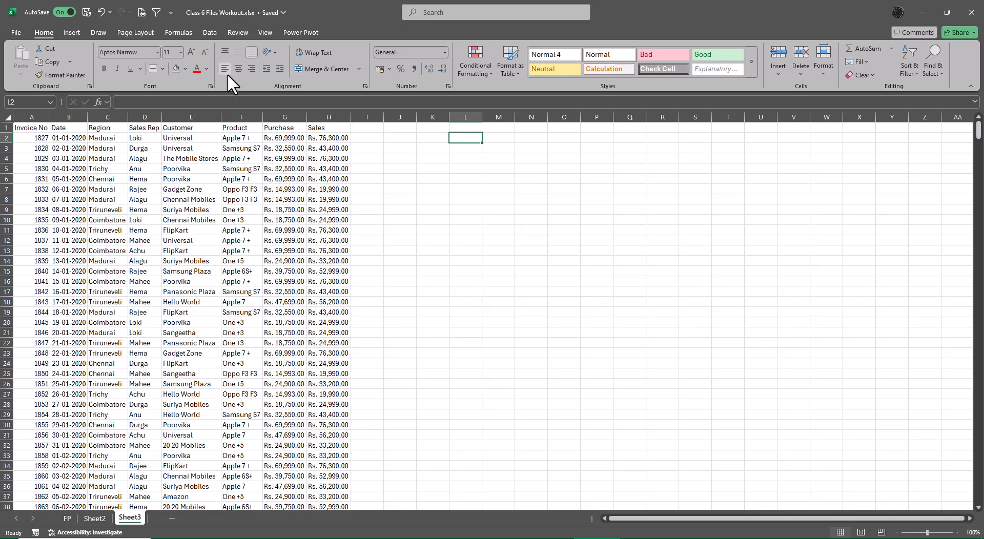
left_click(275, 51)
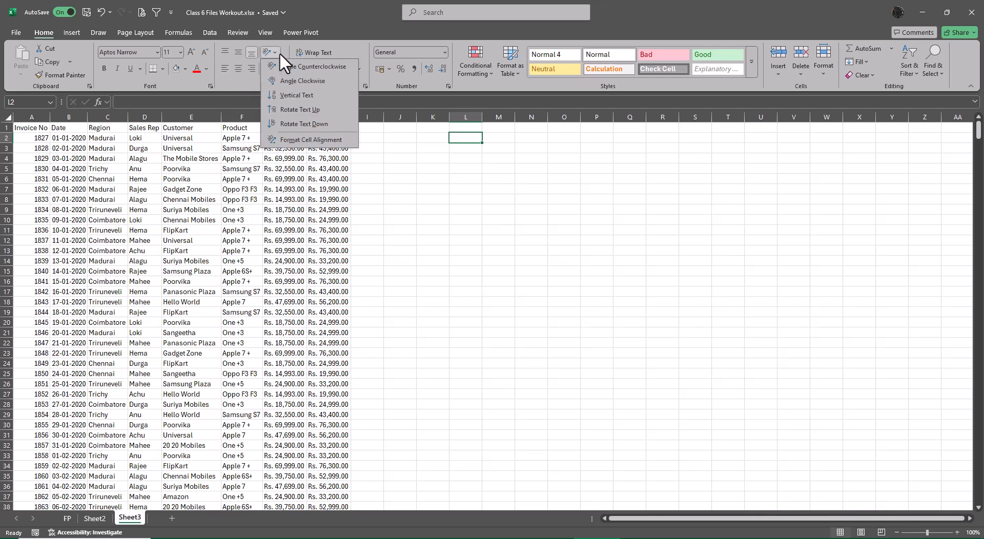
left_click(378, 161)
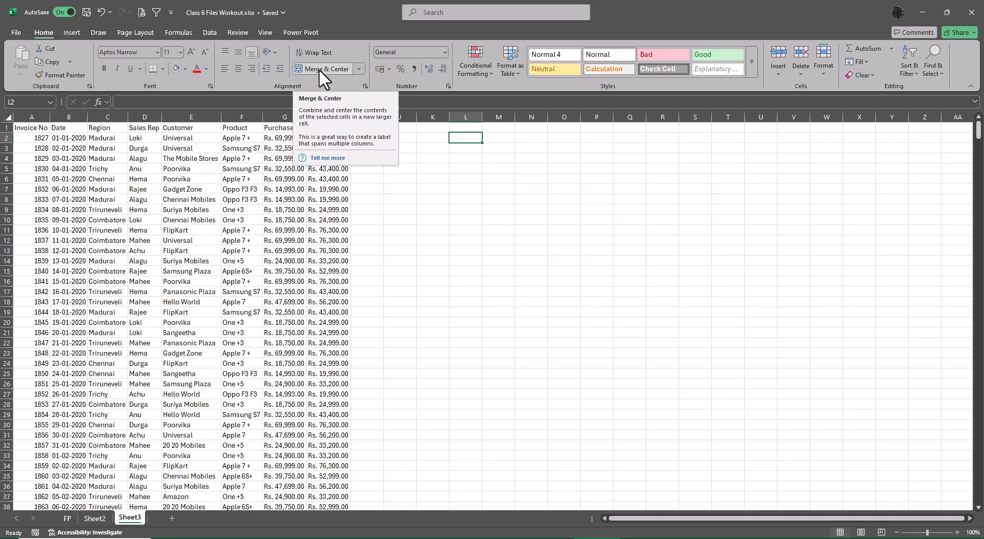
left_click(444, 53)
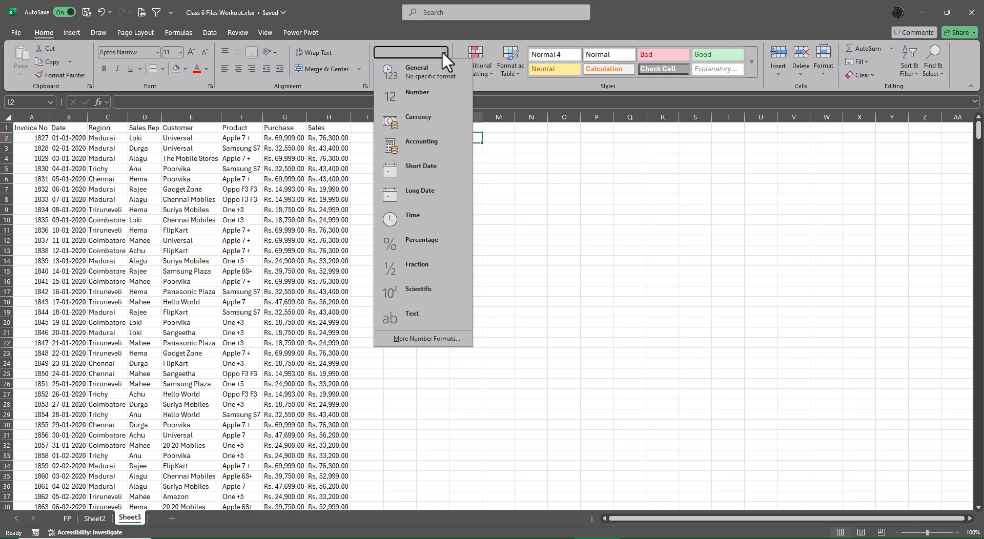
left_click(586, 305)
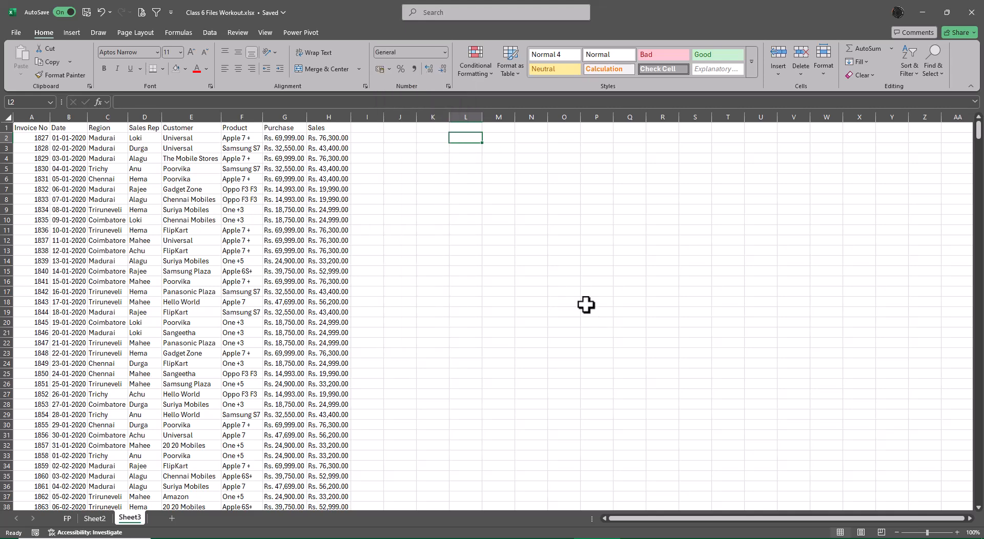
left_click(476, 72)
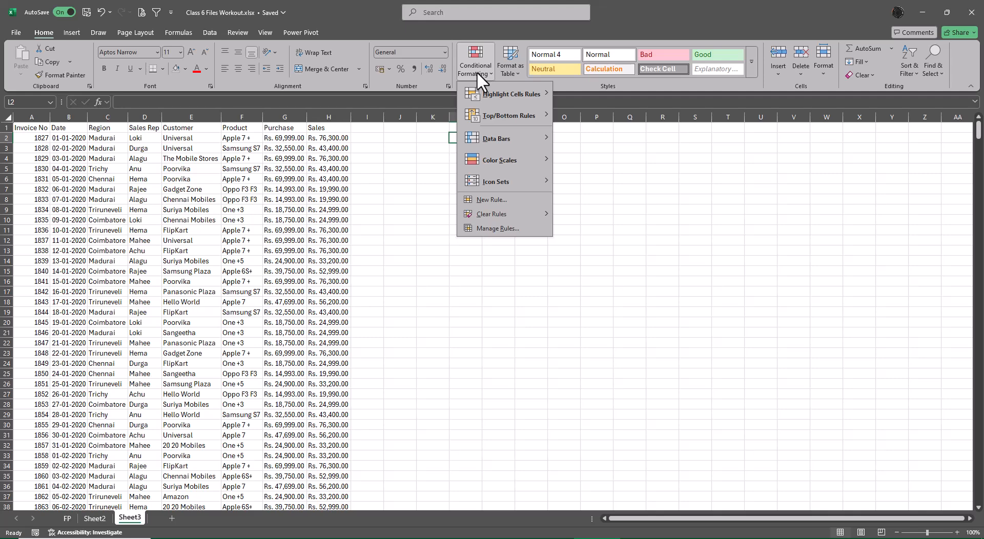
left_click(740, 311)
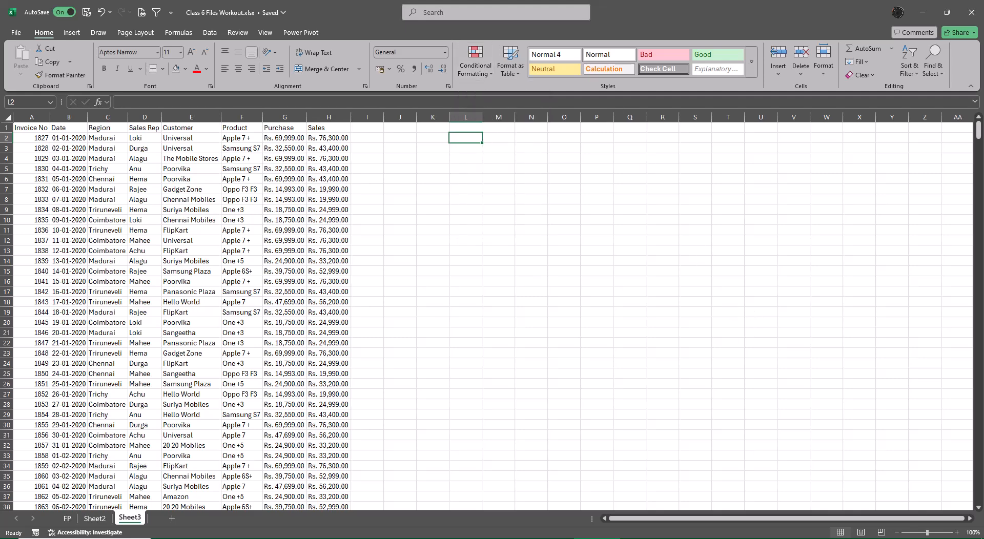
Close the Class 6 Files Workout, 2020, 2022 and 2021 workbooks, dismissing the Clipboard pane where it is open.
left_click(971, 12)
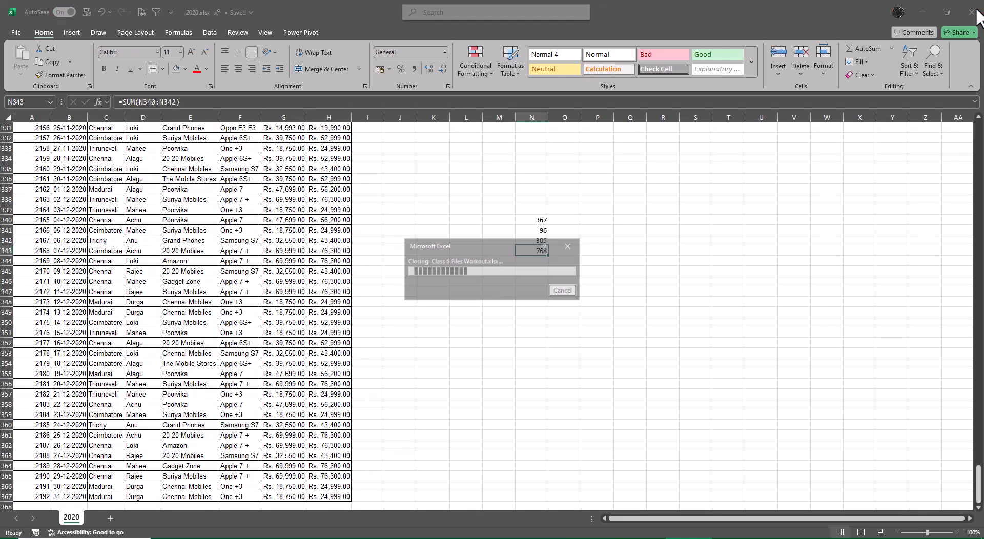
left_click(971, 12)
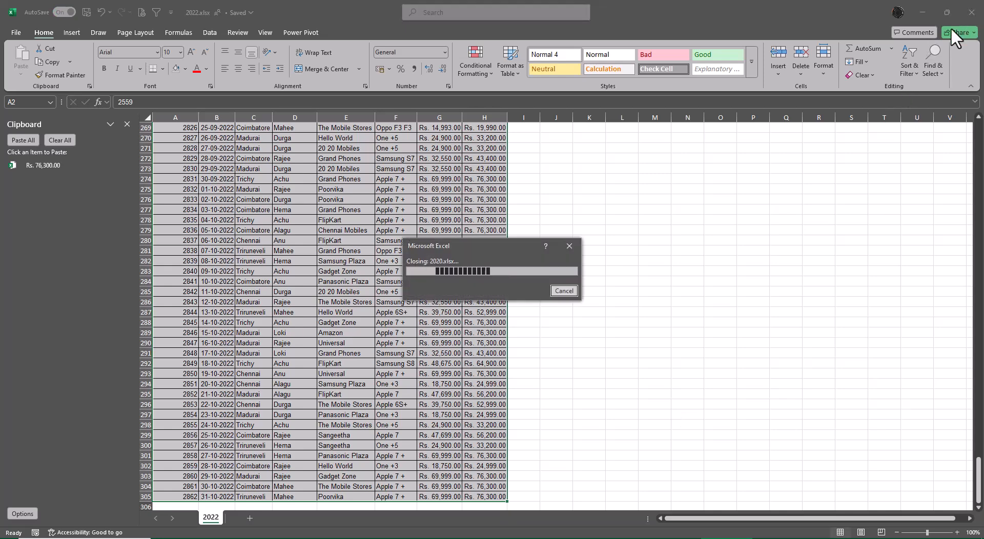
left_click(128, 124)
left_click(971, 12)
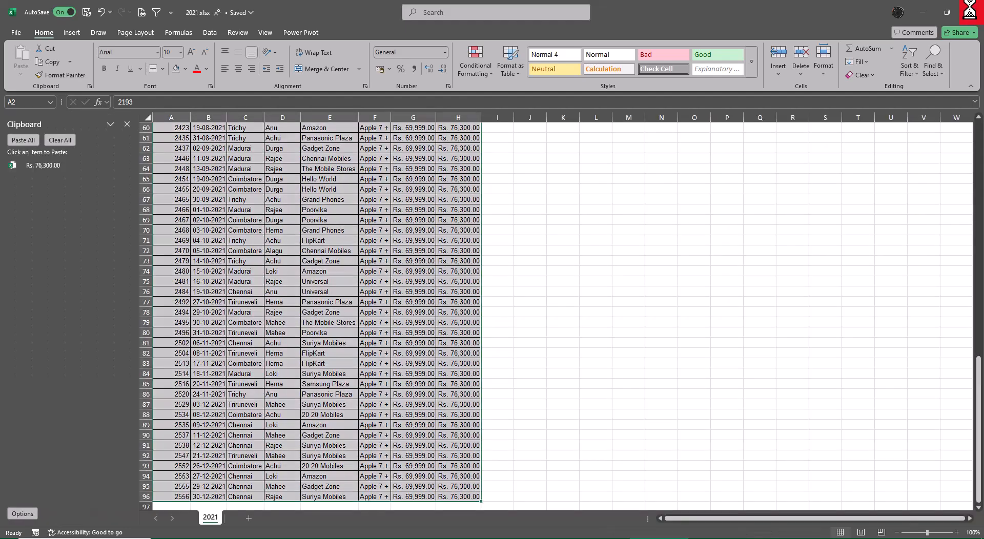
left_click(126, 124)
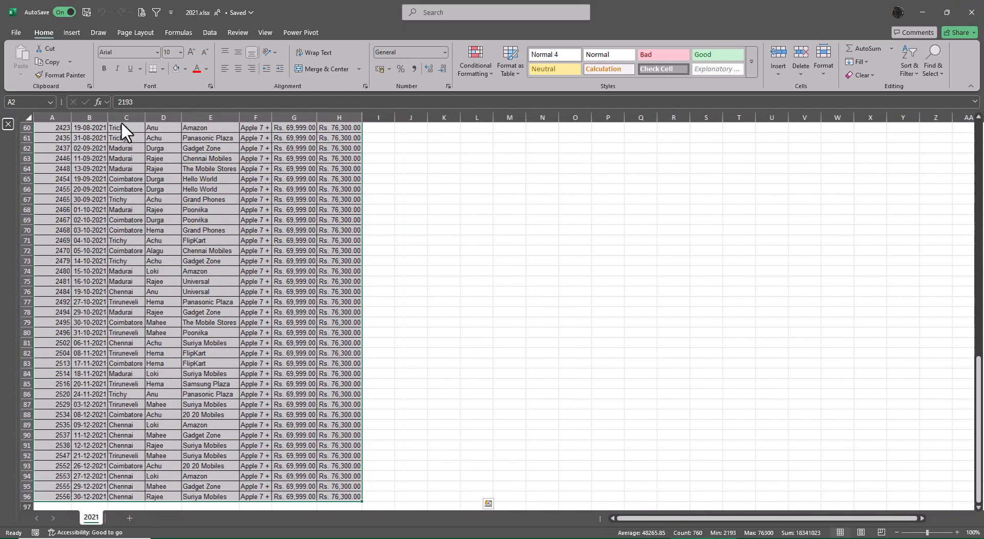
left_click(970, 12)
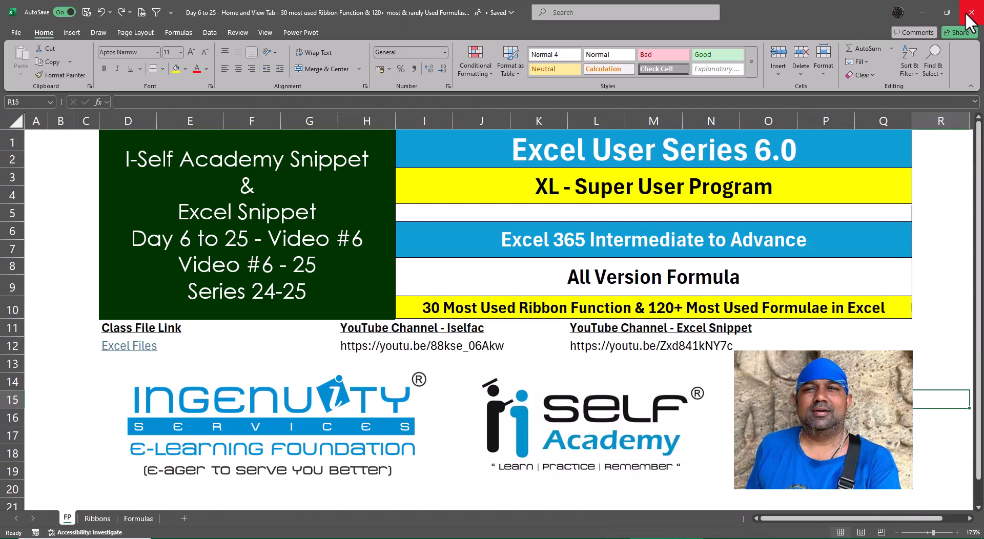
Close the Day 6 to 25 course workbook and the folder window listing the yearly files.
left_click(948, 191)
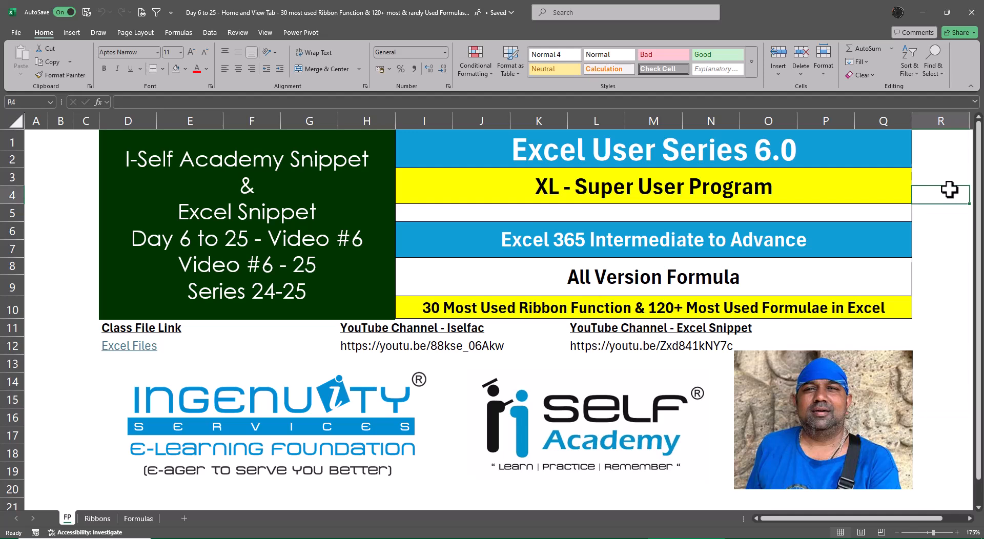
left_click(971, 13)
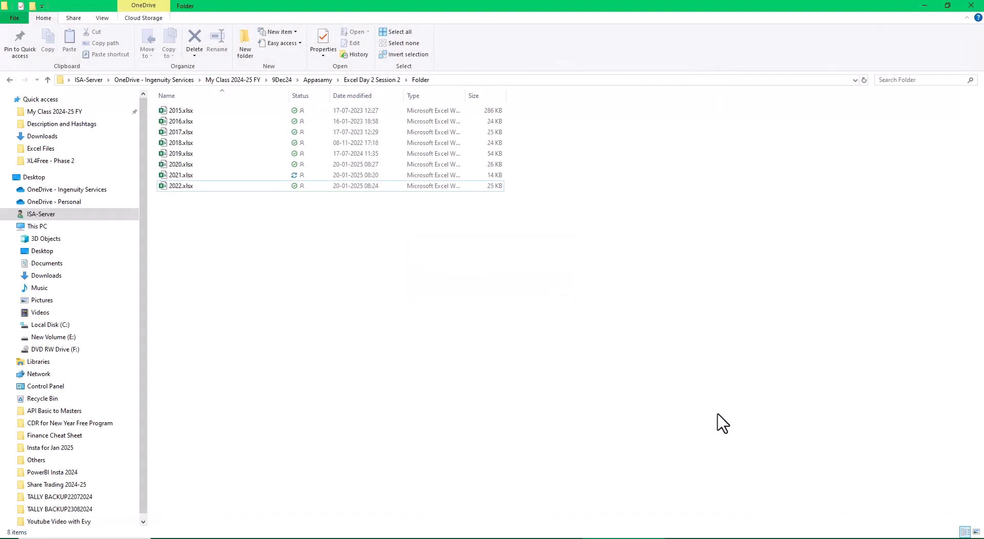
left_click(970, 5)
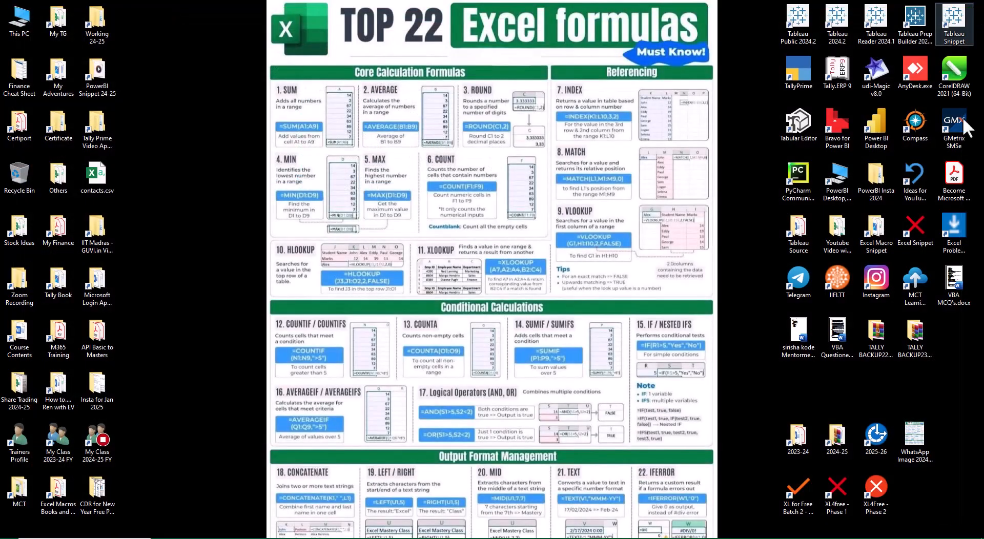
Open Conditional formatting Basic.xlsx from the Day 6 folder inside Excel Files of the XL4free - Phase 1 desktop folder.
double_click(843, 497)
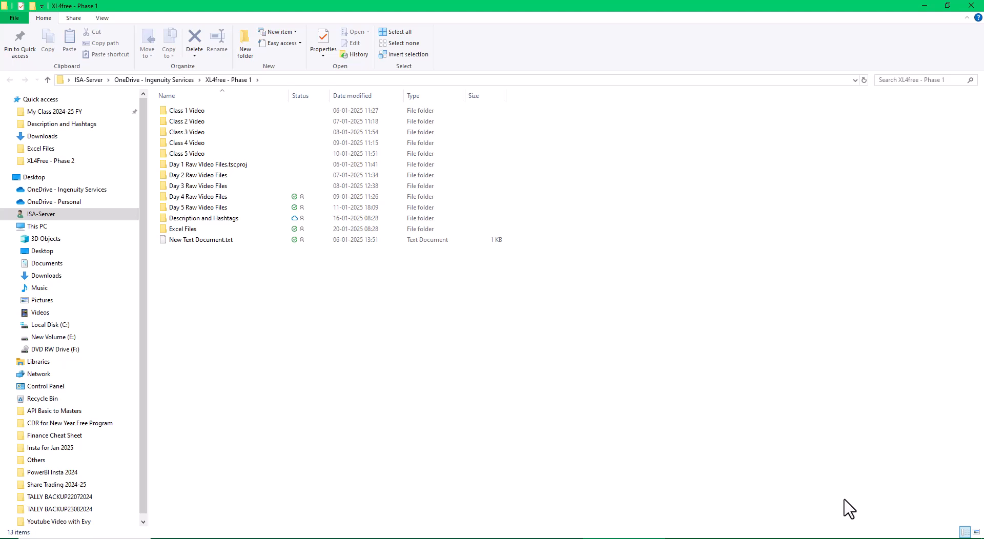
double_click(185, 230)
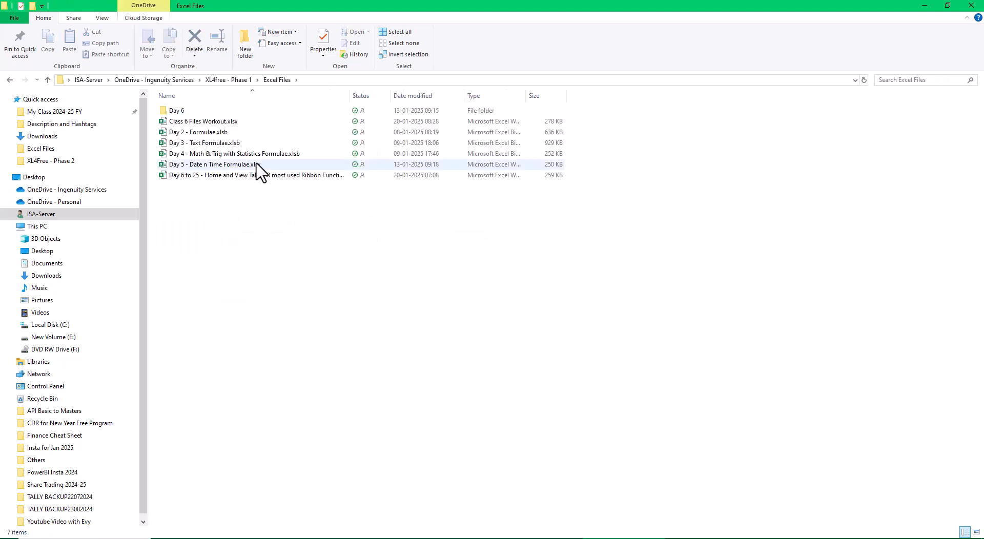
double_click(179, 112)
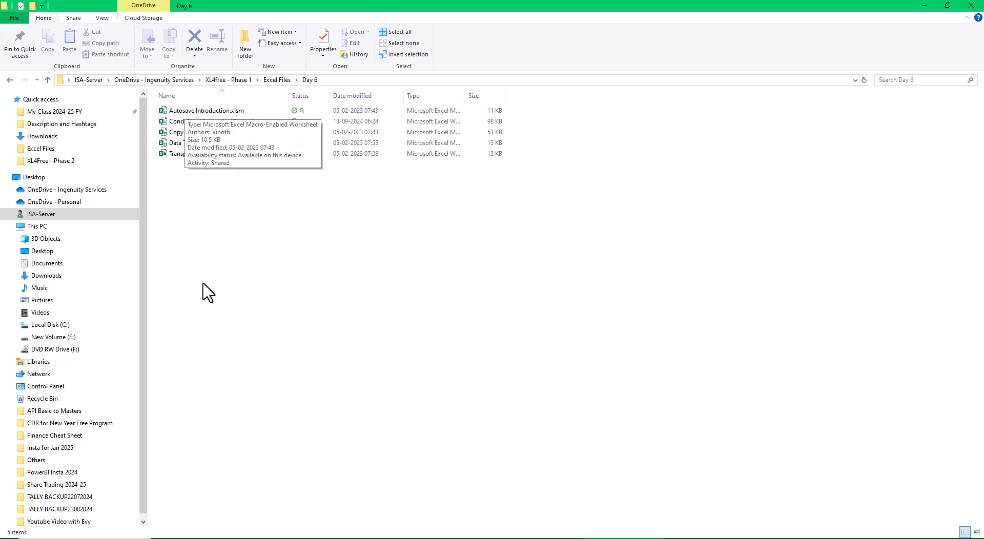
double_click(230, 124)
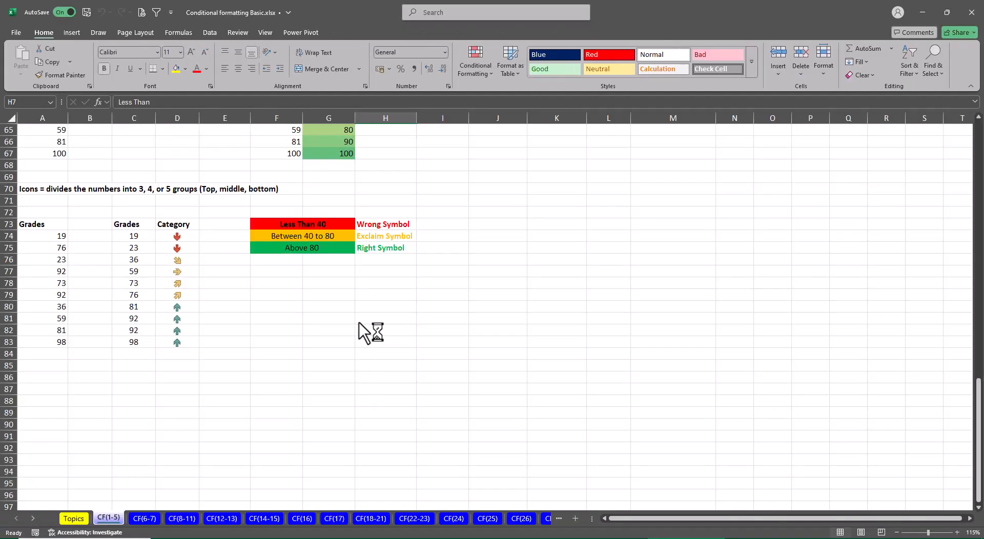
Review the numbered list of conditional formatting examples on the Topics sheet from its end back to the title.
left_click(73, 518)
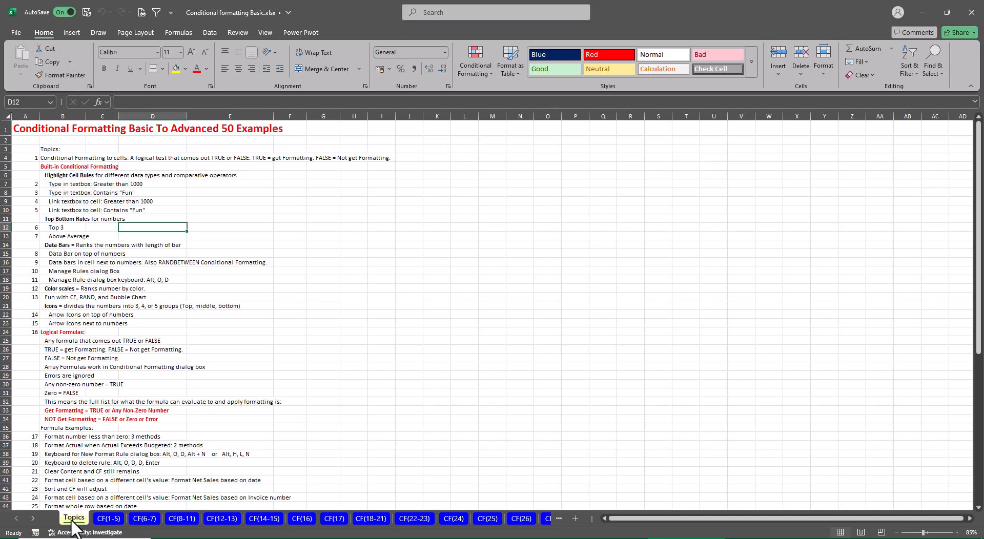
key("Left")
key("Left")
key("Left")
key("ctrl+Down")
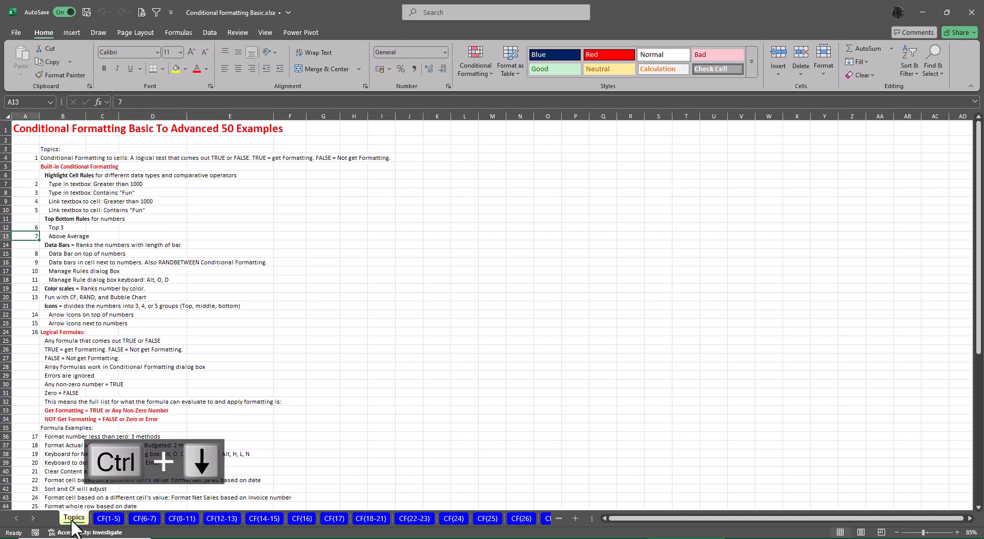
key("ctrl+Down")
key("ctrl+Down")
key("ctrl+Down")
key("ctrl+Down")
key("ctrl+Down")
key("ctrl+Down")
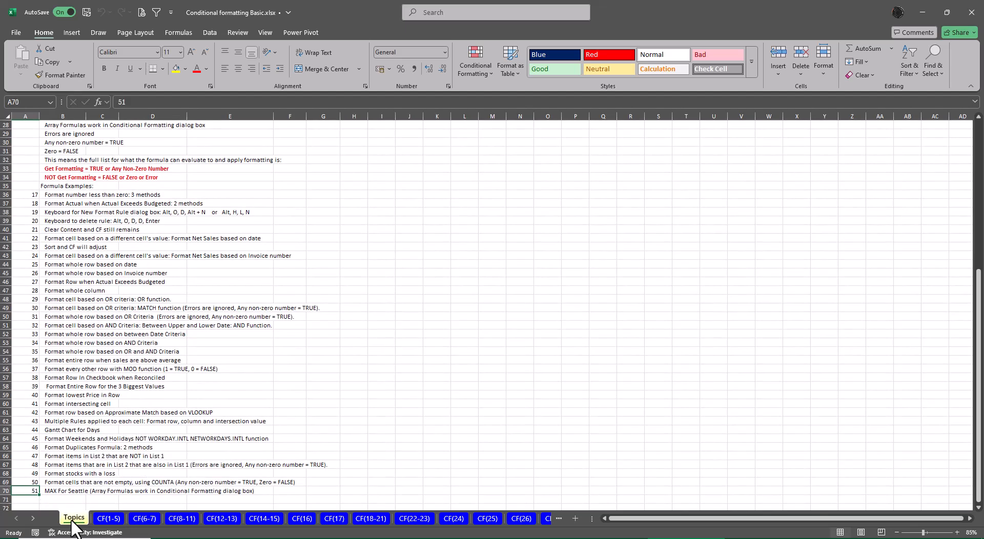
key("ctrl+Up")
key("ctrl+Up")
key("ctrl+Up")
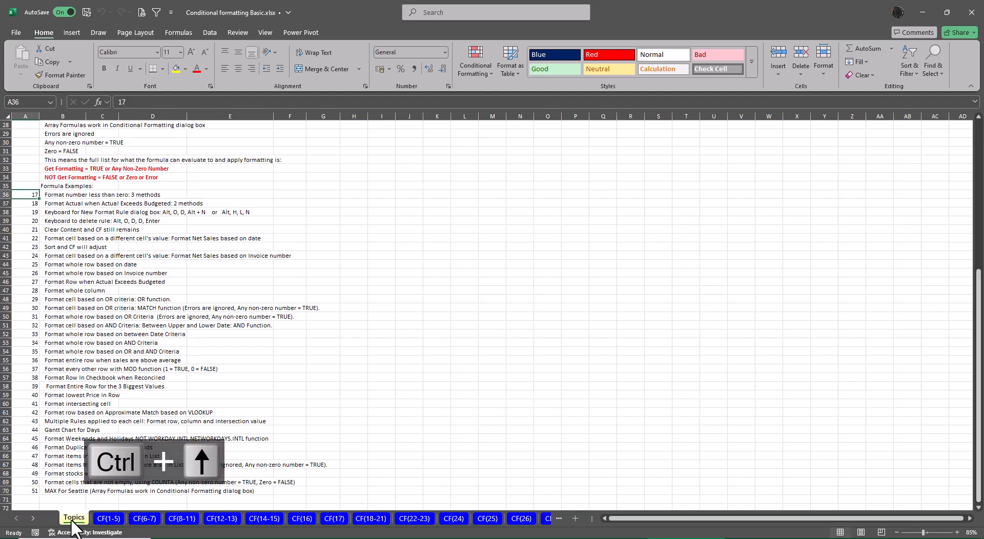
key("ctrl+Up")
key("ctrl+Up")
key("ctrl+Up")
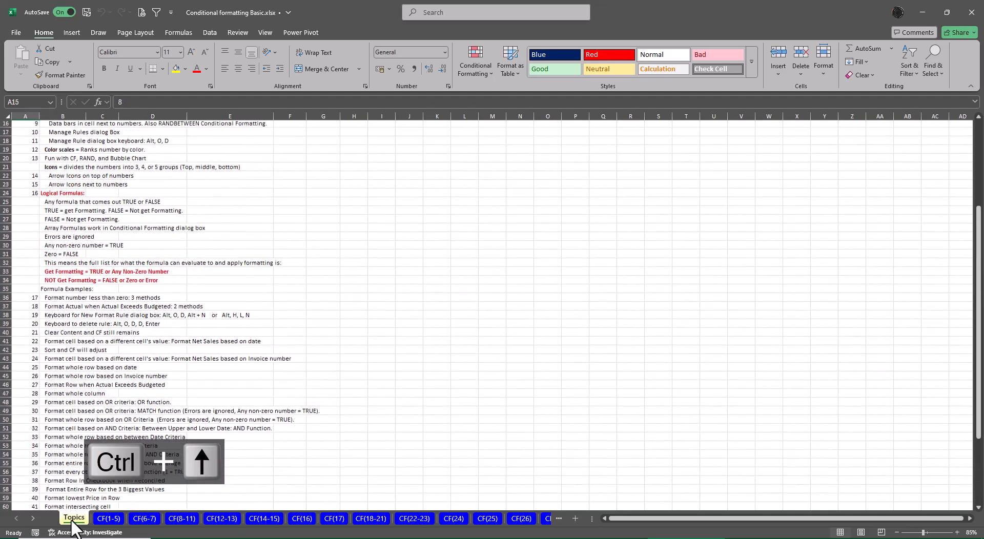
key("ctrl+Up")
key("ctrl+Up")
key("ctrl+Up")
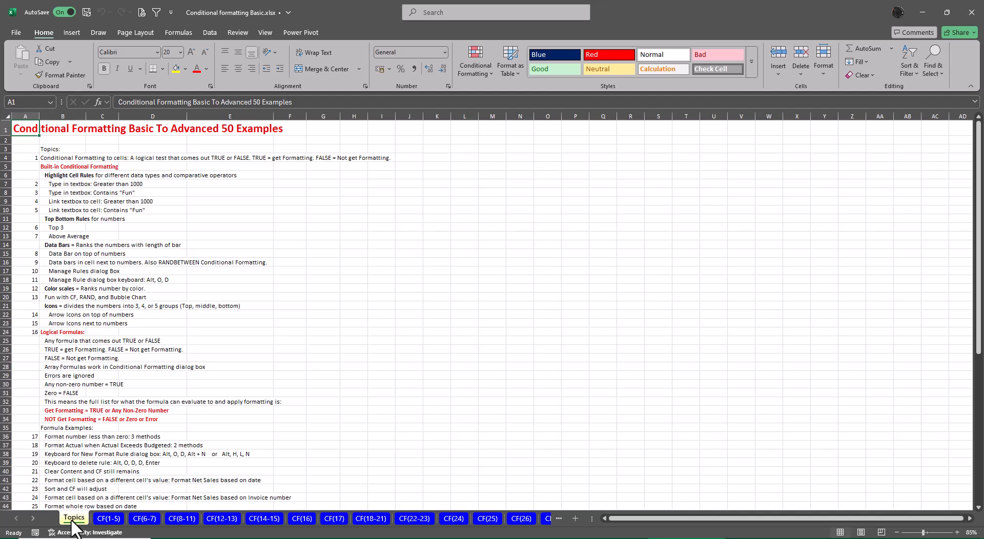
Copy the CF(1-5) sheet into a new workbook.
left_click(109, 519)
right_click(110, 523)
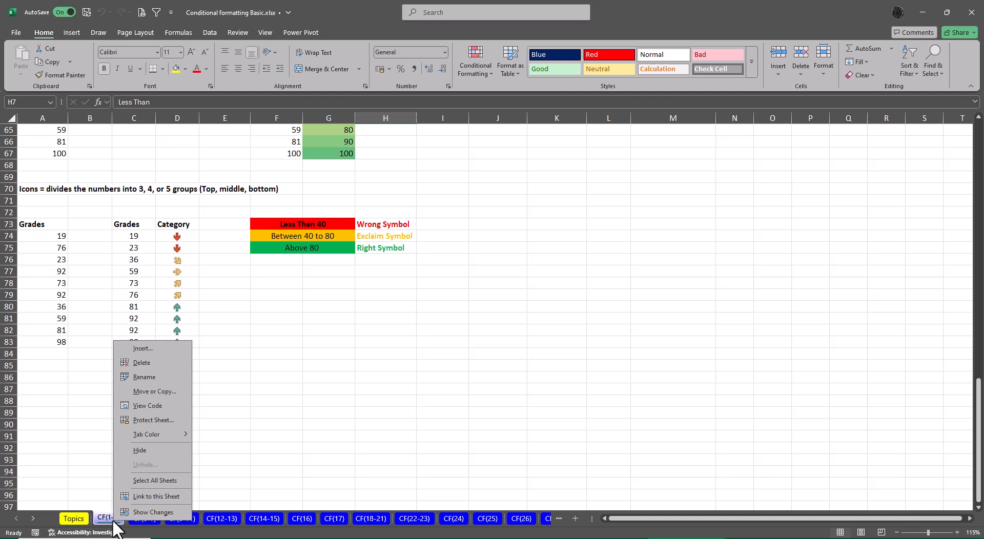
left_click(165, 404)
left_click(243, 366)
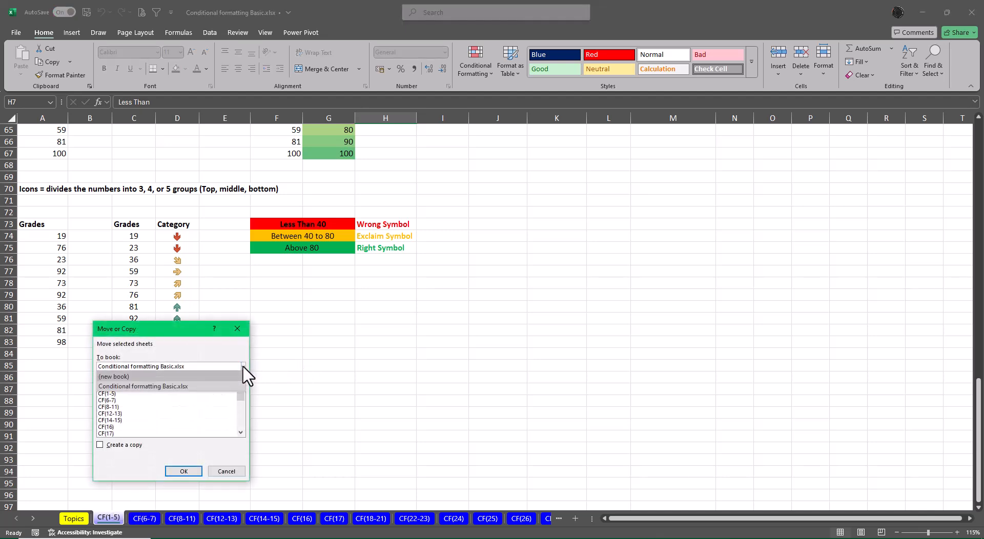
left_click(154, 378)
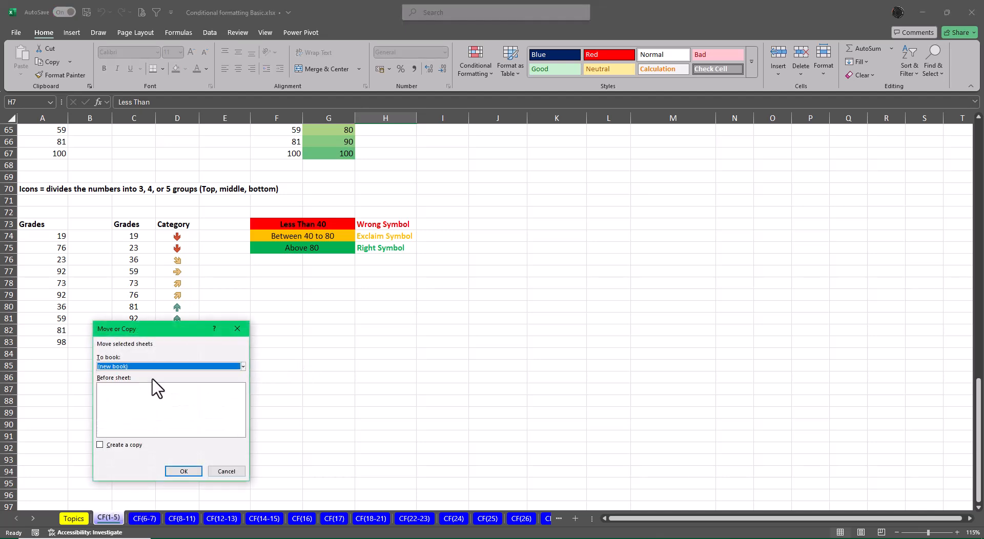
left_click(100, 444)
left_click(183, 471)
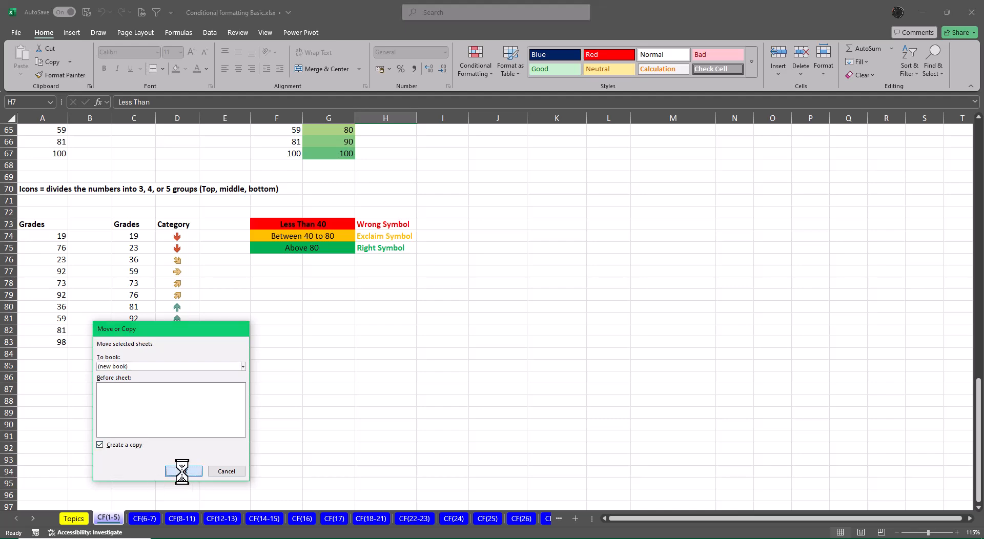
Clear the conditional formatting rules from the entire CF(1-5) sheet in the new workbook and check its tables from the top.
left_click(523, 437)
key("ctrl+Up")
key("ctrl+Left")
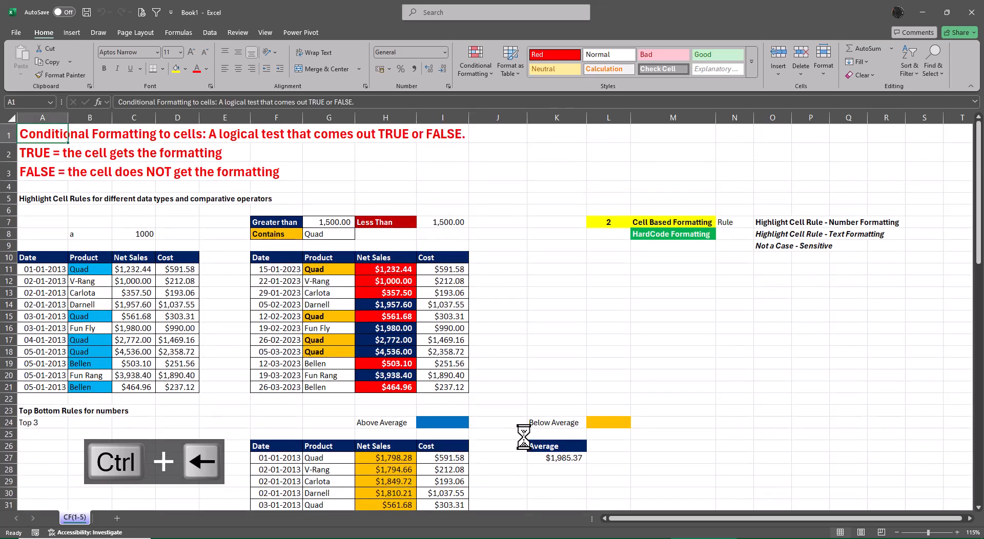
scroll(529, 492, "down", 9)
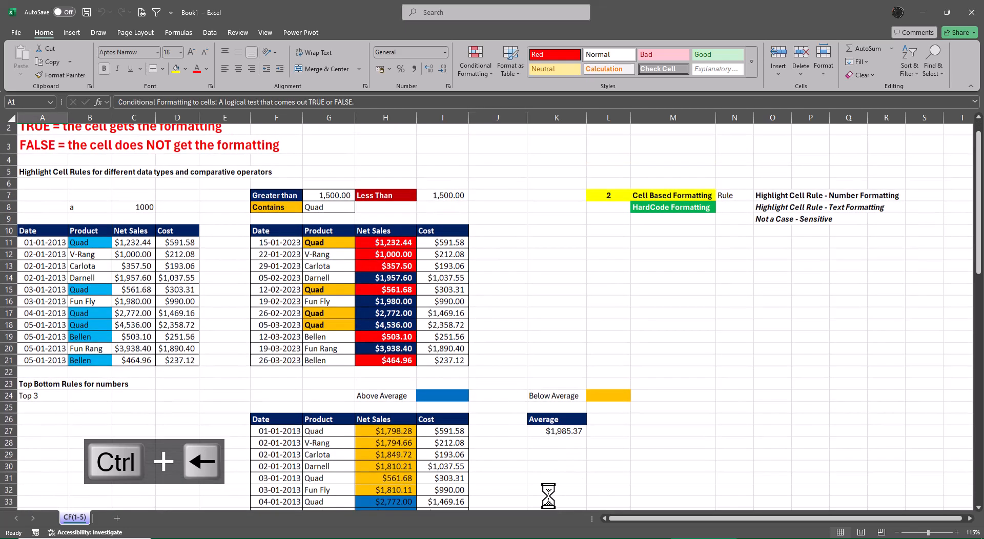
scroll(528, 498, "down", 11)
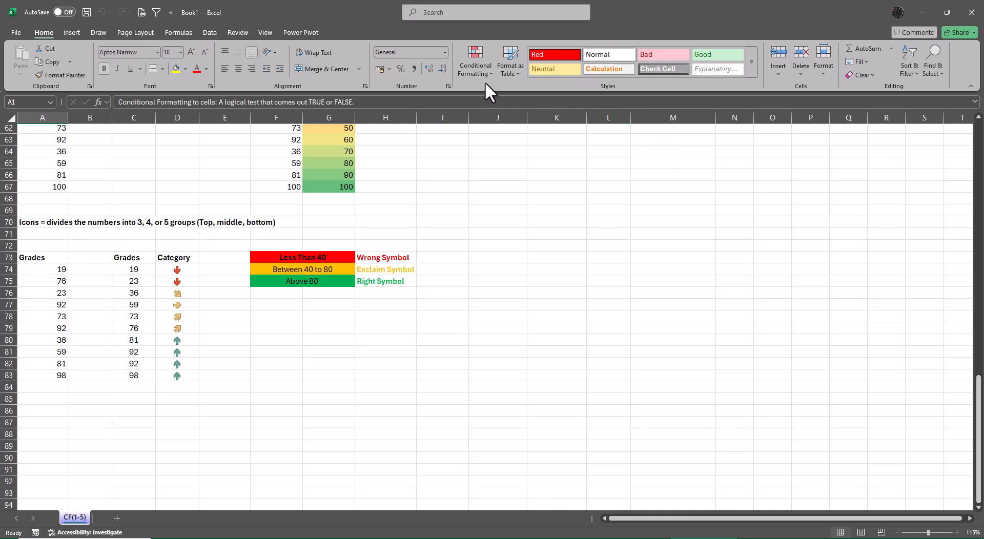
left_click(472, 55)
mouse_move(511, 212)
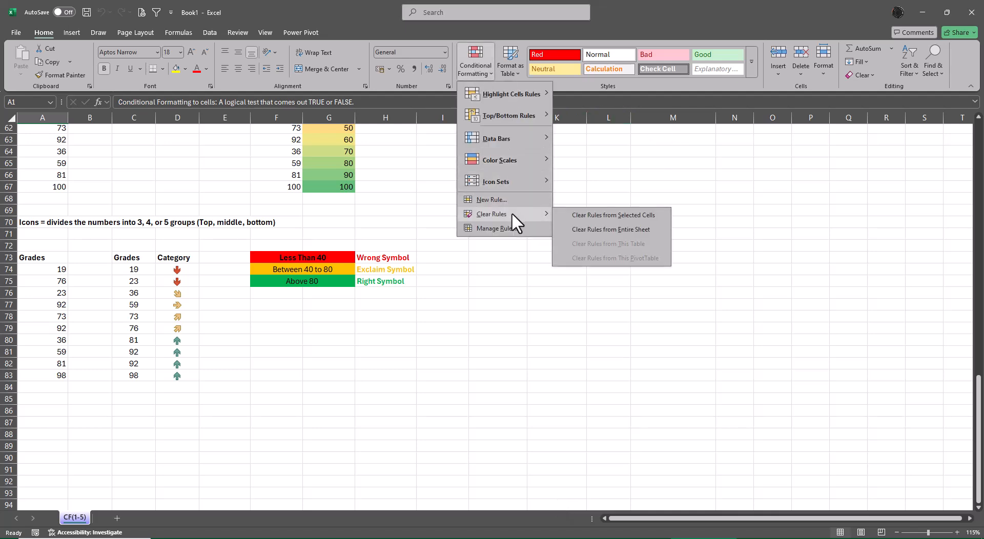
left_click(597, 228)
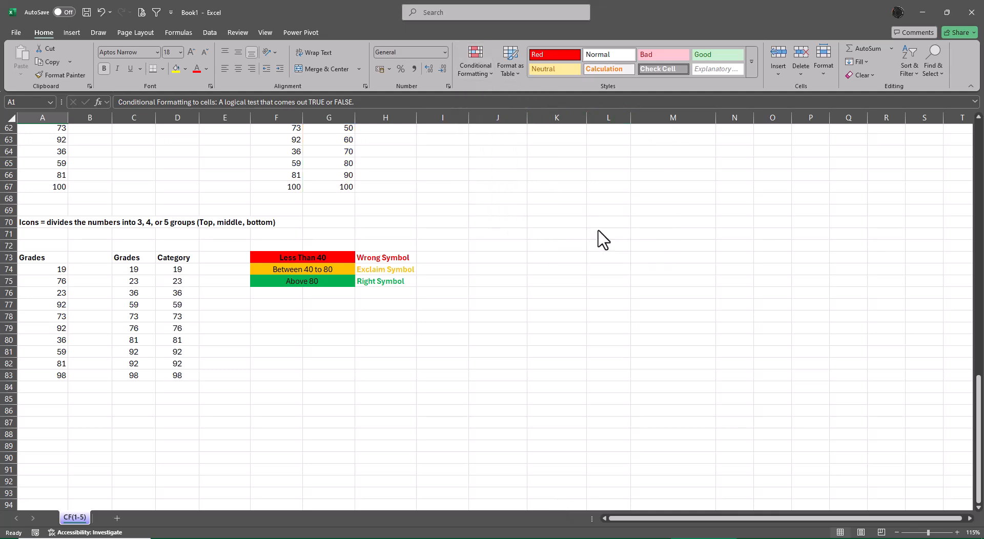
left_click(584, 387)
scroll(581, 428, "up", 8)
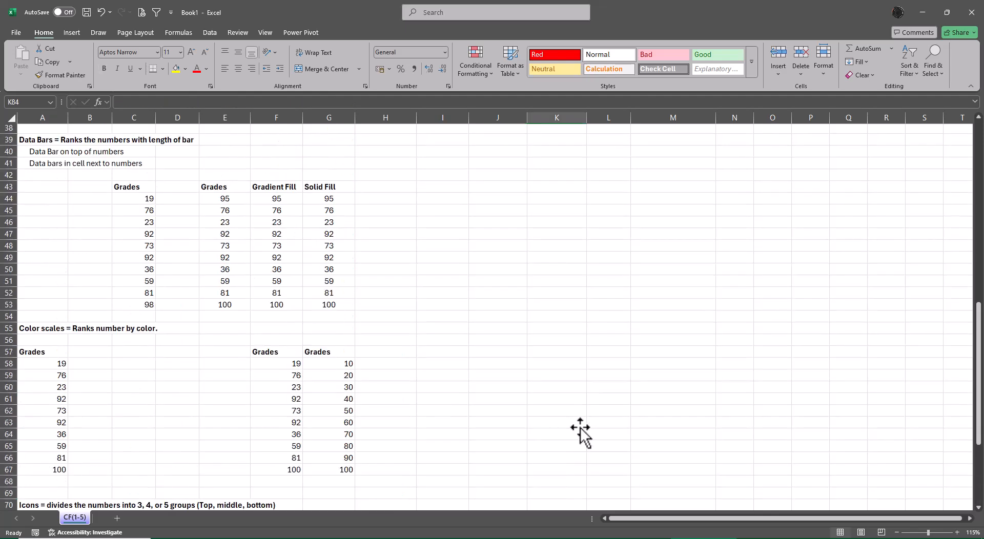
scroll(581, 430, "up", 12)
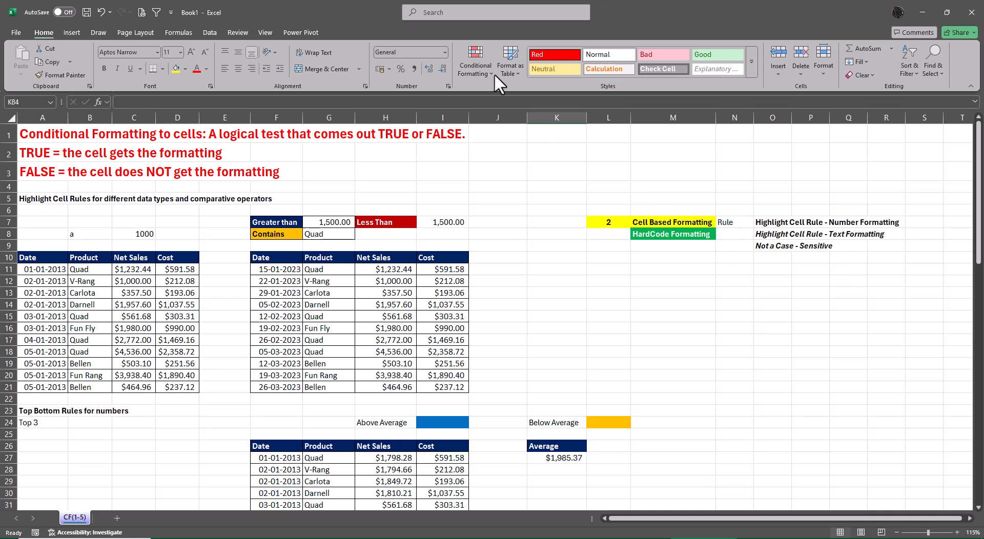
Examine the conditional formatting categories and the Cell Based Formatting and HardCode Formatting labels in L7:M8.
left_click(475, 60)
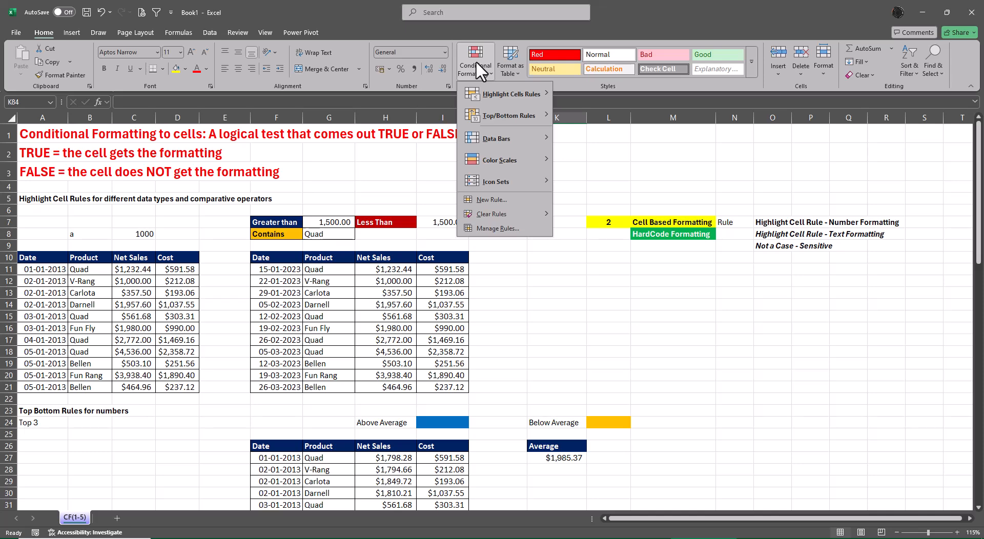
left_click(652, 404)
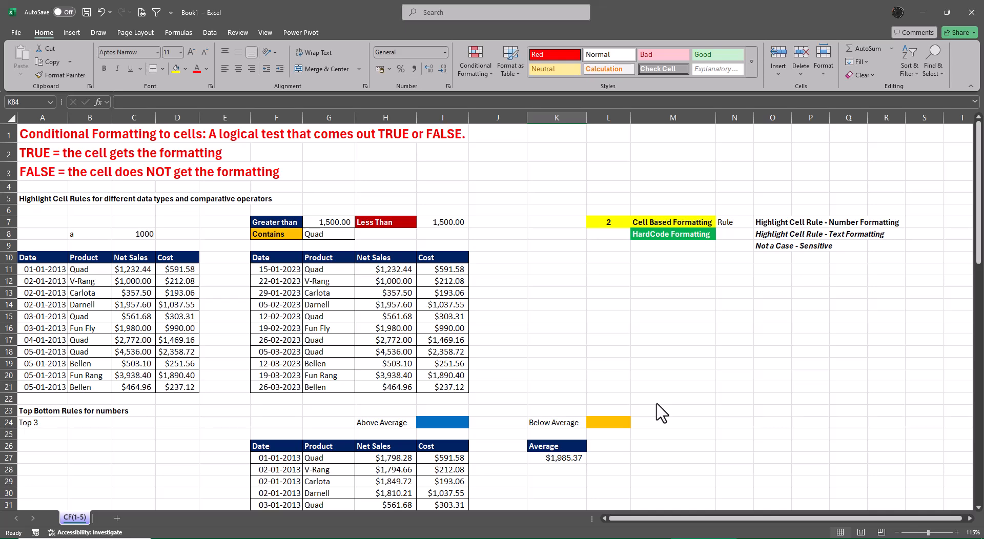
left_click(669, 224)
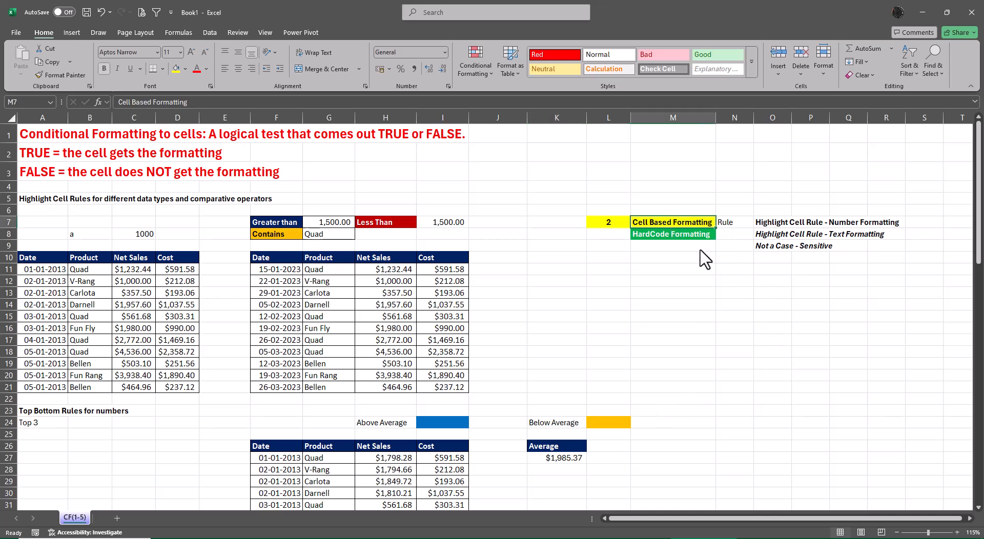
left_click(687, 238)
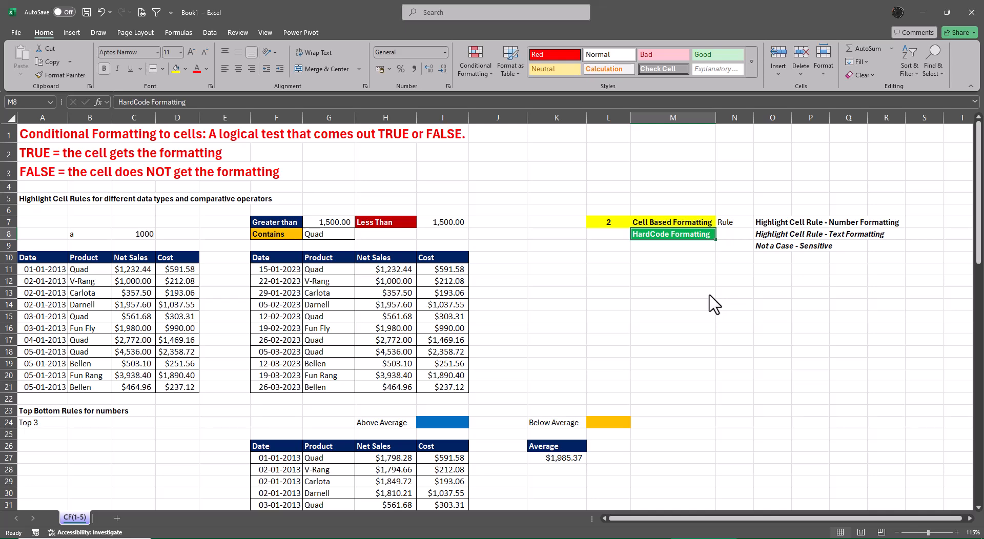
left_click(673, 223)
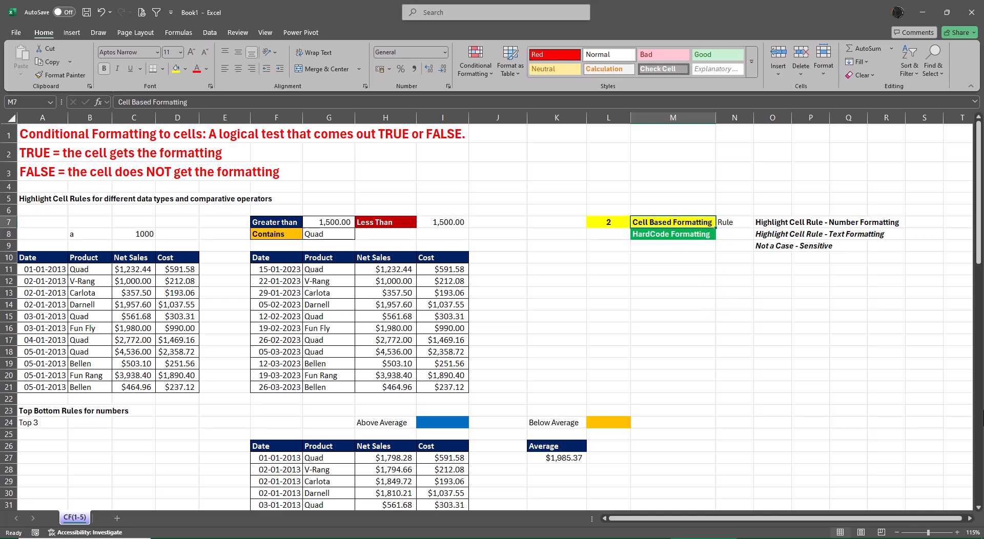
left_click(608, 222)
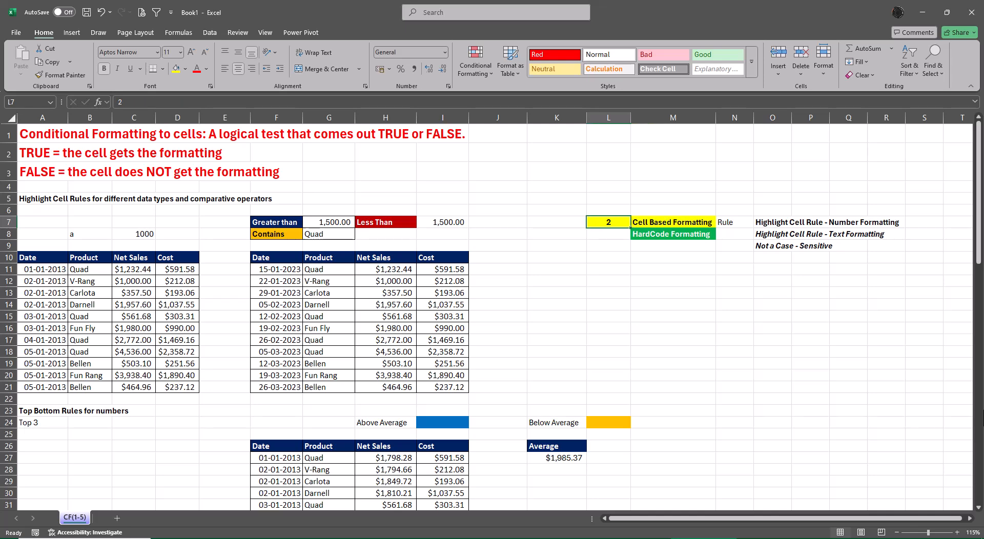
key("Right")
key("Down")
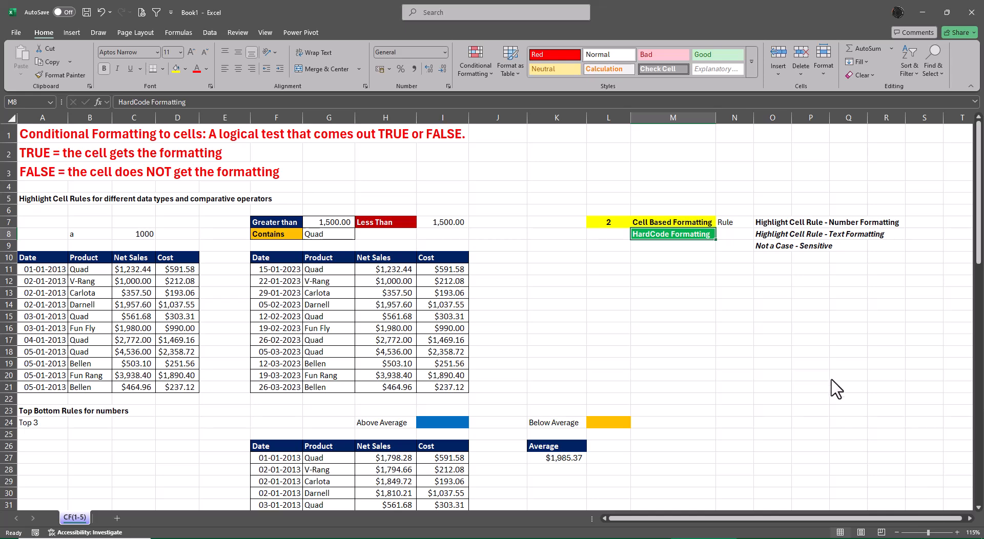
left_click(847, 382)
Review the choices under Highlight Cells Rules, Top/Bottom Rules, Data Bars, Color Scales and Icon Sets.
left_click(467, 75)
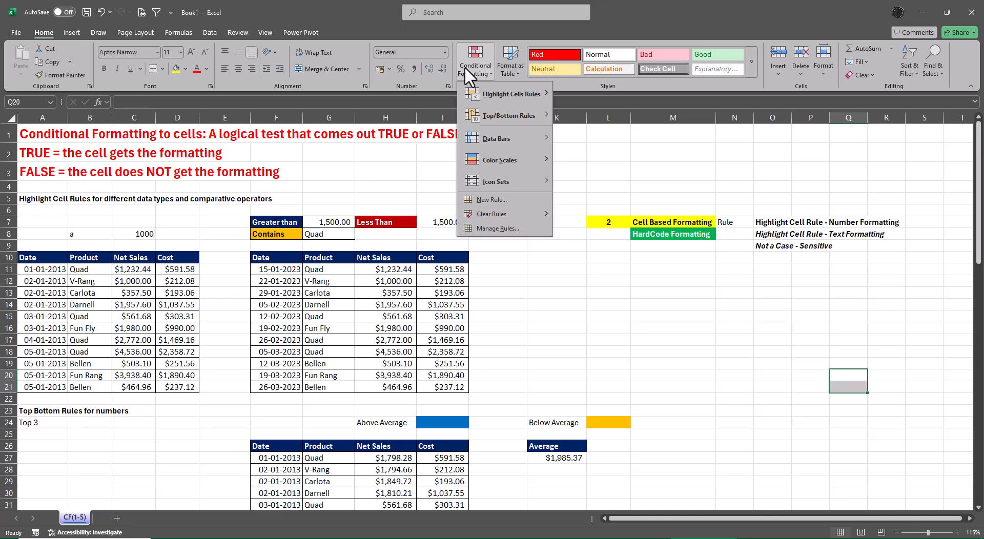
mouse_move(487, 94)
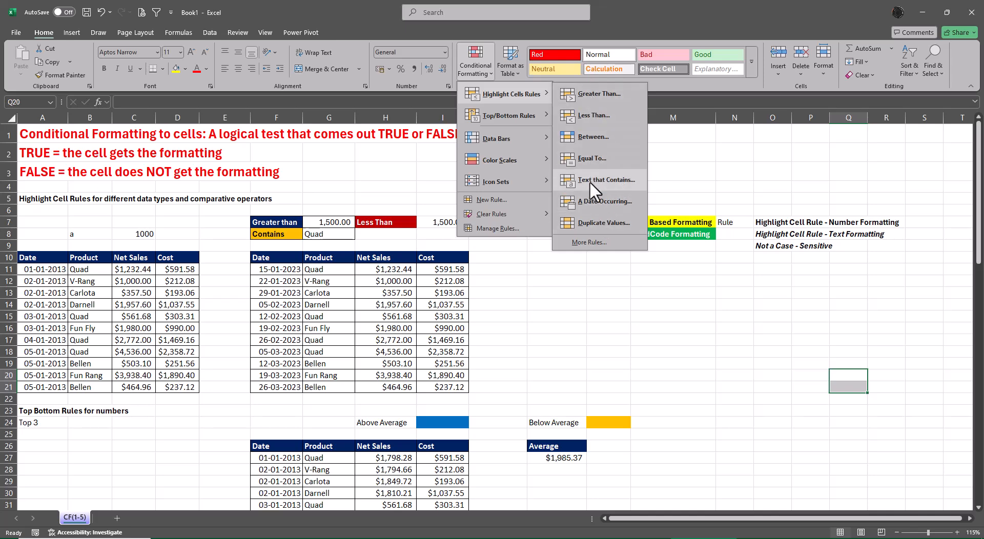
left_click(619, 337)
left_click(684, 220)
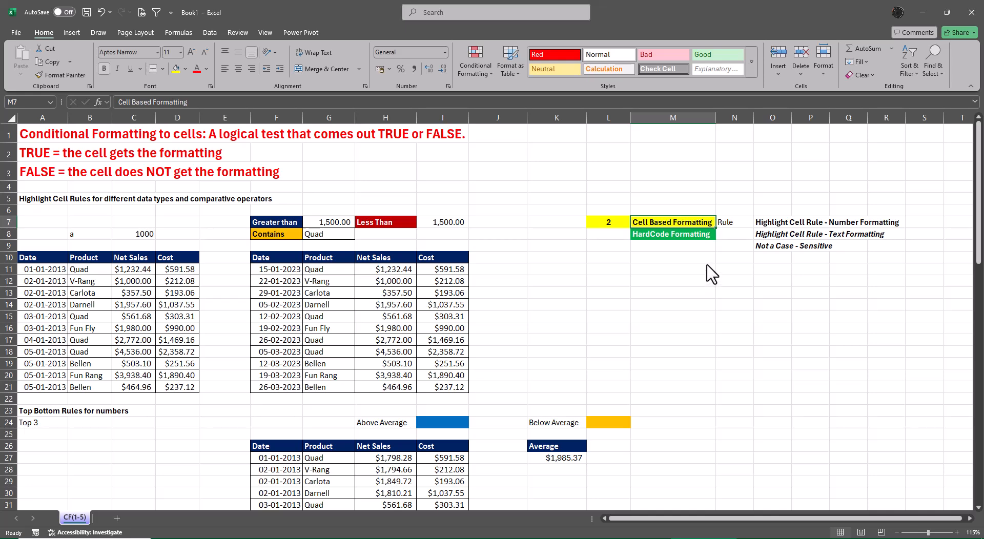
left_click(706, 235)
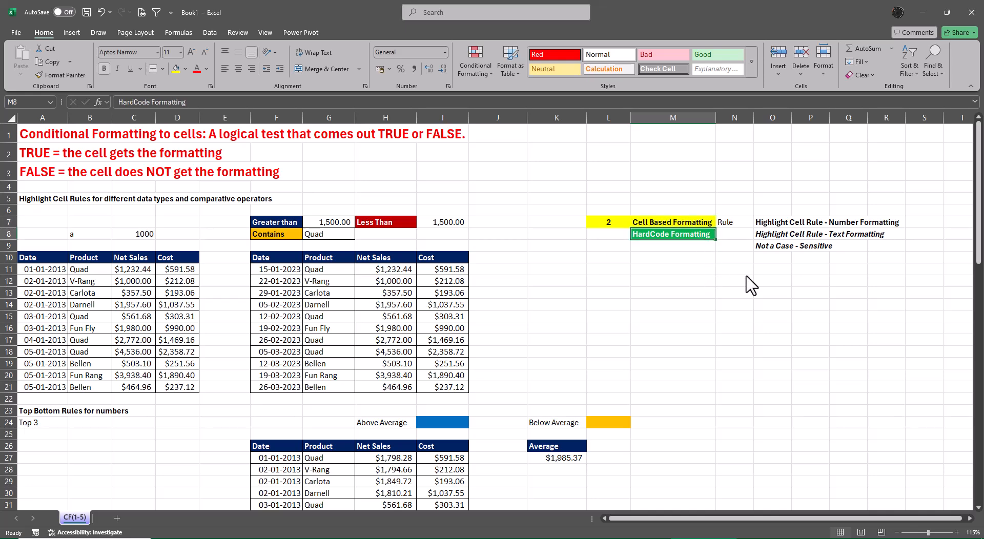
left_click(468, 54)
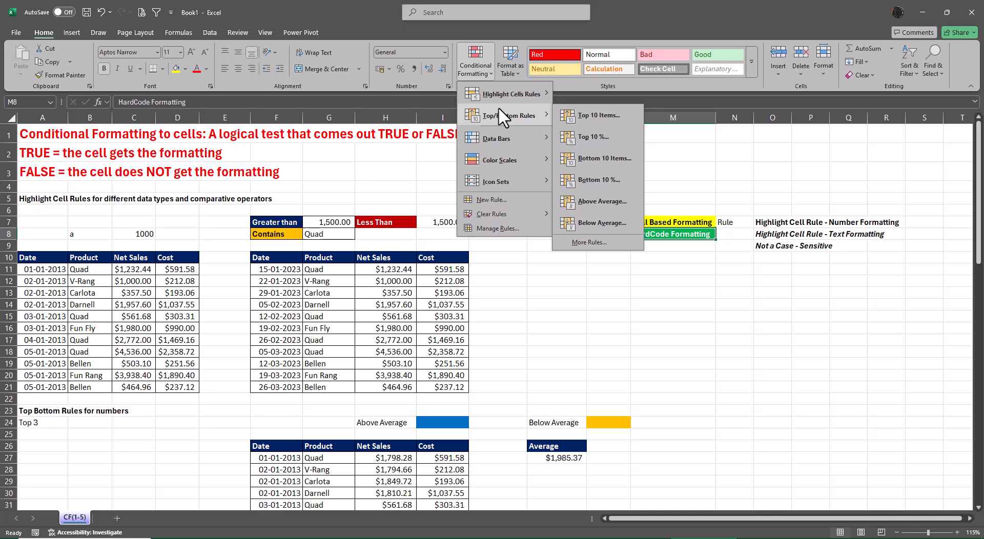
mouse_move(504, 136)
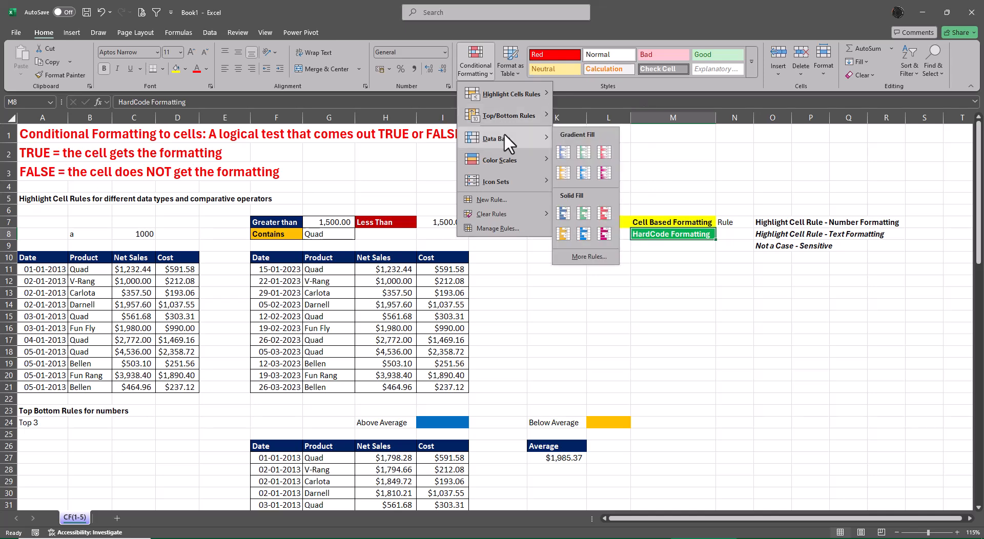
mouse_move(504, 157)
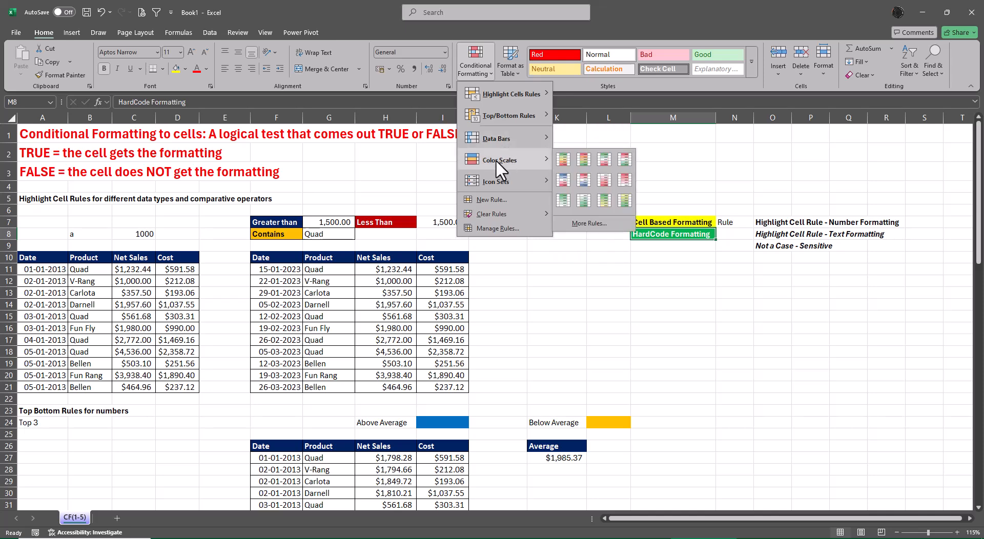
mouse_move(500, 176)
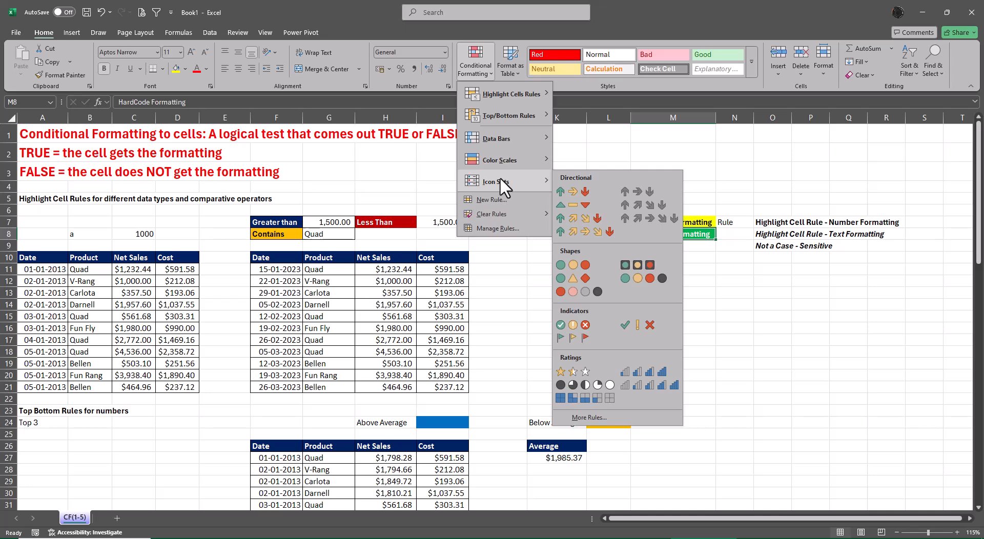
left_click(918, 422)
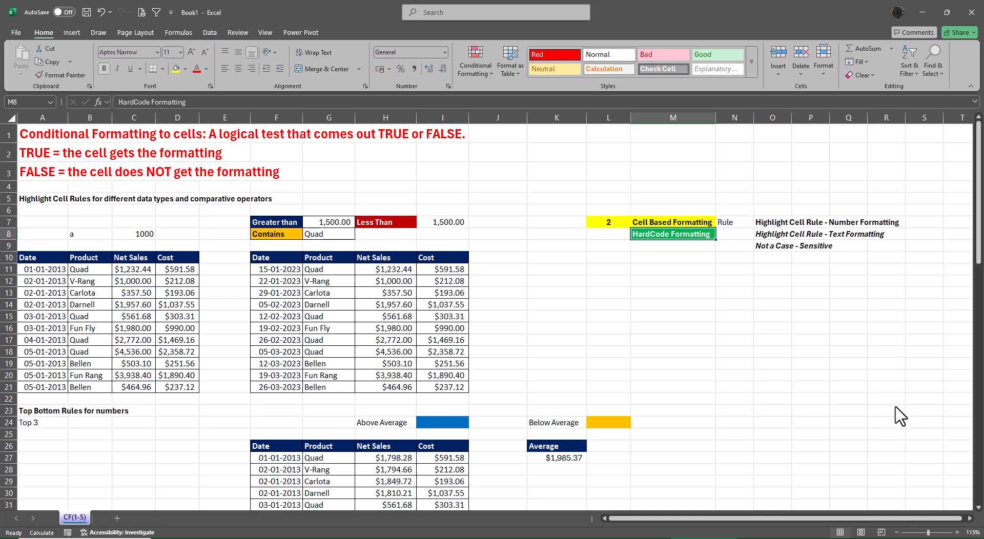
Set the Greater than threshold in G7 to 2500 and inspect the Less Than formula in I7.
left_click(261, 221)
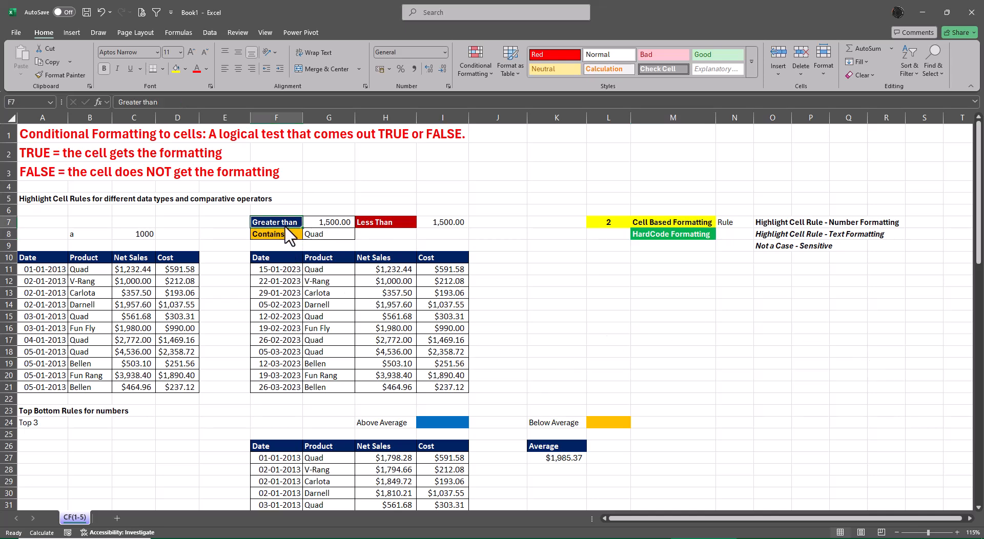
left_click_drag(286, 225, 444, 225)
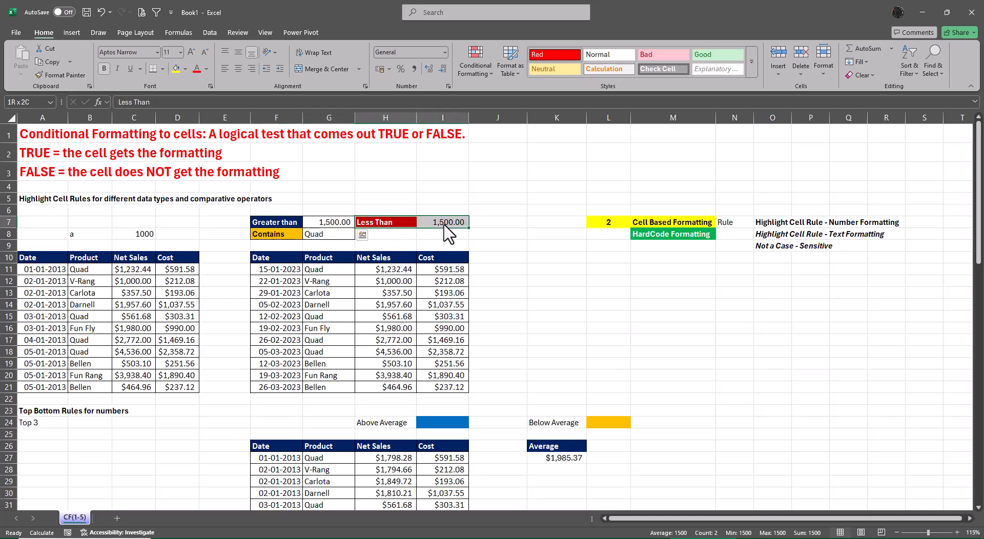
left_click(626, 305)
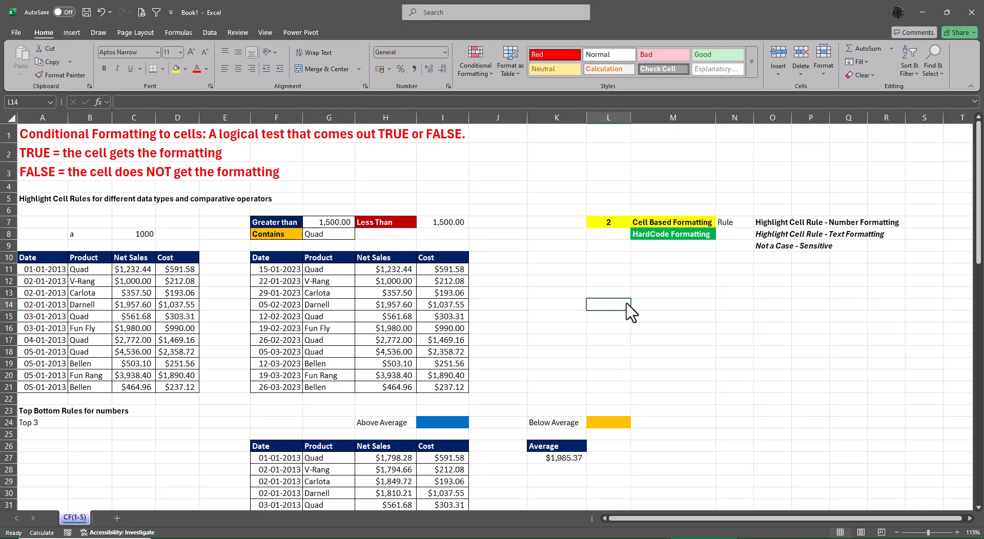
left_click(323, 224)
type("2500")
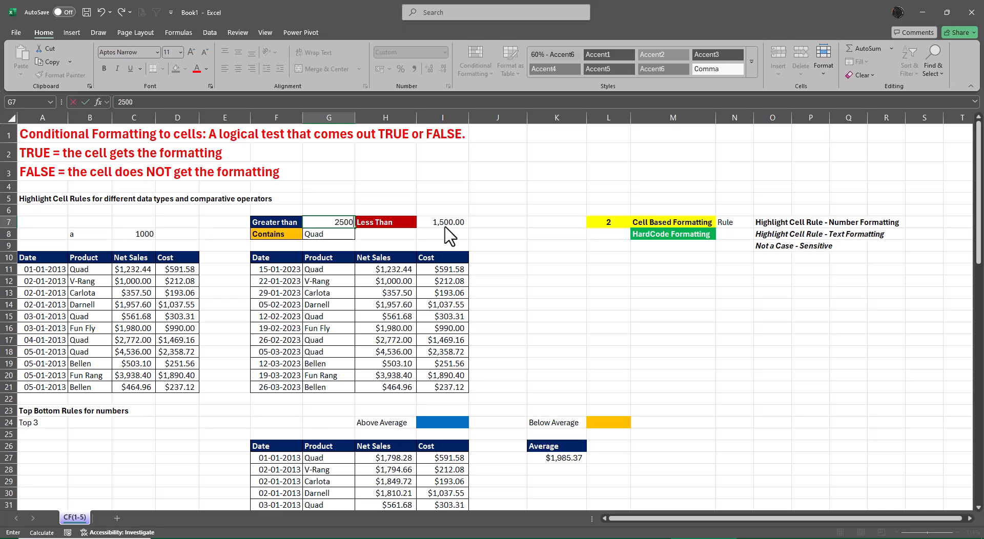
key("Return")
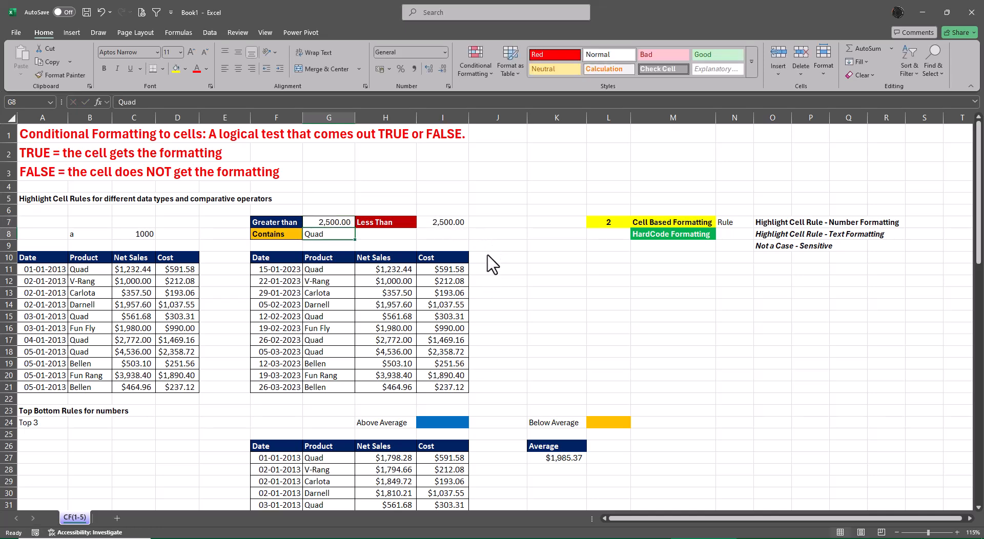
left_click(460, 228)
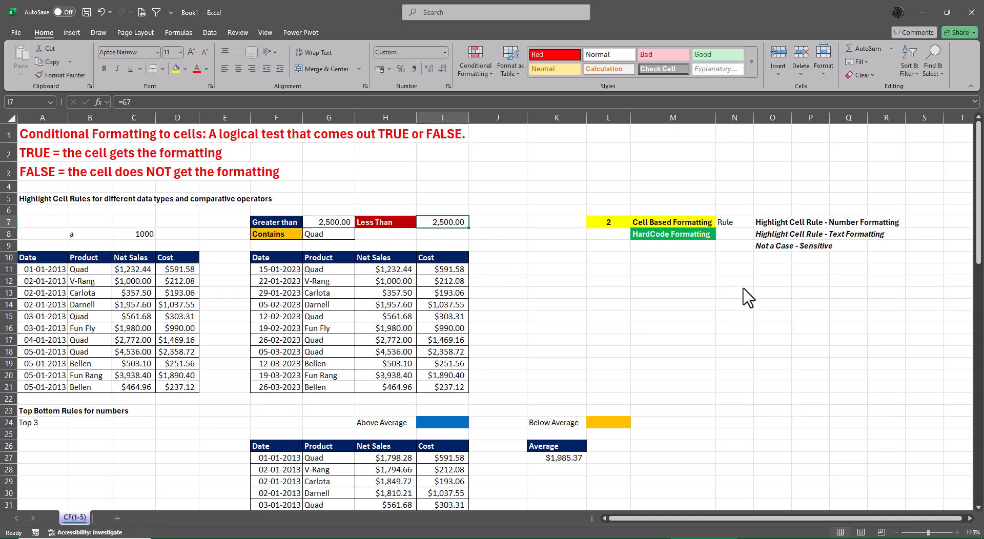
key("F2")
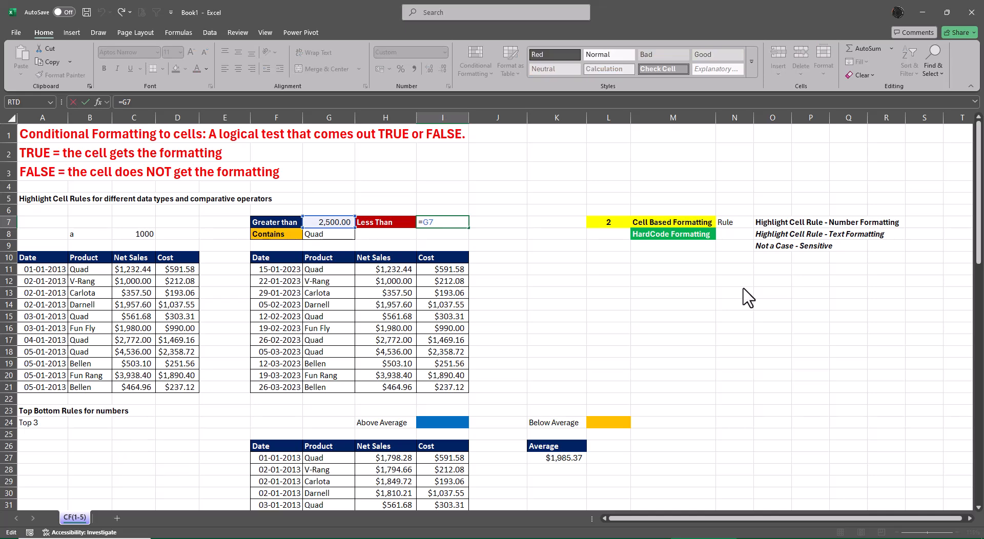
key("Return")
Set the Greater than threshold in G7 to 1500.
key("Up")
key("Left")
key("Left")
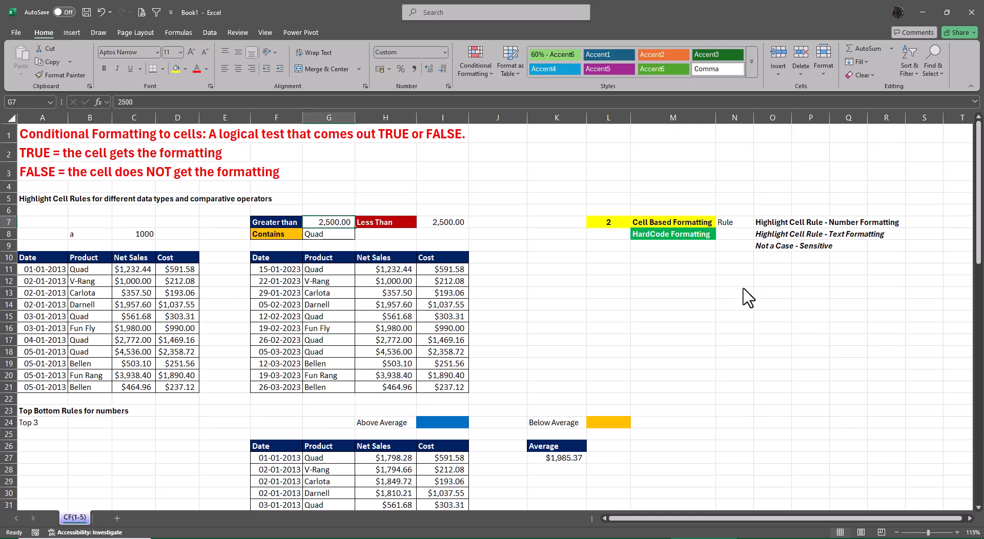
type("1500")
key("Return")
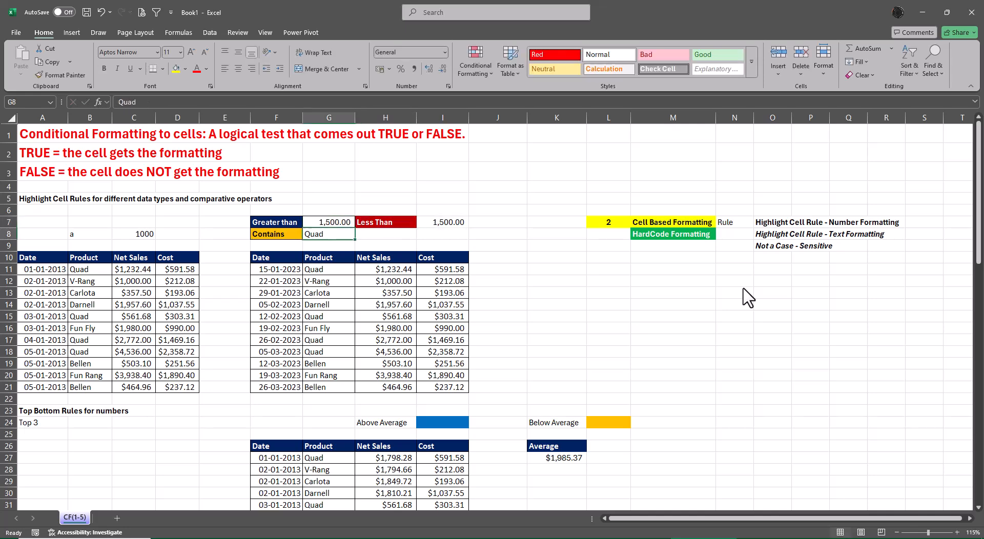
Set the Greater than threshold in G7 to 3500.
key("Up")
type("3500")
key("Return")
Start a Greater Than highlight rule on the Net Sales values H11:H21 with cell G7 as its threshold.
left_click(404, 273)
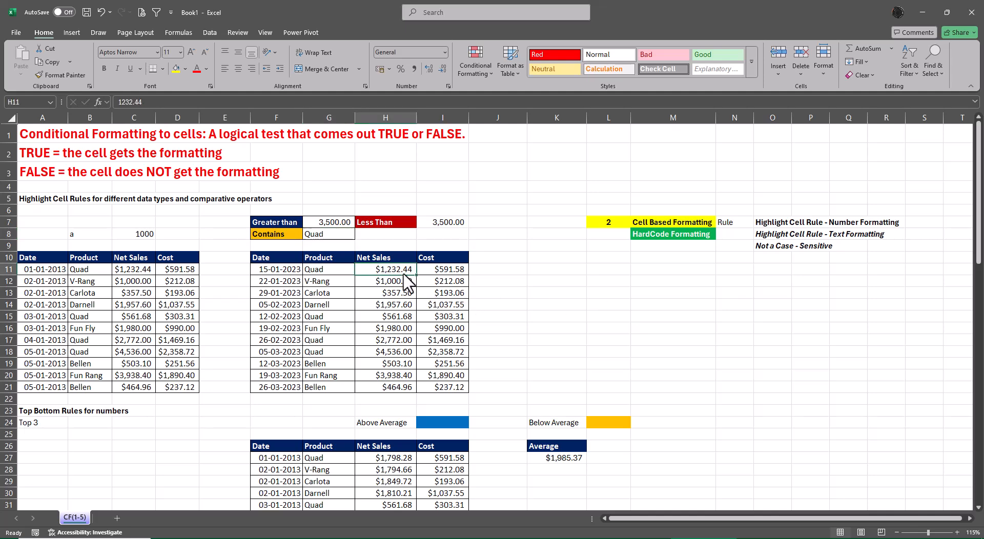
left_click_drag(407, 281, 410, 388)
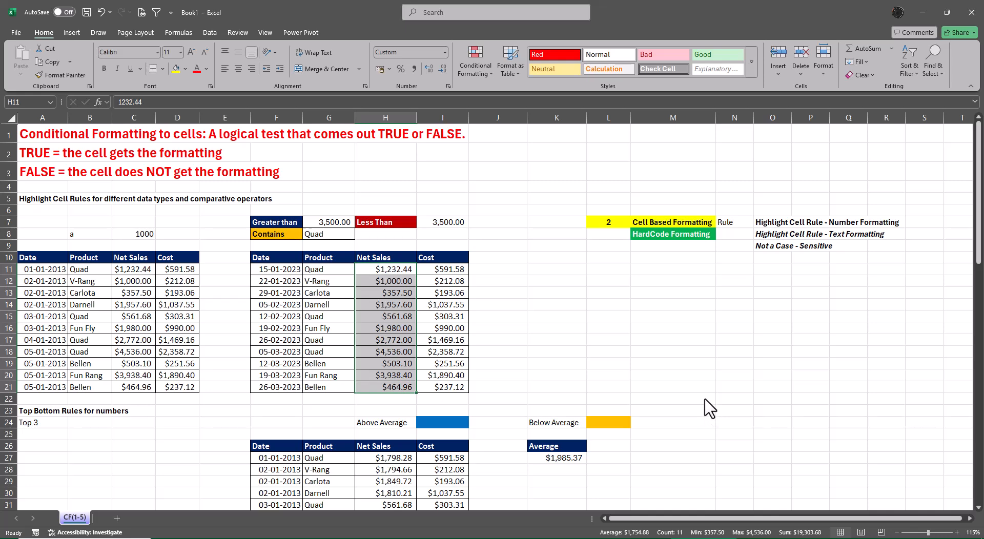
left_click(468, 70)
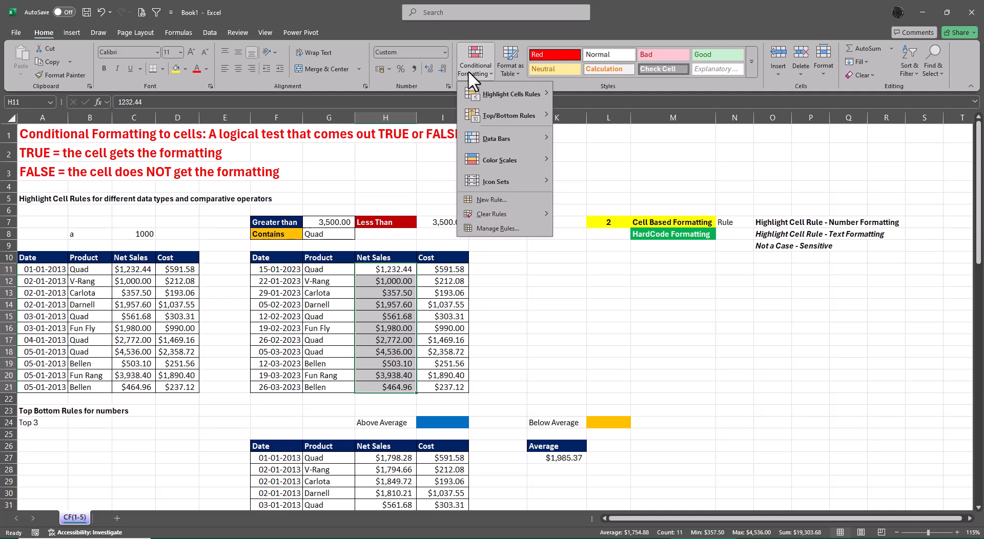
mouse_move(487, 97)
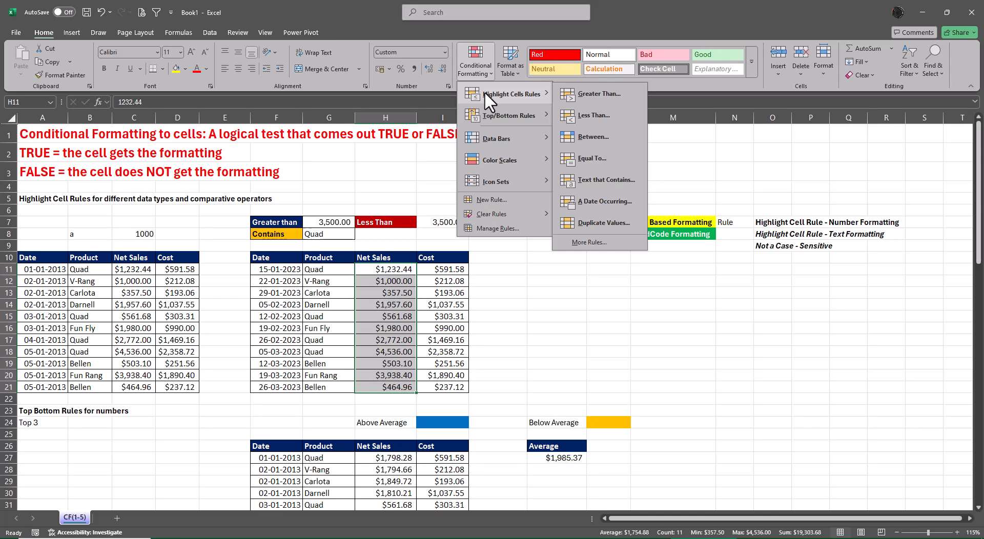
left_click(583, 96)
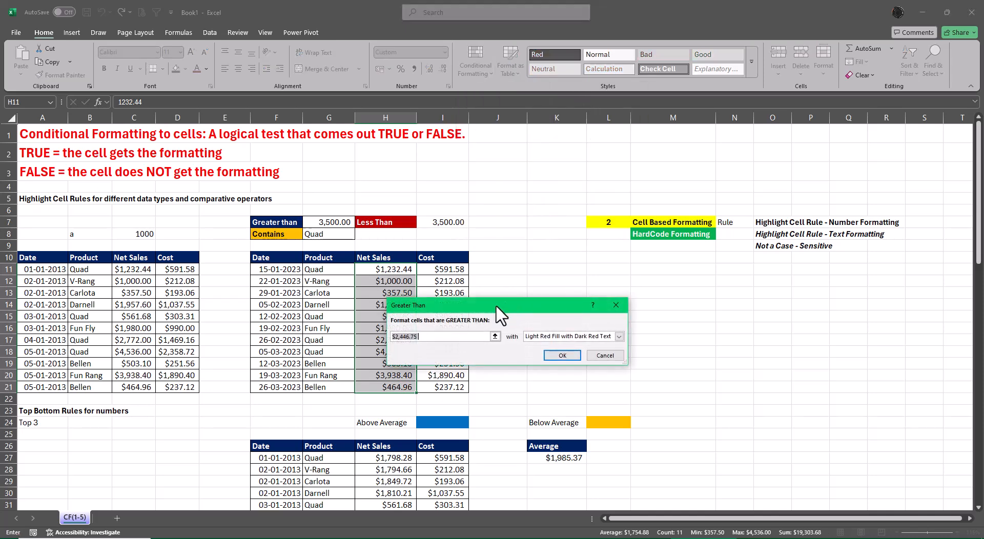
left_click_drag(499, 314, 668, 294)
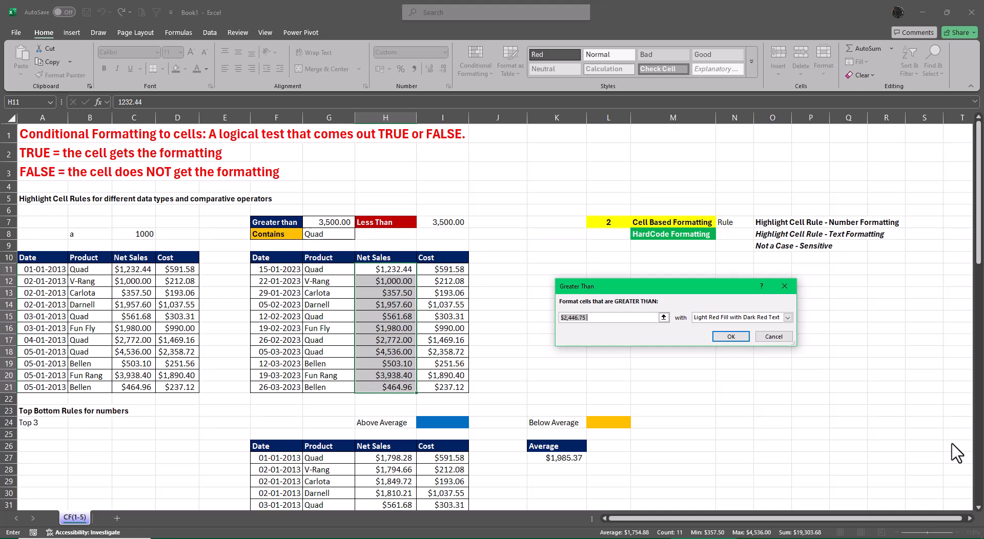
key("BackSpace")
left_click(328, 224)
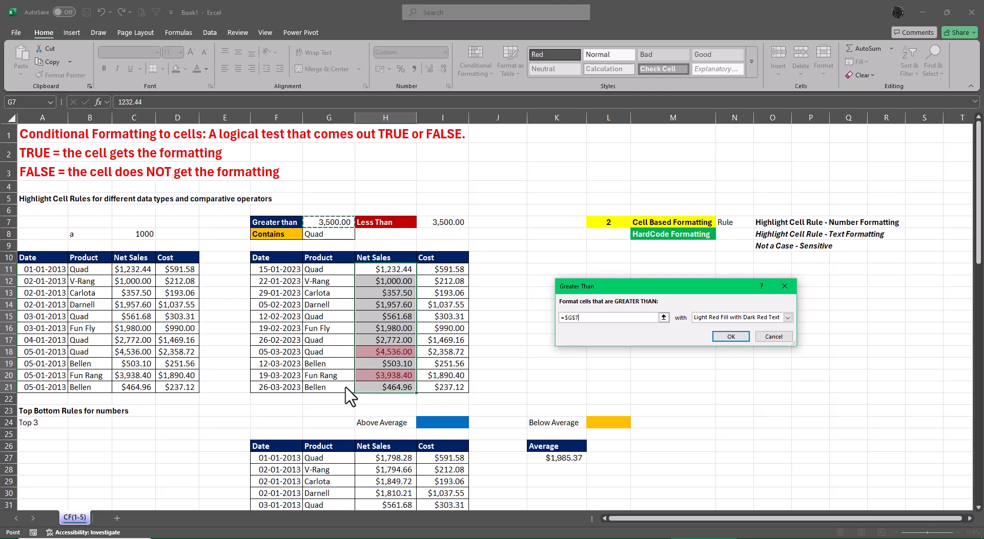
Try the green fill, yellow fill and light red fill preset formats on the Greater Than rule.
left_click(788, 317)
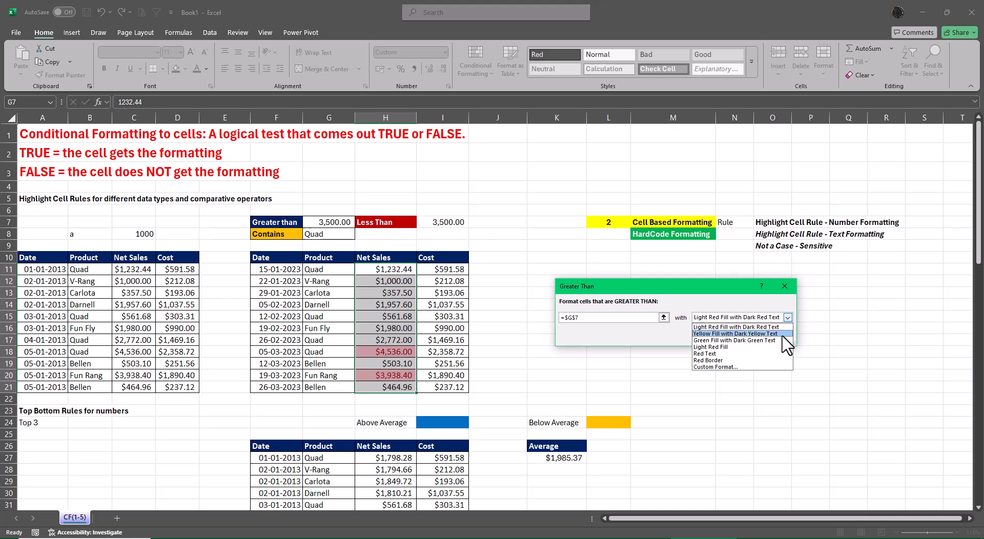
left_click(773, 340)
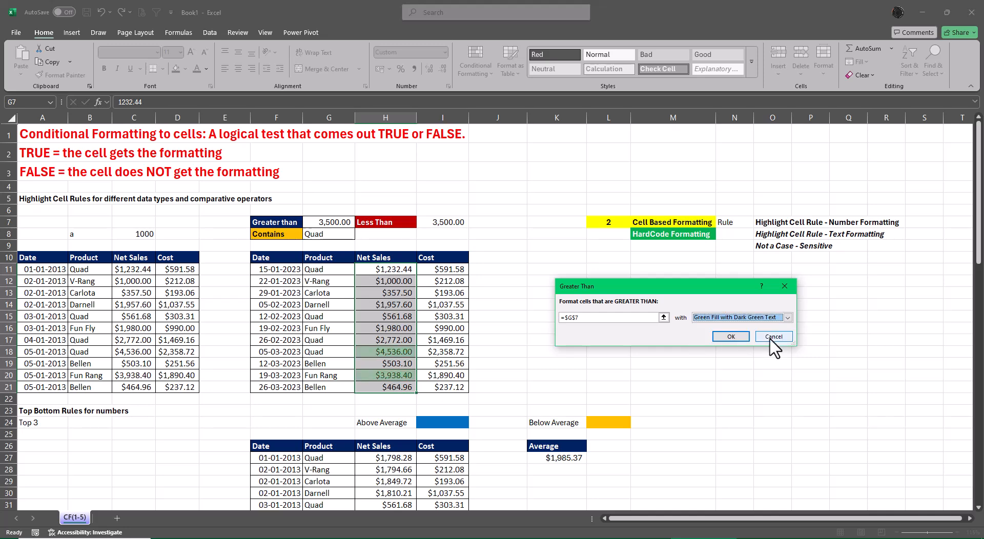
left_click(787, 317)
left_click(768, 334)
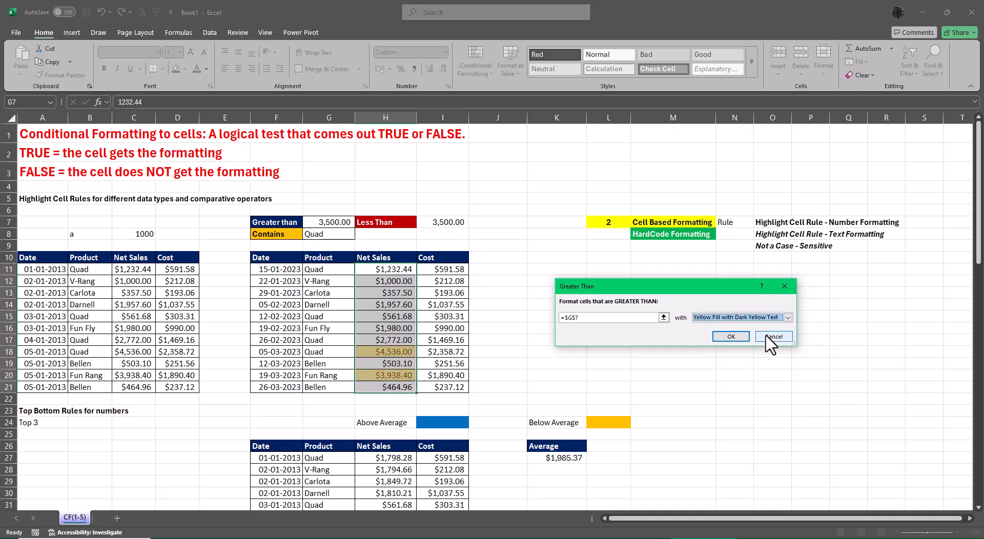
left_click(788, 317)
left_click(733, 347)
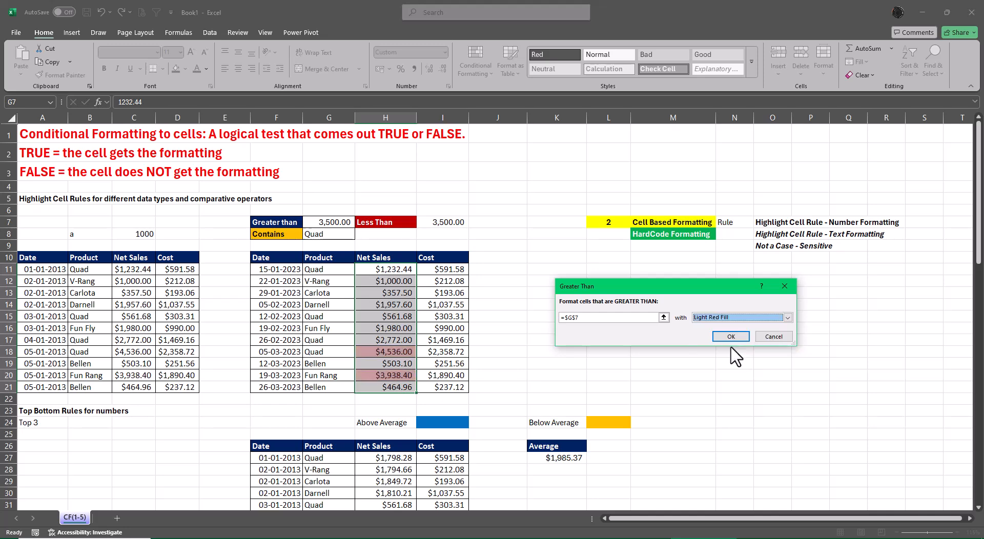
Switch the Greater Than rule to a custom format with a dark blue background fill.
left_click(788, 318)
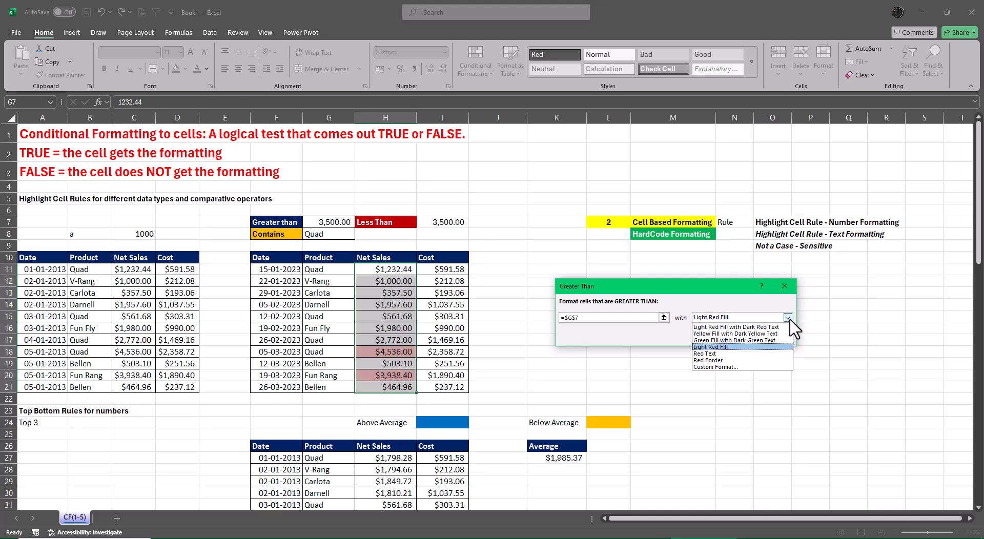
left_click(714, 366)
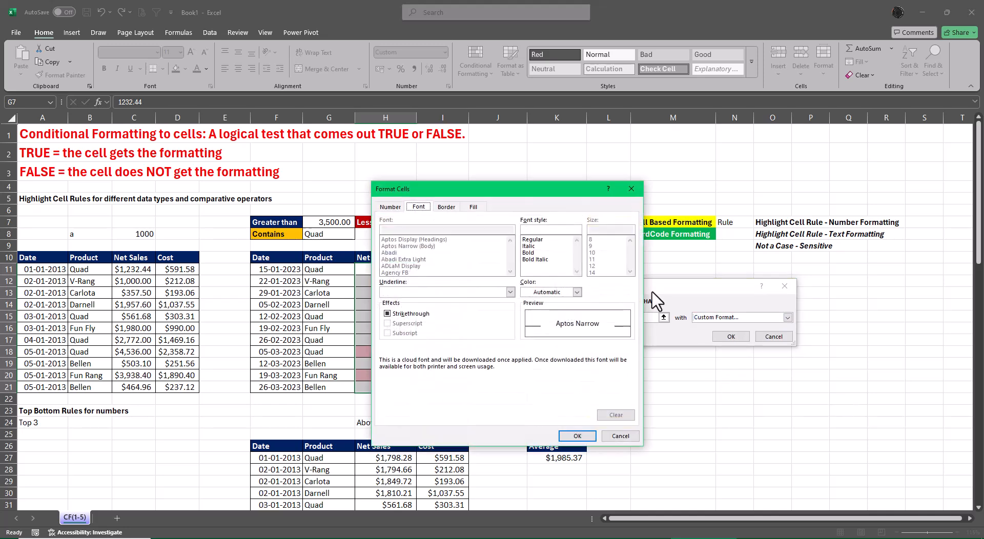
left_click_drag(481, 193, 650, 190)
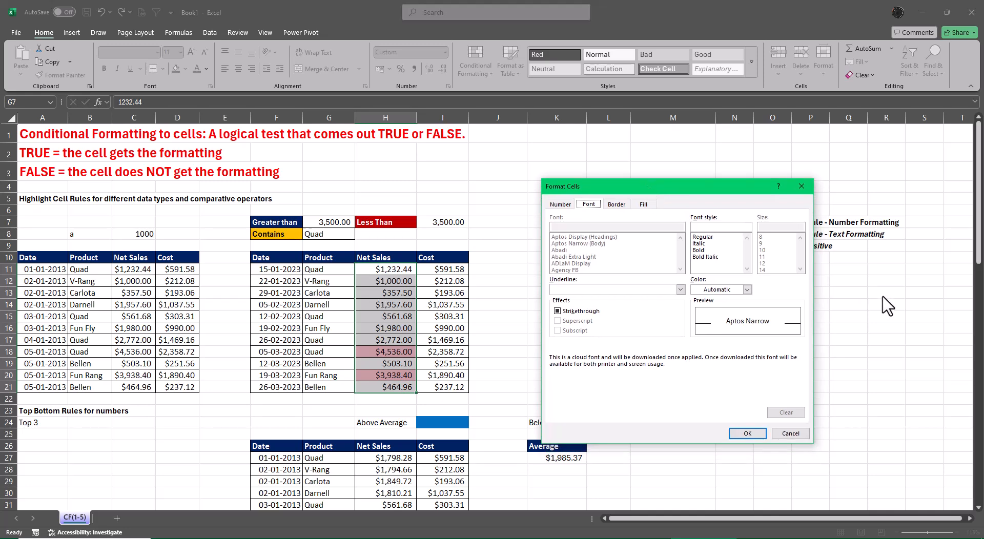
left_click(643, 204)
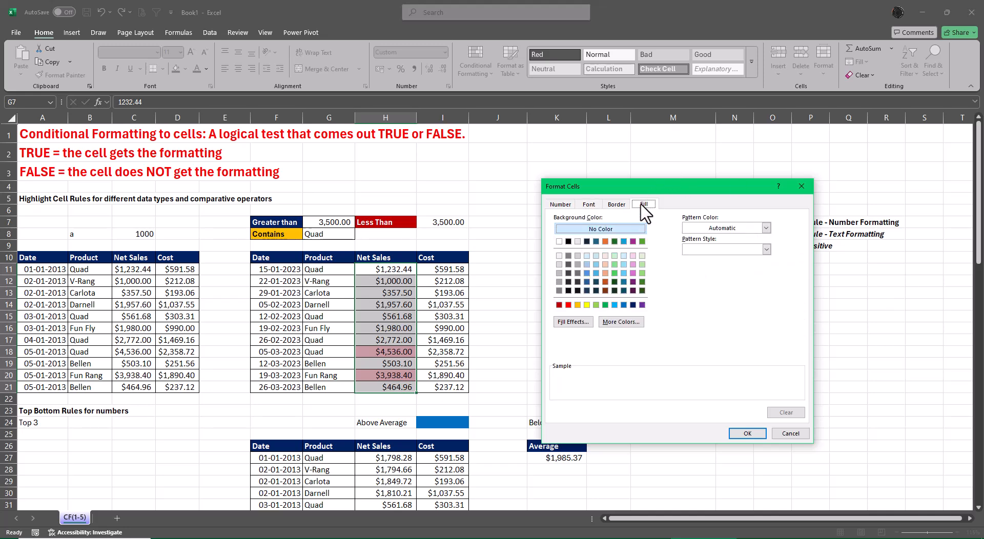
left_click(605, 304)
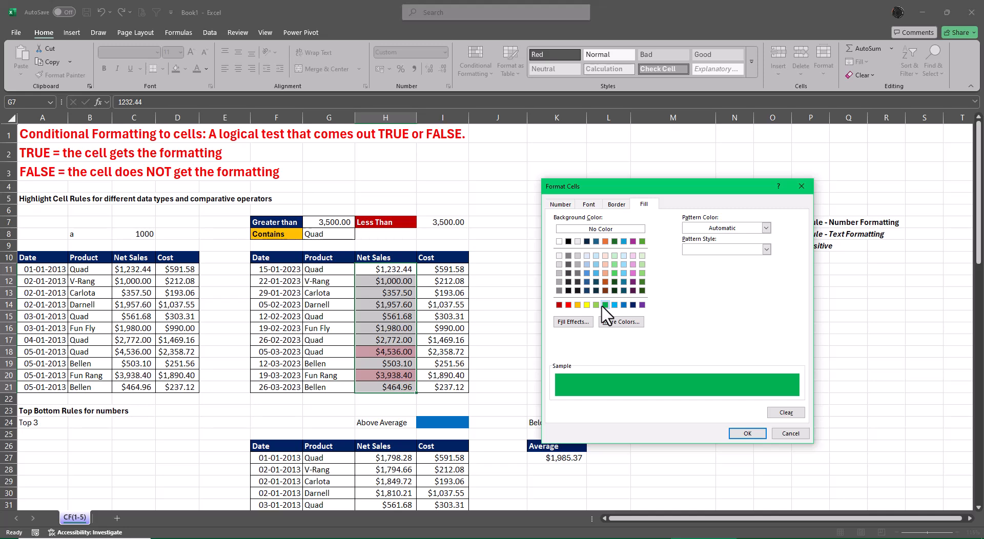
left_click(633, 306)
Add a bold white font to the custom format and apply the Greater Than rule to the Net Sales values.
left_click(588, 204)
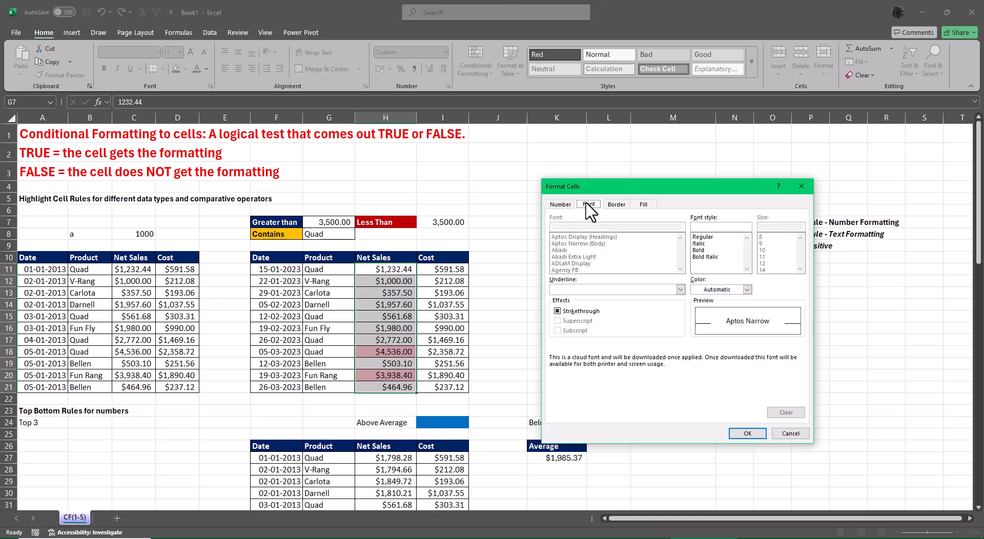
left_click(704, 250)
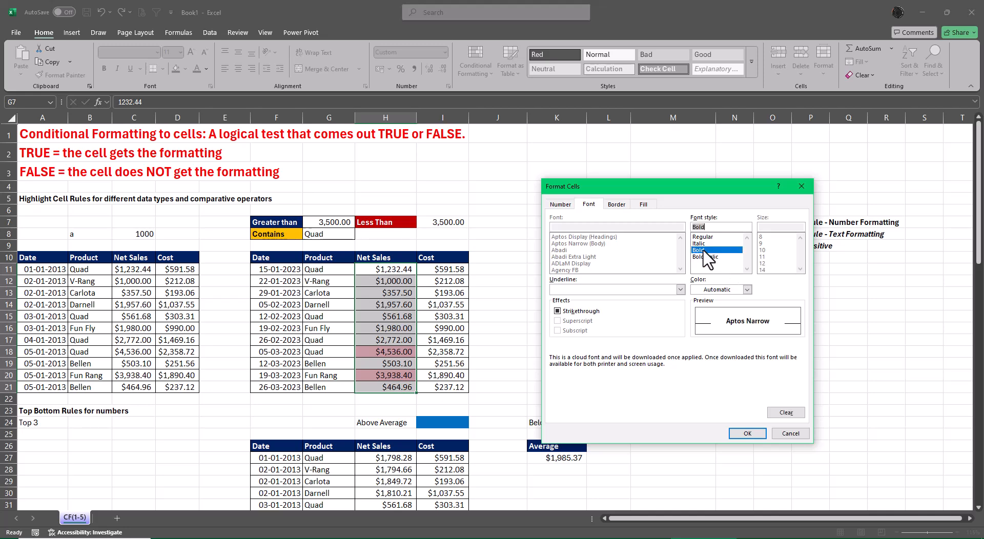
left_click(747, 289)
left_click(697, 334)
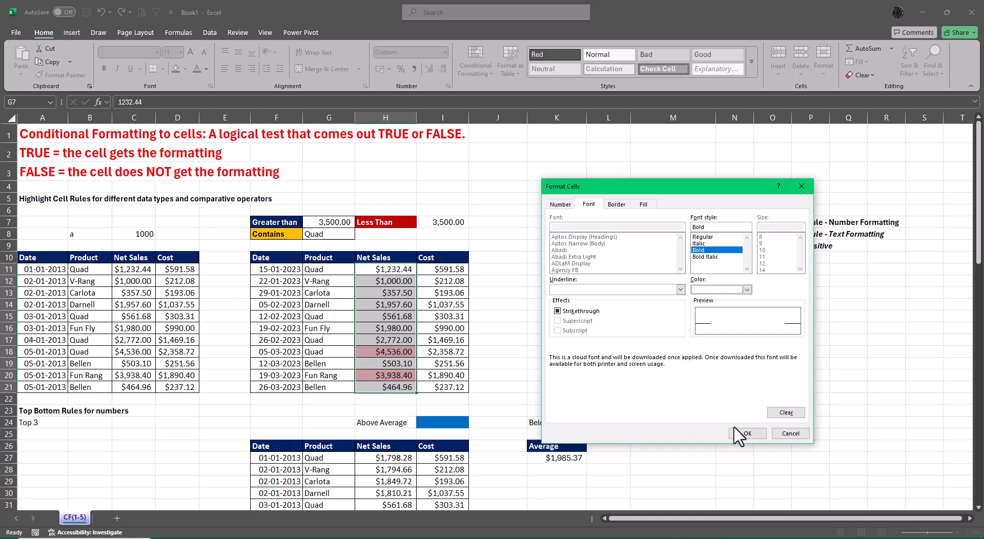
left_click(744, 435)
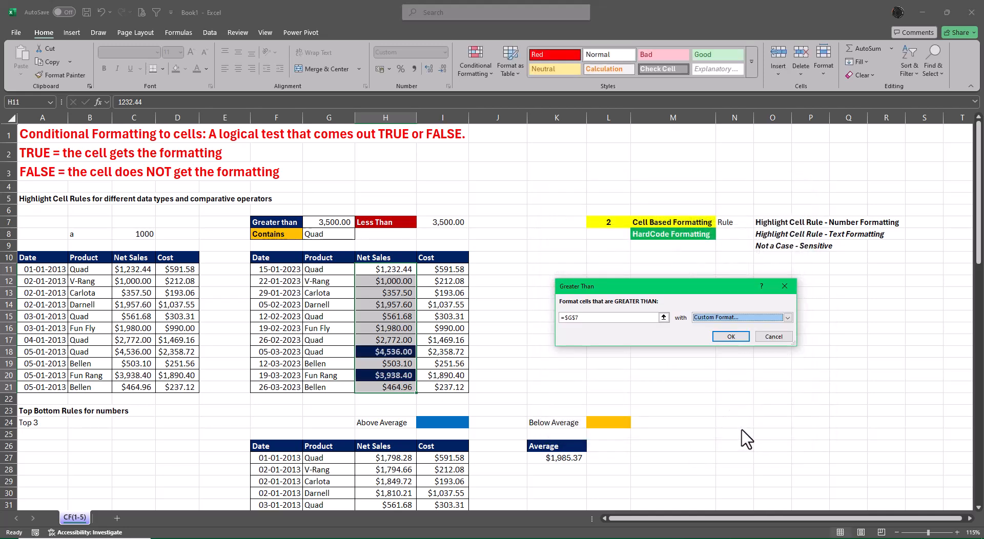
left_click(731, 336)
left_click(810, 386)
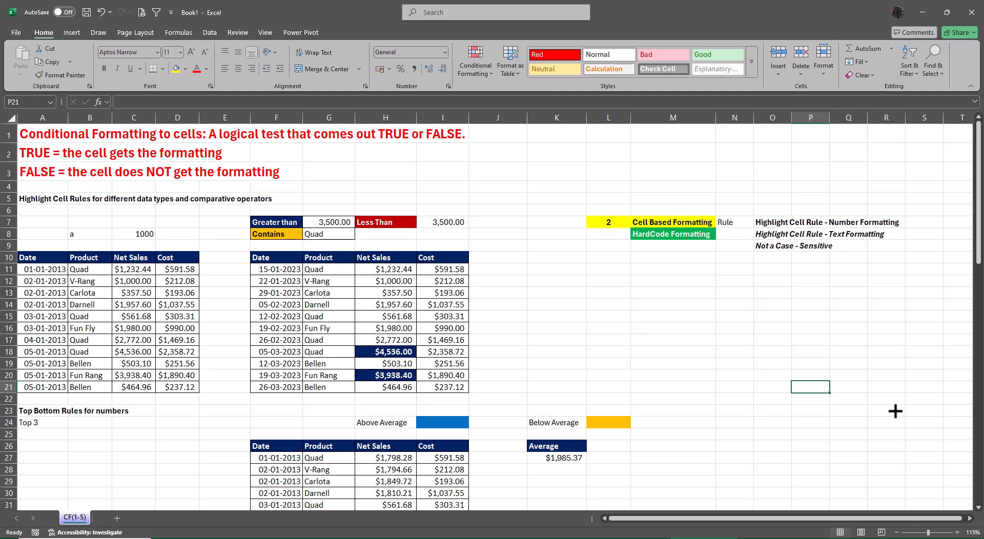
Test the Greater Than rule by setting the threshold in G7 to 1500, 3500 and finally 2500.
left_click(332, 222)
type("1500")
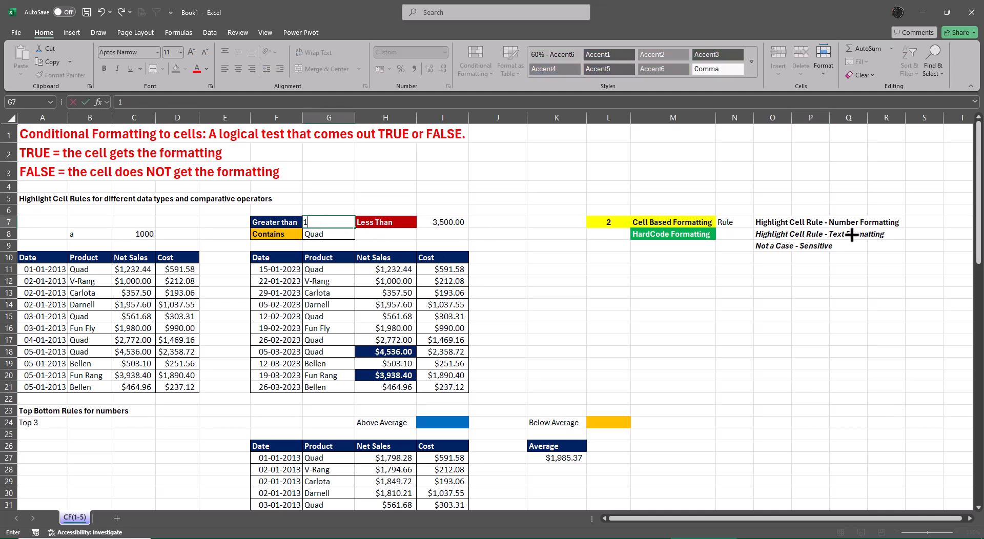
key("Return")
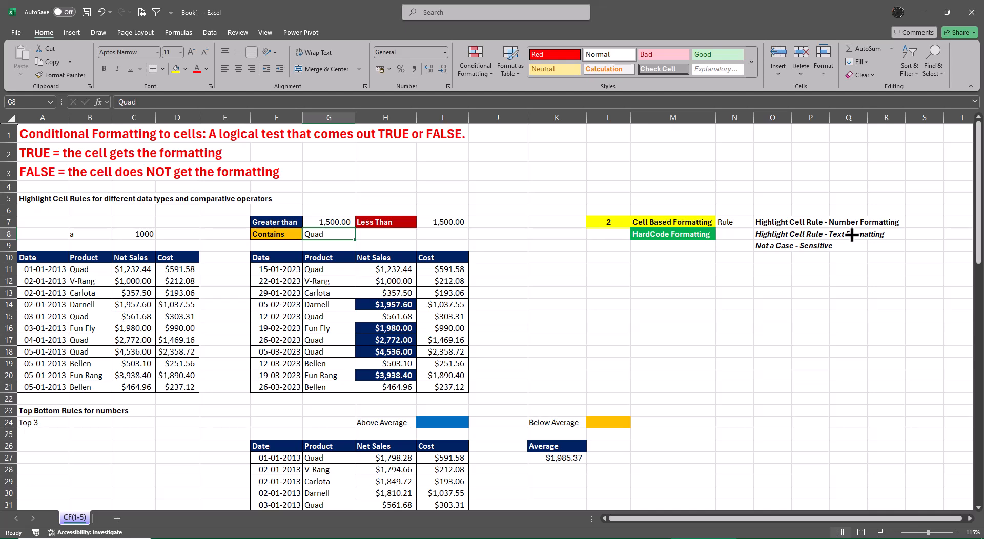
key("Up")
type("3500")
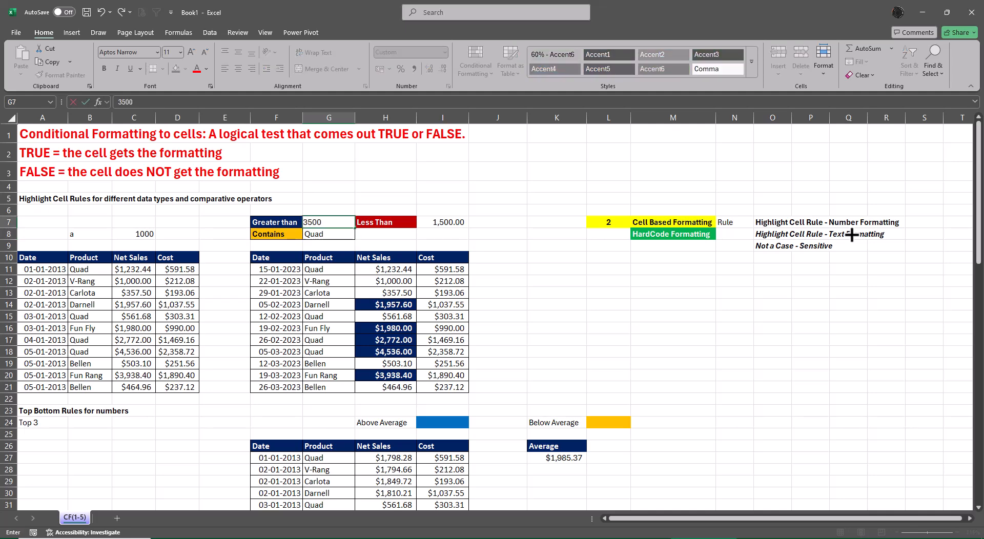
key("ctrl+Return")
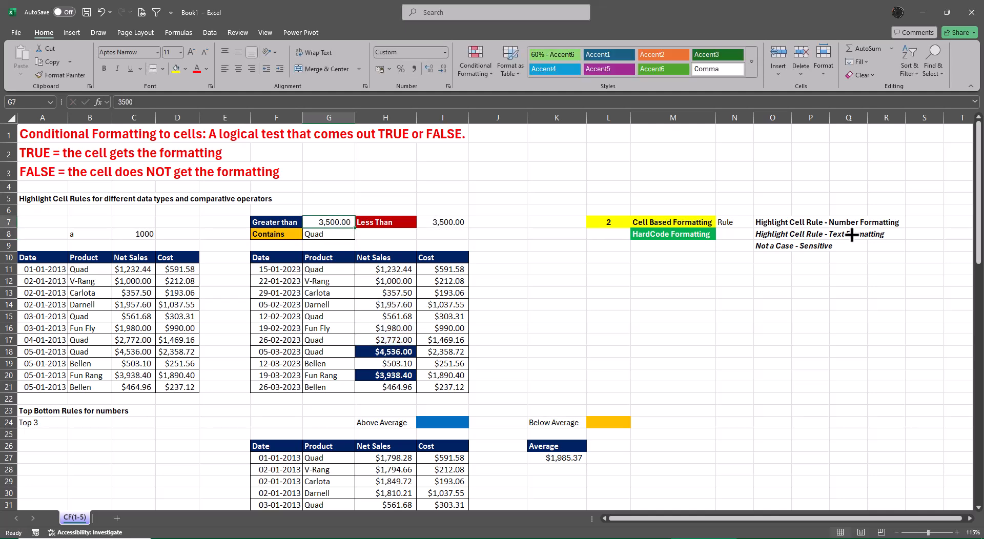
type("2500")
key("Return")
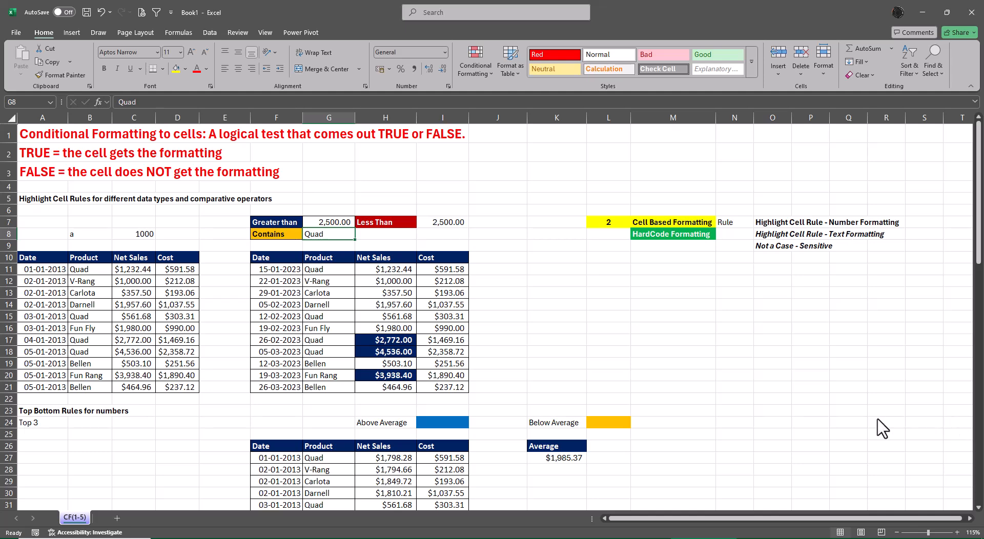
Start a Less Than highlight rule on the Net Sales values H11:H21 with cell I7 as its threshold.
left_click_drag(397, 270, 396, 389)
left_click(460, 58)
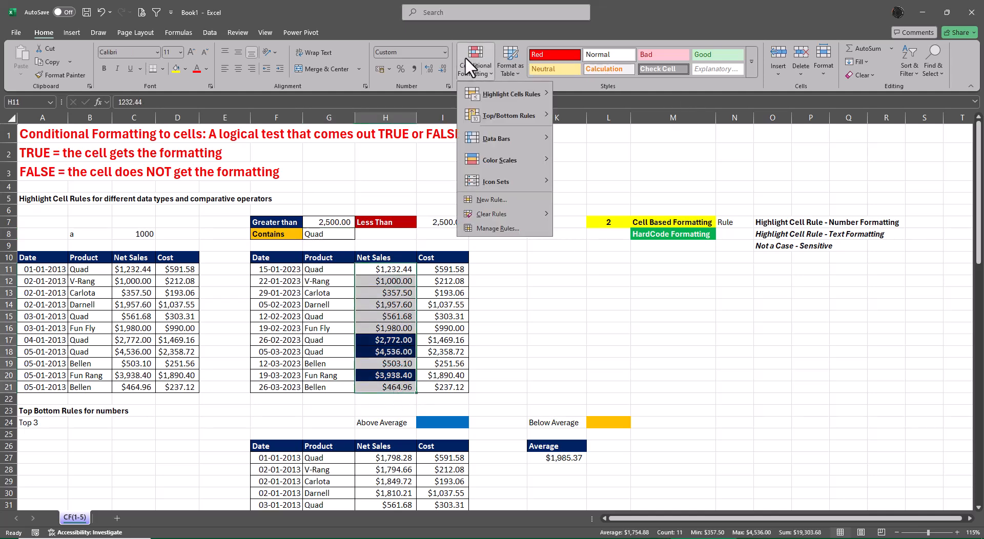
mouse_move(499, 103)
left_click(594, 116)
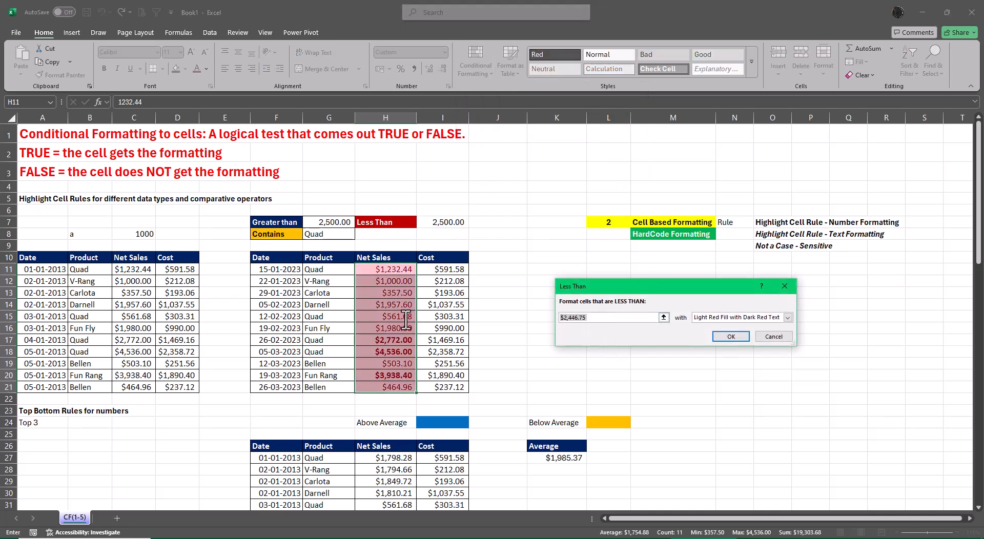
key("BackSpace")
left_click(444, 221)
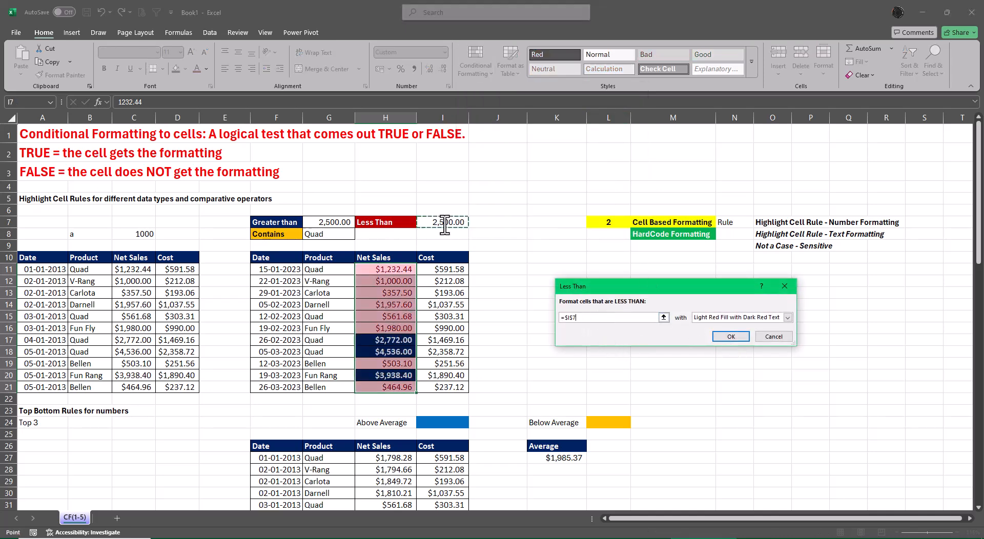
Give the Less Than rule a custom format with dark red fill and bold white font, and apply it.
left_click(786, 318)
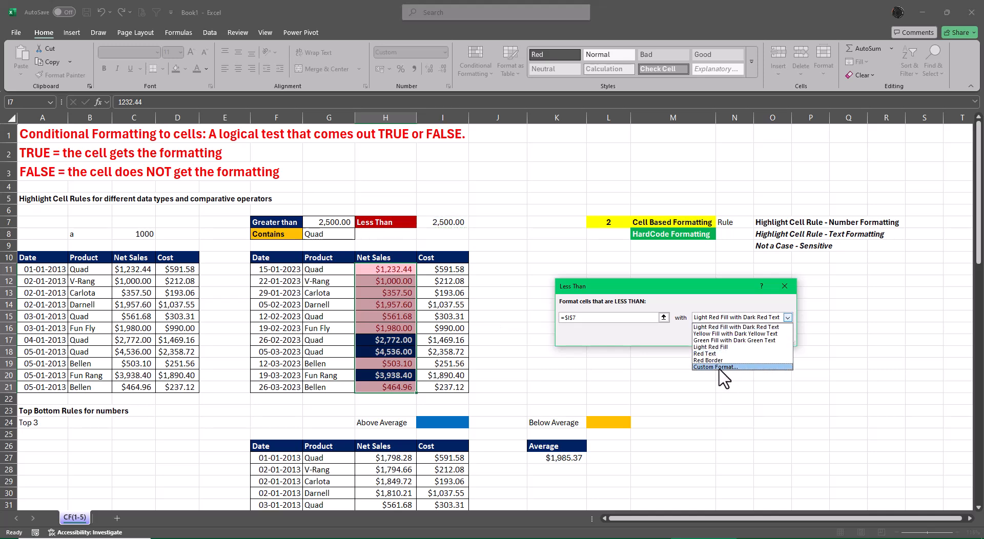
left_click(715, 368)
left_click(642, 188)
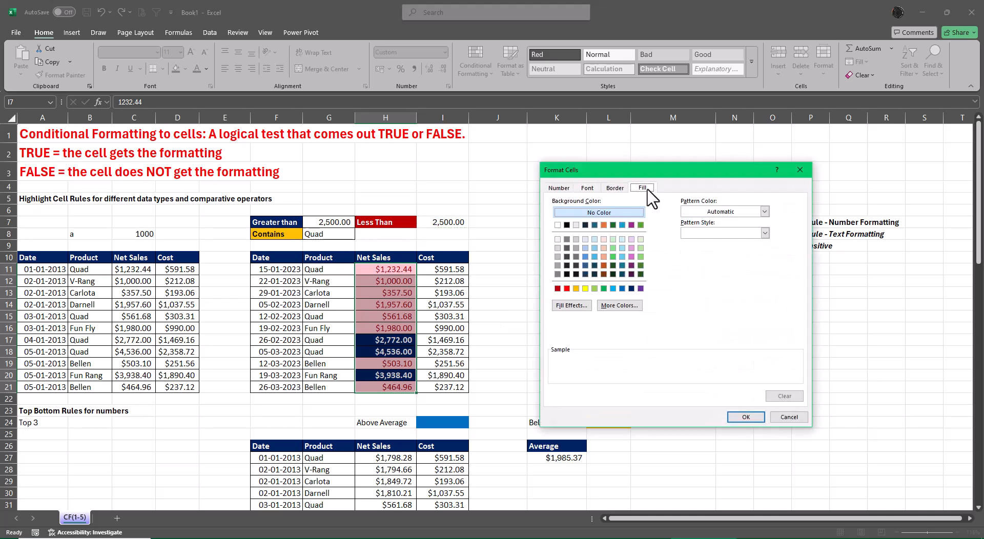
left_click(593, 188)
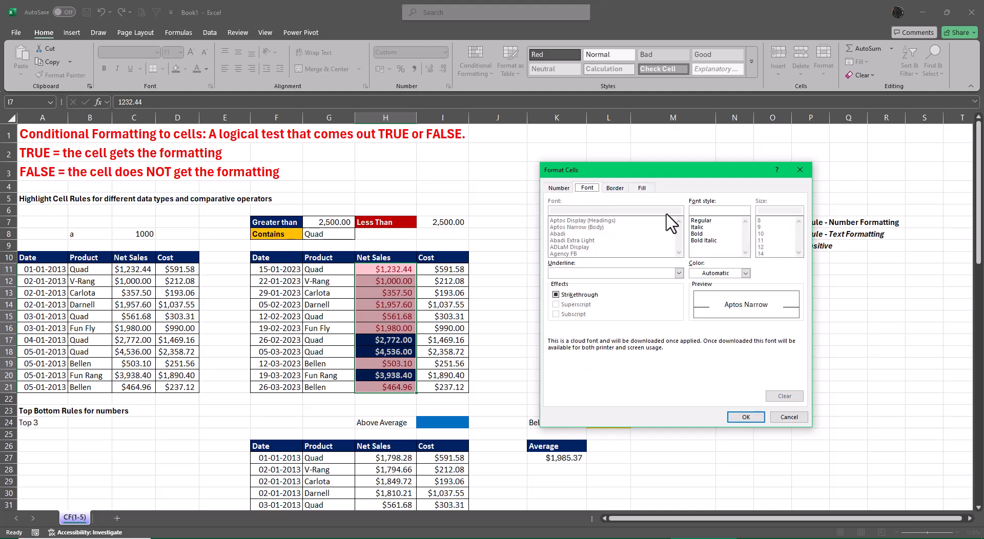
left_click(700, 234)
left_click(706, 273)
left_click(695, 317)
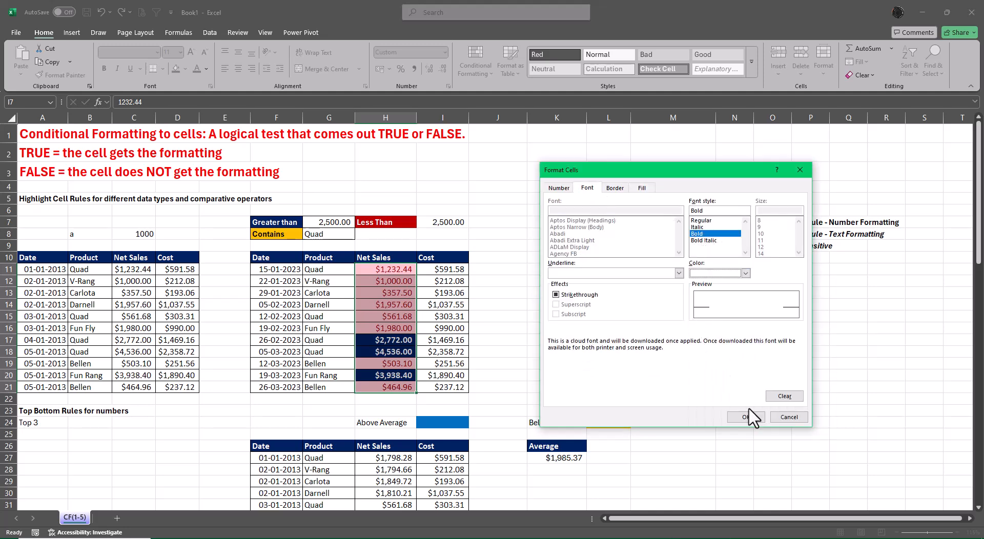
left_click(746, 414)
left_click(728, 337)
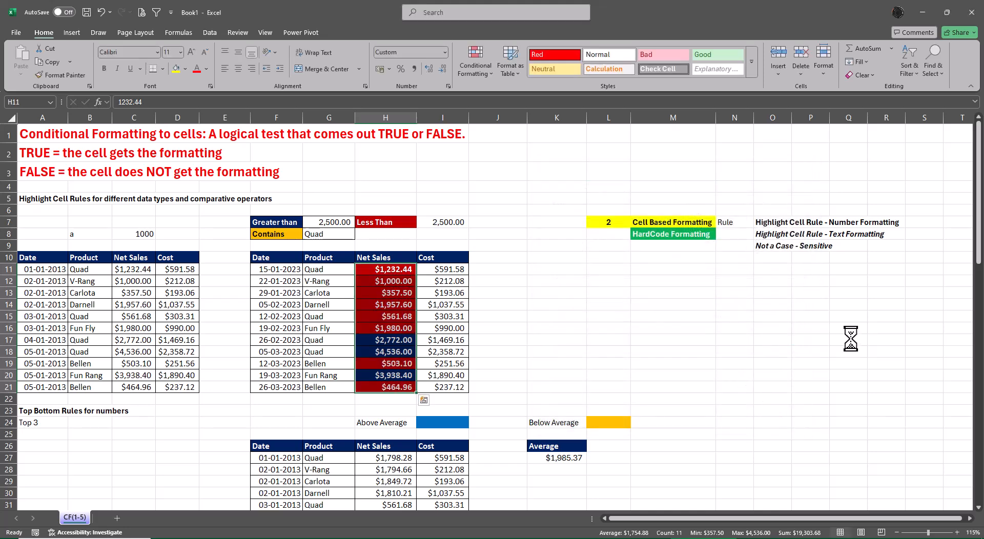
left_click(848, 340)
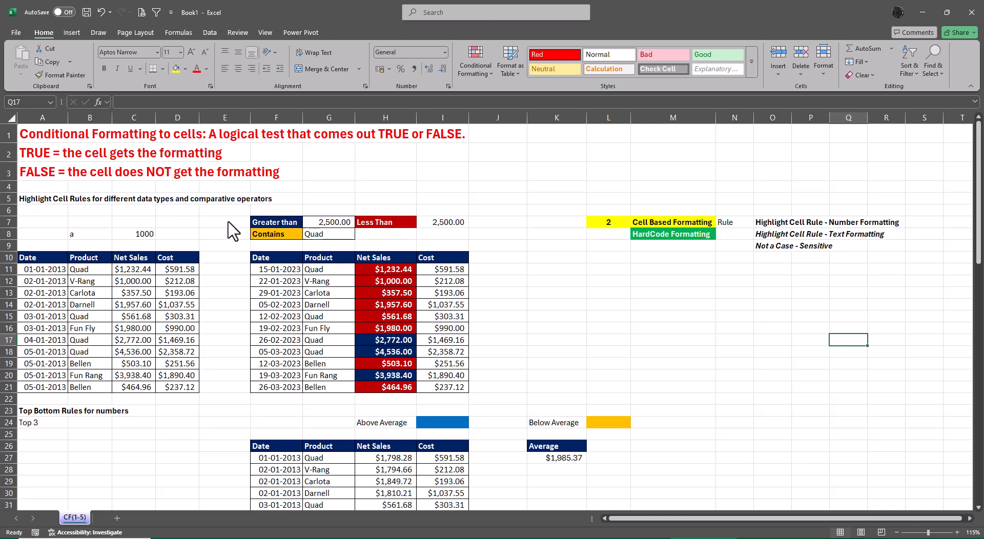
Test both highlight rules by setting the threshold in G7 to 1500, 3500 and finally 500.
left_click(341, 224)
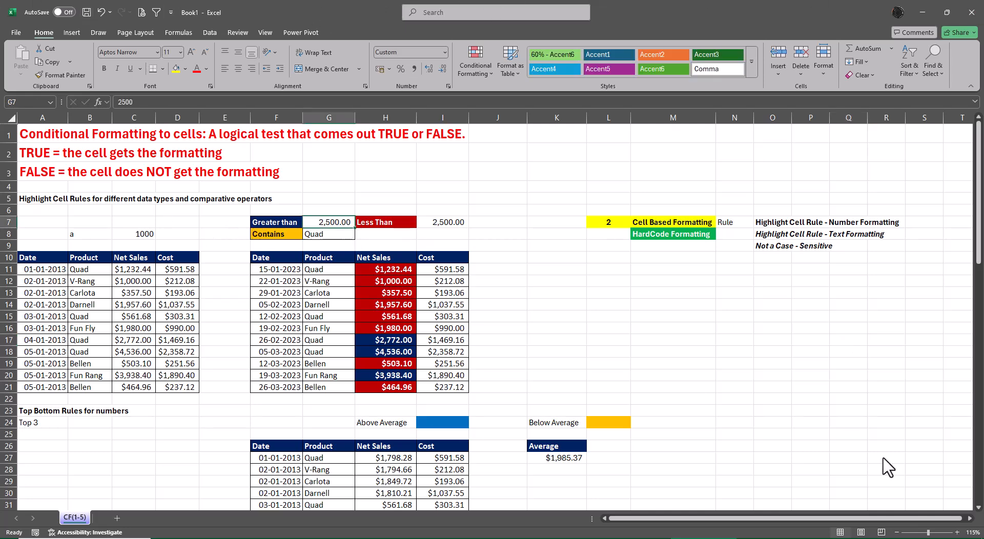
type("1500")
key("Return")
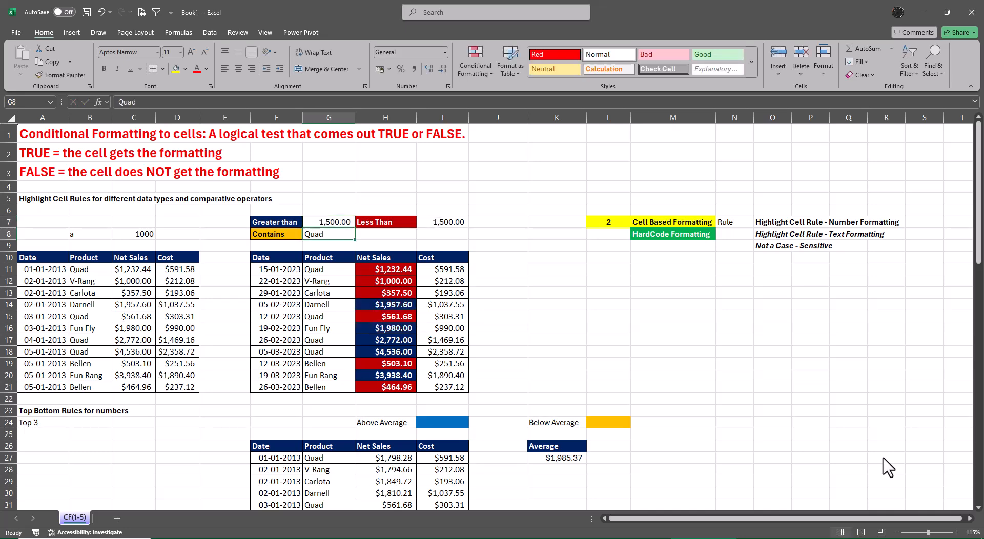
key("Up")
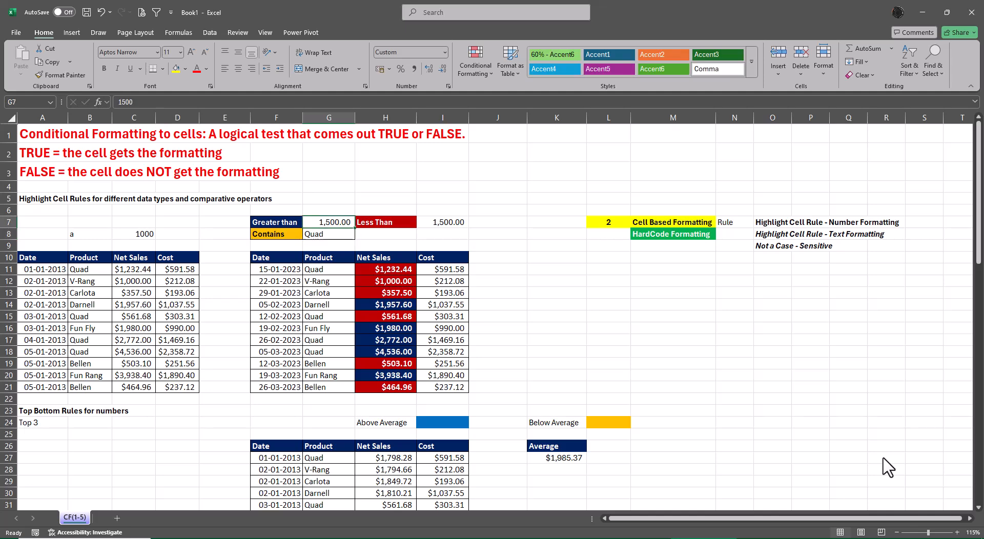
type("3500")
key("Return")
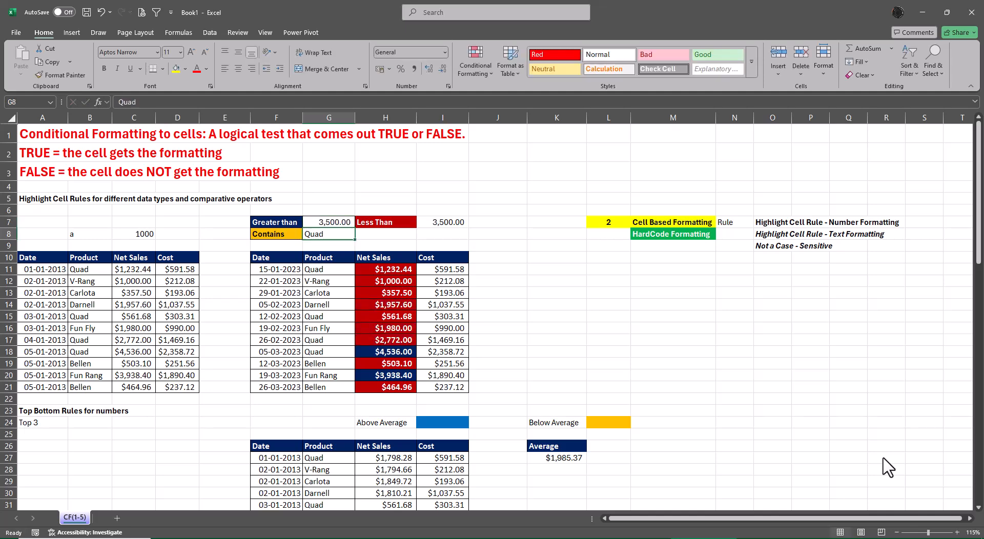
key("Up")
type("500")
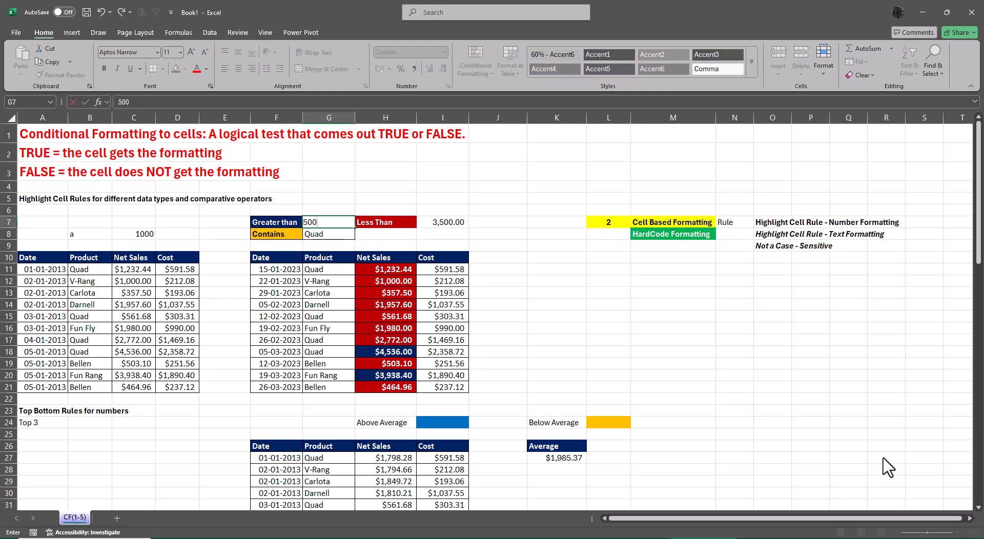
key("Return")
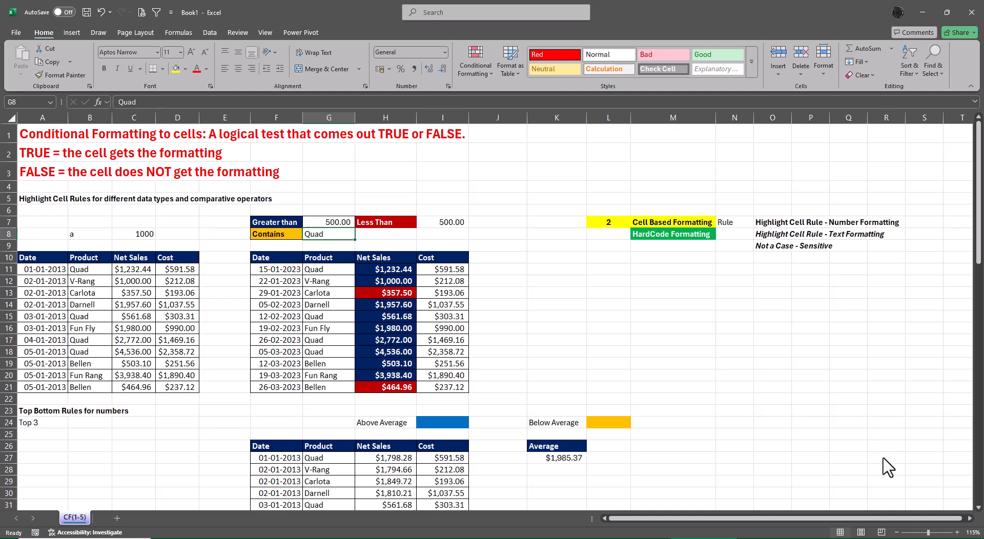
Select the first Product value, cell G11, in the second table.
key("Down")
key("Down")
key("Down")
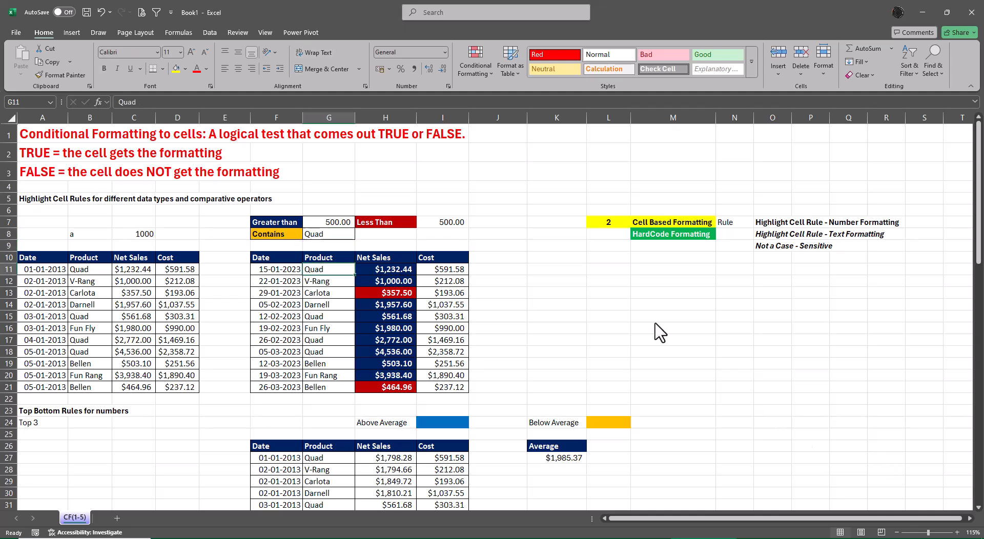
left_click(463, 64)
mouse_move(479, 91)
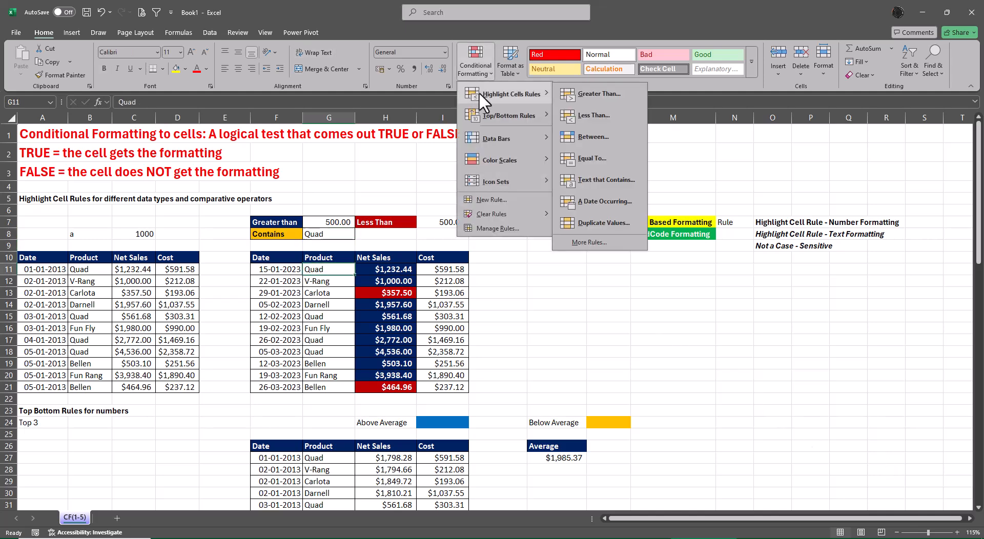
left_click(600, 180)
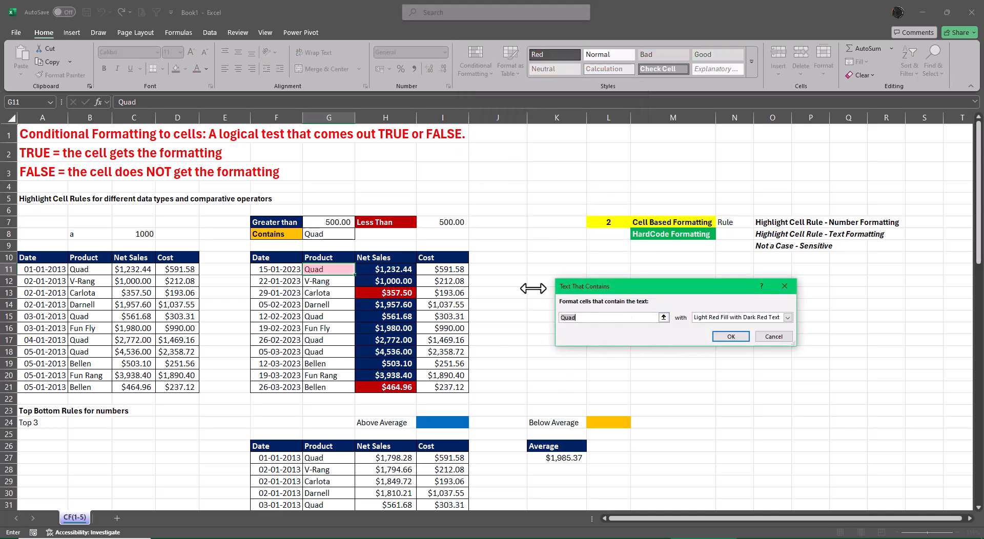
left_click(779, 340)
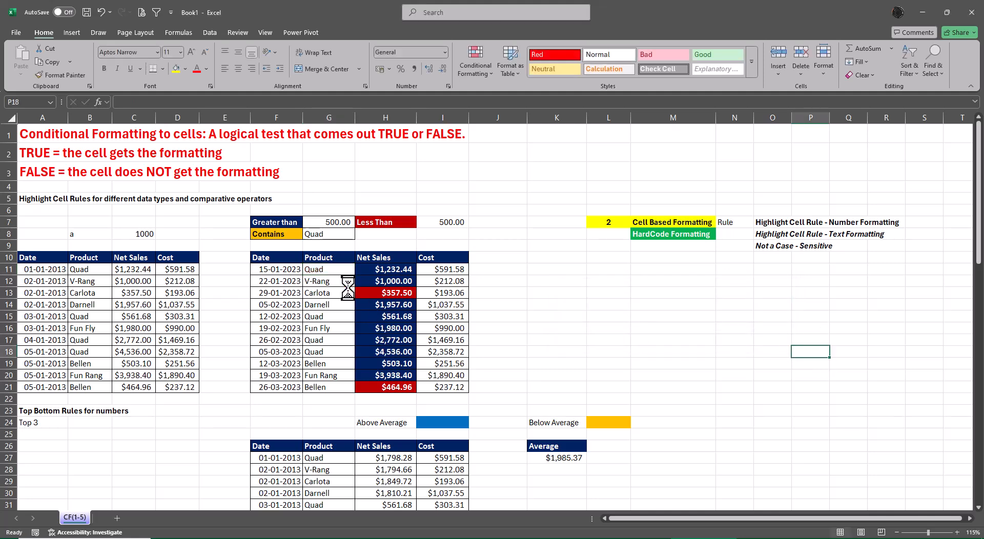
Select the Product values G11:G21 in the second table.
left_click_drag(324, 270, 328, 385)
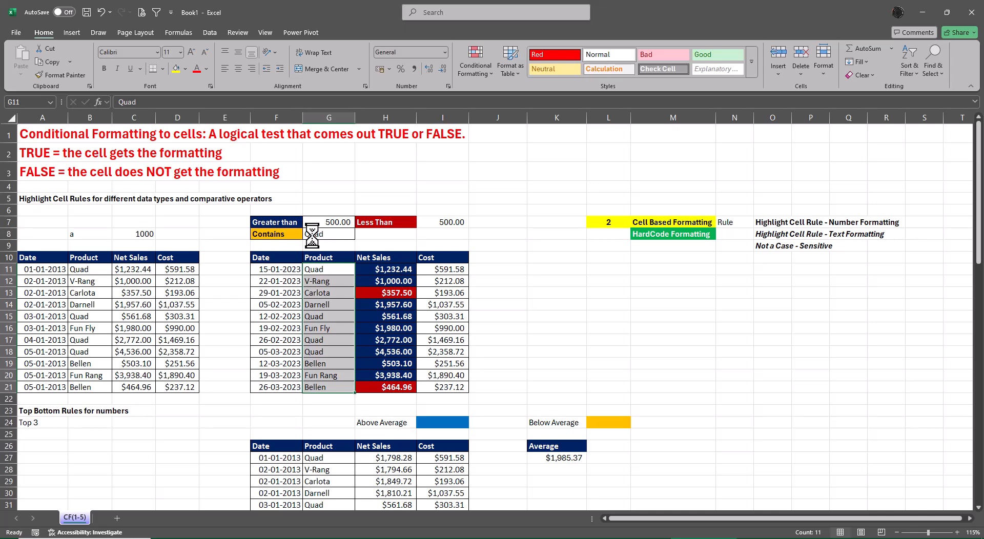
left_click(475, 69)
mouse_move(482, 91)
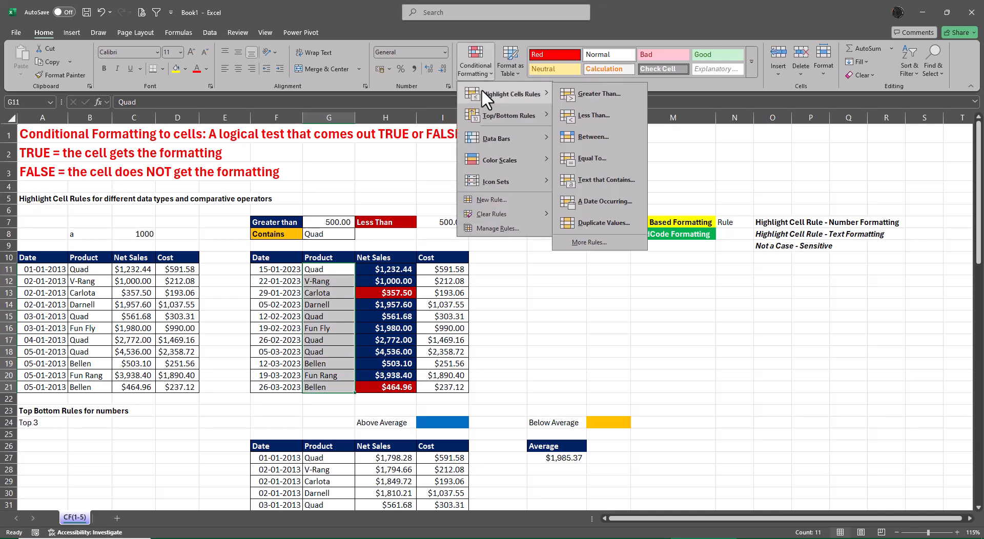
left_click(607, 180)
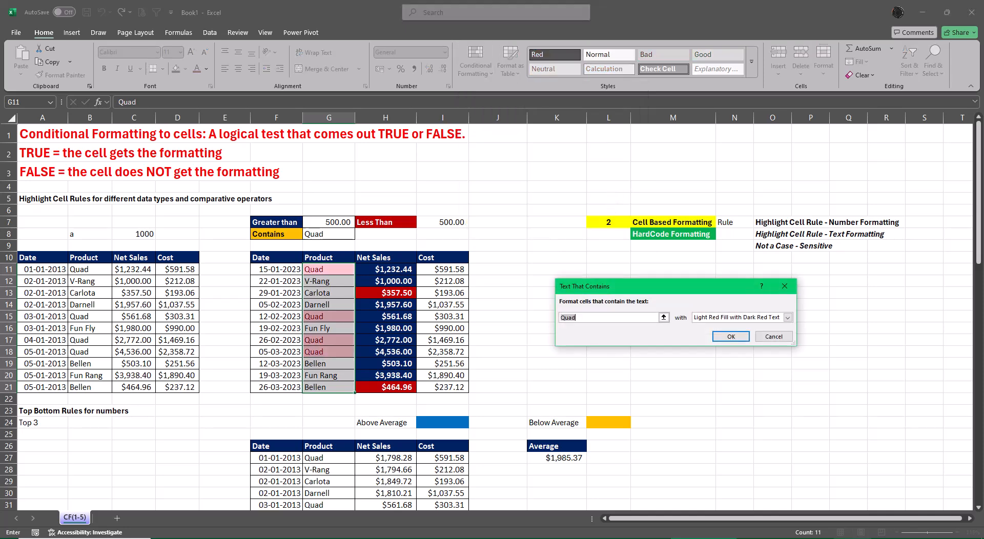
mouse_move(852, 538)
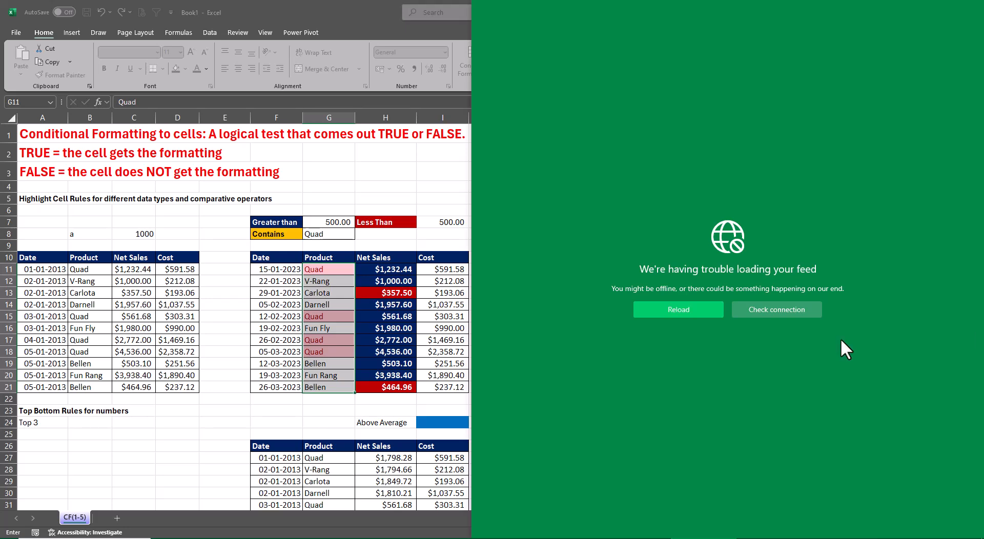
key("Escape")
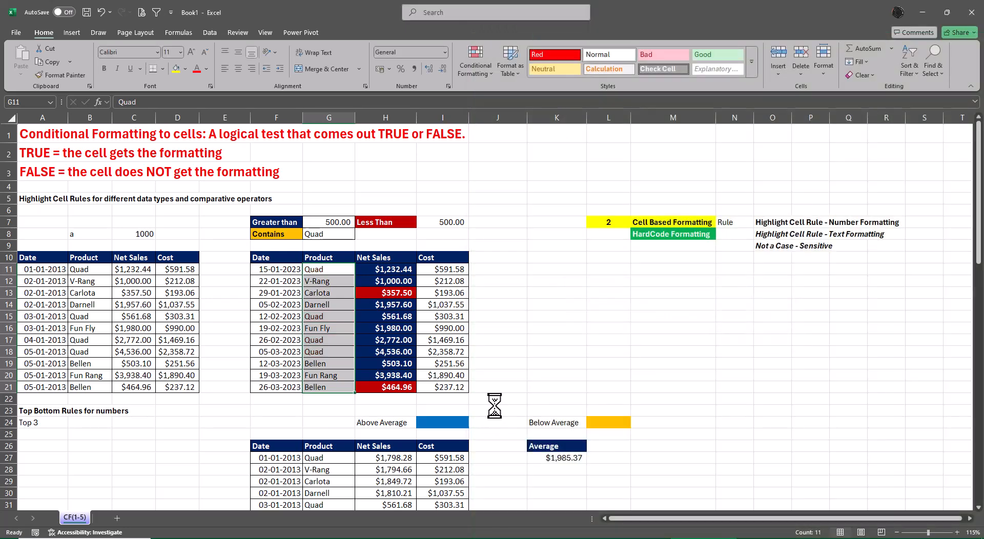
Start a Text that Contains highlight rule on the selected Product values with cell G8 as the text to match.
left_click(488, 71)
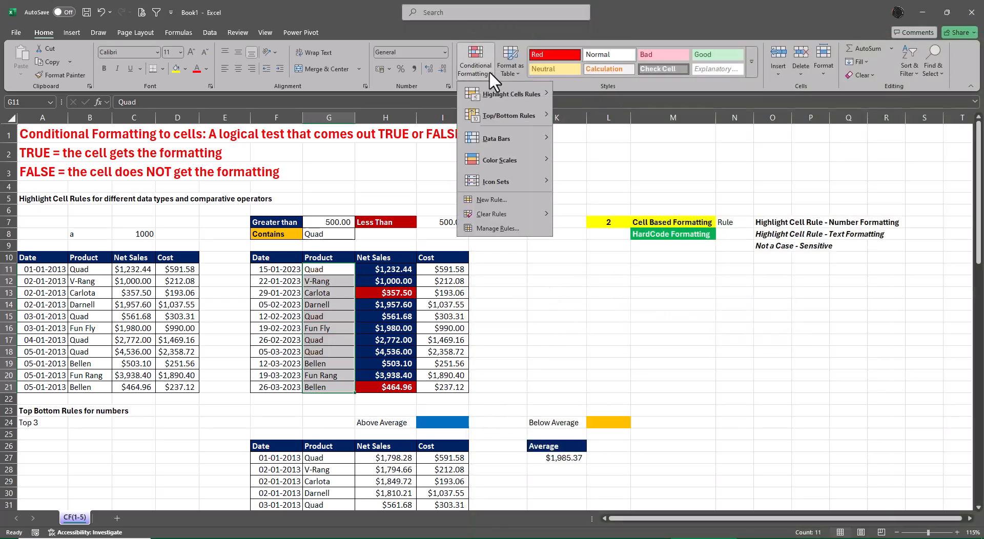
mouse_move(504, 94)
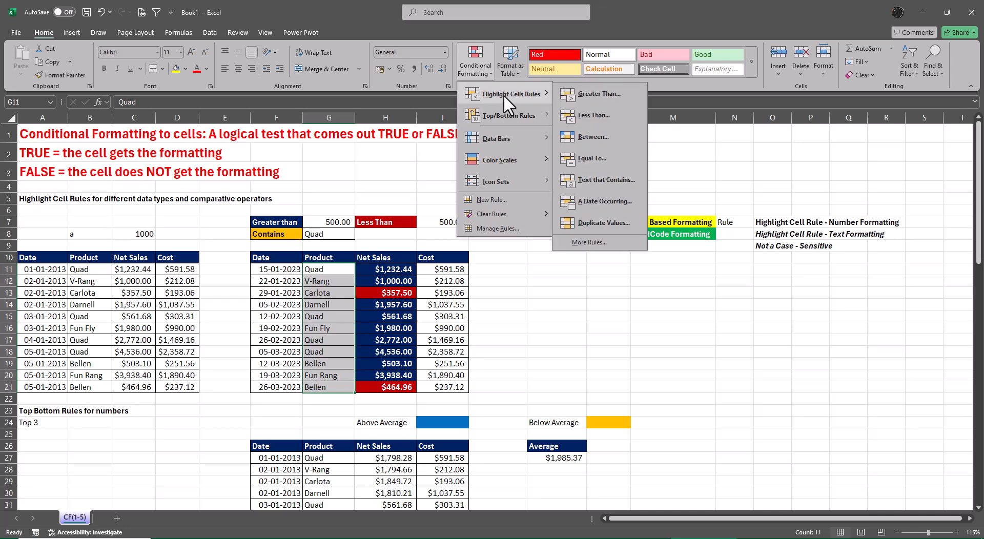
left_click(578, 176)
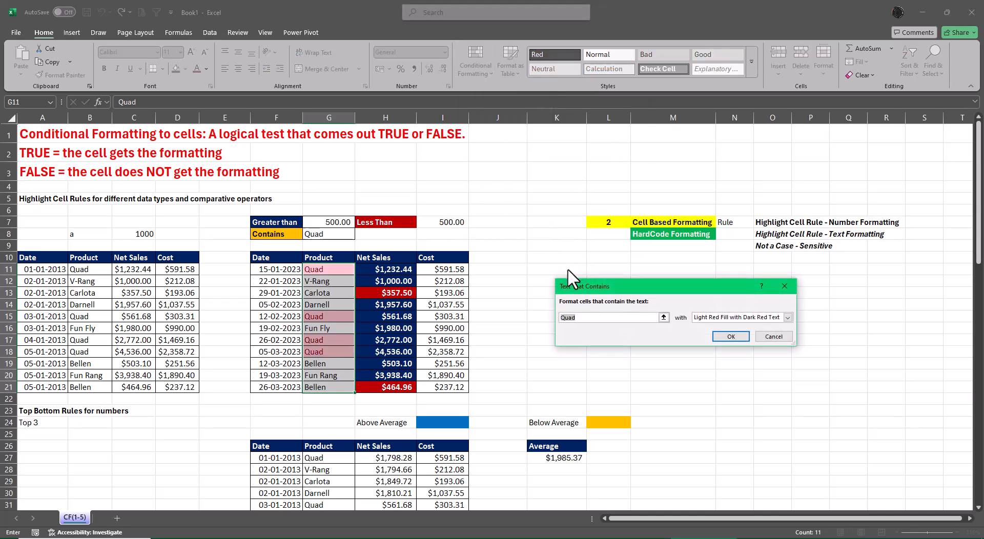
key("BackSpace")
left_click(345, 234)
Give the text rule a custom format with orange fill matching the Contains label, and apply it.
left_click(788, 317)
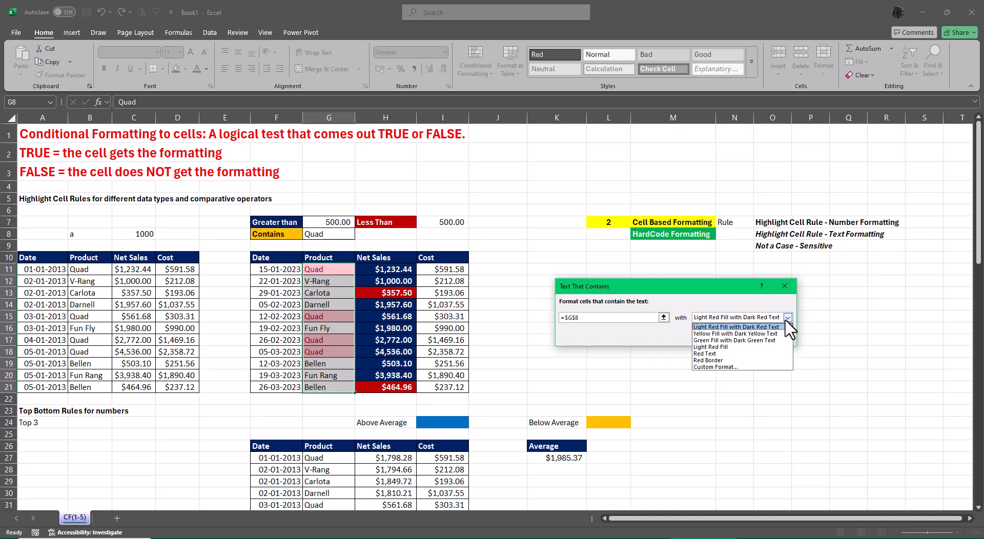
left_click(738, 368)
left_click(644, 187)
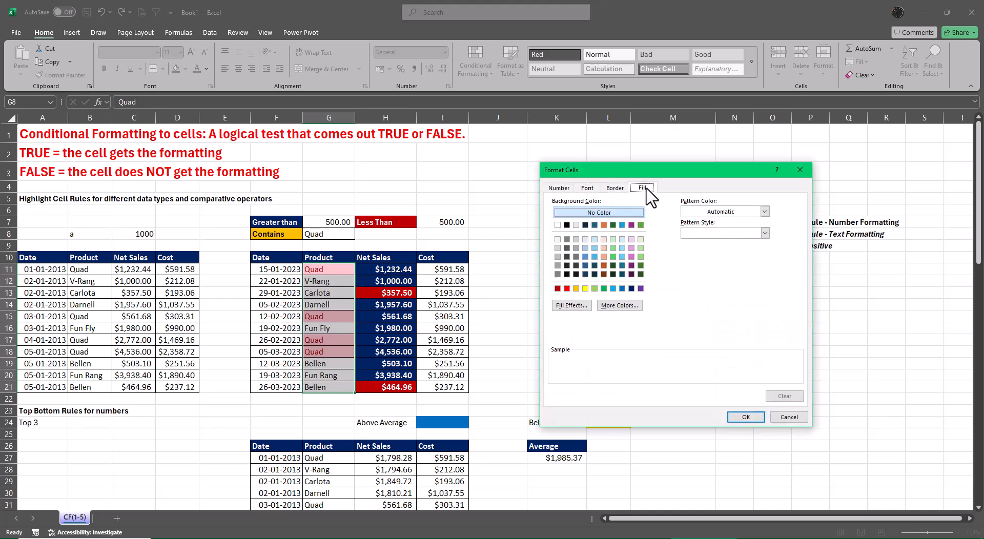
left_click(575, 288)
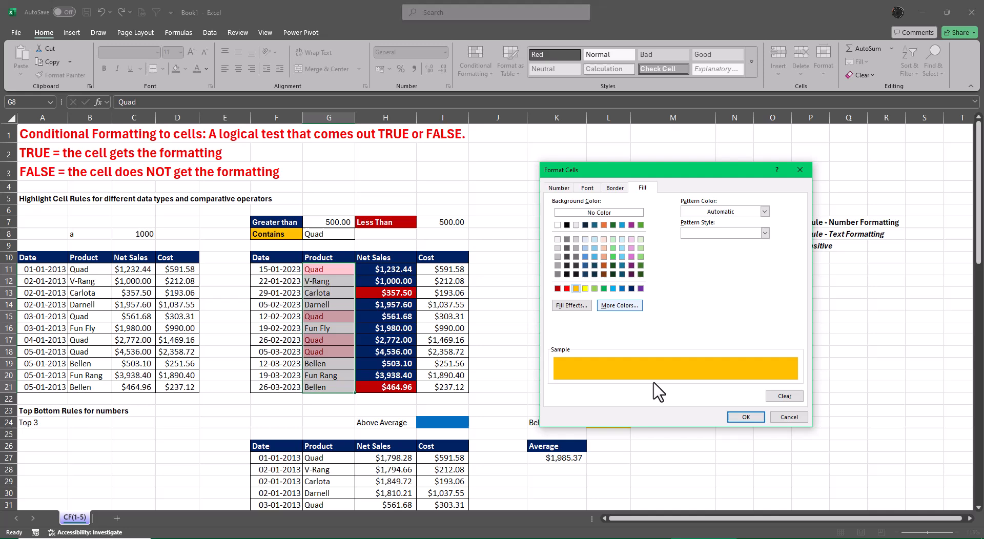
left_click(760, 418)
left_click(733, 336)
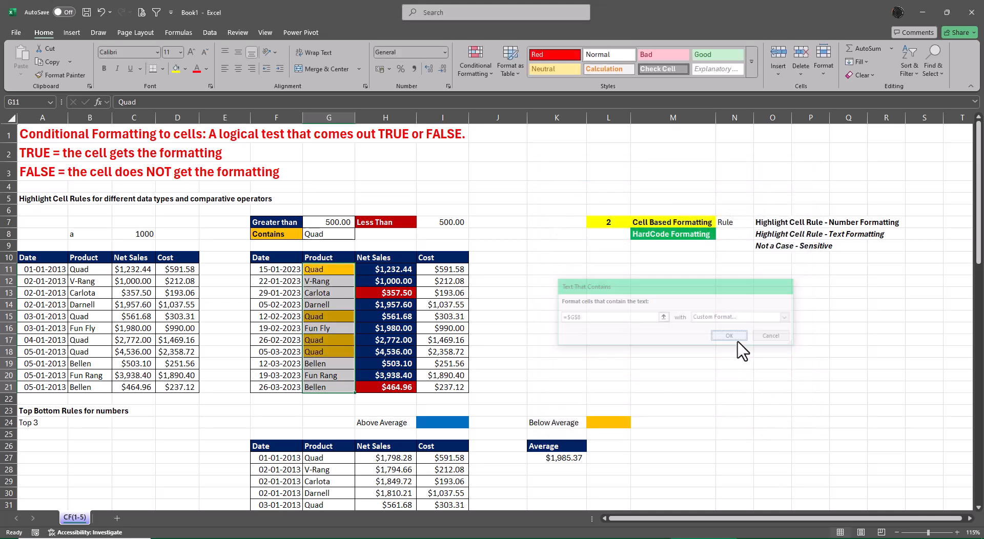
left_click(735, 363)
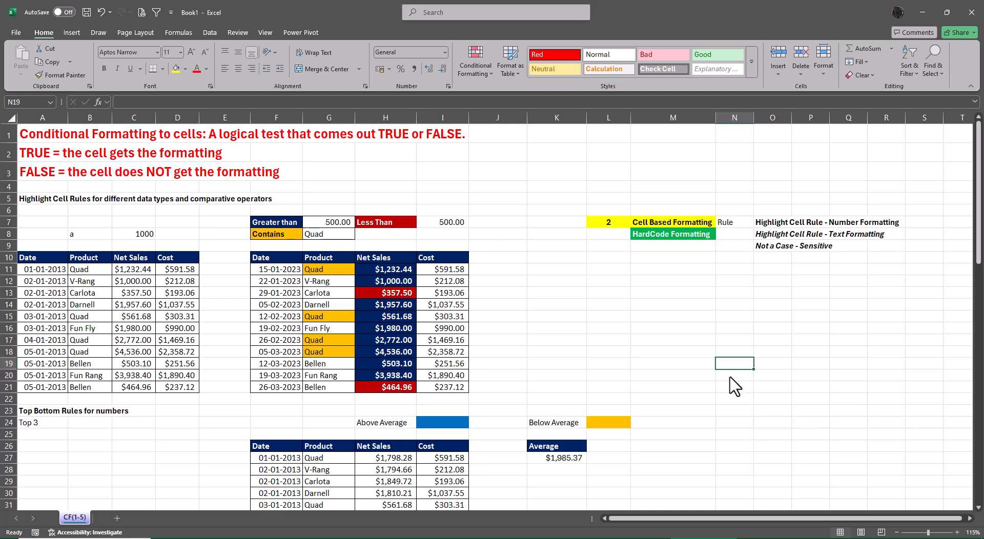
Test the text rule's case sensitivity by entering QUAD, quad and finally Quad in G8.
left_click(332, 234)
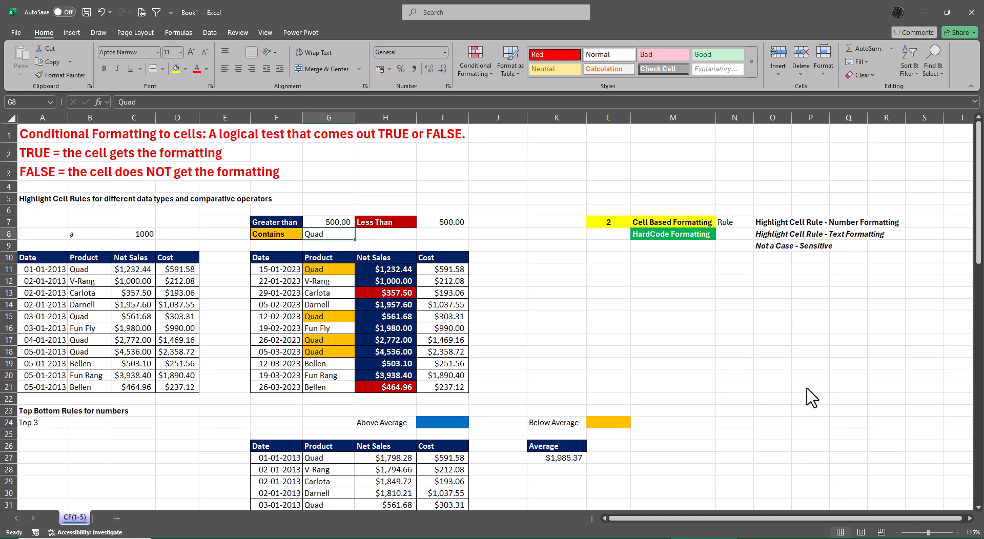
type("QUAD")
key("Return")
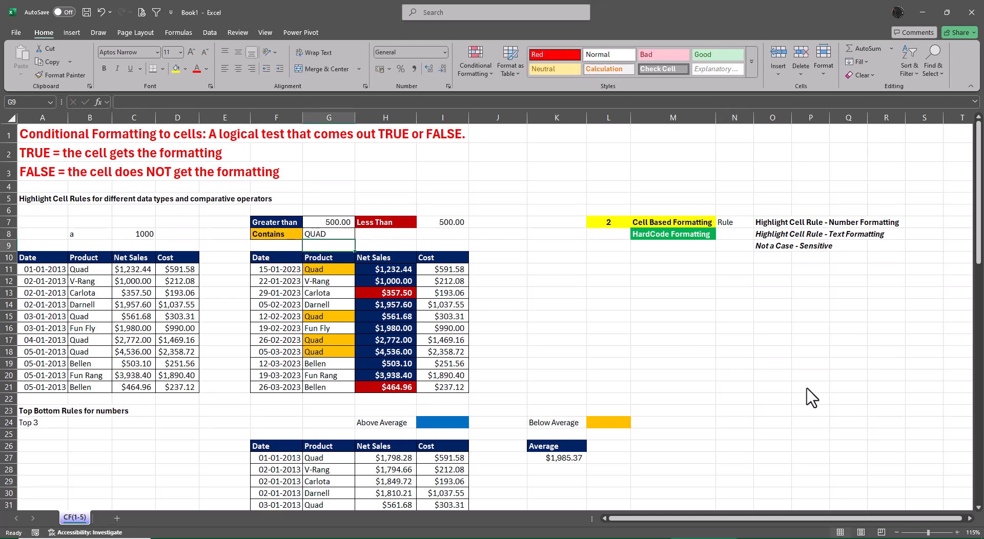
key("Up")
type("qu")
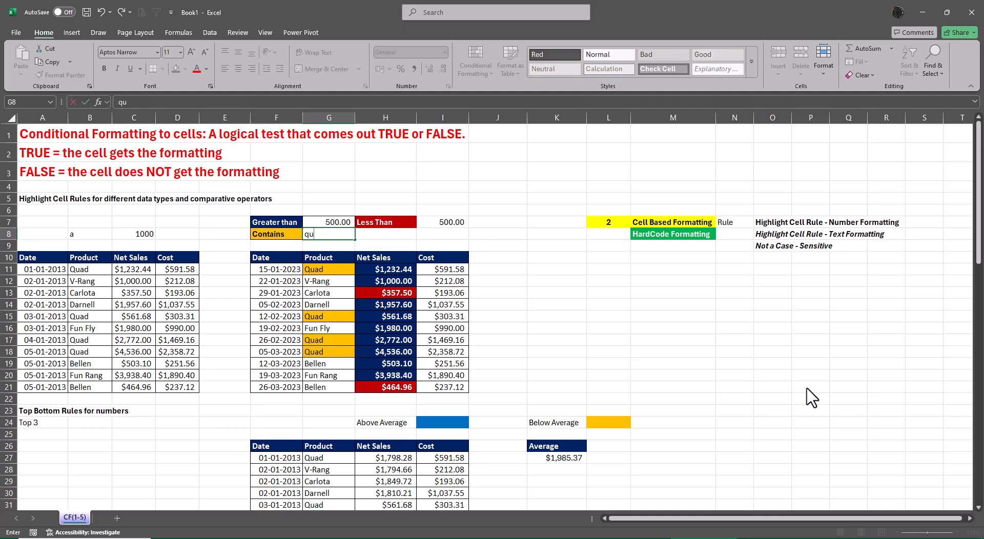
type("ad")
key("Return")
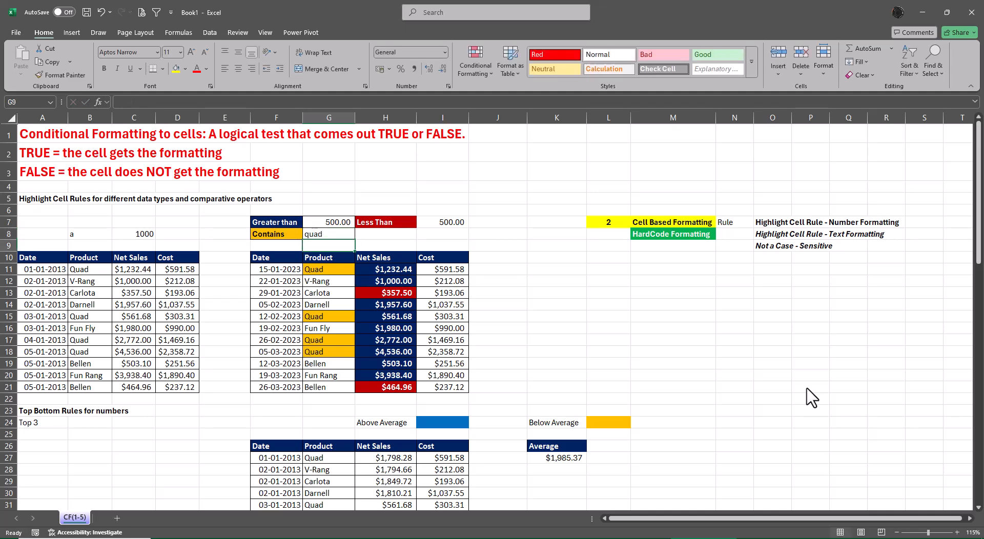
key("Up")
type("Quard")
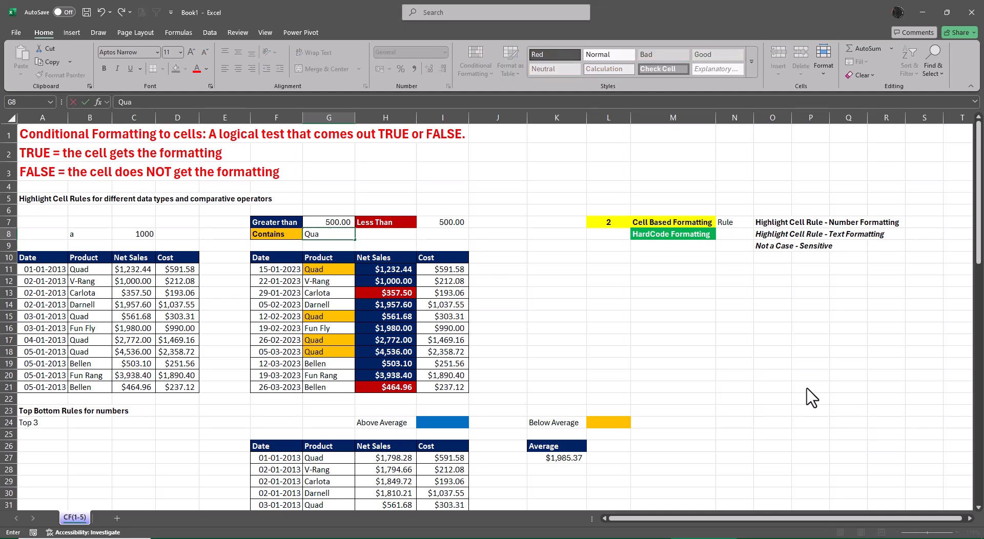
key("BackSpace")
key("BackSpace")
type("d")
key("Return")
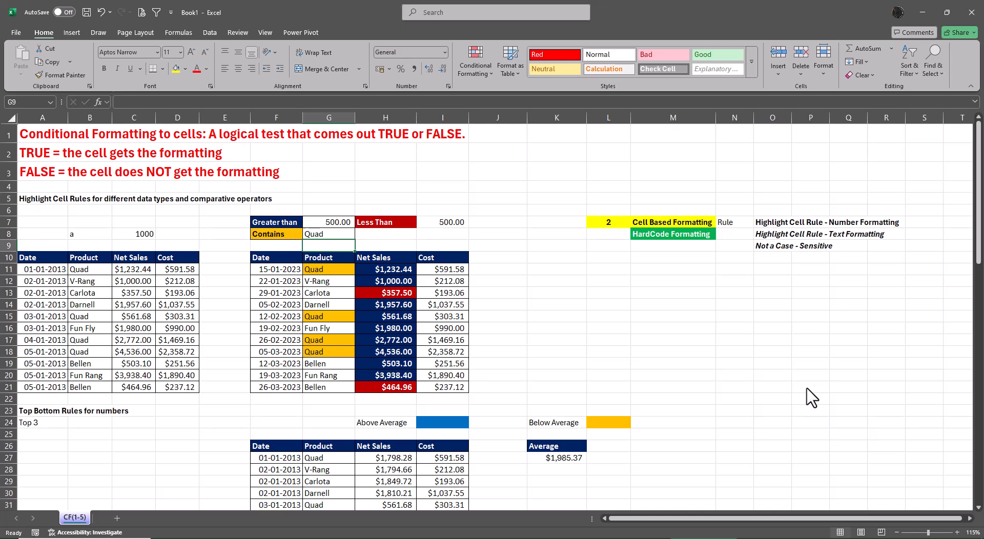
Test partial text matches by entering a, A and finally ang in G8.
key("Up")
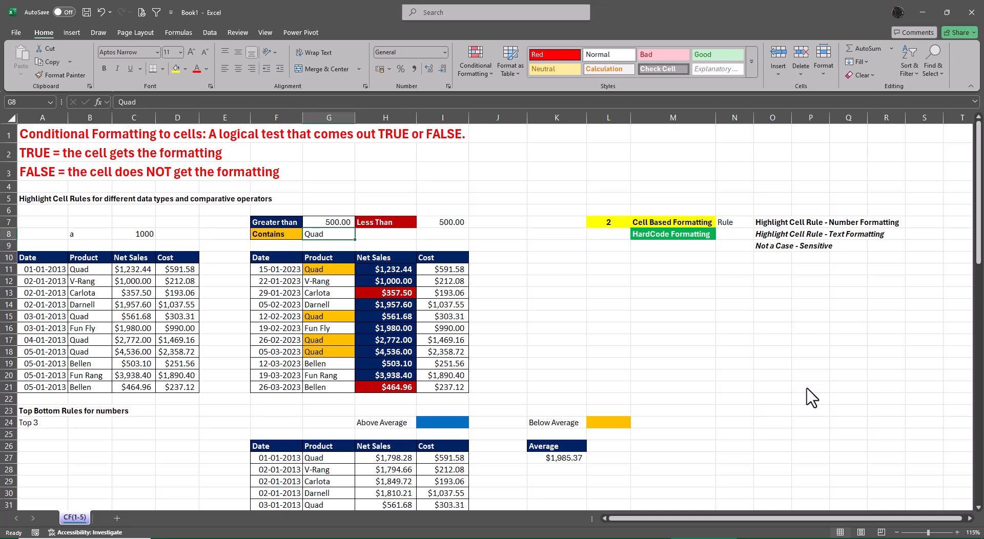
type("a")
key("Return")
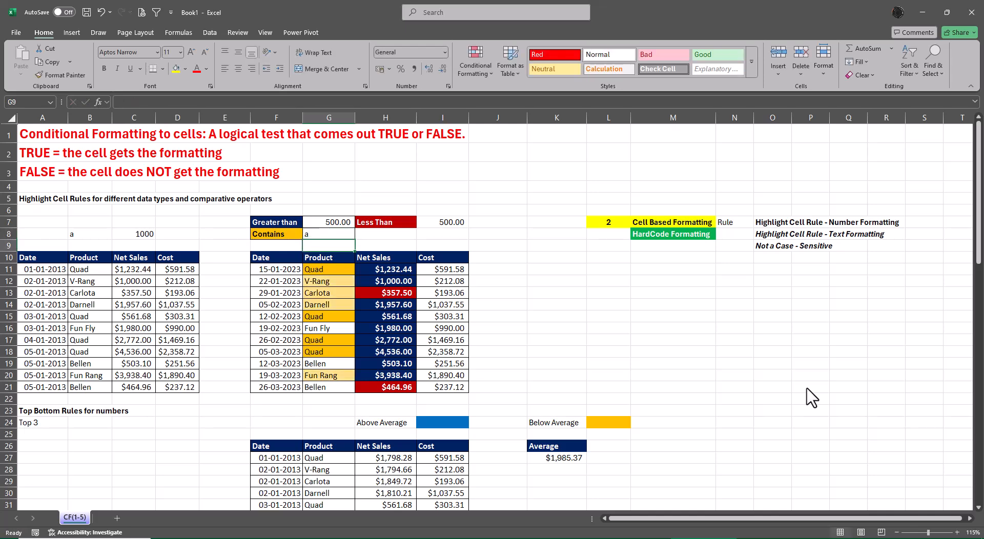
key("Up")
type("A")
key("Return")
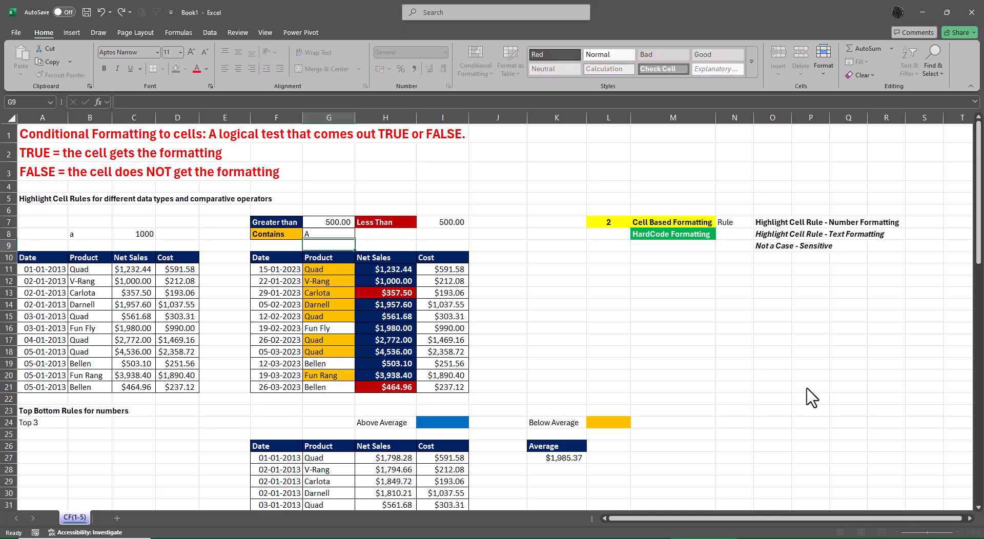
key("Up")
type("an")
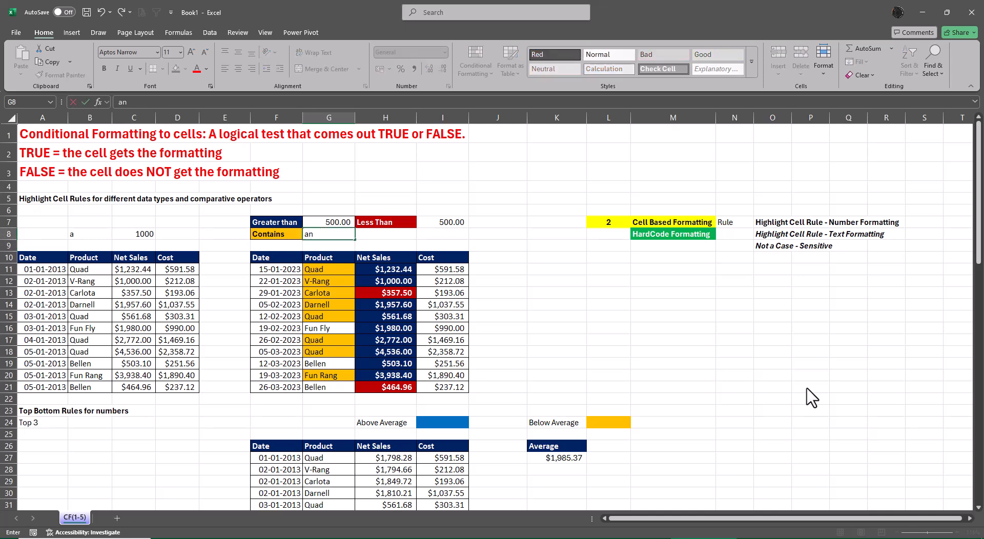
type("g")
key("Return")
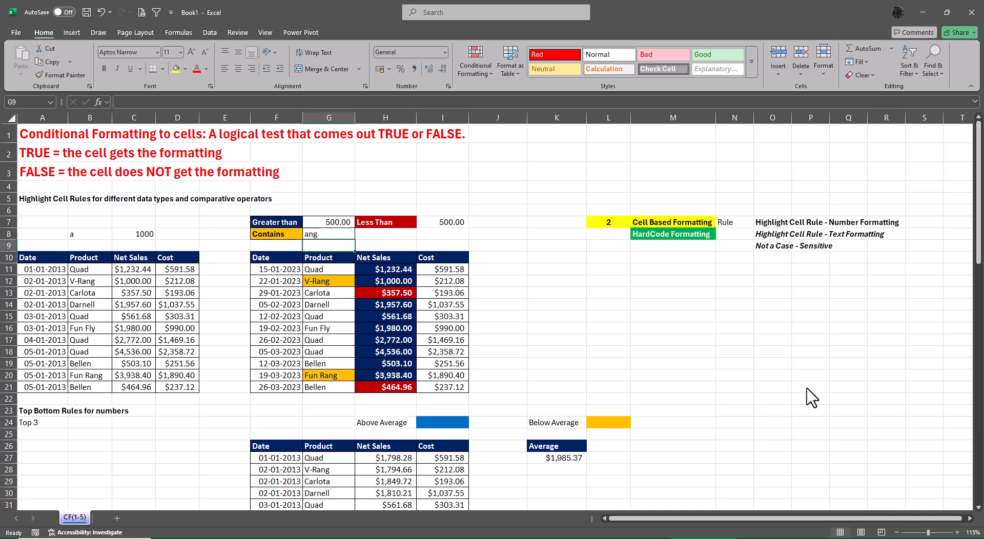
Test the text rule with another product word by entering Fun, FUN and finally fun in G8.
key("Up")
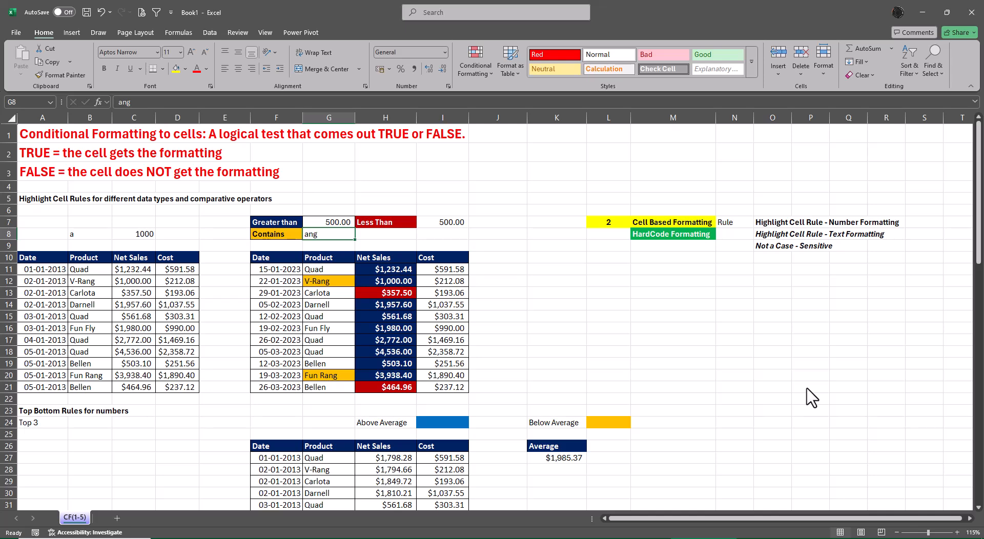
type("Fun")
key("Return")
key("Up")
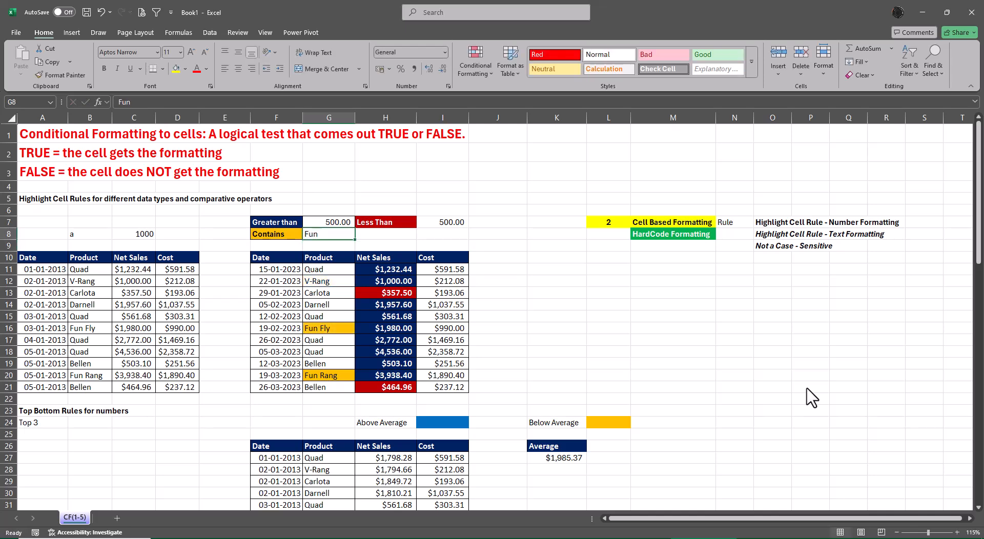
type("FUN")
key("Return")
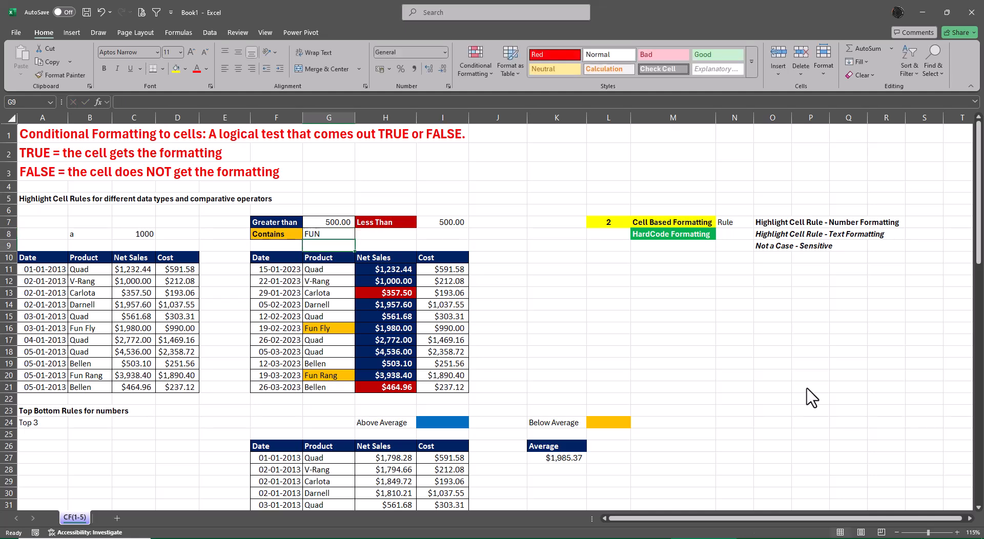
key("Up")
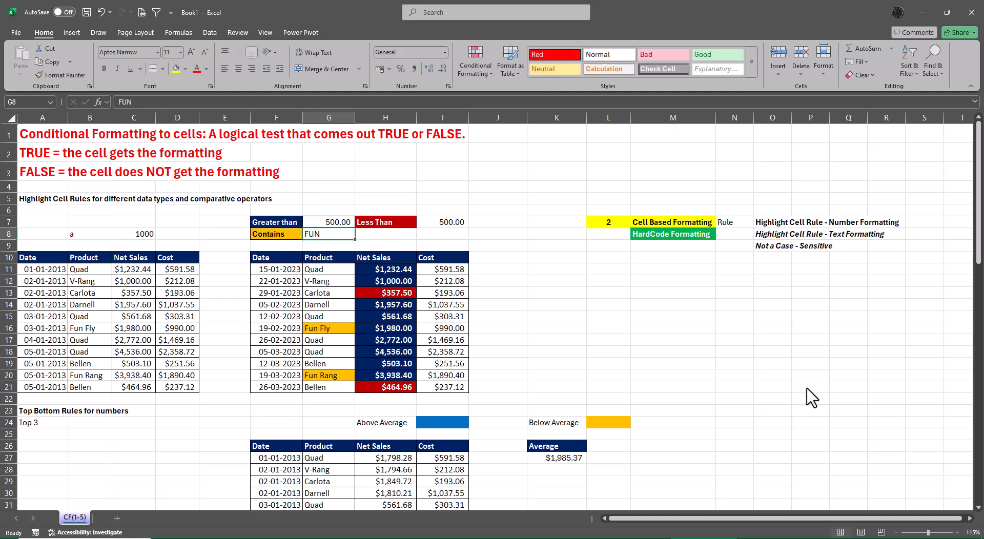
type("ful")
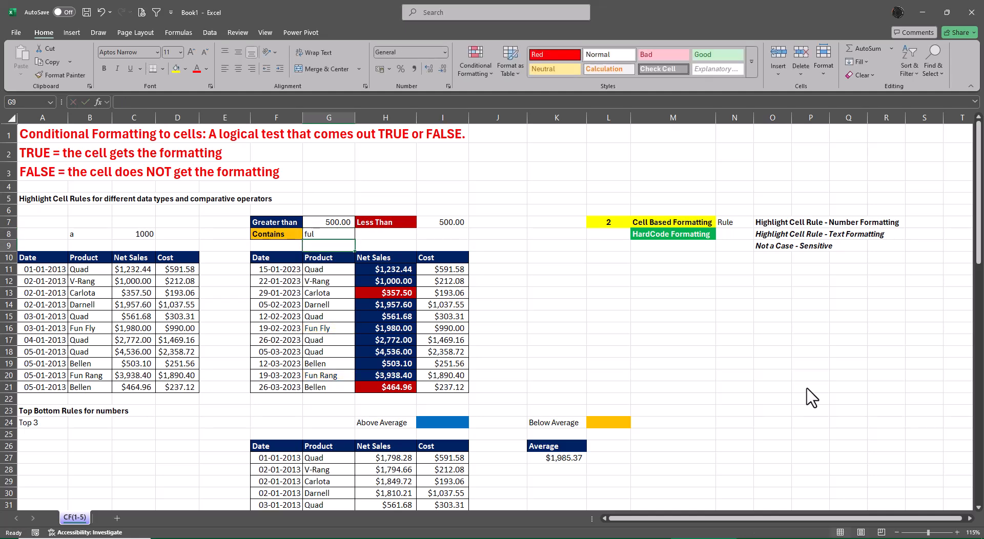
key("F2")
type("n")
key("Return")
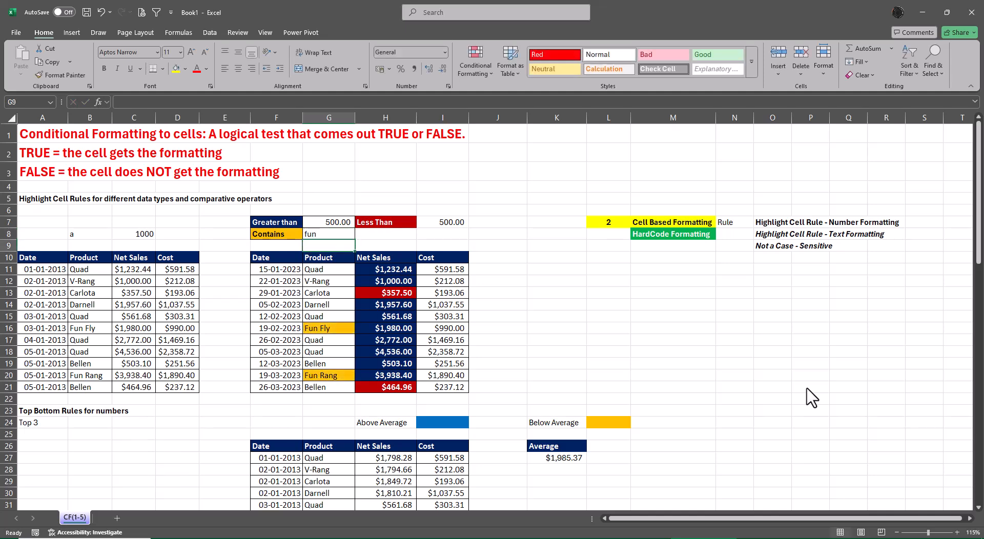
Clear G8 to test the text rule with an empty criterion, and undo the deletion.
key("Up")
key("Delete")
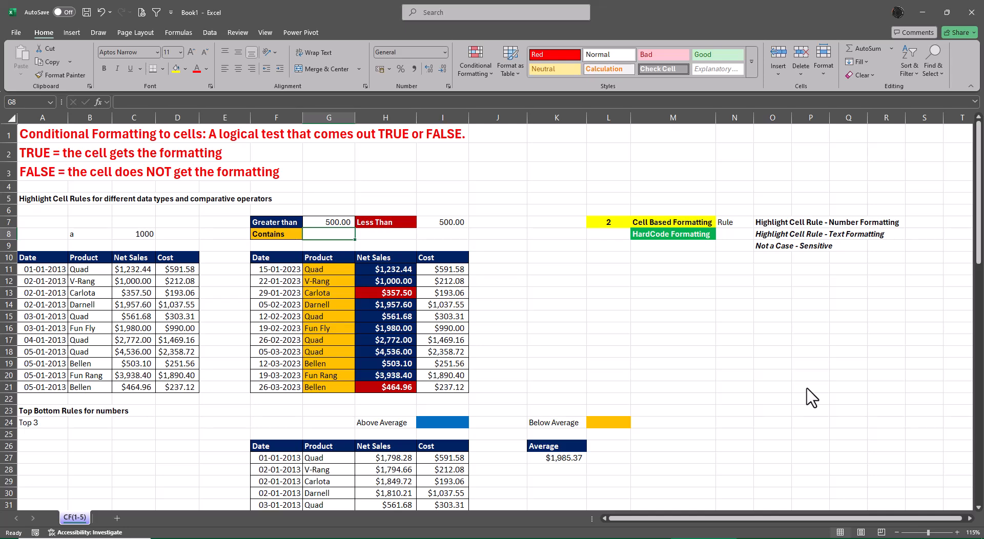
key("ctrl+z")
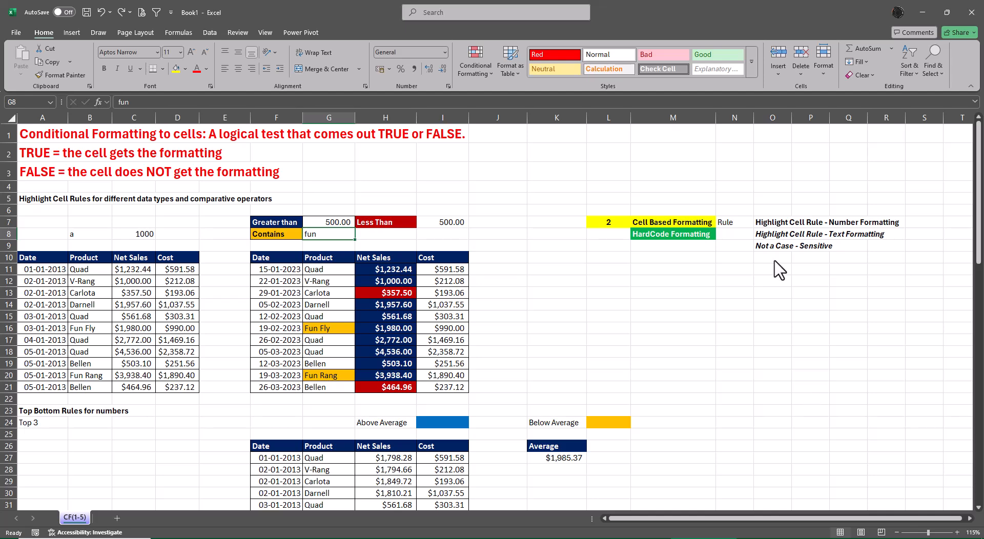
Review the periods offered by the A Date Occurring highlight rule, and close it without applying anything.
left_click(468, 72)
mouse_move(484, 93)
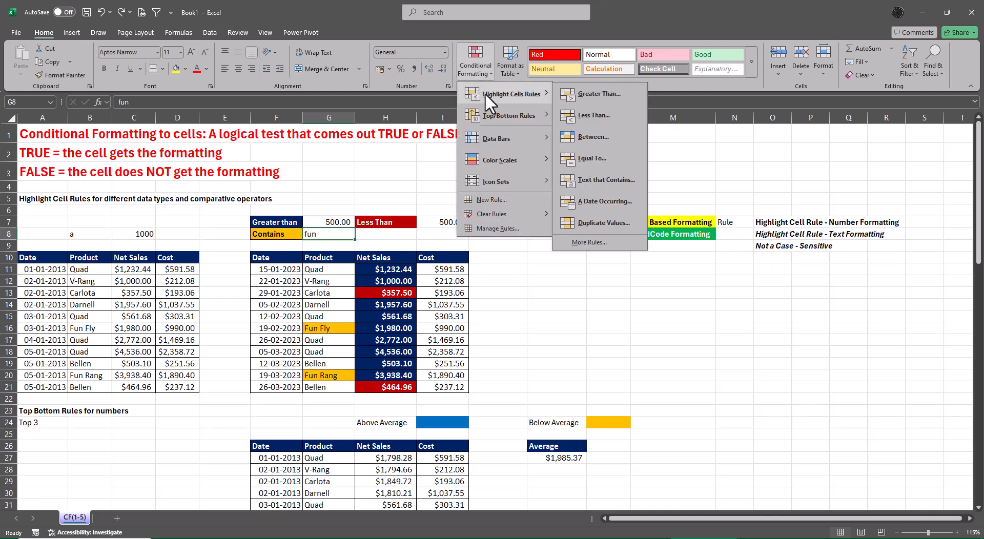
left_click(611, 201)
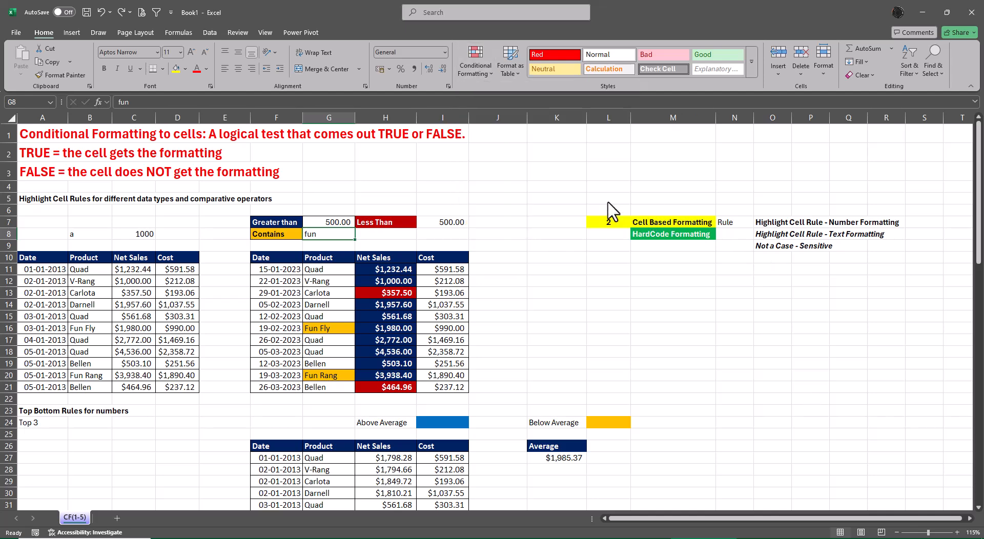
left_click(638, 305)
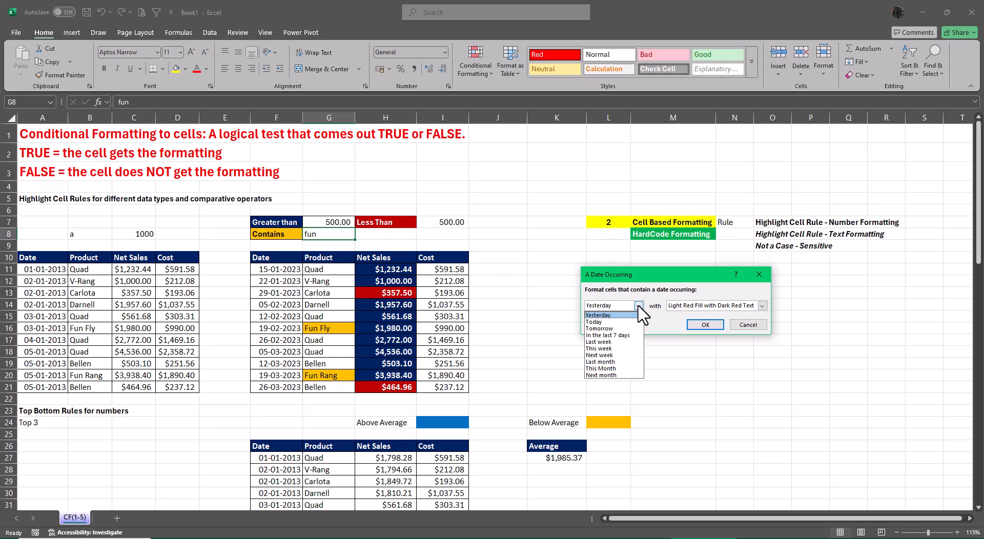
key("Escape")
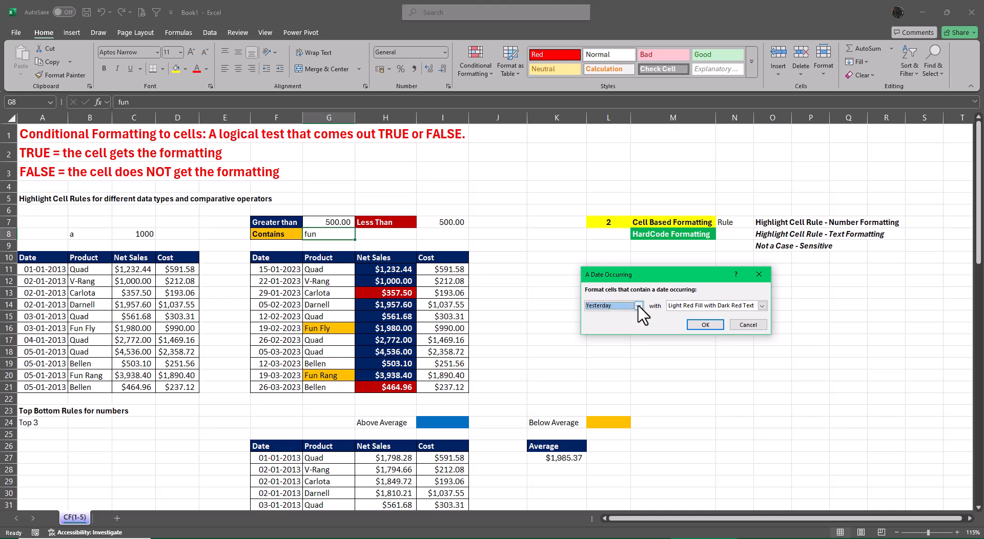
key("Escape")
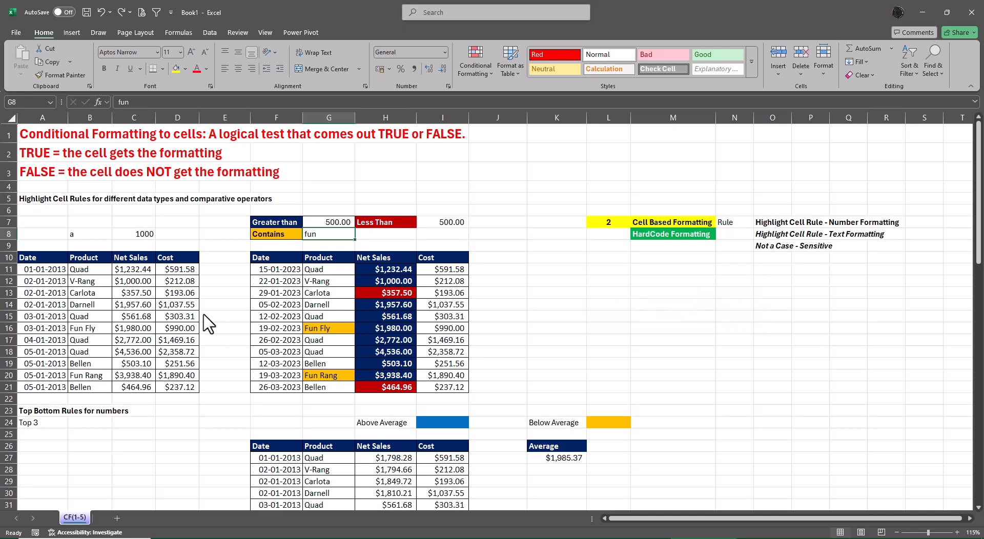
Enter =TODAY() in F11, the first date of the second table.
left_click_drag(281, 269, 290, 389)
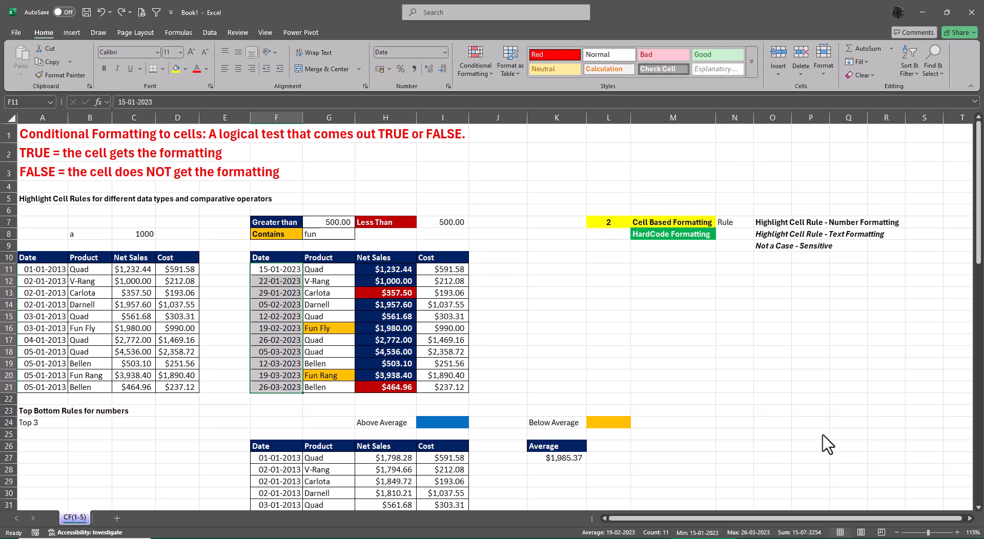
key("Right")
key("Left")
type("=toda")
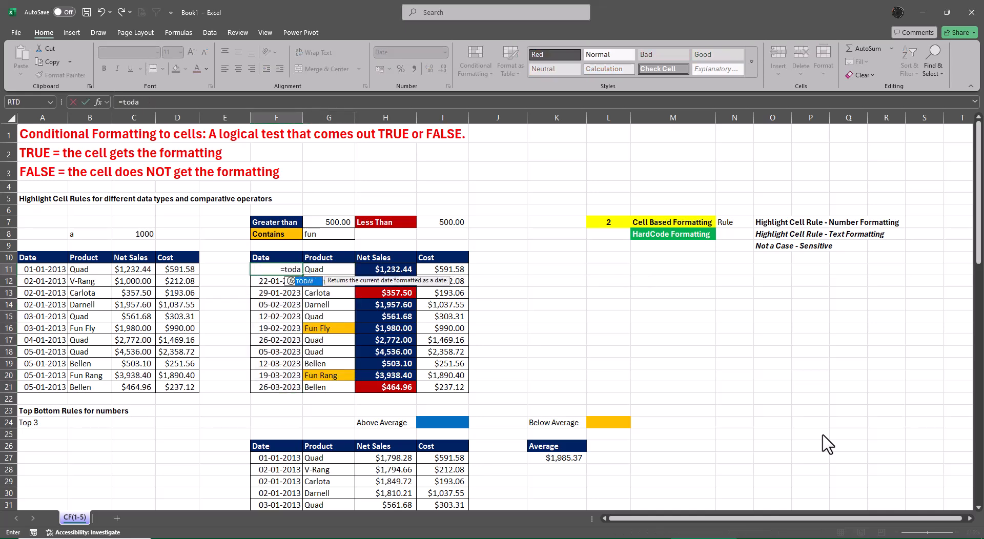
key("Tab")
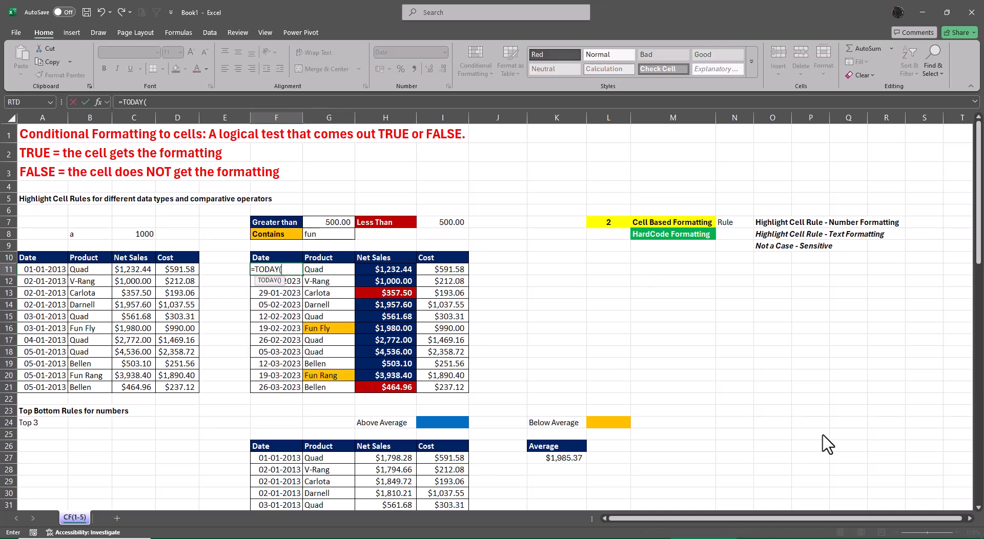
type(")")
key("ctrl+Return")
key("Return")
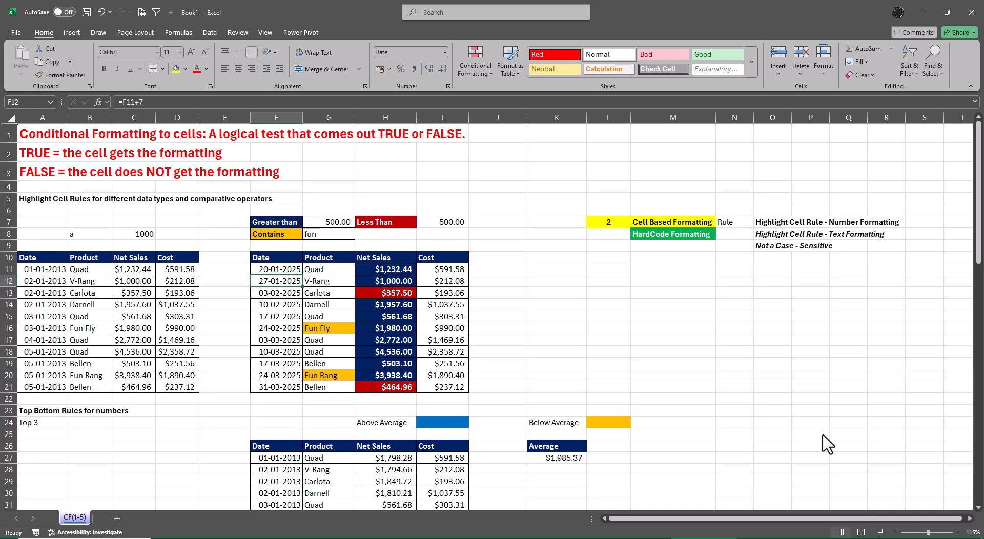
Inspect the formulas behind the dates in F12 to F15 without changing them.
key("F2")
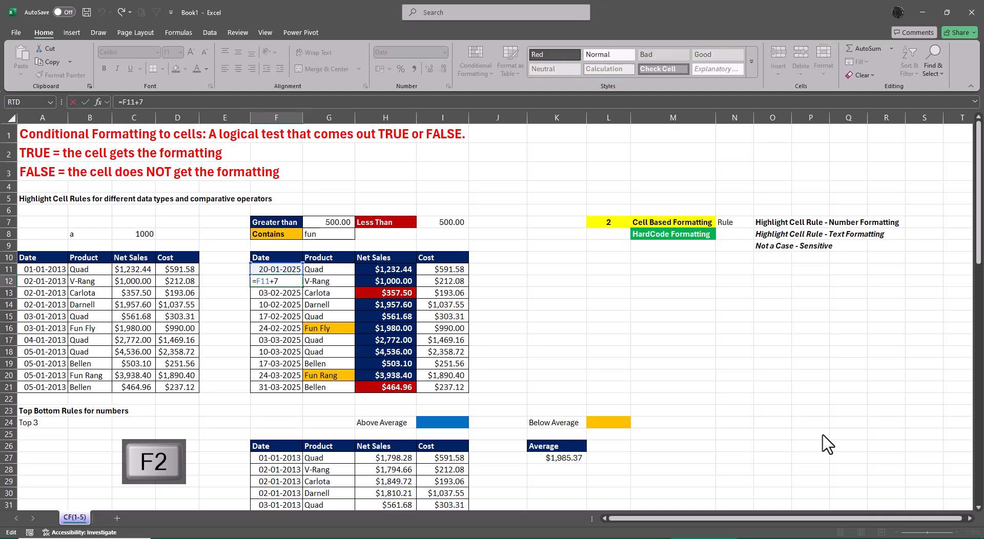
key("Return")
key("F2")
key("Return")
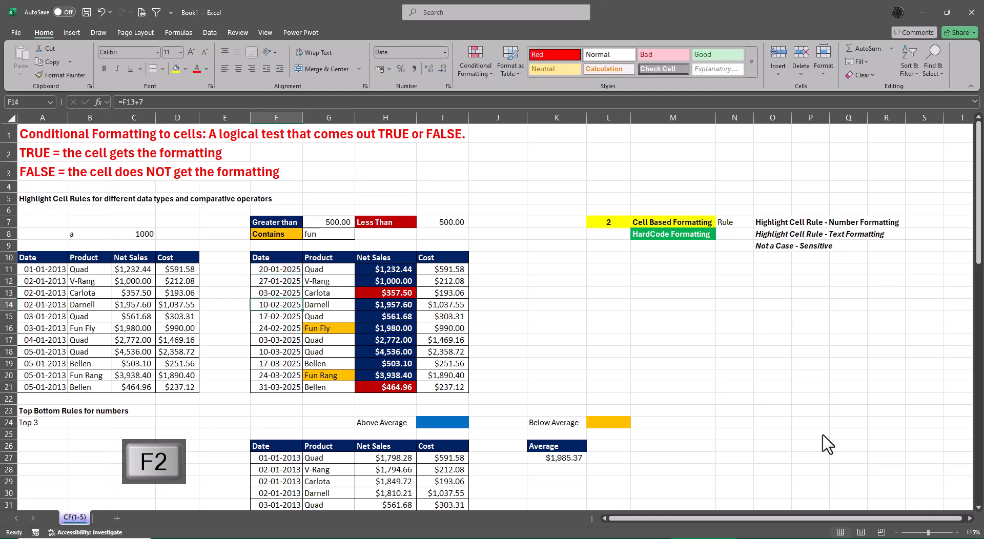
key("F2")
key("Return")
key("F2")
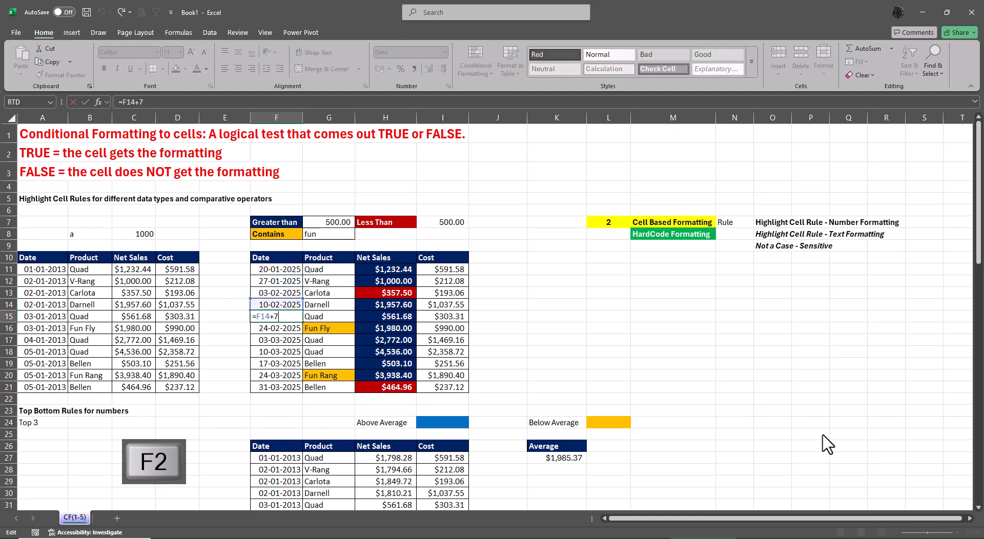
key("Escape")
Preview an A Date Occurring rule for Next month on F11:F21, and cancel it.
key("Up")
key("Up")
key("Up")
key("Up")
key("ctrl+shift+Down")
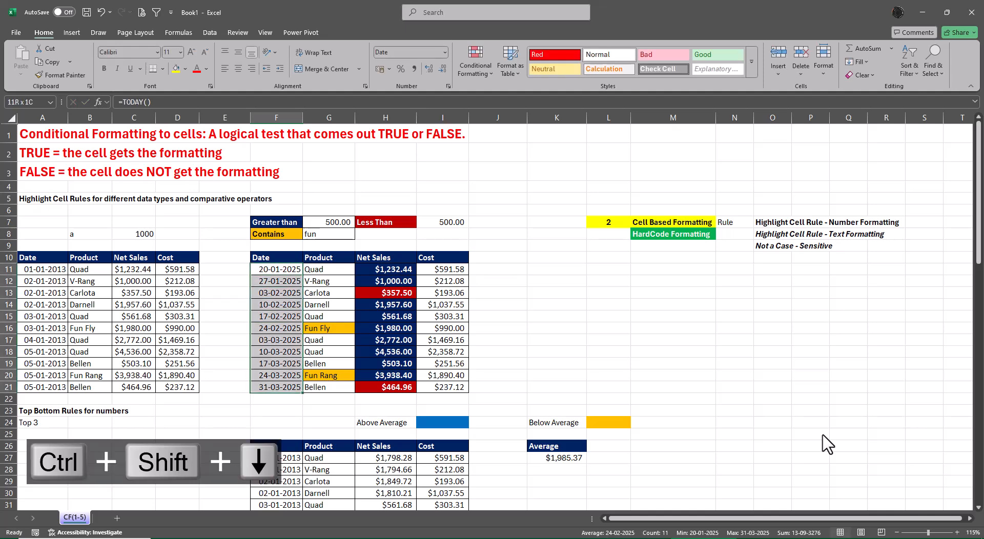
left_click(473, 72)
mouse_move(488, 92)
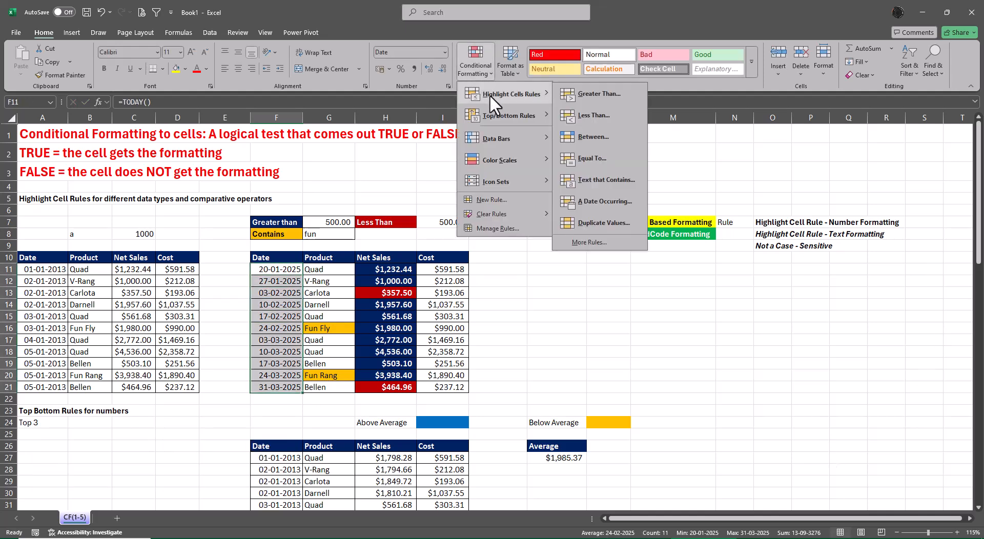
left_click(597, 201)
left_click(637, 306)
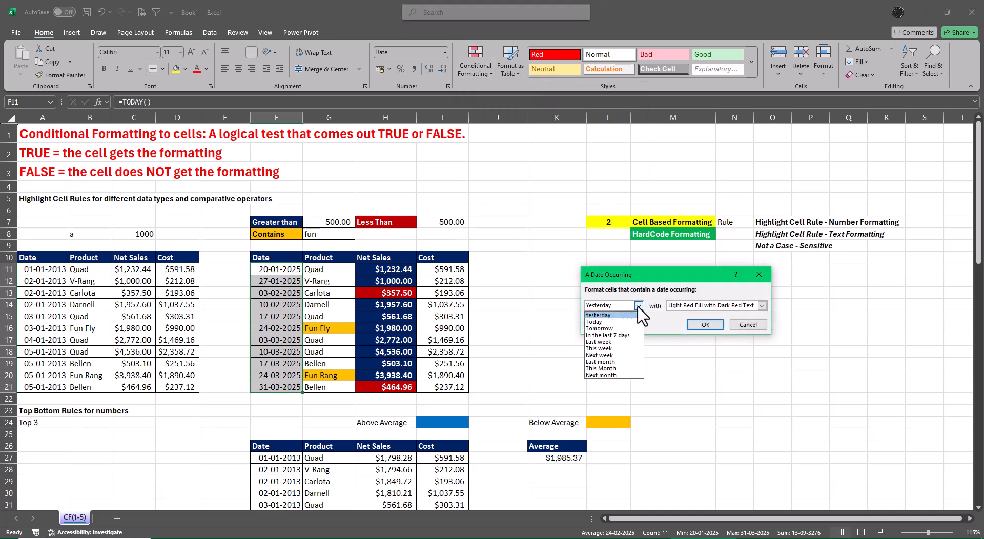
left_click(601, 375)
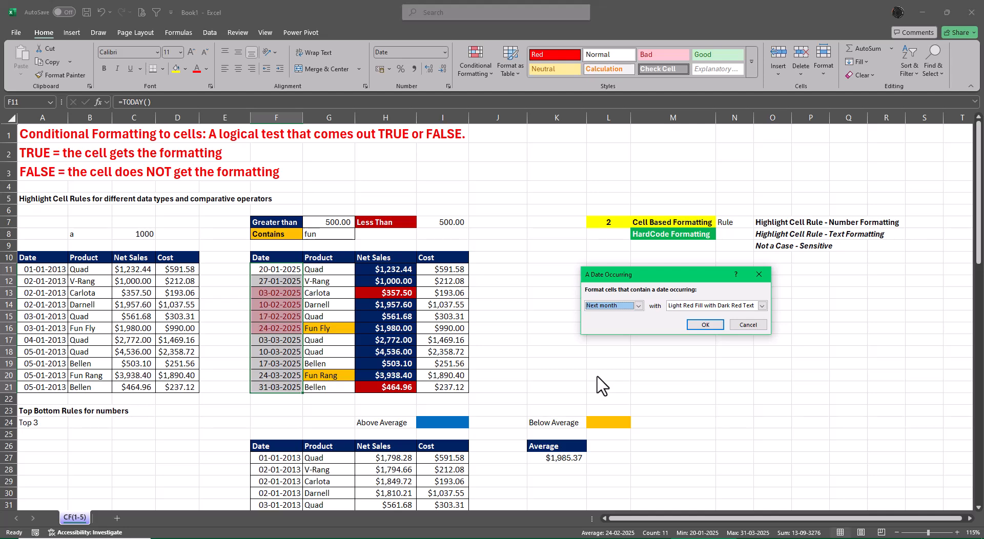
left_click(748, 324)
Set the starting date in F11 to 1-12-2024.
left_click(277, 272)
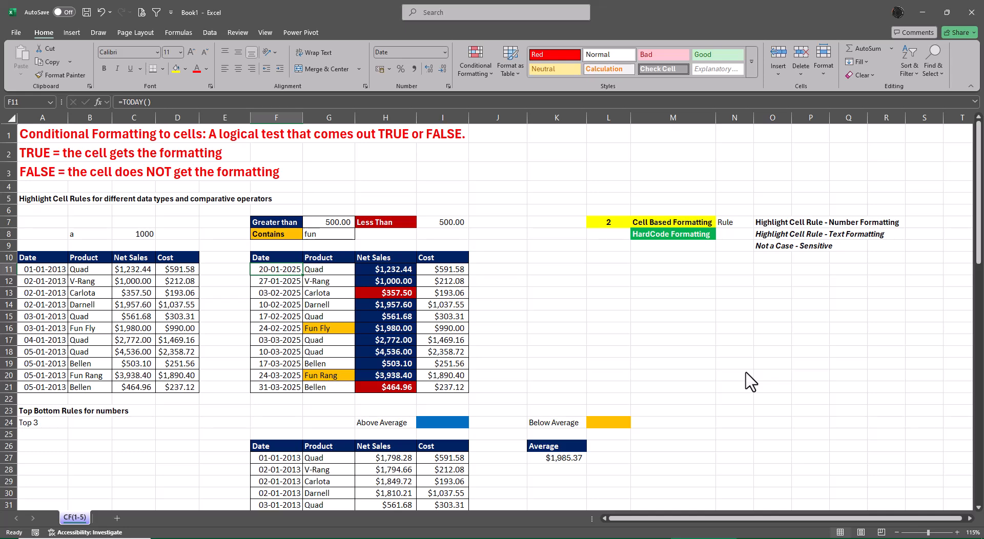
type("1-12-2")
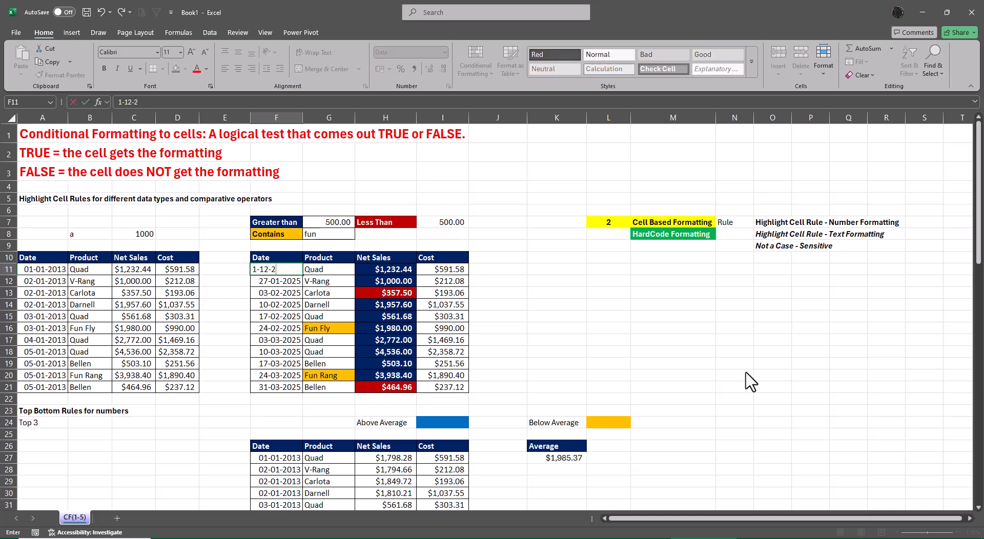
type("024")
key("Return")
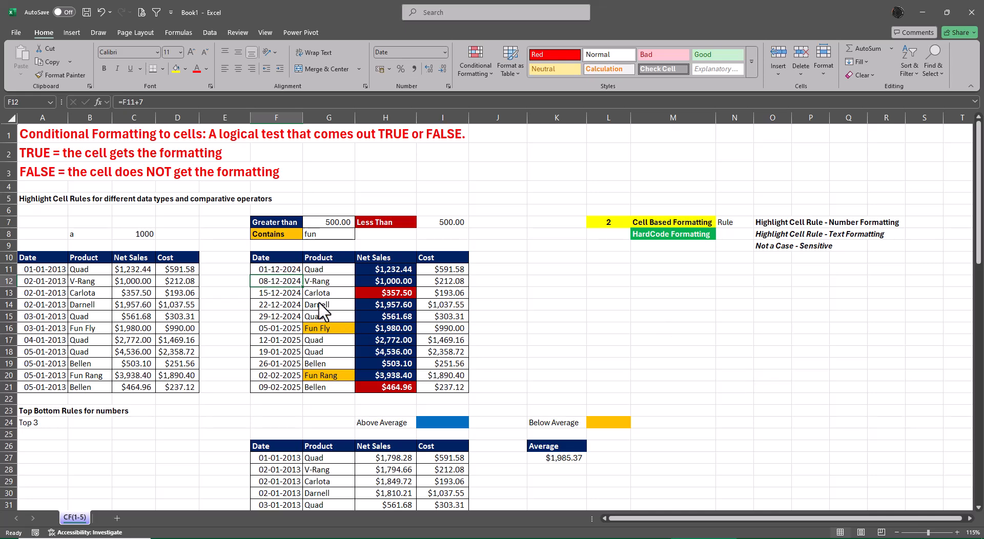
Preview the A Date Occurring rule on F11:F21 with Last month, This Month and Next month, and cancel it.
left_click_drag(281, 270, 288, 305)
left_click_drag(293, 340, 296, 395)
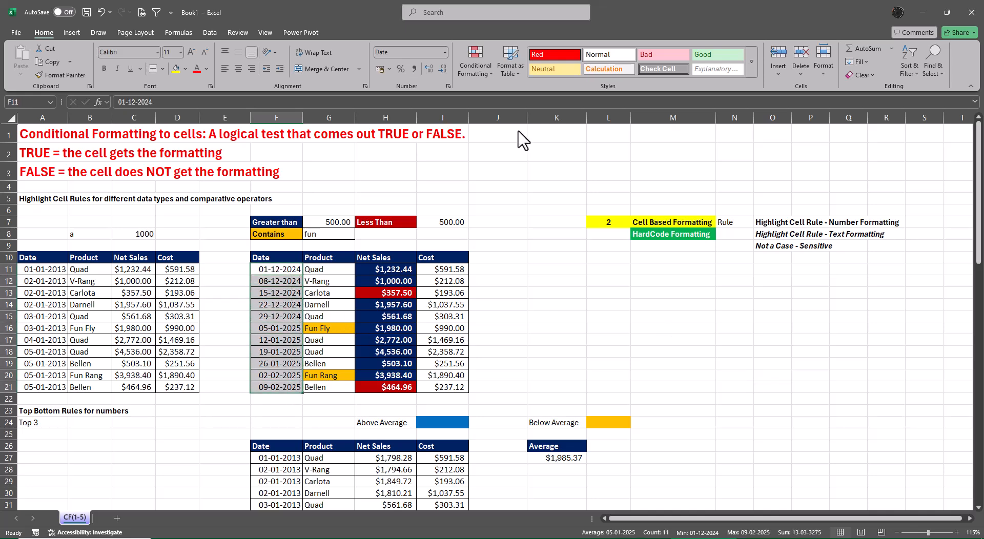
left_click(485, 68)
mouse_move(500, 95)
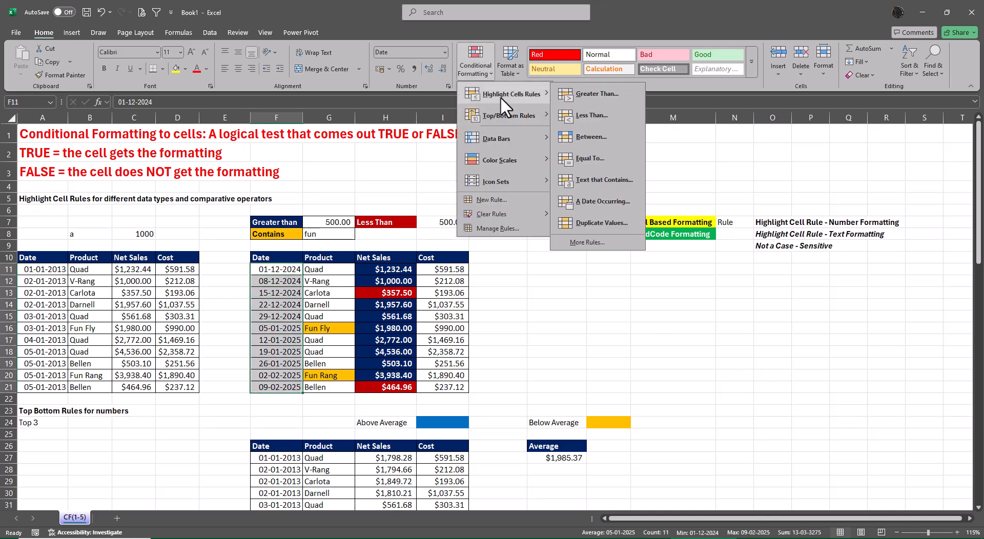
left_click(584, 195)
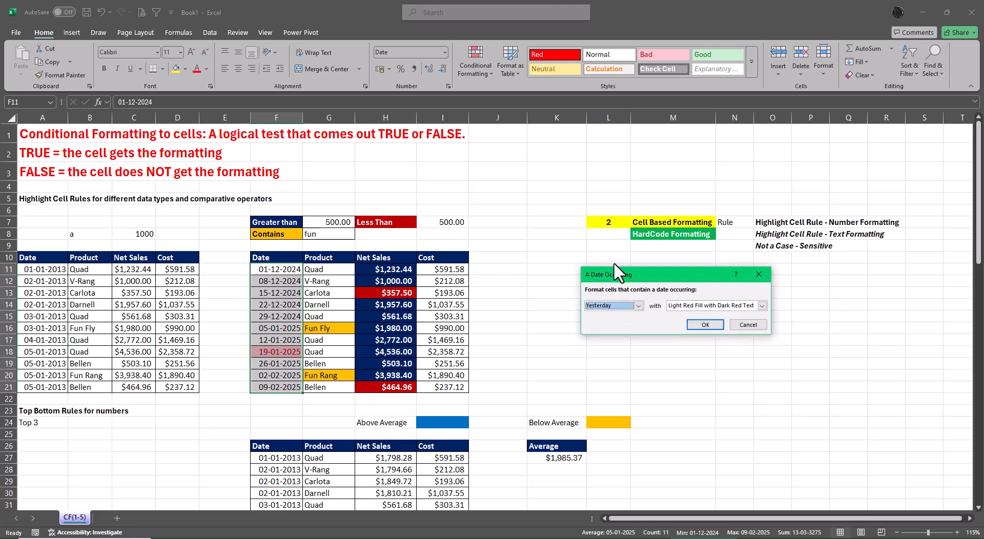
left_click(639, 305)
left_click(613, 362)
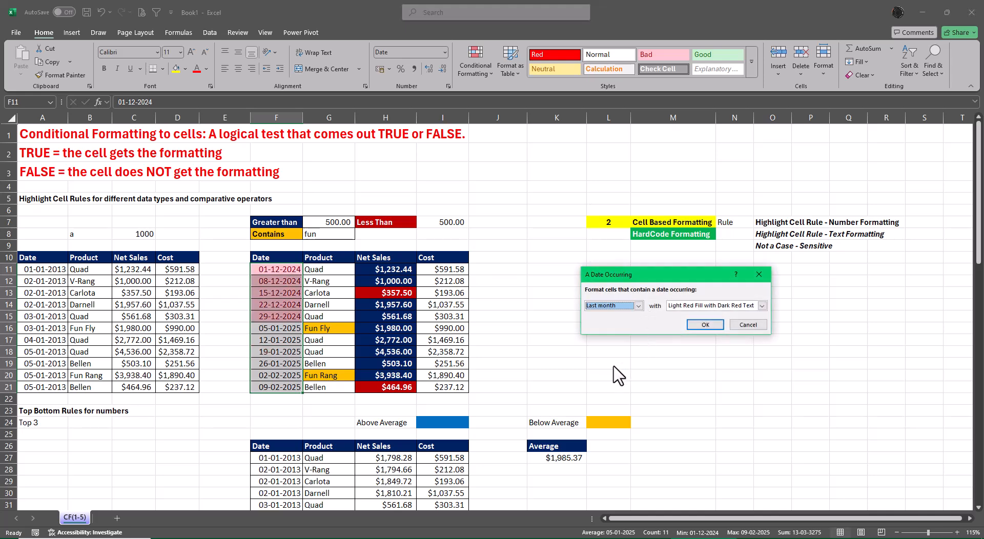
left_click(638, 305)
left_click(602, 370)
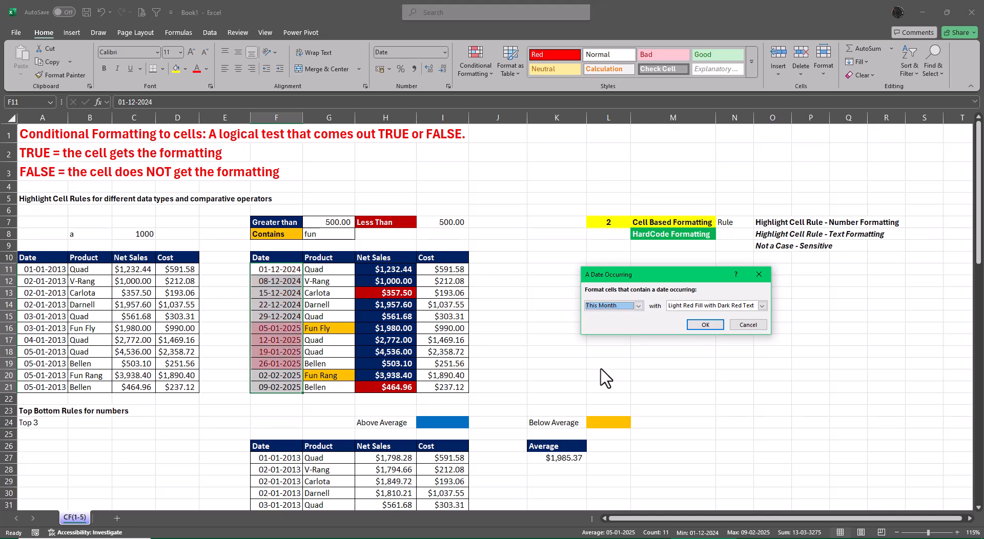
left_click(639, 305)
left_click(610, 376)
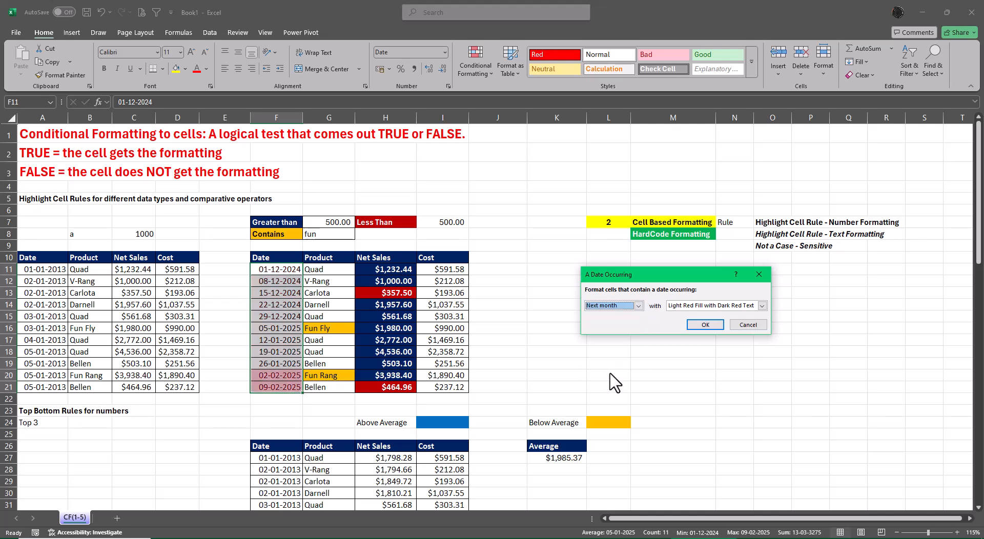
left_click(747, 324)
Undo the date changes made in F11.
left_click(666, 377)
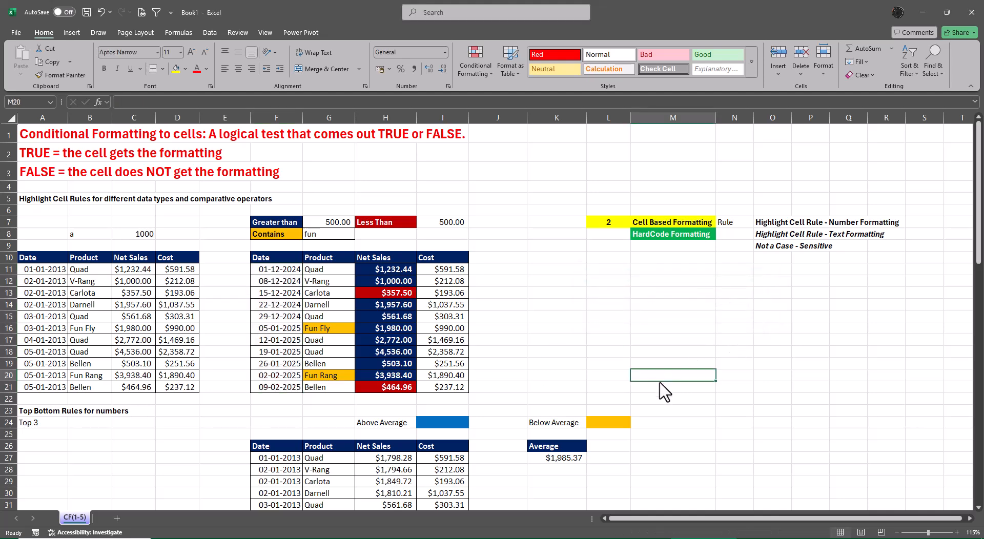
key("ctrl+z")
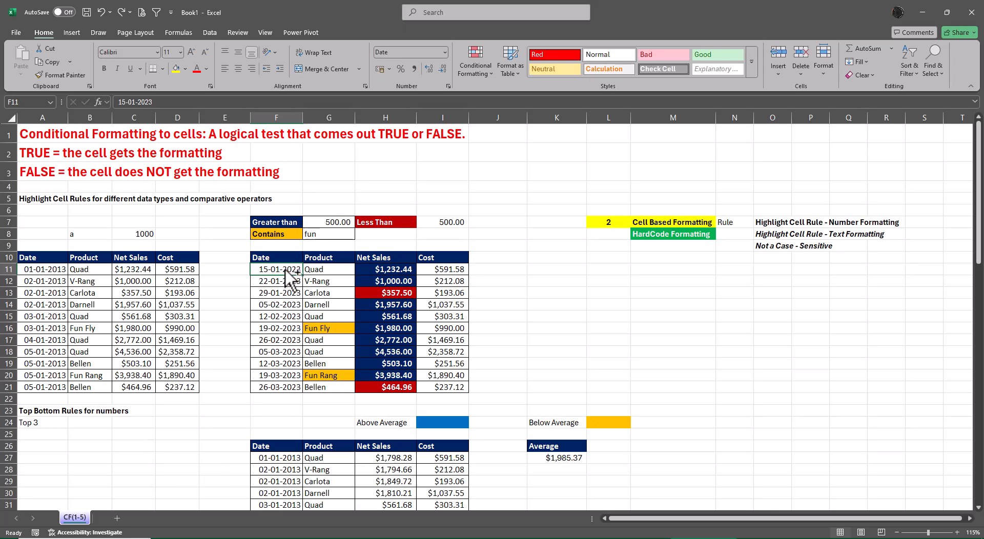
Try several A Date Occurring periods, ending with Next month, on the 2023 dates in F11:F21, and cancel the rule.
left_click_drag(285, 270, 282, 390)
left_click(476, 62)
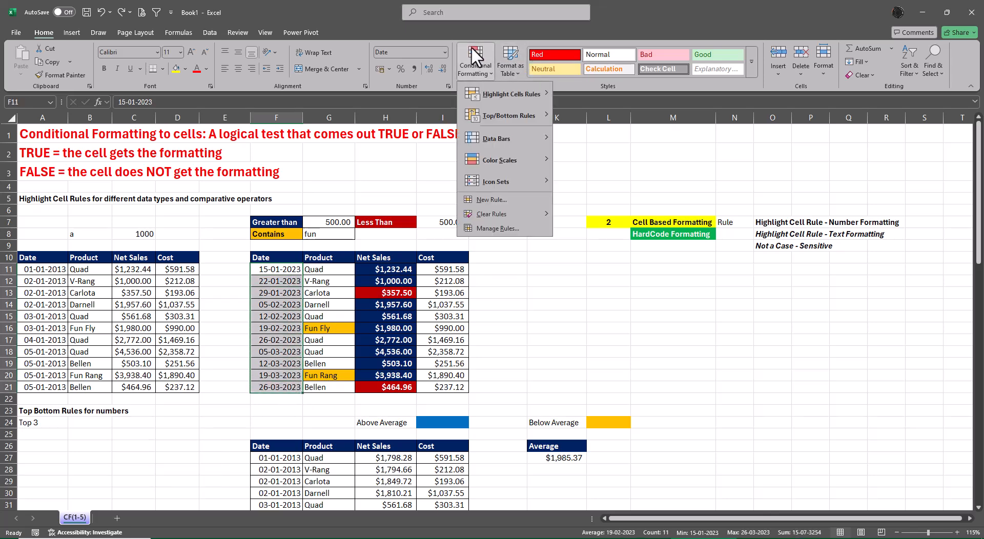
mouse_move(511, 96)
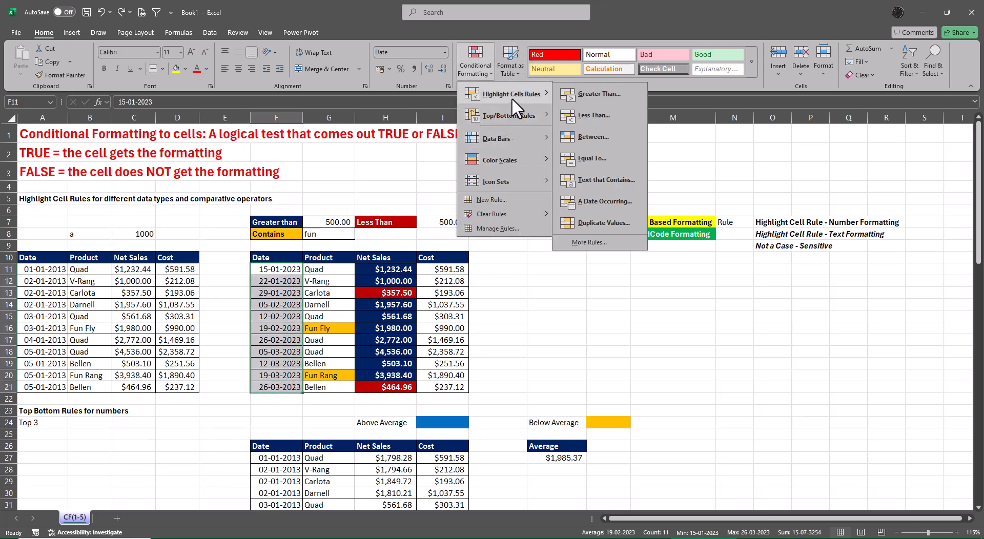
left_click(589, 200)
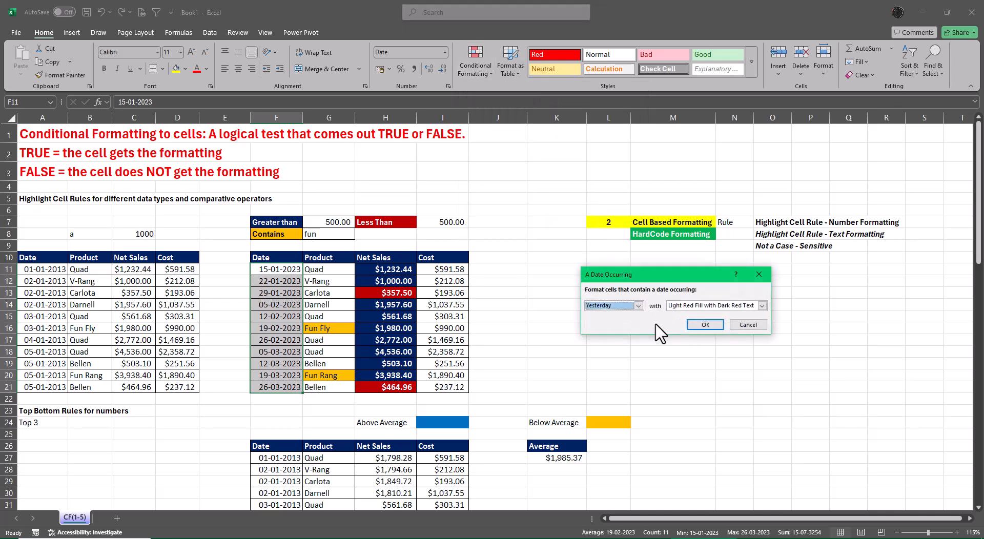
left_click(638, 305)
left_click(607, 384)
left_click(638, 306)
left_click(597, 322)
left_click(639, 306)
left_click(598, 349)
left_click(638, 306)
left_click(607, 385)
left_click(635, 308)
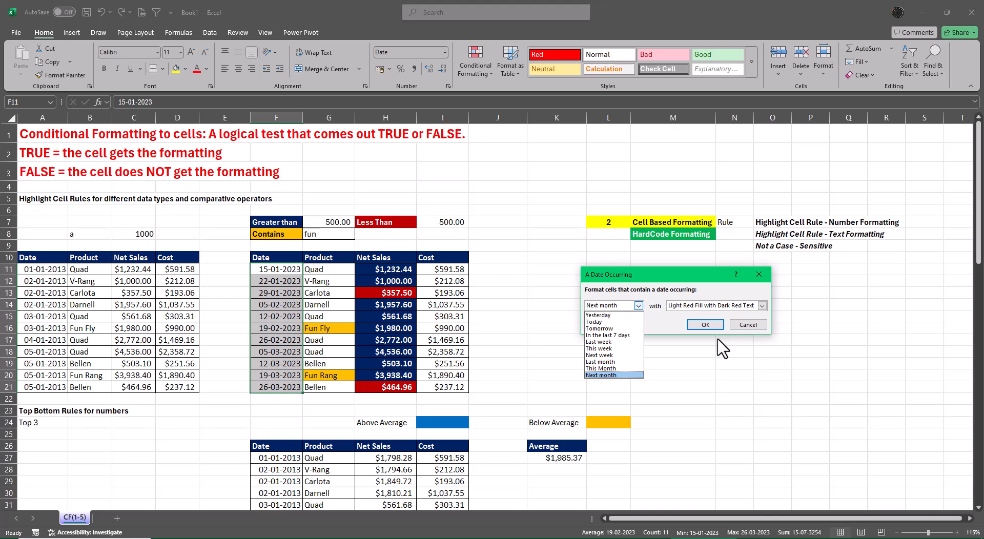
key("Escape")
key("Escape")
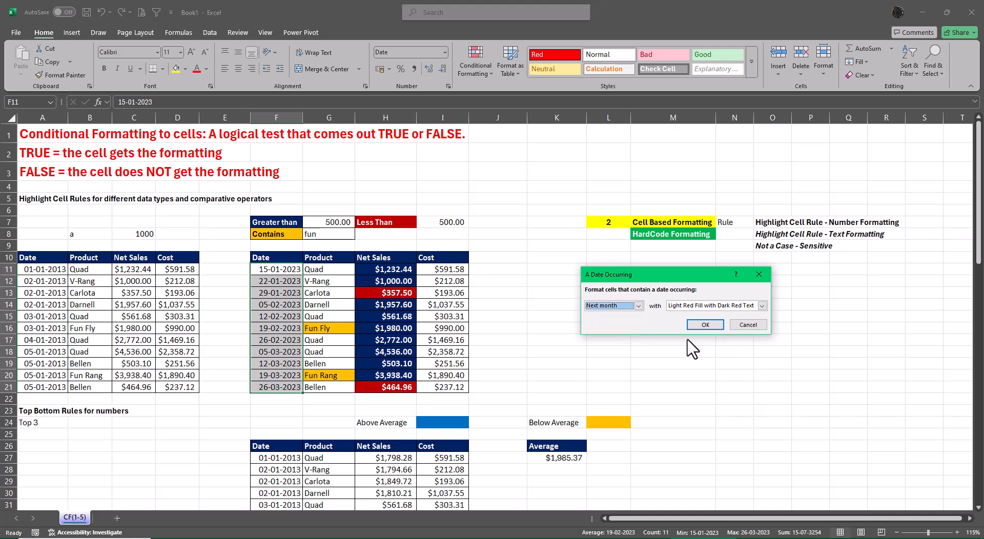
Set the starting date in F11 to 15-12-2024.
left_click(282, 271)
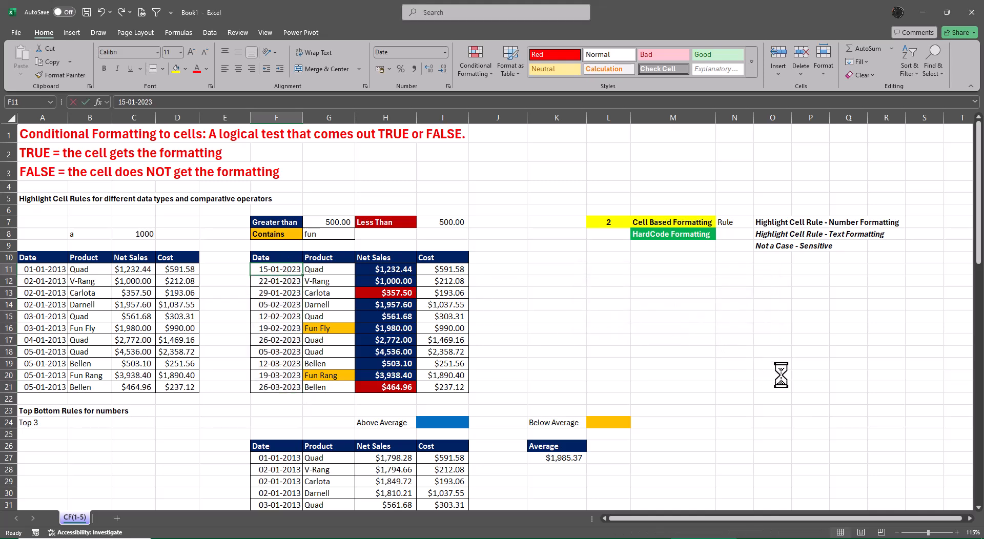
type("15-12-202")
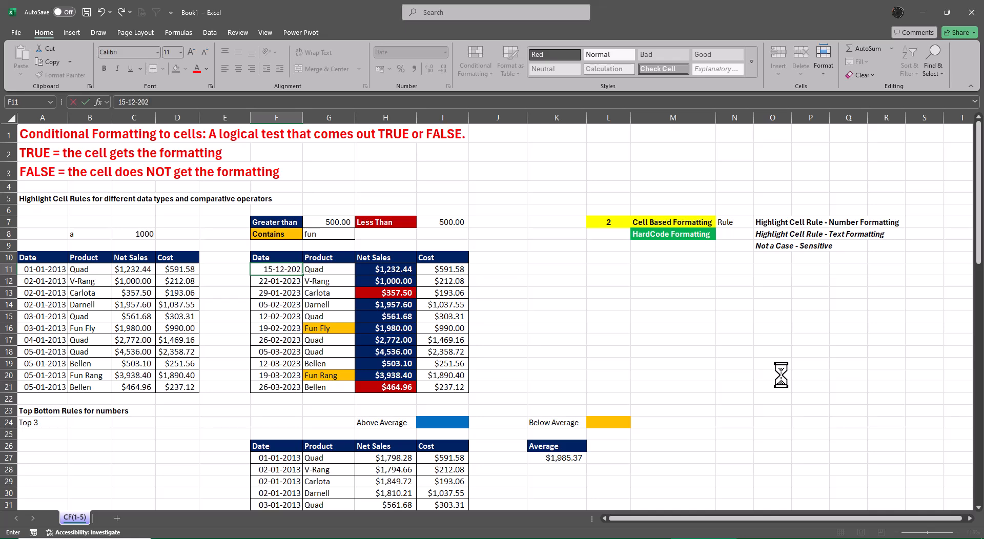
type("4")
key("Return")
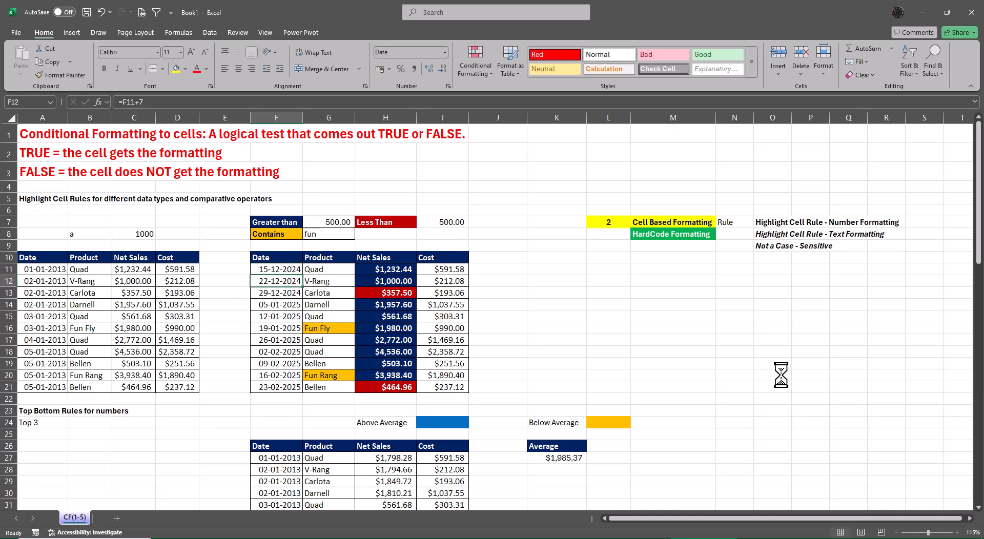
key("Up")
key("ctrl+shift+Down")
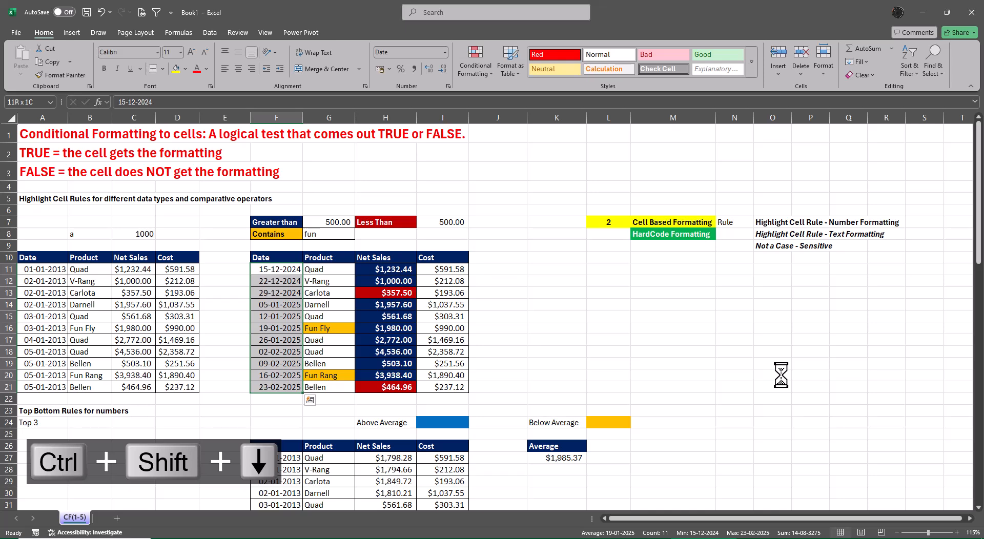
left_click(468, 63)
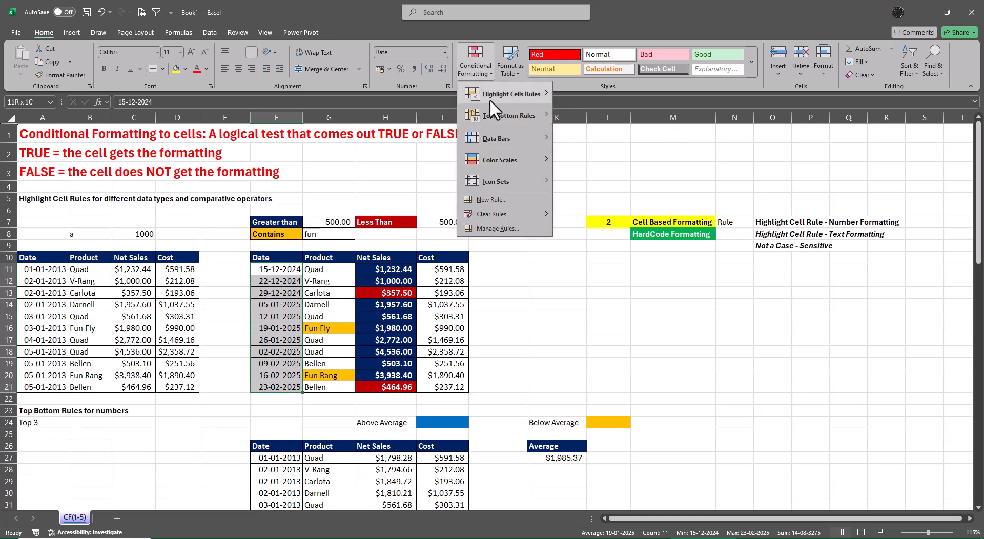
left_click(603, 225)
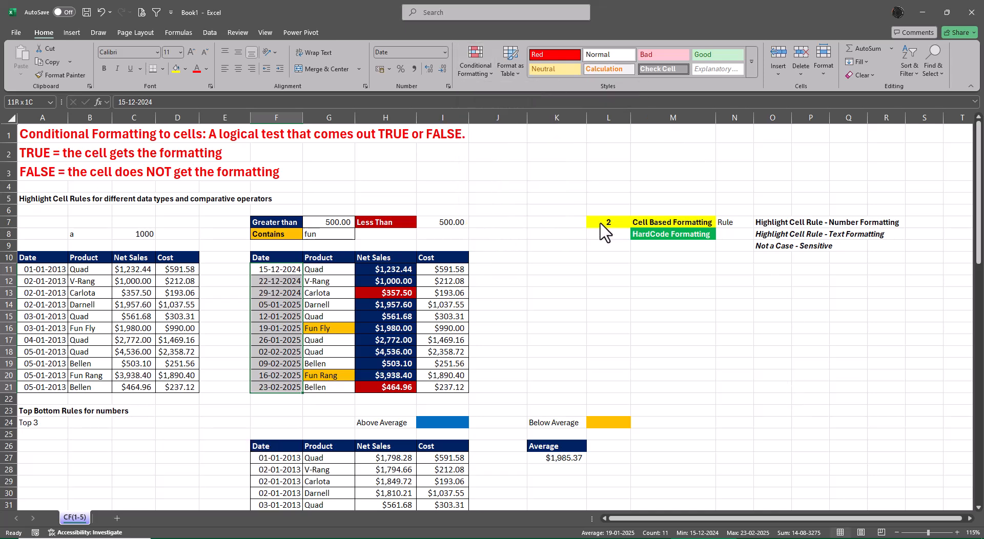
left_click(620, 305)
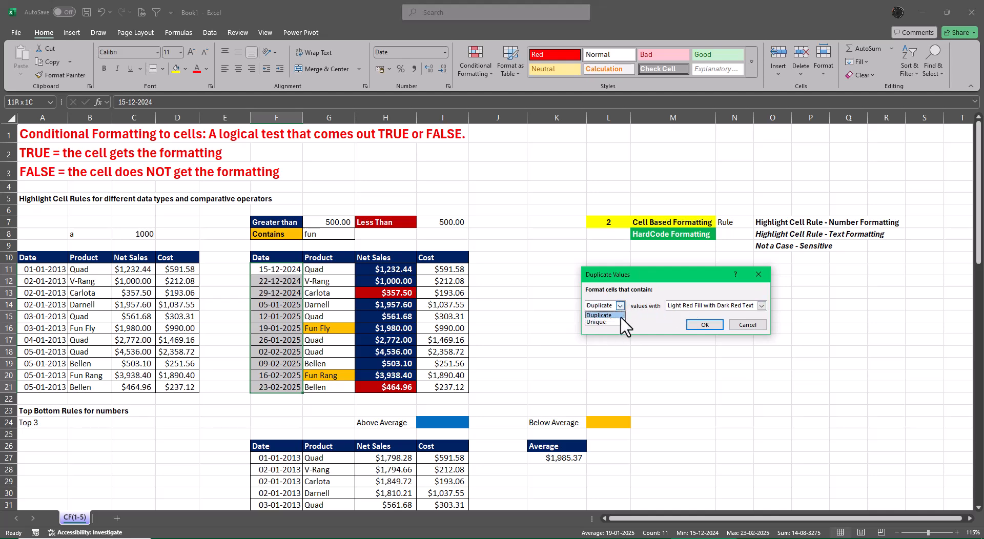
left_click(749, 326)
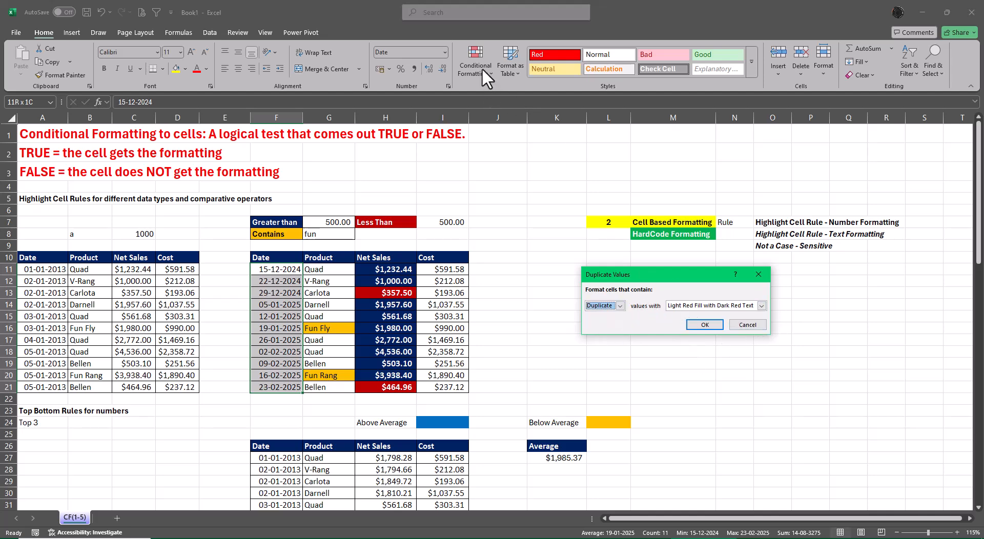
left_click(748, 325)
Start an A Date Occurring rule on F11:F21, preview Next month and Last month, and choose This Month.
left_click(466, 59)
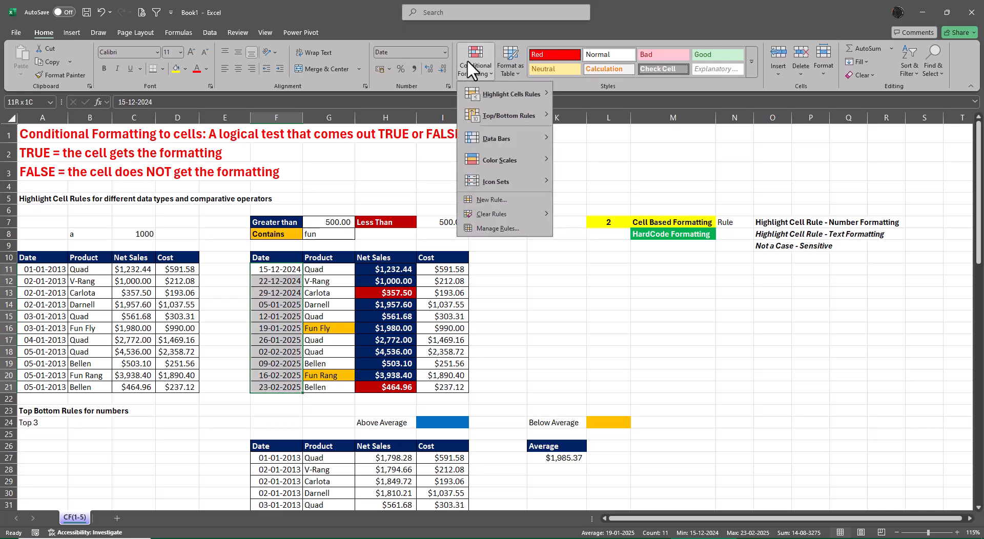
mouse_move(512, 93)
left_click(597, 204)
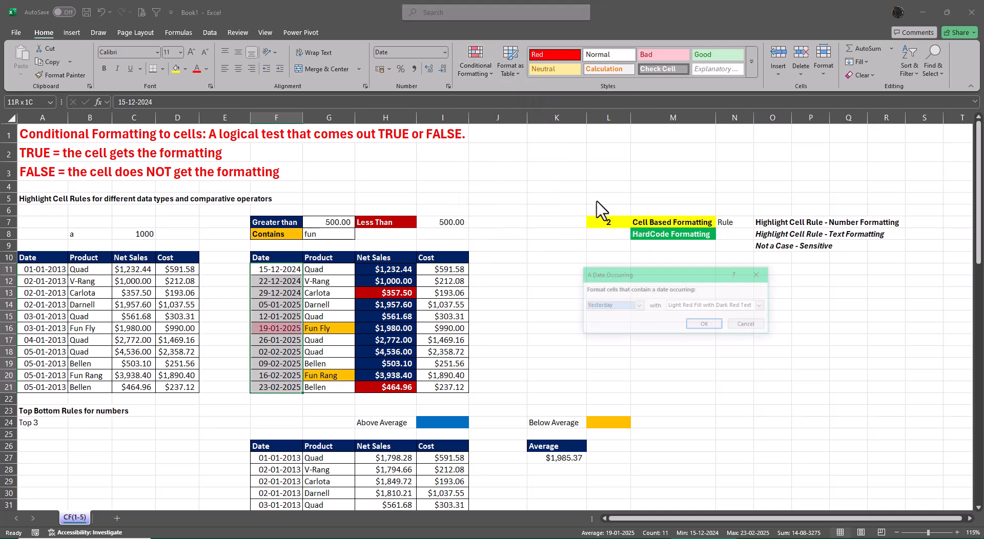
left_click(638, 306)
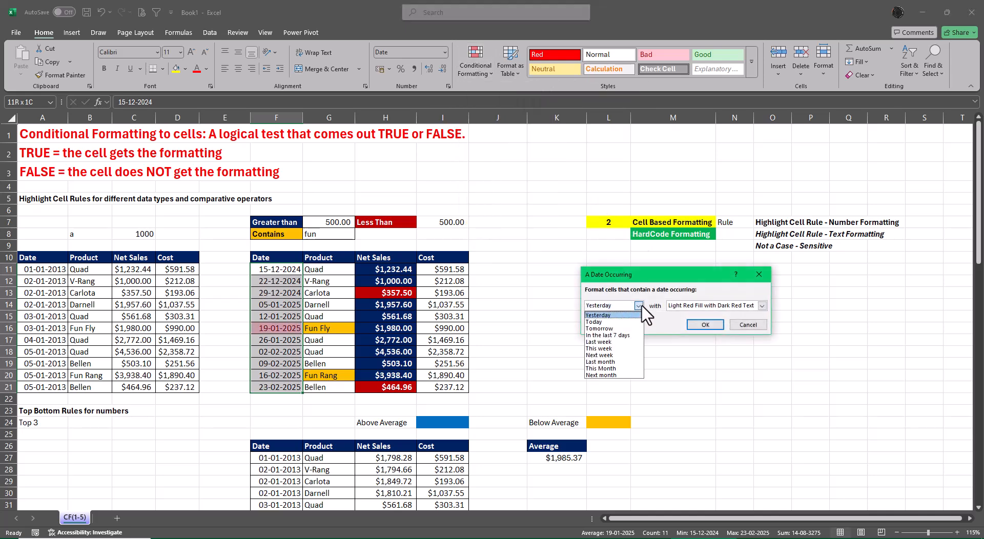
left_click(610, 375)
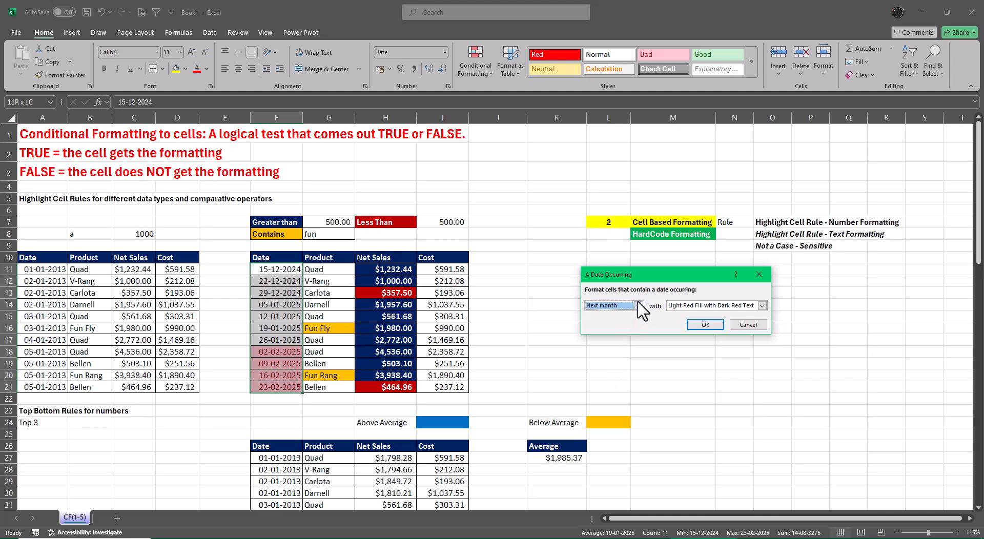
left_click(638, 305)
left_click(607, 361)
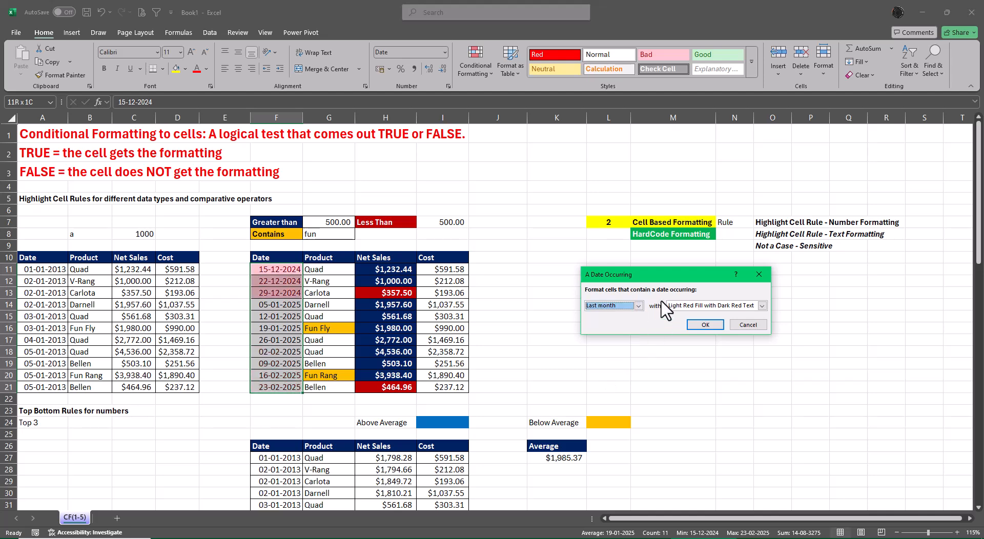
left_click(638, 306)
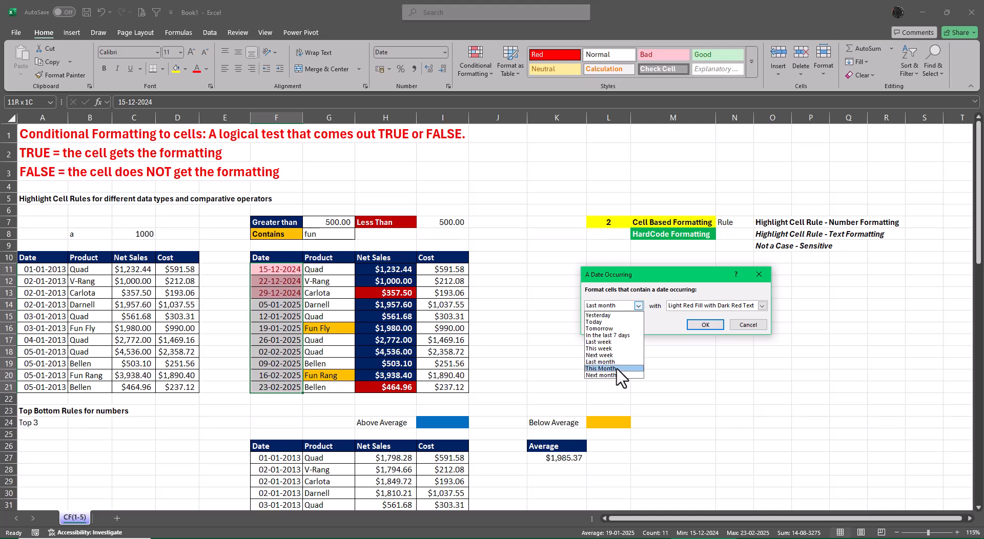
left_click(618, 369)
Give the This Month rule a custom format with light blue fill and bold white text, and apply it to F11:F21.
left_click(762, 306)
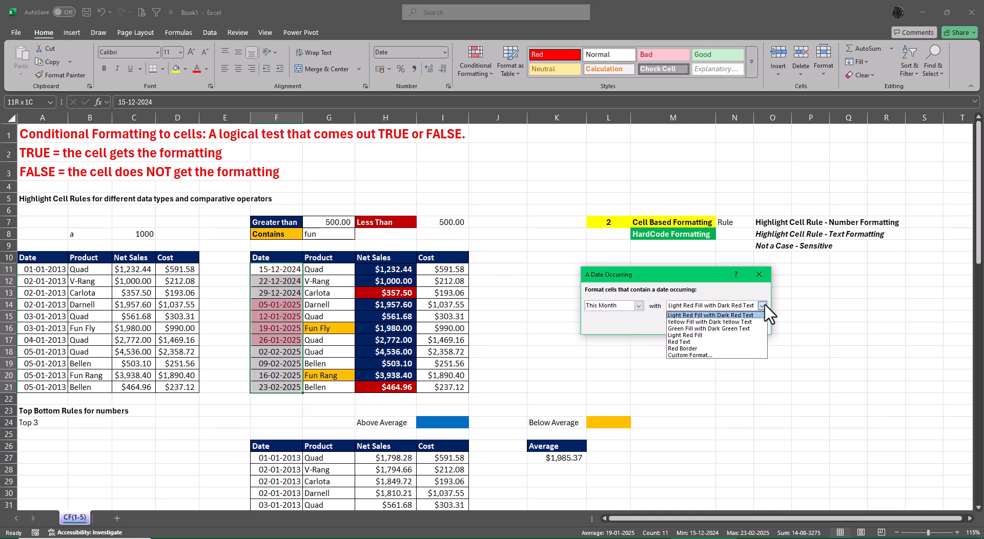
left_click(696, 355)
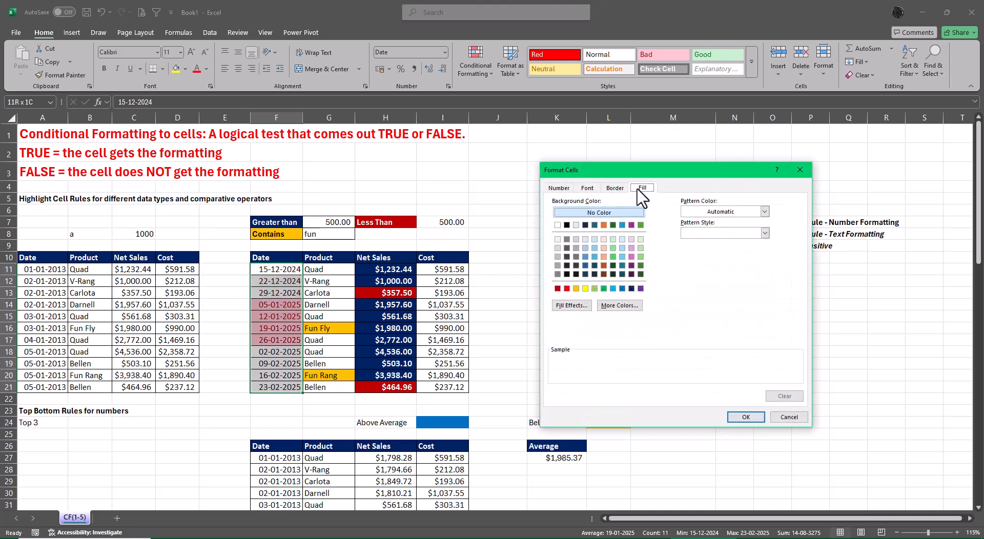
left_click(613, 288)
left_click(587, 188)
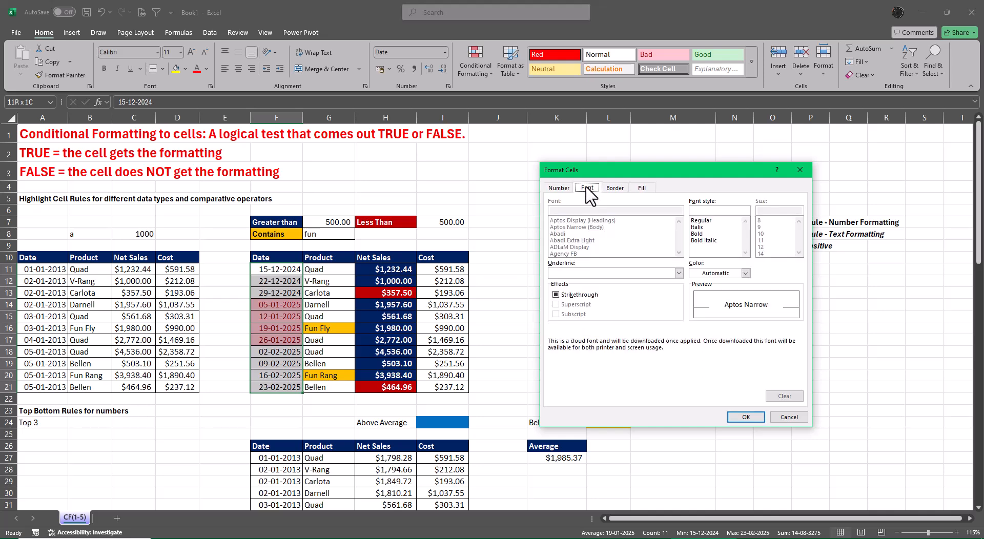
left_click(697, 233)
left_click(722, 273)
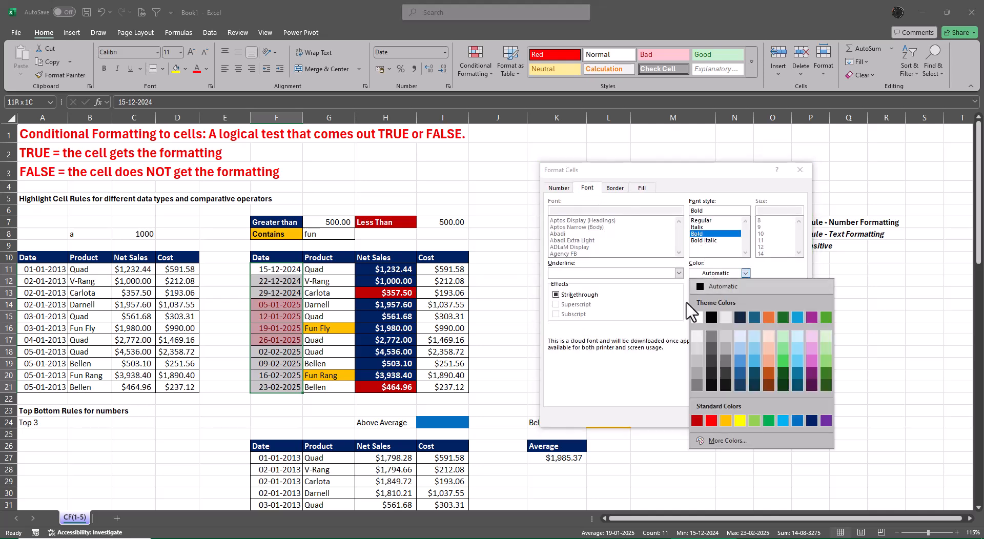
left_click(700, 317)
left_click(752, 423)
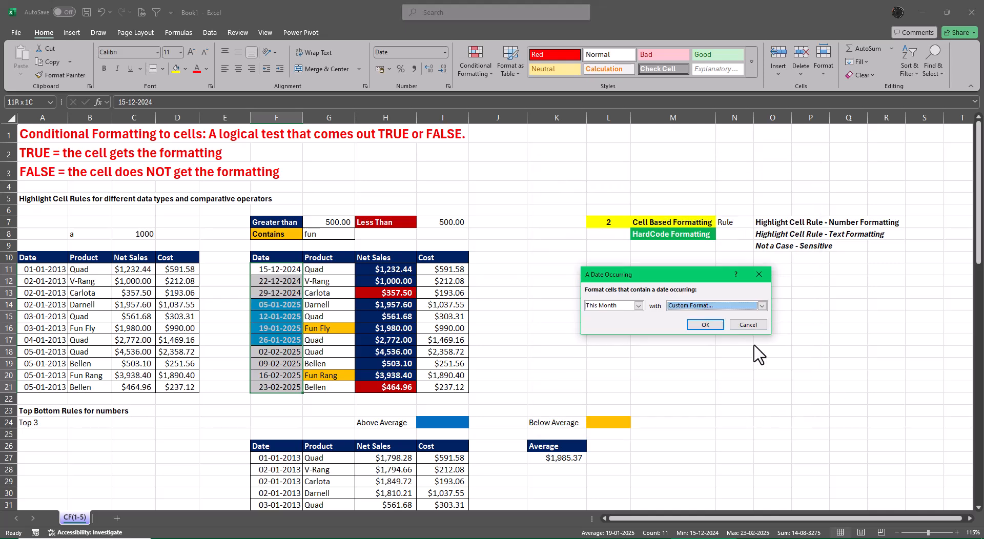
left_click(705, 325)
left_click(839, 327)
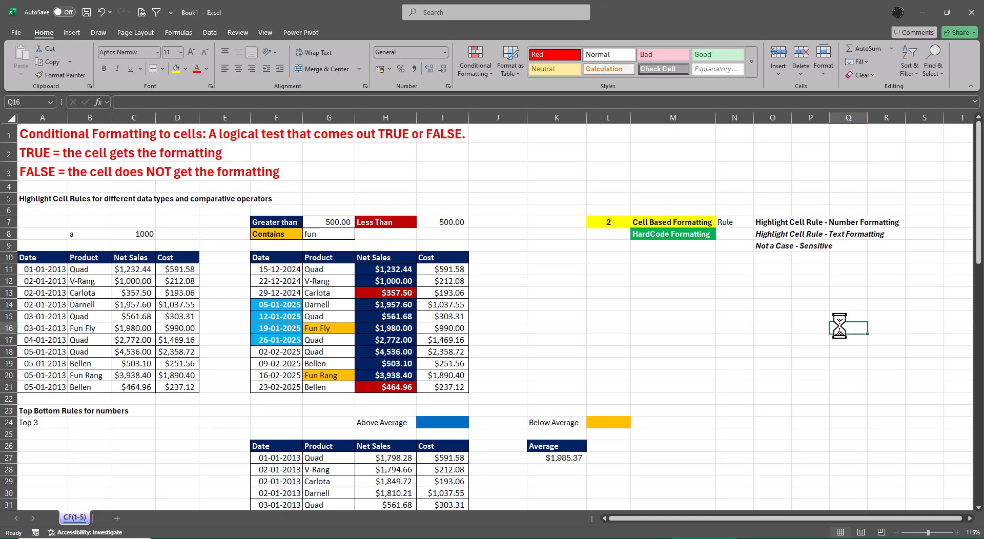
Set the Greater than threshold in G7 to 1500 and the Contains text in G8 to Ell.
left_click(322, 224)
type("1500")
key("Return")
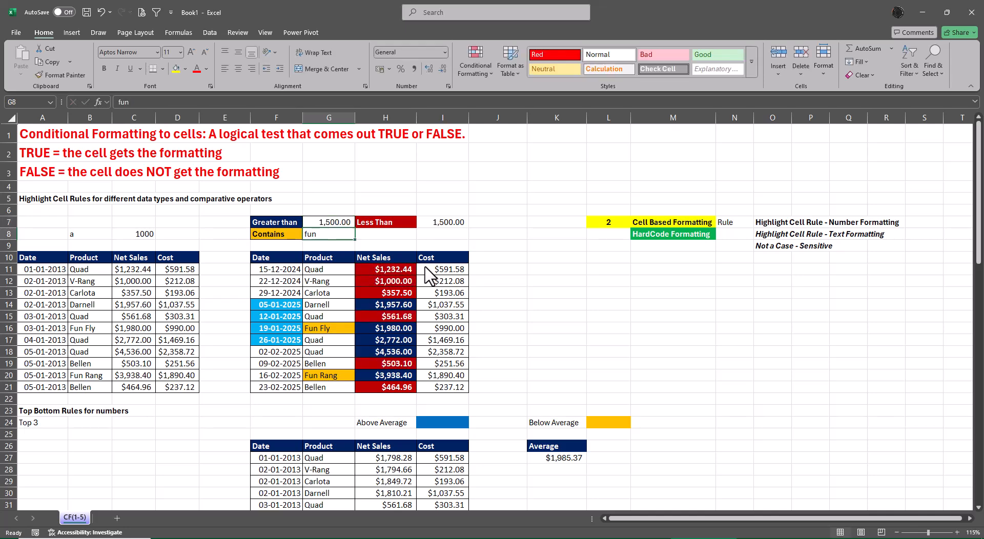
type("Ell")
key("Return")
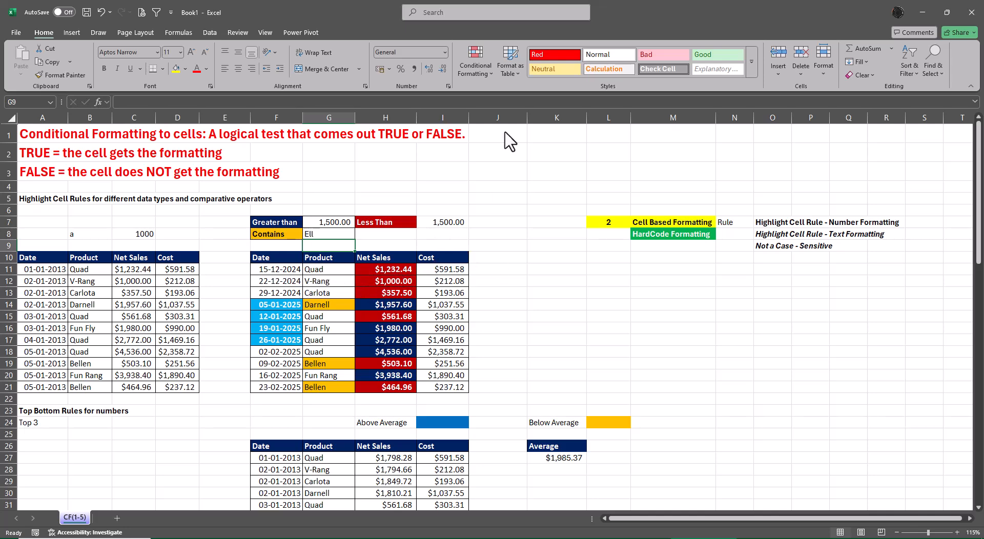
Review the conditional formatting rules for the whole worksheet in the Rules Manager and close it.
left_click(473, 72)
left_click(492, 229)
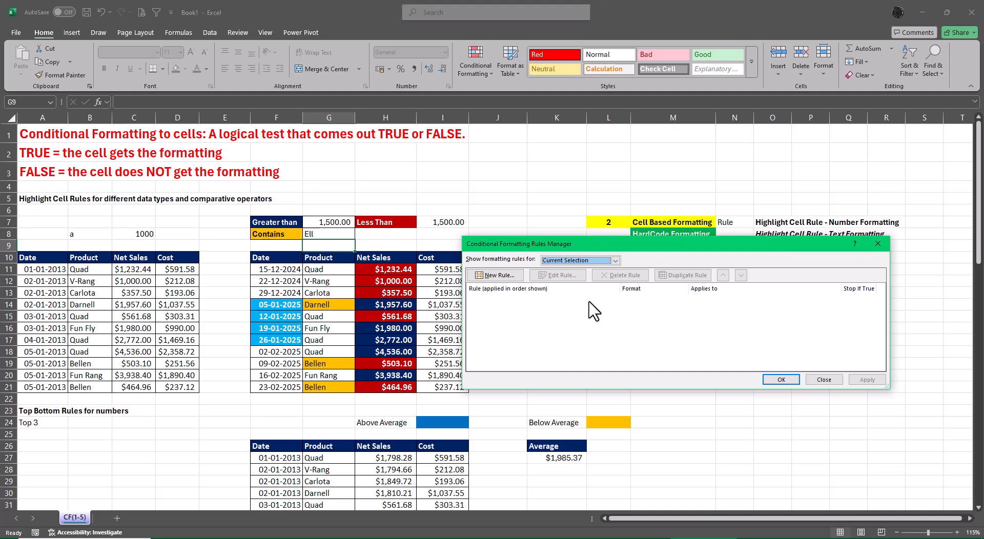
left_click(615, 261)
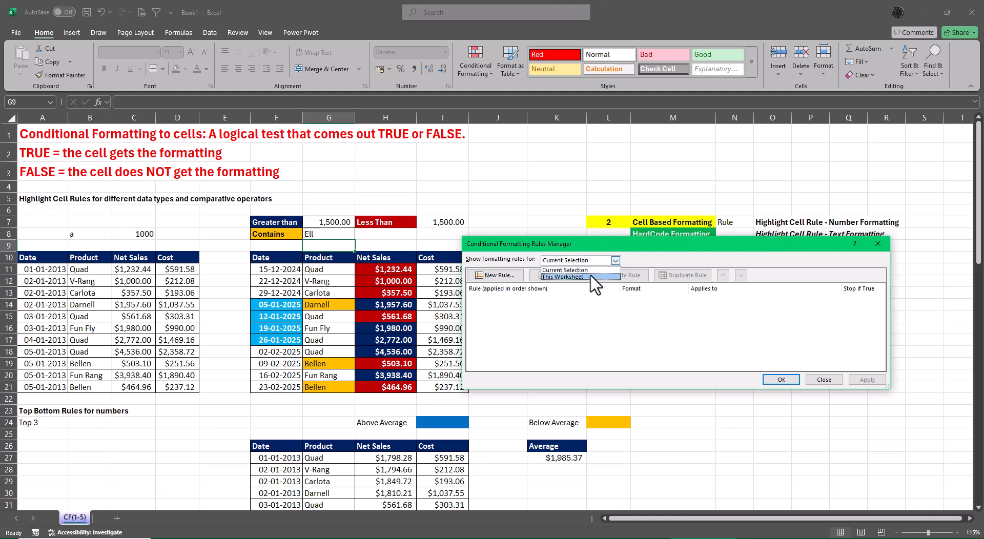
left_click(594, 276)
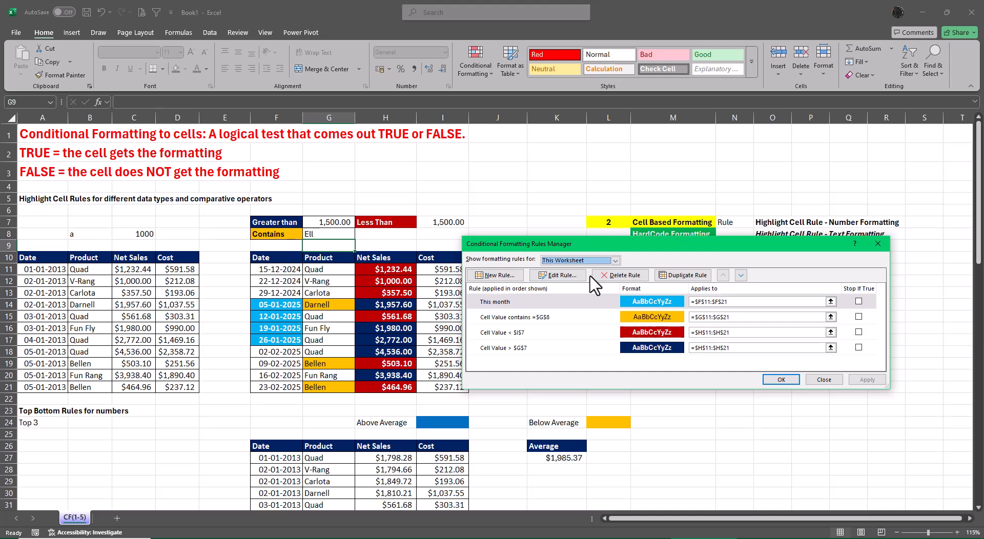
left_click(824, 380)
left_click(845, 399)
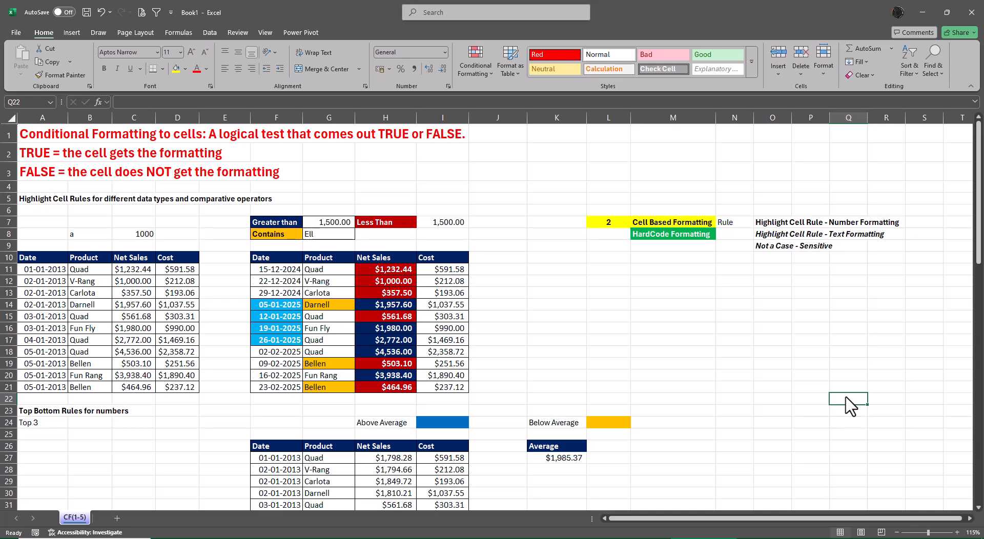
Edit the date rule on F11:F21 so it formats dates occurring Next month, and apply the change.
left_click_drag(287, 271, 285, 389)
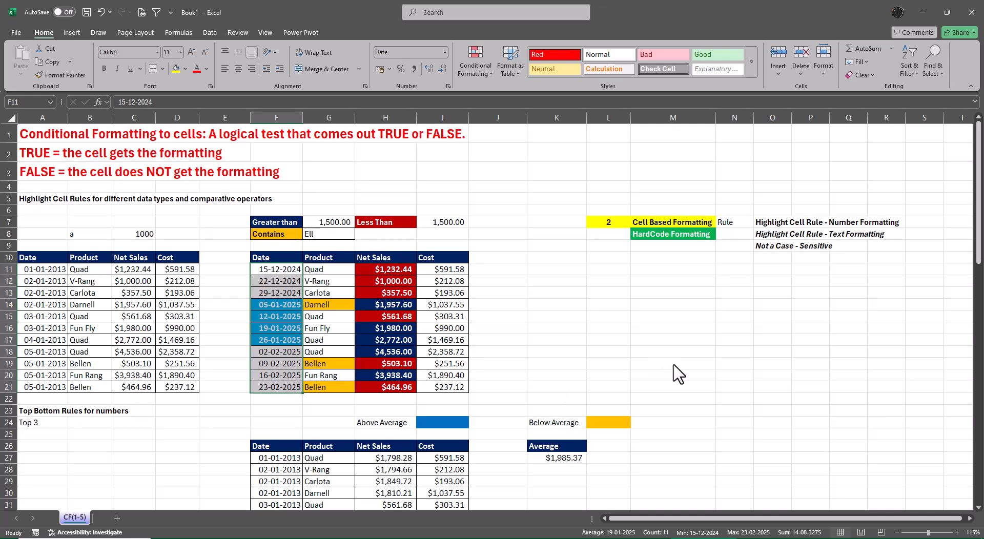
left_click(468, 63)
left_click(490, 228)
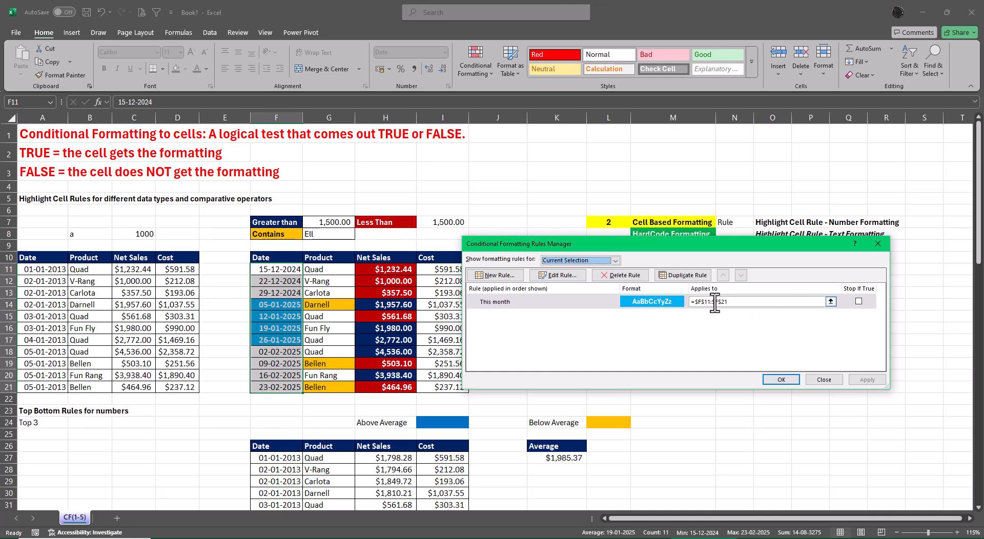
left_click(569, 275)
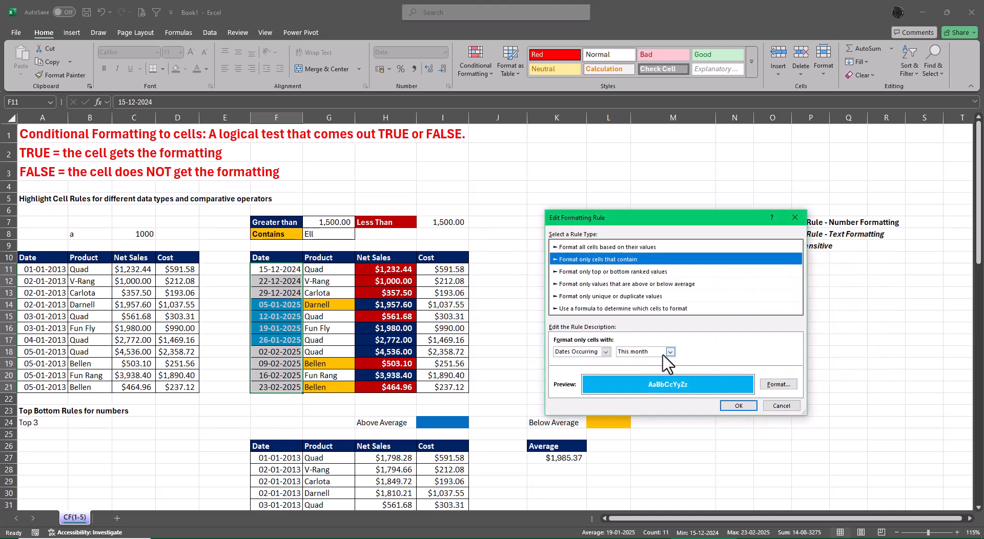
left_click(669, 353)
left_click(634, 421)
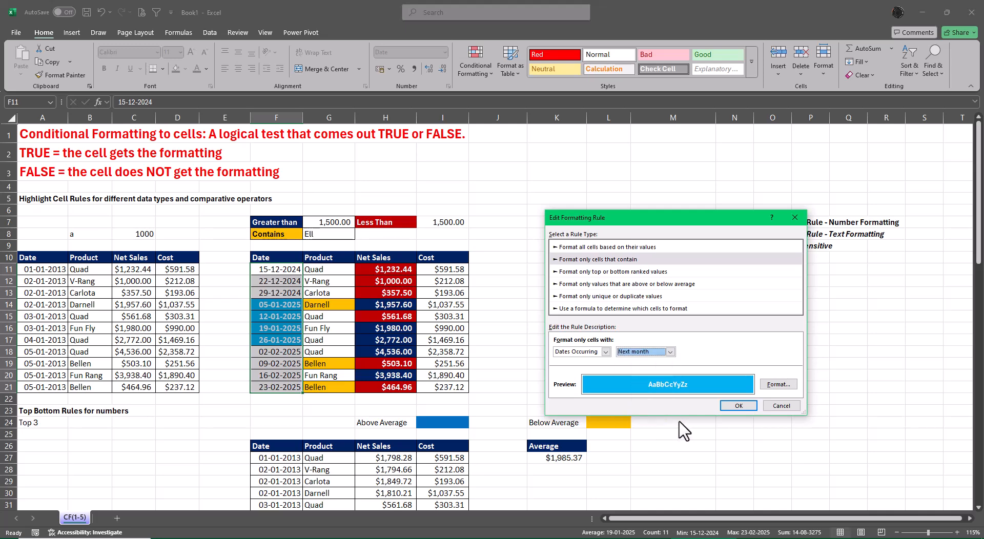
left_click(739, 406)
left_click(779, 379)
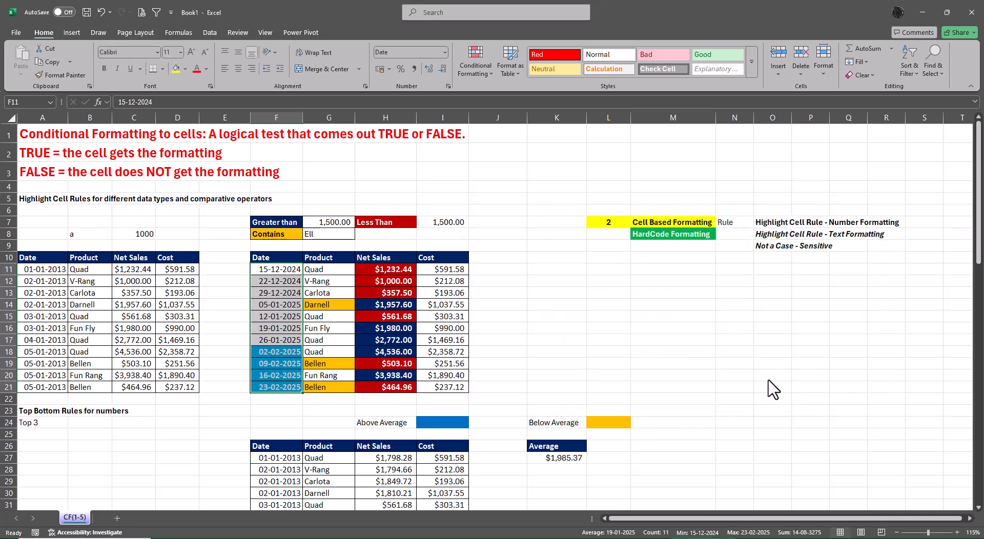
left_click(770, 378)
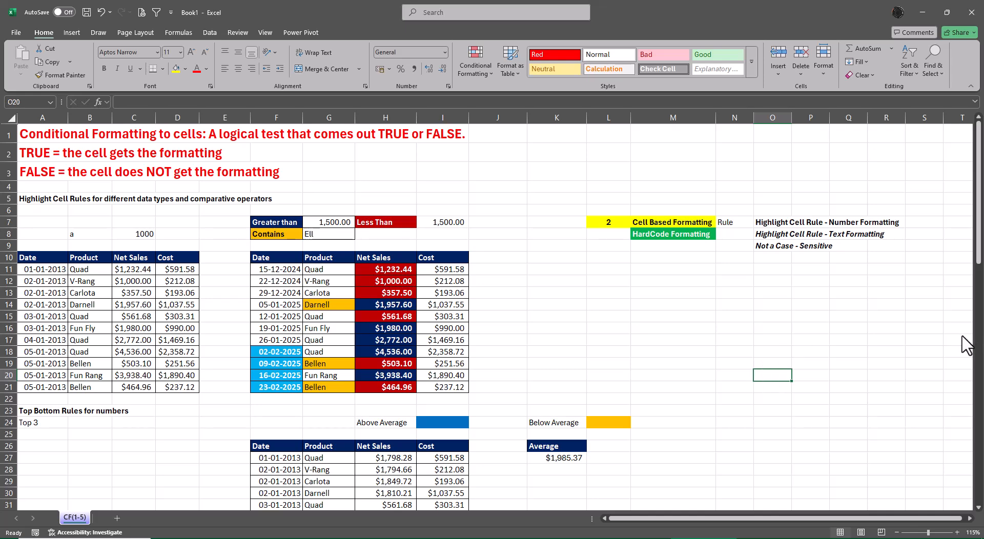
Start a Duplicate Values rule on the product names in B11:B21 and set it to Unique values.
left_click_drag(103, 268, 101, 385)
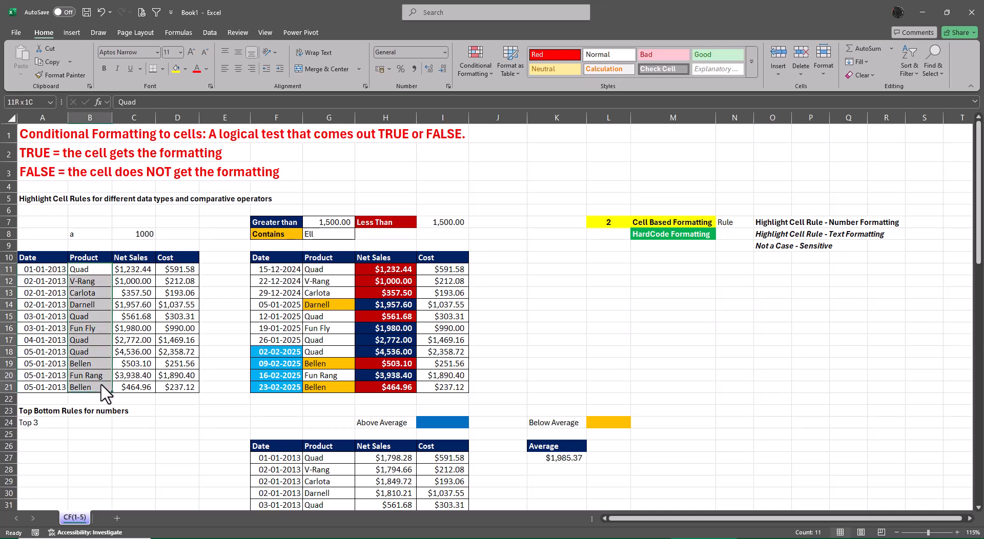
left_click(477, 66)
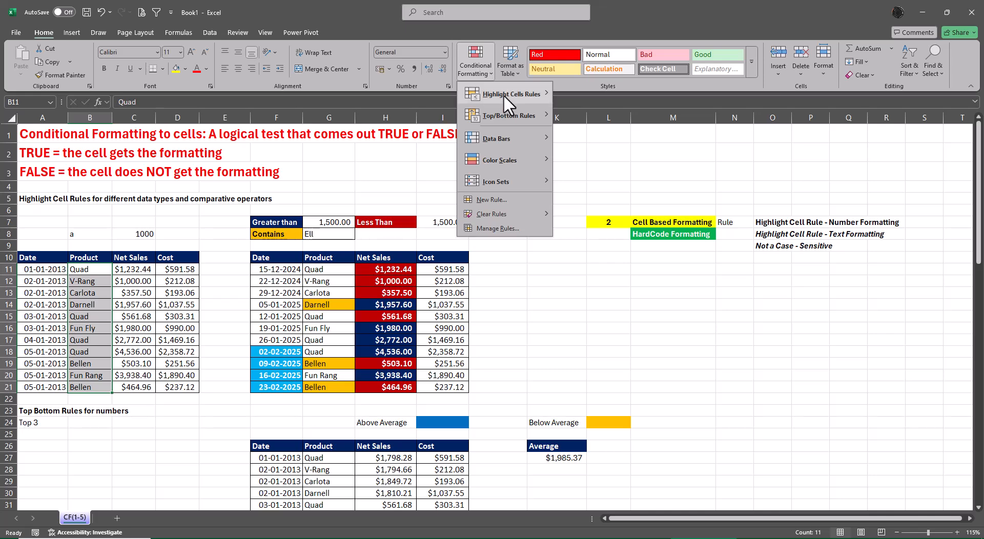
mouse_move(503, 94)
left_click(614, 216)
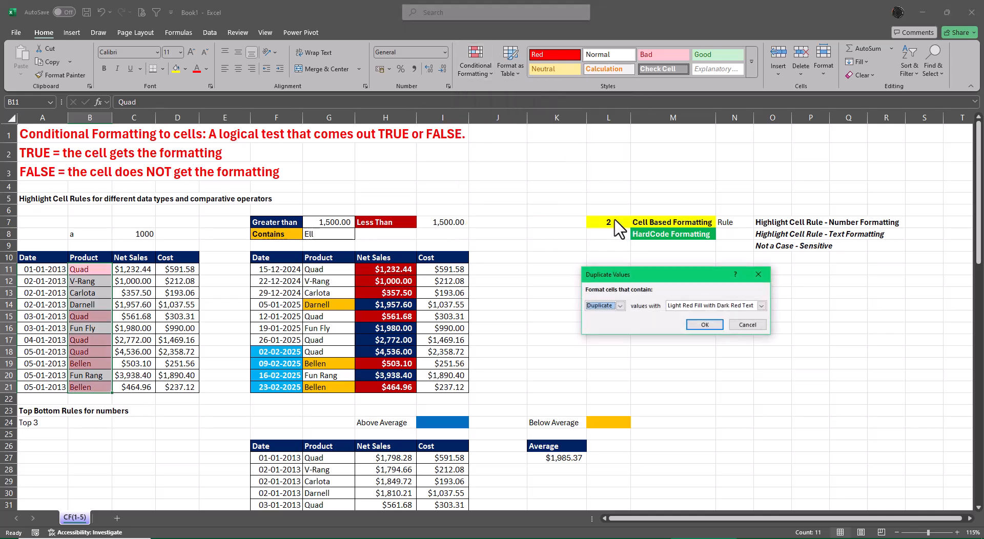
left_click(620, 305)
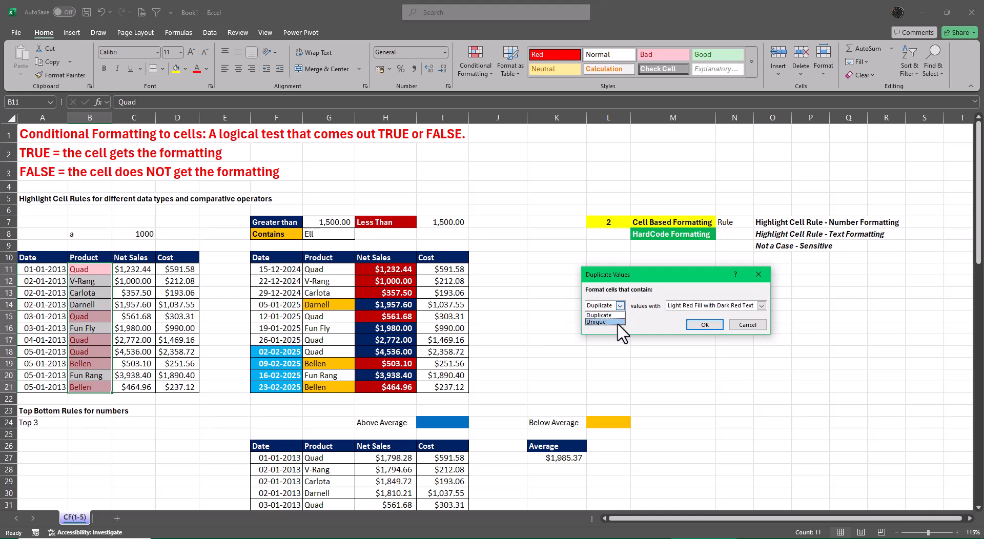
left_click(612, 322)
Give the unique-values rule on B11:B21 a custom yellow fill and apply the rule.
left_click(762, 305)
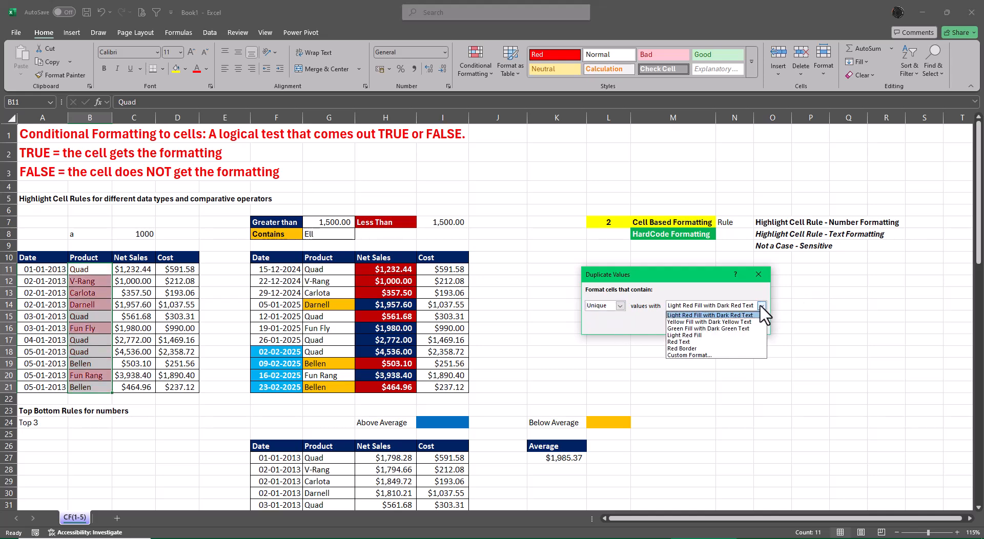
left_click(699, 364)
left_click(641, 187)
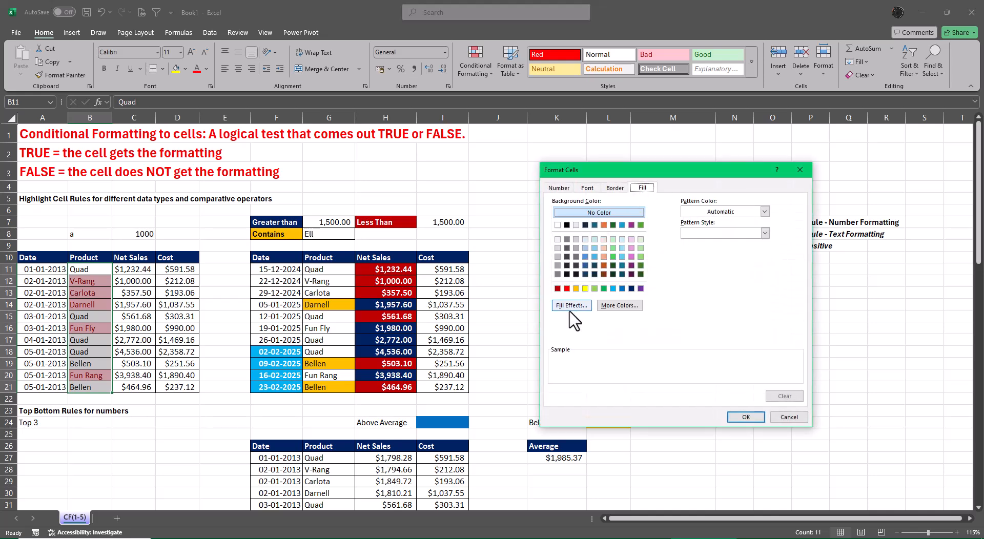
left_click(584, 289)
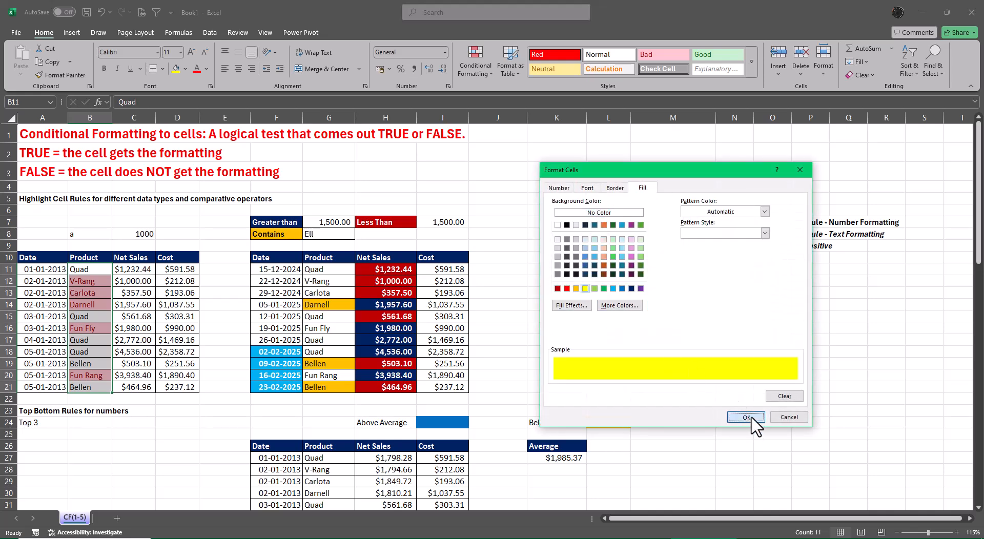
left_click(745, 417)
left_click(704, 324)
left_click(809, 363)
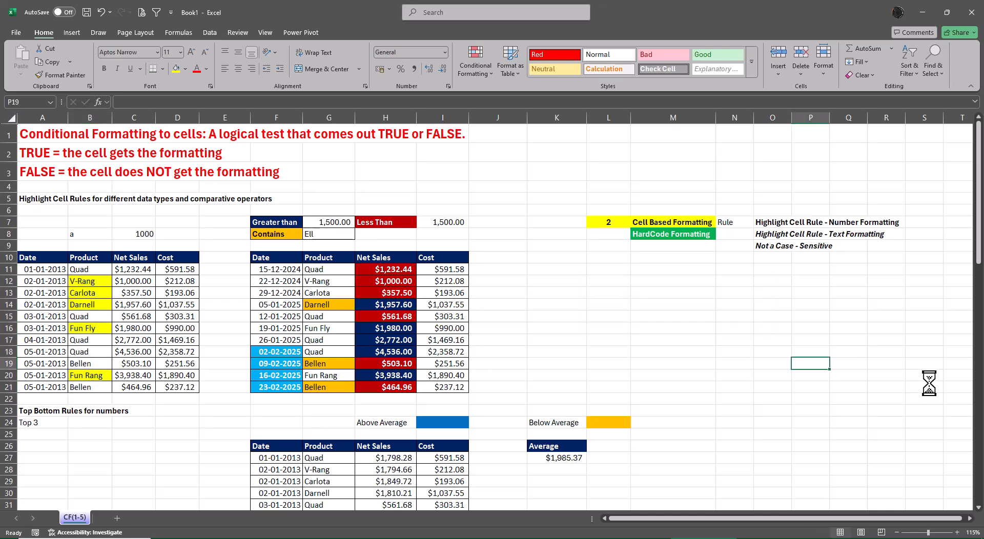
Edit the rule on the product names in B11:B21 so it formats duplicate values, and apply the change.
left_click(99, 270)
left_click_drag(99, 275, 98, 388)
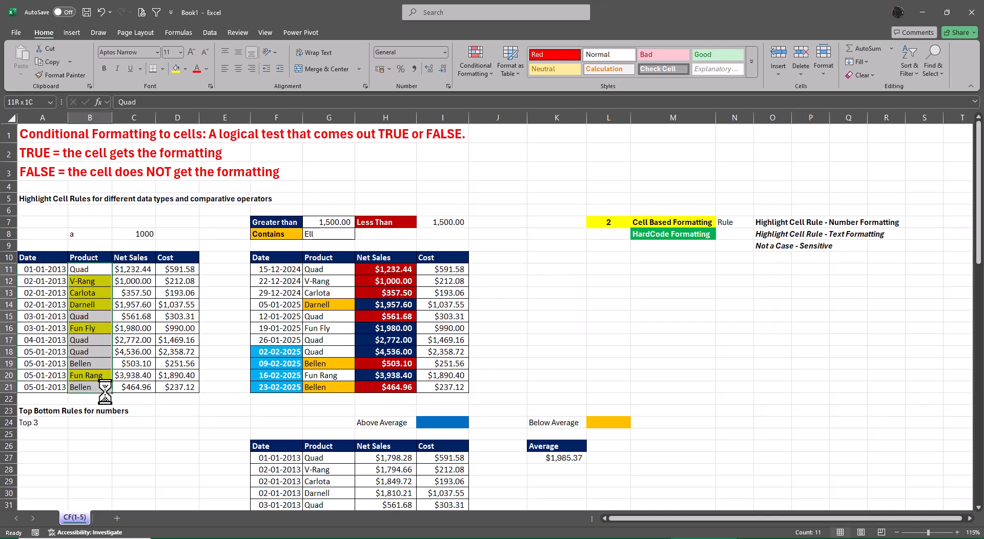
left_click(481, 60)
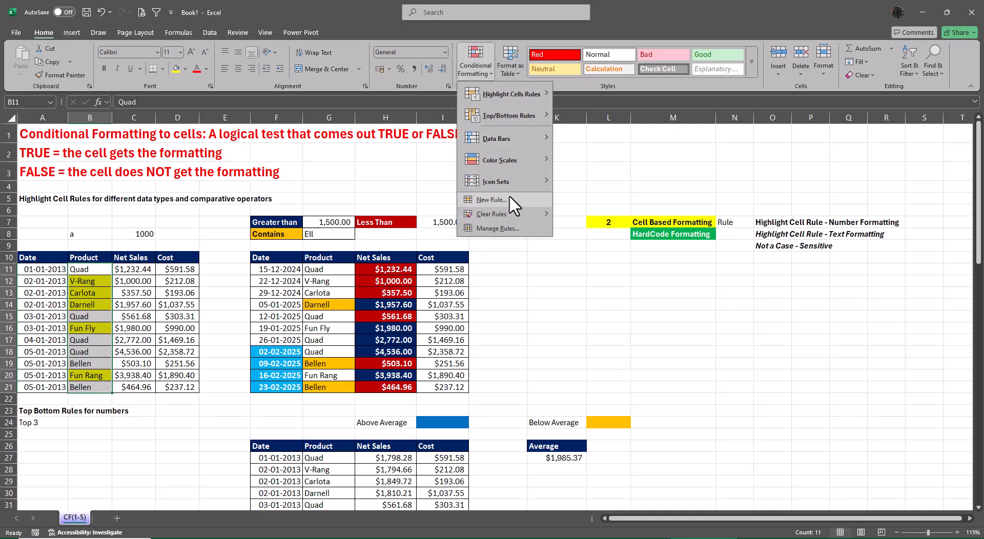
left_click(506, 227)
left_click(557, 275)
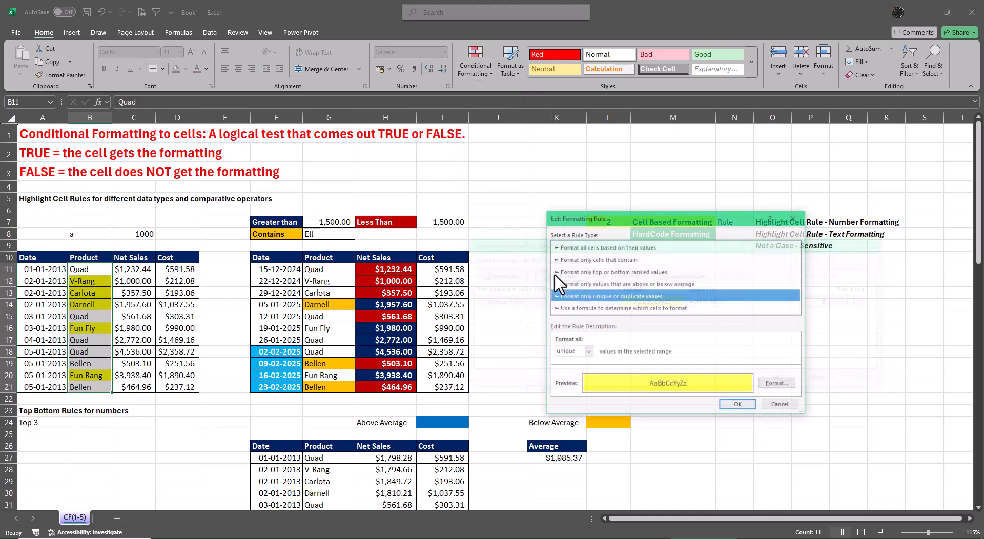
left_click(587, 352)
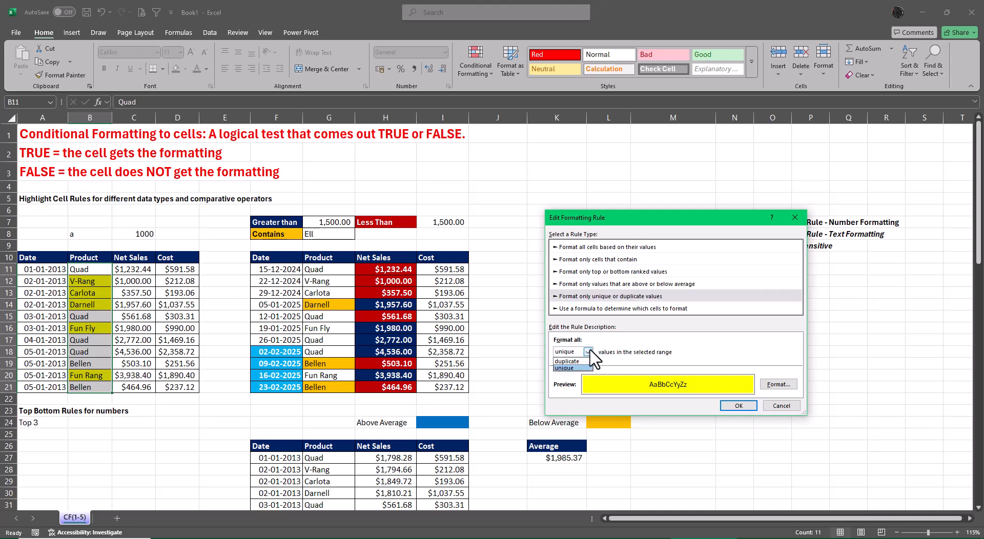
left_click(584, 368)
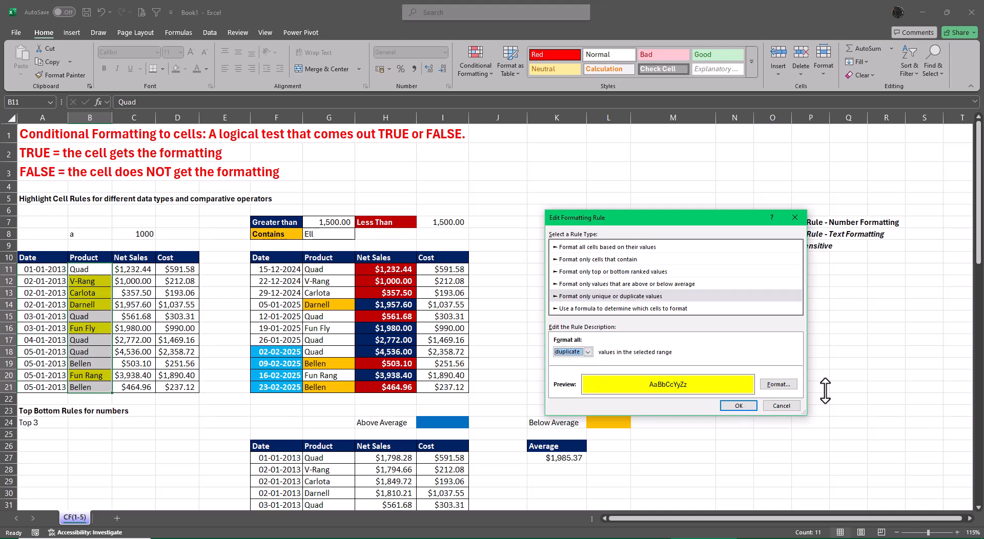
key("Return")
left_click(776, 379)
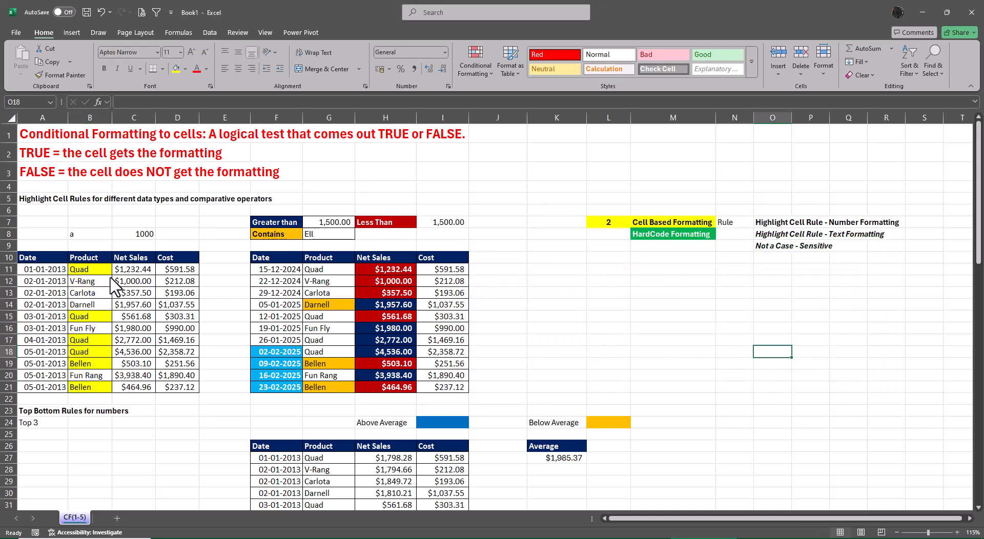
Review the settings of the duplicate-values rule on B11:B21 without changing them, and close the Rules Manager.
left_click_drag(82, 270, 96, 386)
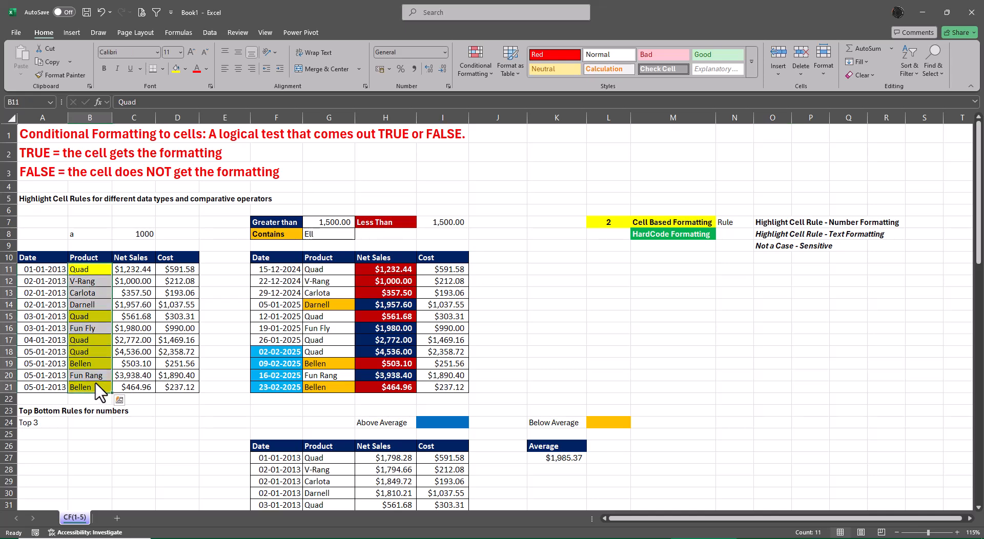
key("alt+o")
key("d")
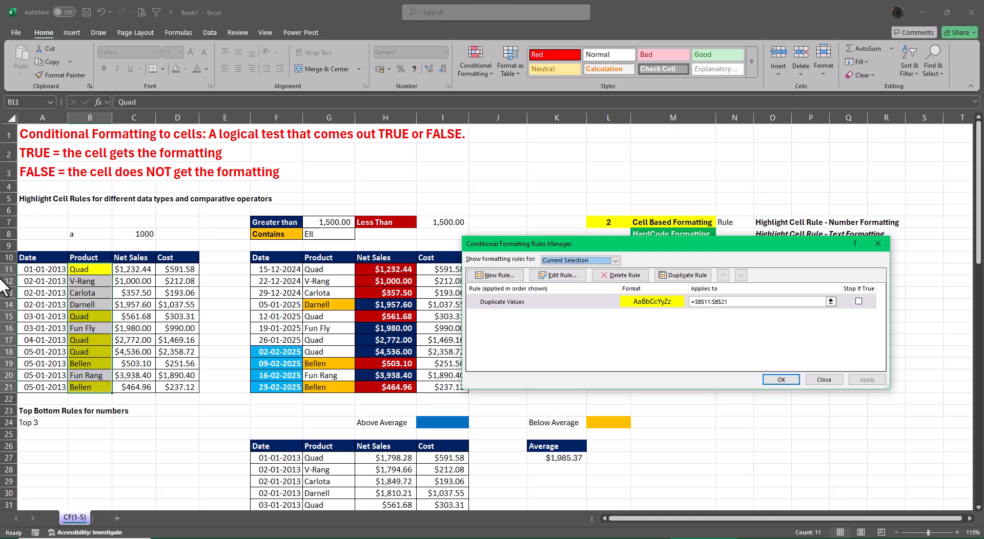
left_click(558, 275)
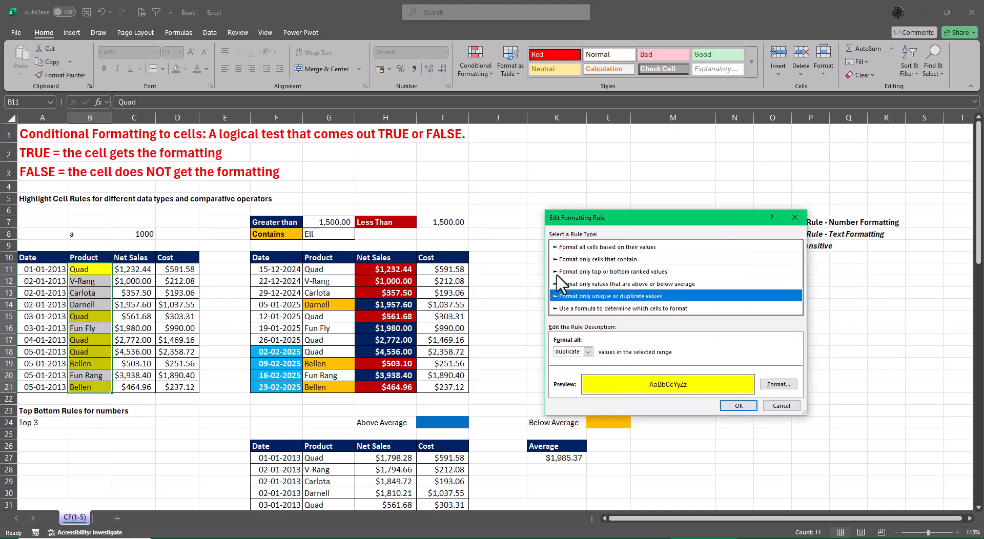
left_click(790, 408)
left_click(783, 382)
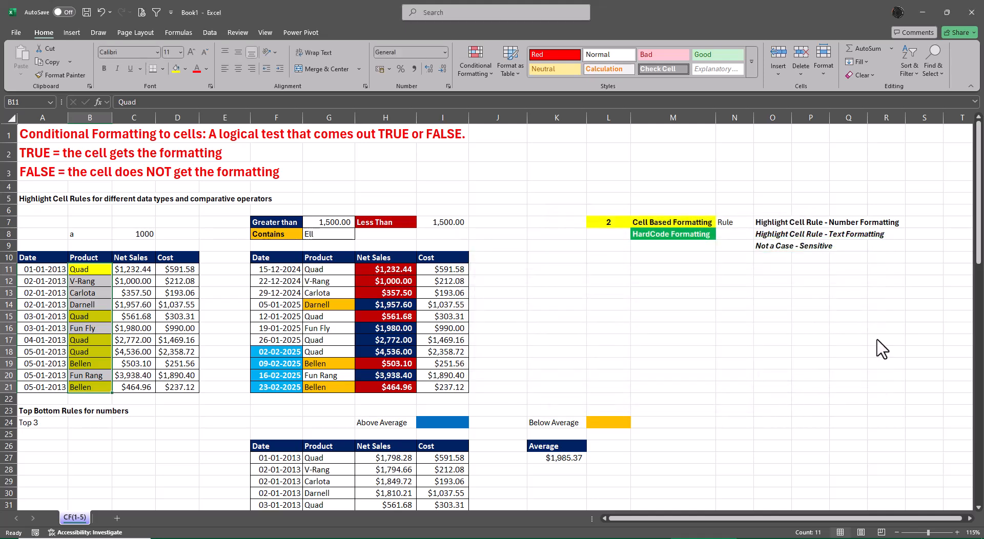
Examine the available Highlight Cells Rules and the Top/Bottom Rules, finishing at the sheet's Top Bottom Rules for numbers section.
left_click(479, 63)
mouse_move(509, 91)
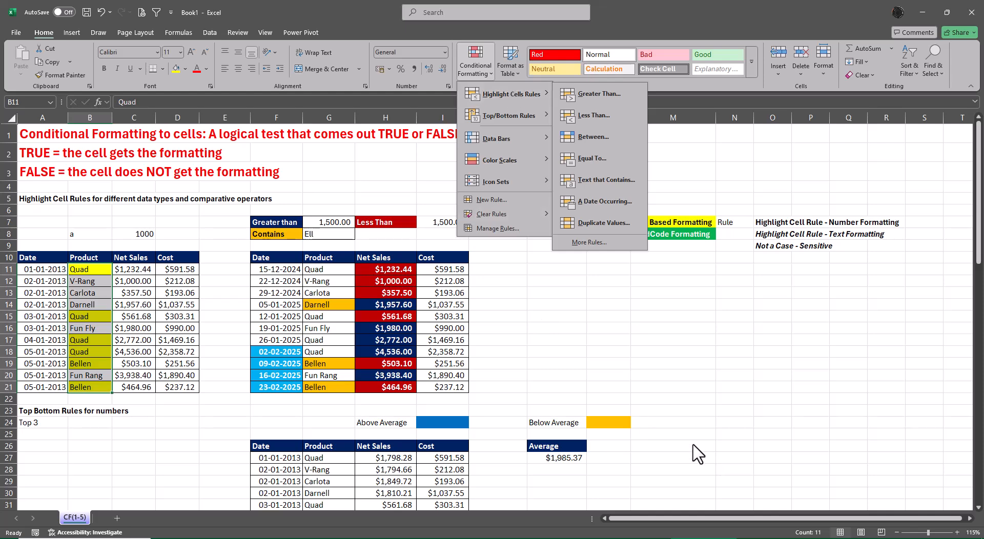
key("Escape")
key("Escape")
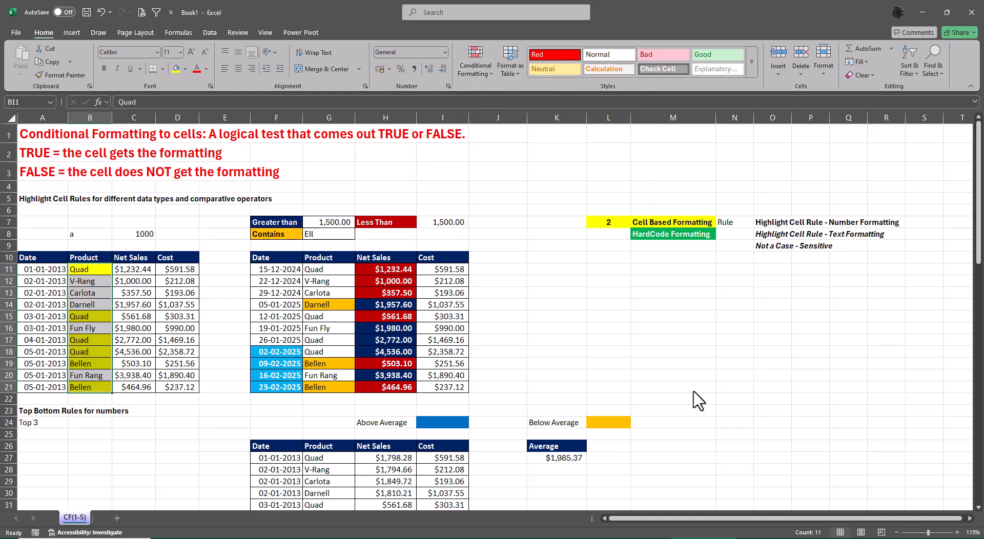
scroll(698, 399, "down", 1)
scroll(705, 398, "down", 2)
scroll(707, 398, "down", 1)
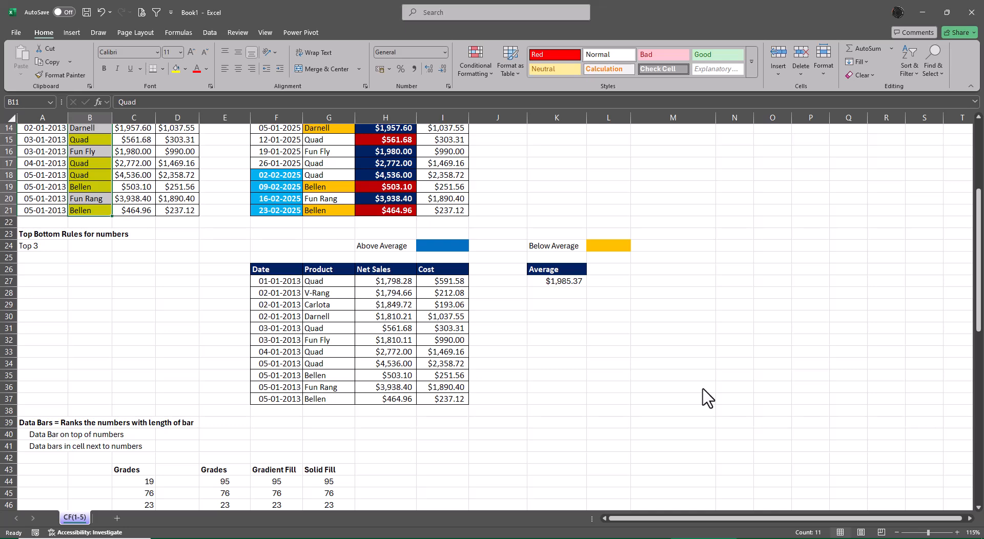
left_click(469, 56)
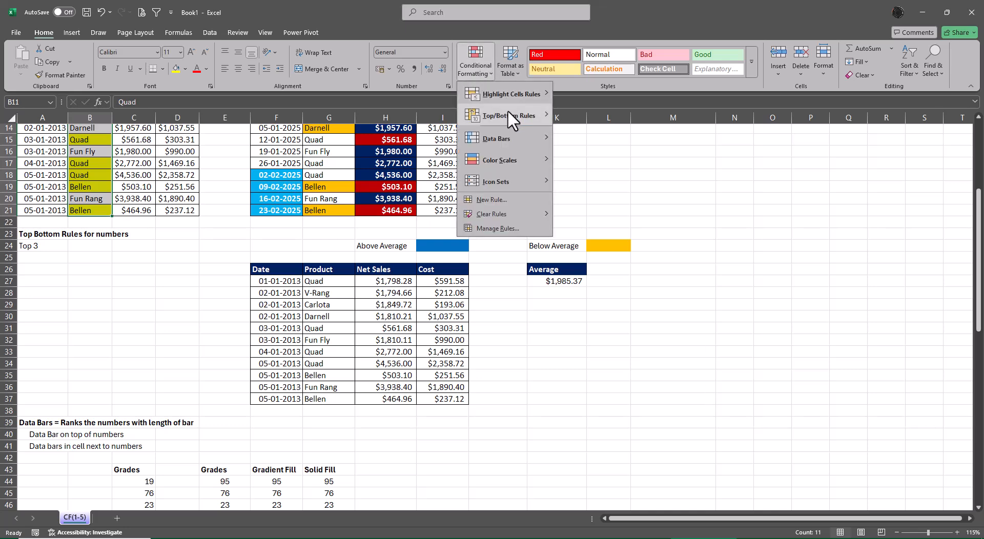
mouse_move(508, 113)
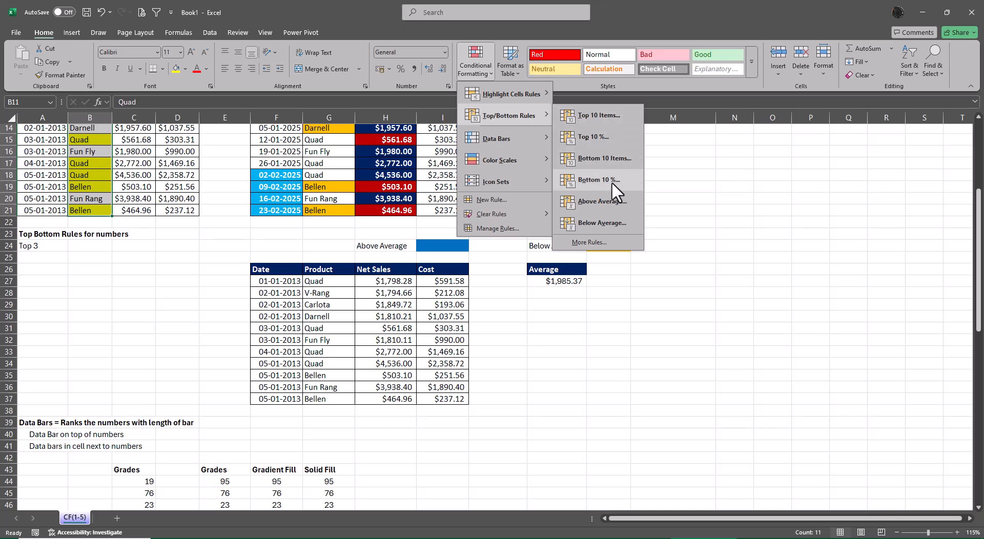
left_click(743, 248)
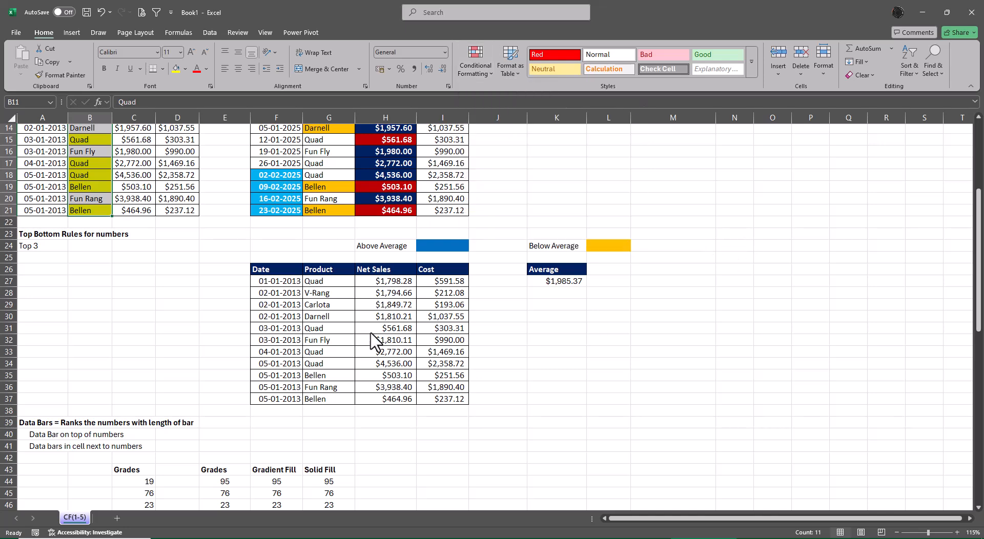
Apply an Above Average rule with a custom blue fill to the Net Sales values in H27:H37.
left_click_drag(384, 280, 392, 404)
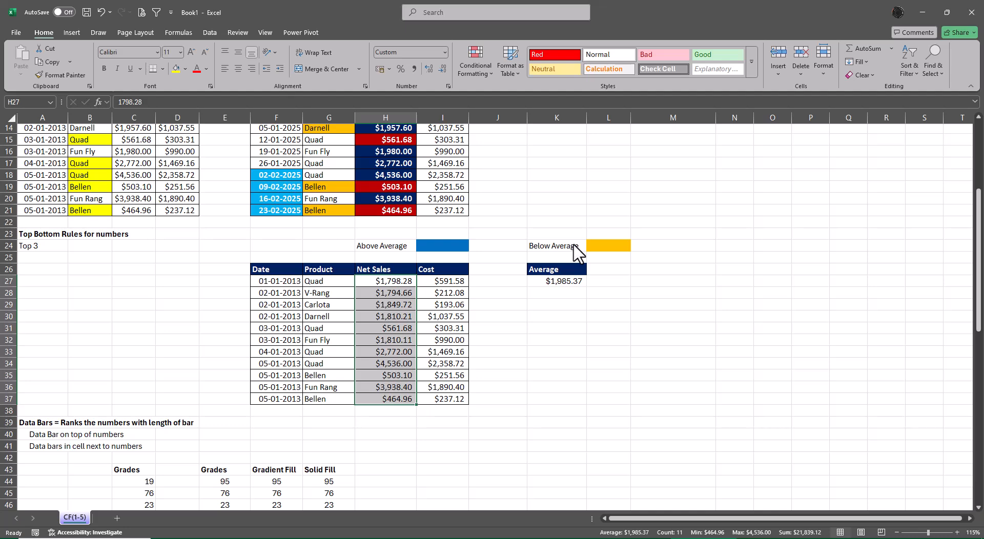
left_click(466, 63)
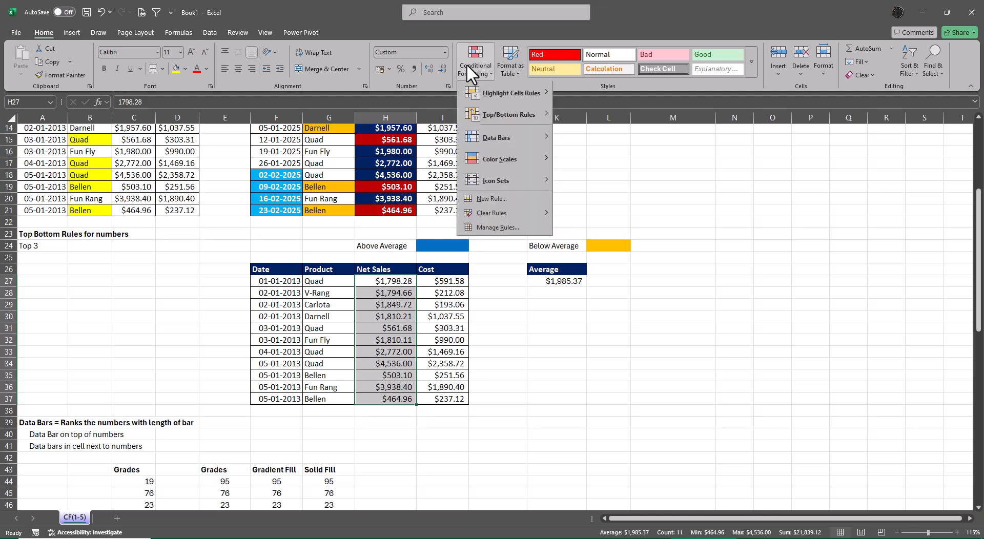
mouse_move(497, 109)
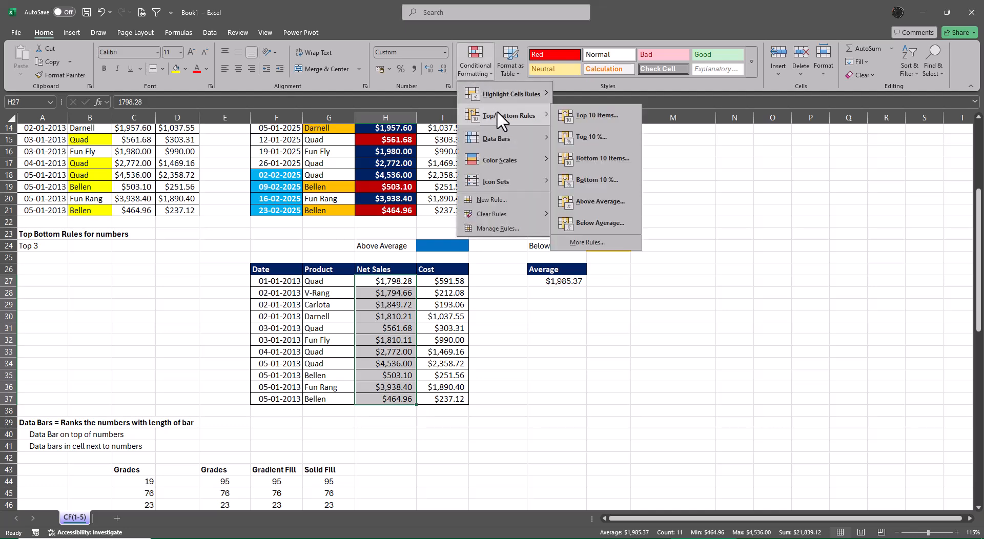
left_click(606, 205)
left_click_drag(654, 281, 658, 345)
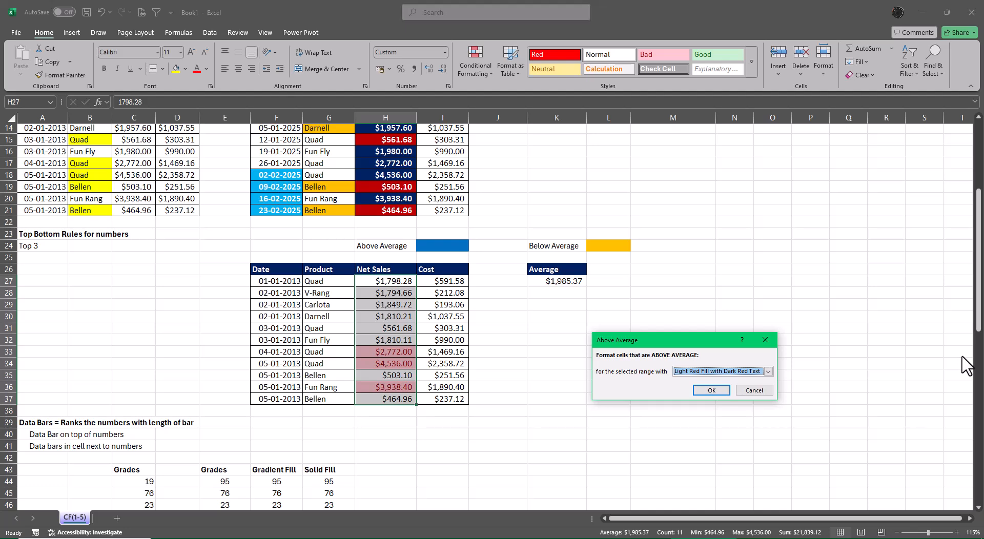
left_click(768, 372)
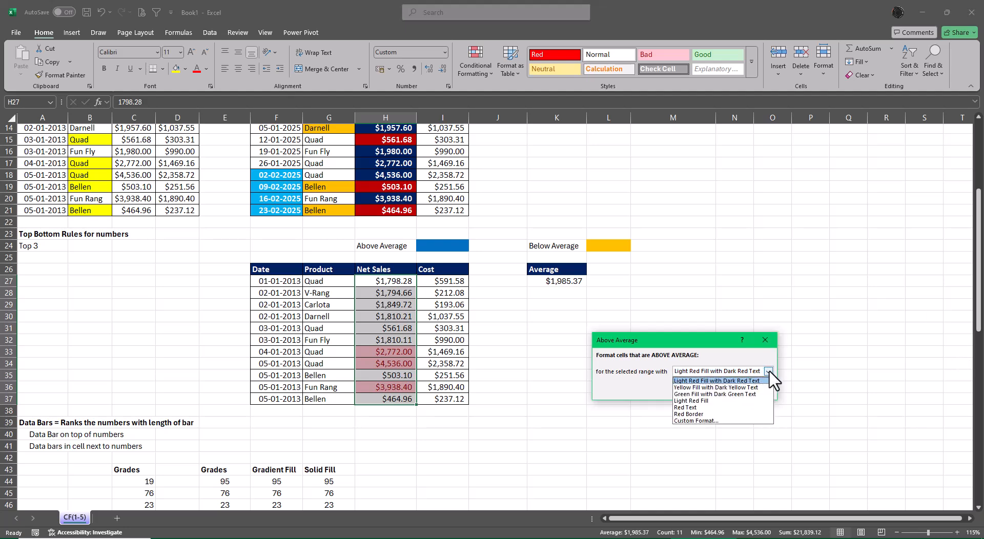
left_click(698, 420)
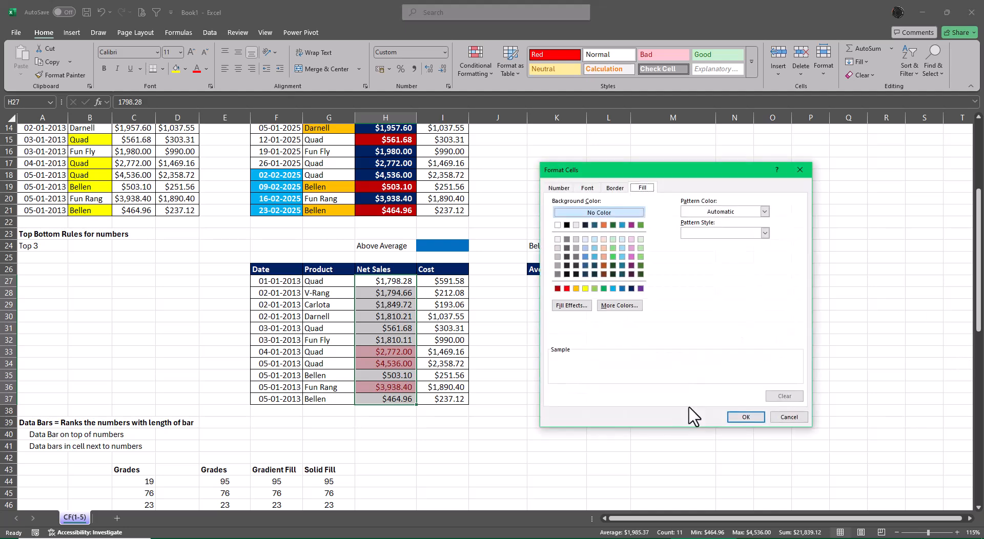
left_click(622, 288)
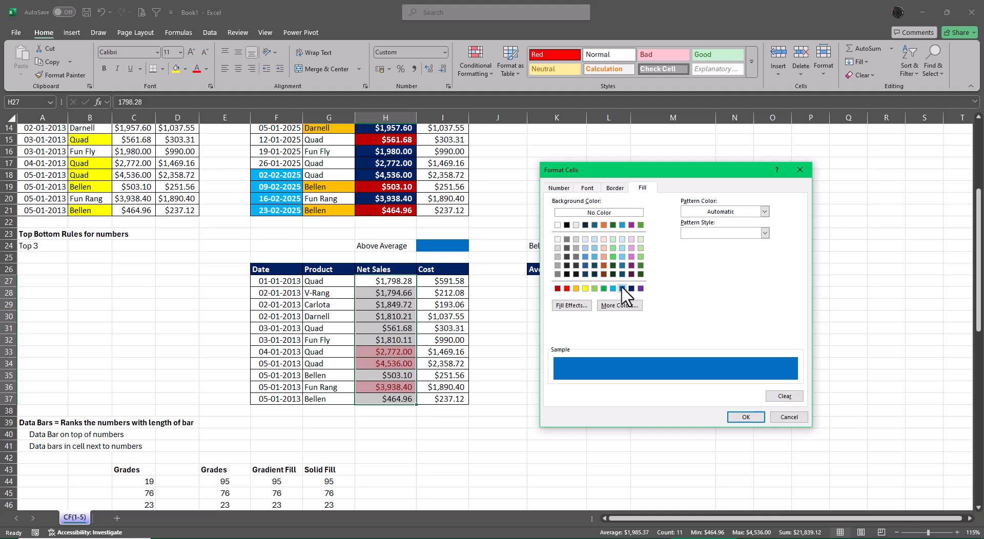
left_click(746, 416)
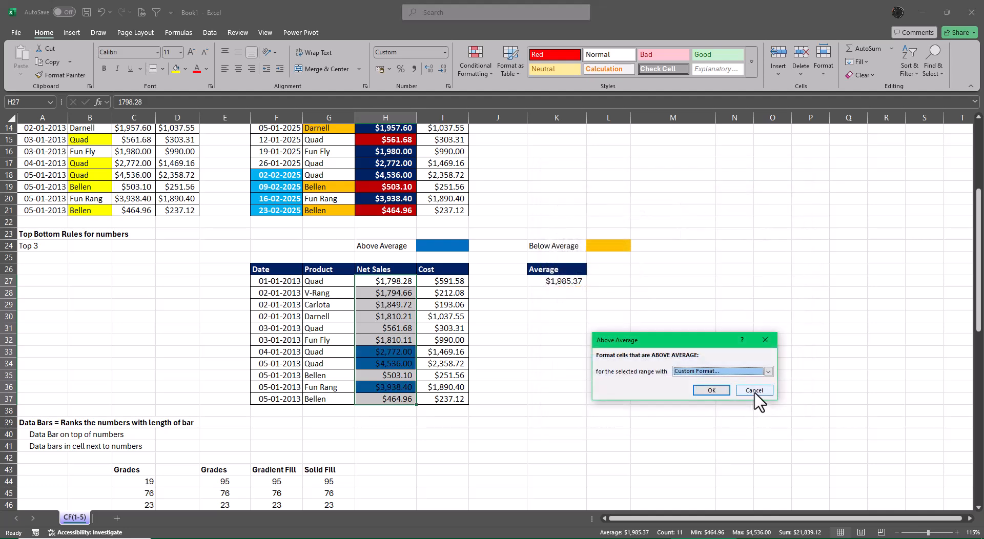
left_click(711, 390)
left_click(775, 388)
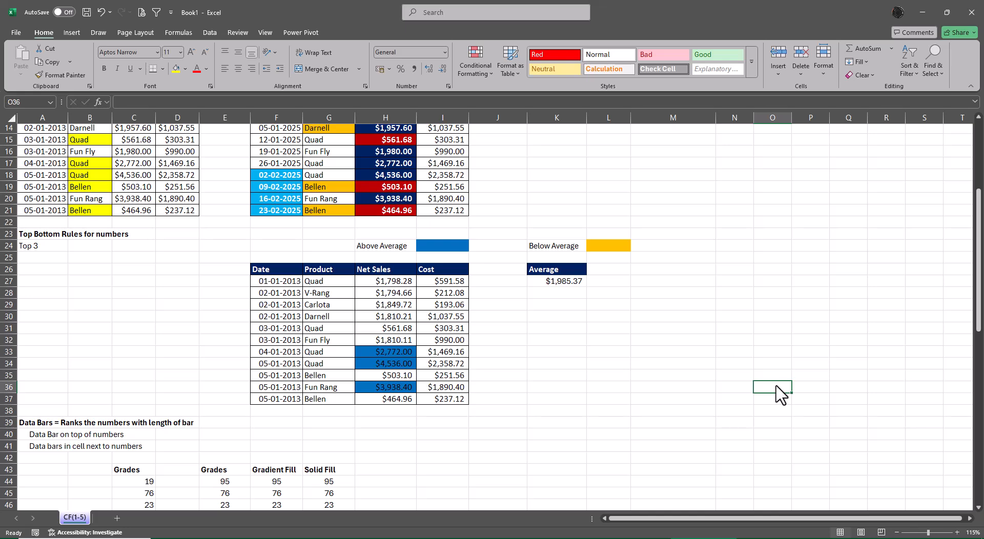
Apply a Below Average rule with a custom orange fill to the Net Sales values in H27:H37.
left_click_drag(389, 282, 398, 400)
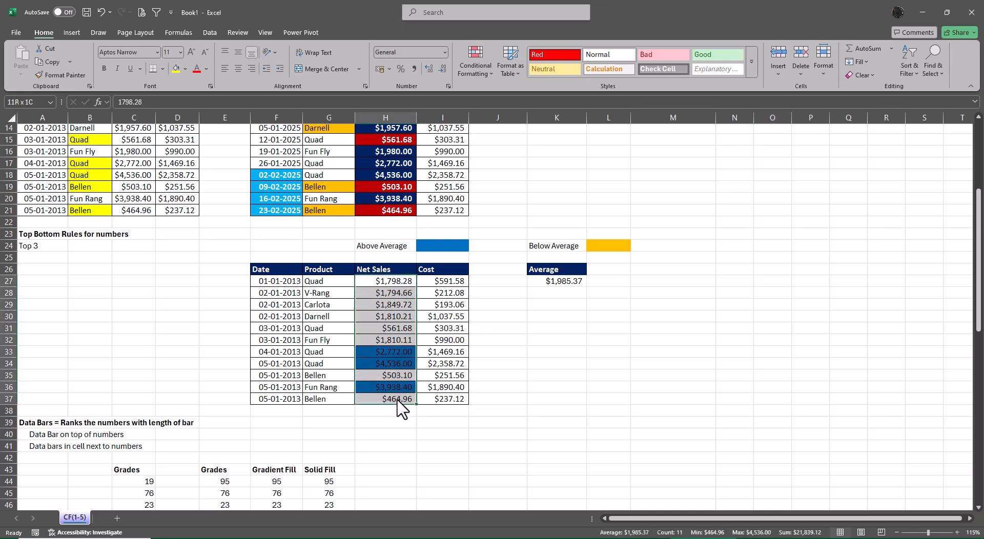
left_click(477, 64)
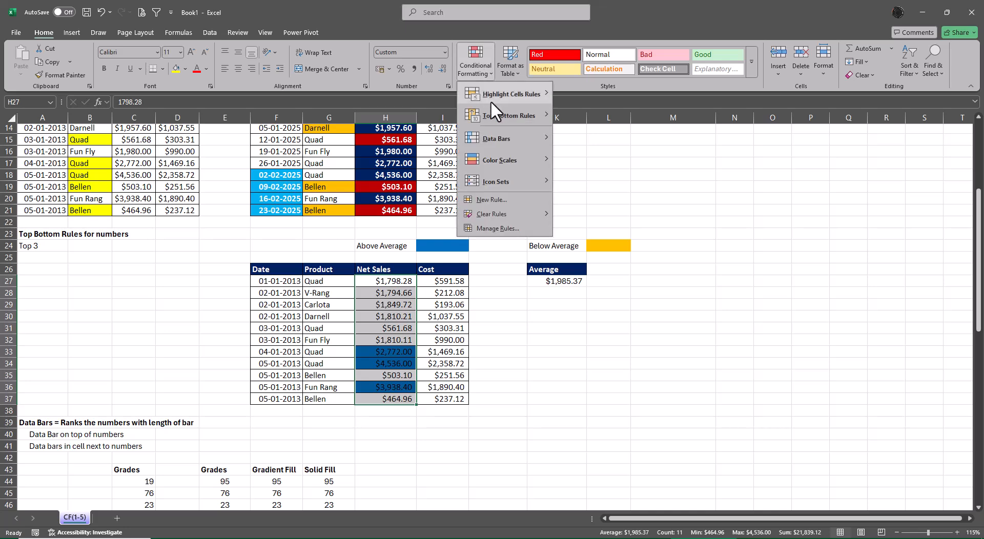
mouse_move(494, 109)
left_click(586, 224)
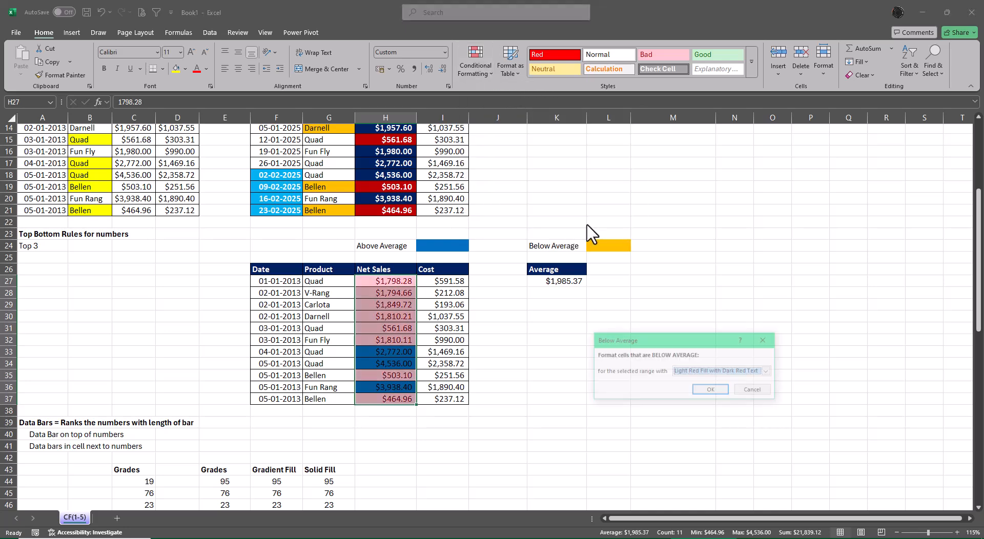
left_click(768, 372)
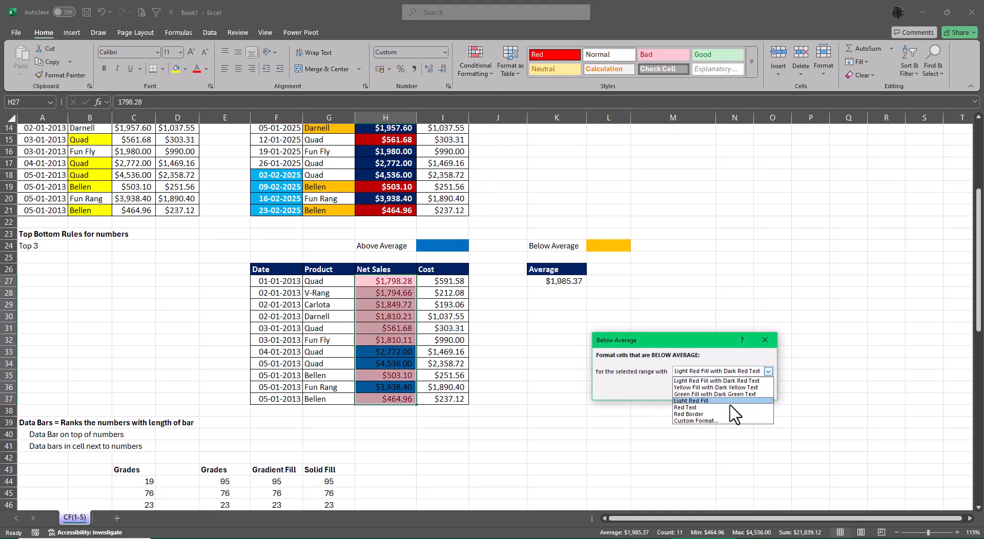
left_click(706, 421)
left_click(585, 355)
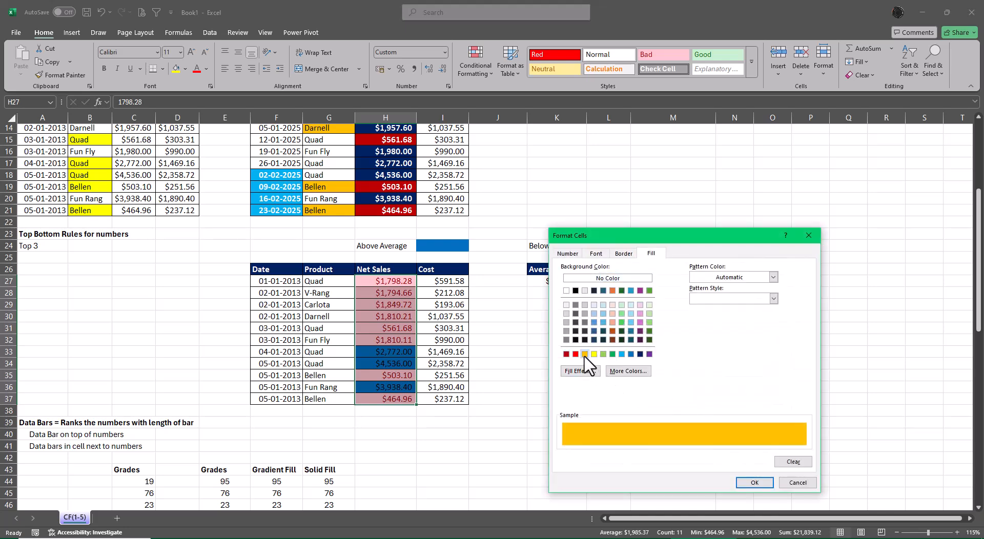
left_click(754, 484)
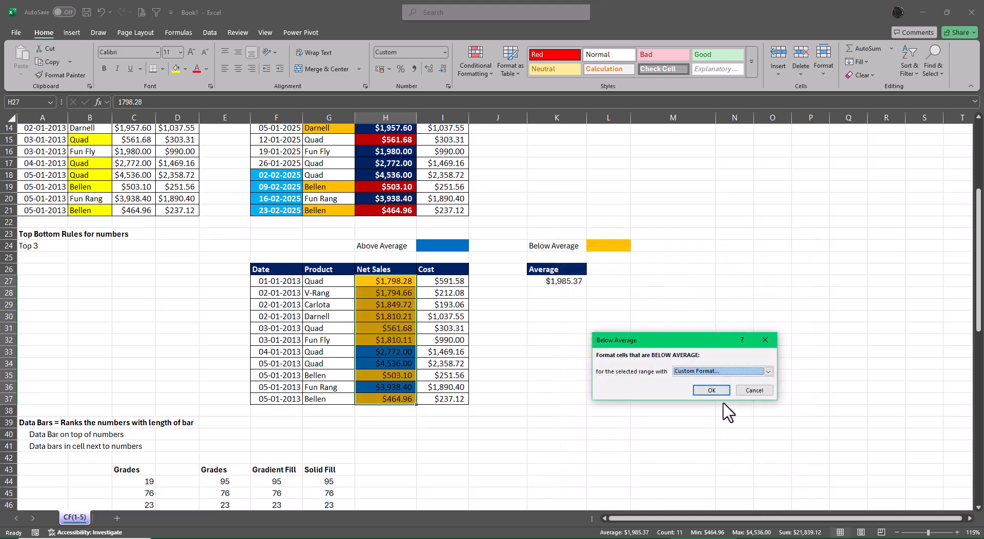
left_click(711, 390)
left_click(835, 374)
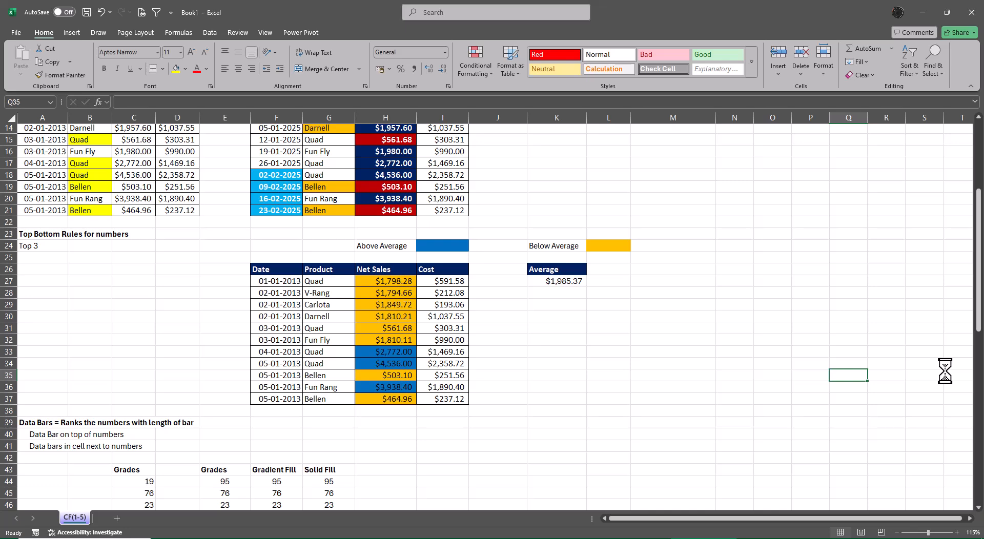
Examine the AVERAGE formula for Net Sales in cell K27, leaving it in place.
left_click(560, 283)
key("F2")
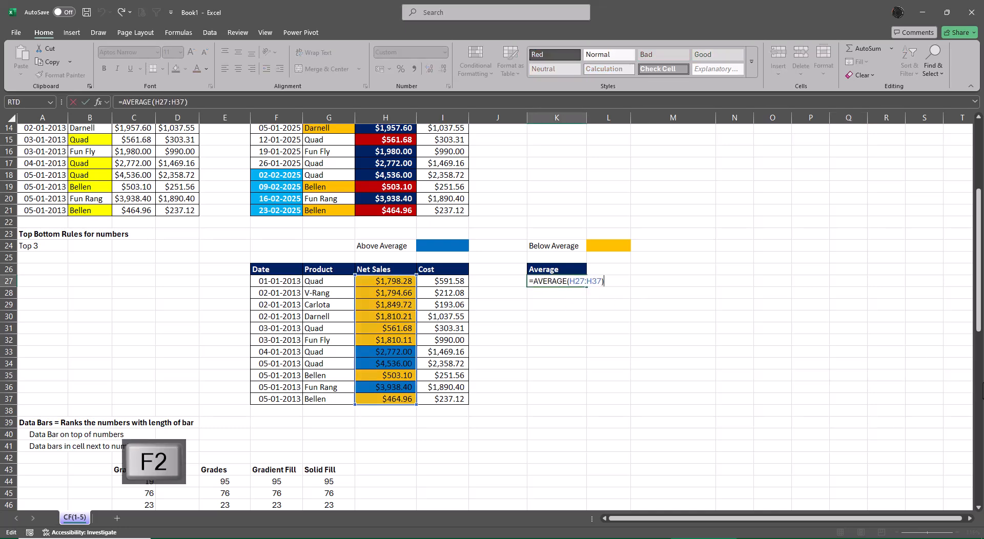
key("Escape")
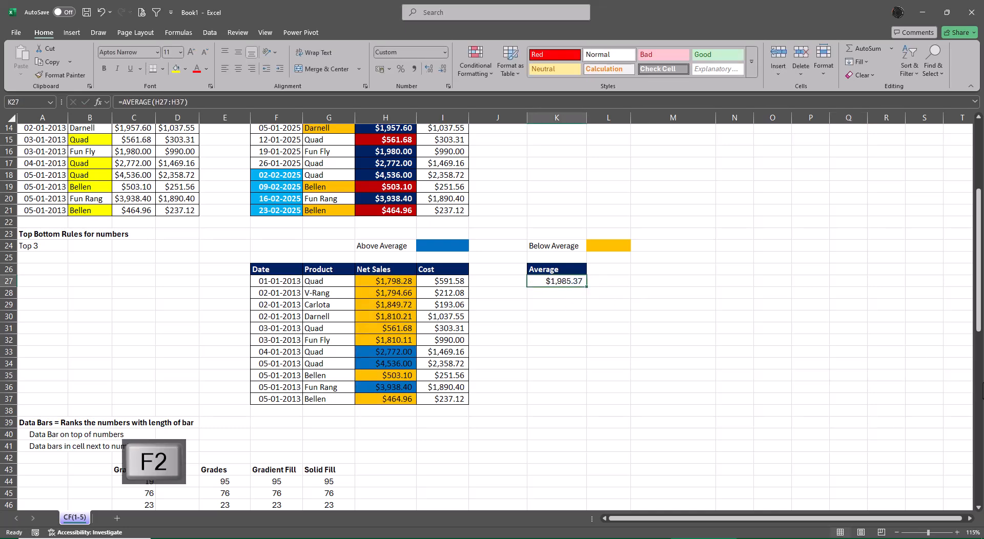
key("Delete")
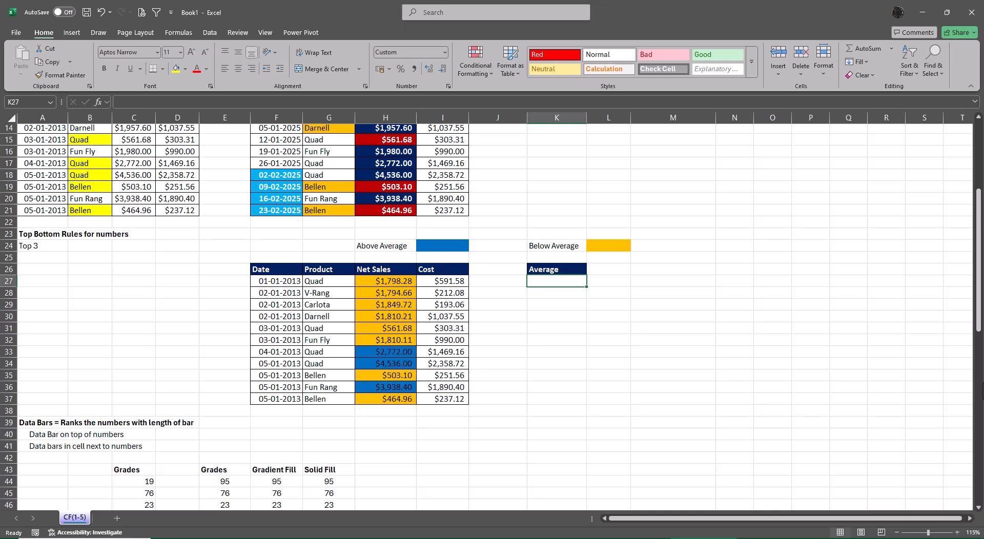
key("ctrl+z")
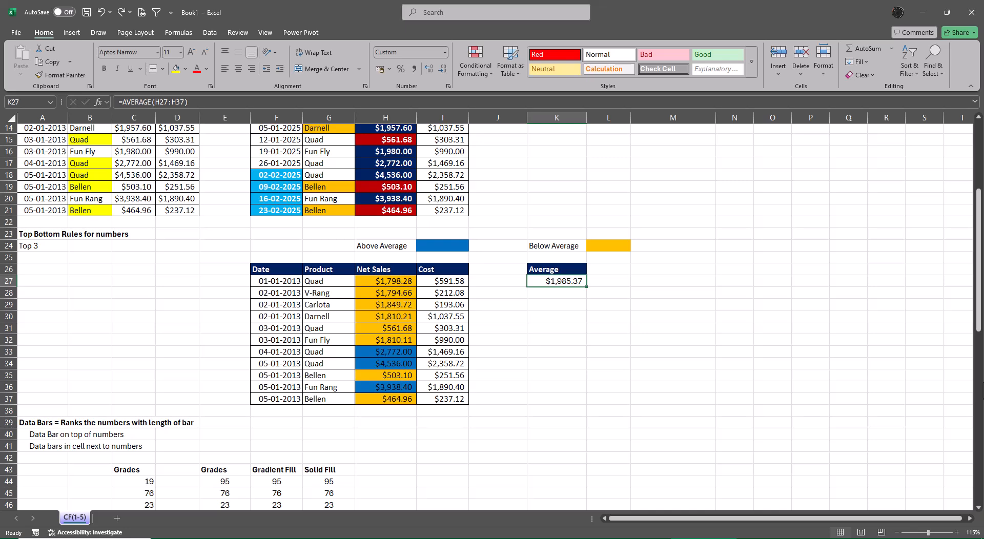
key("F2")
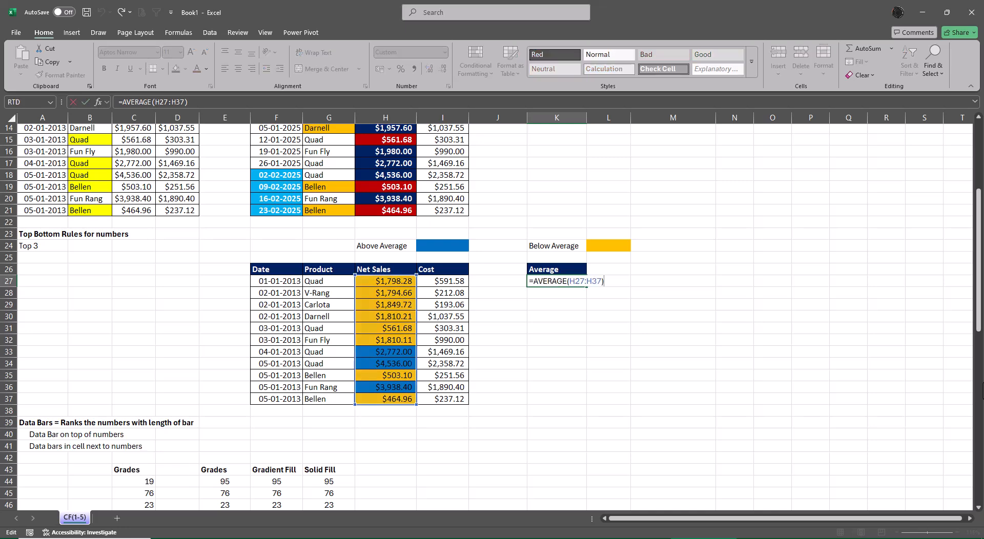
key("ctrl+Return")
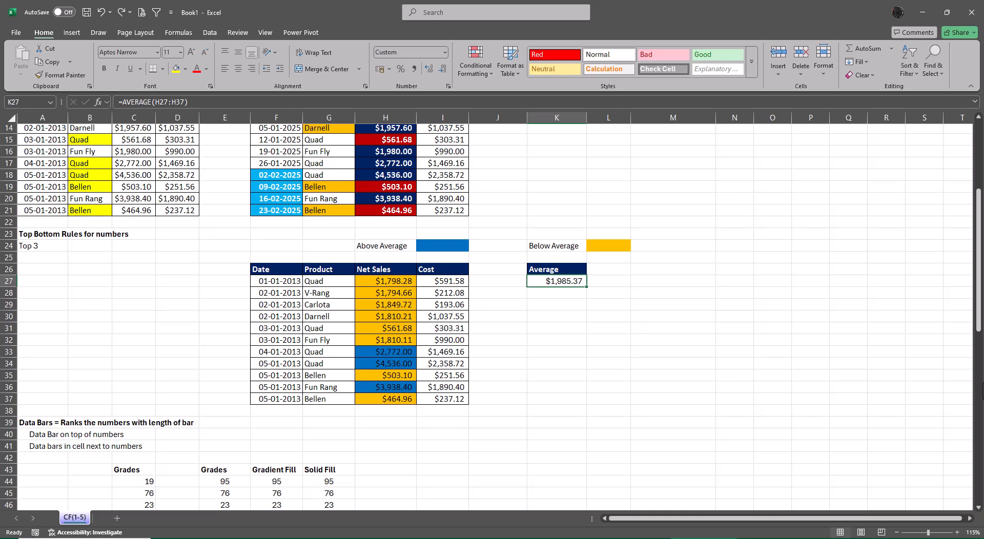
left_click(469, 66)
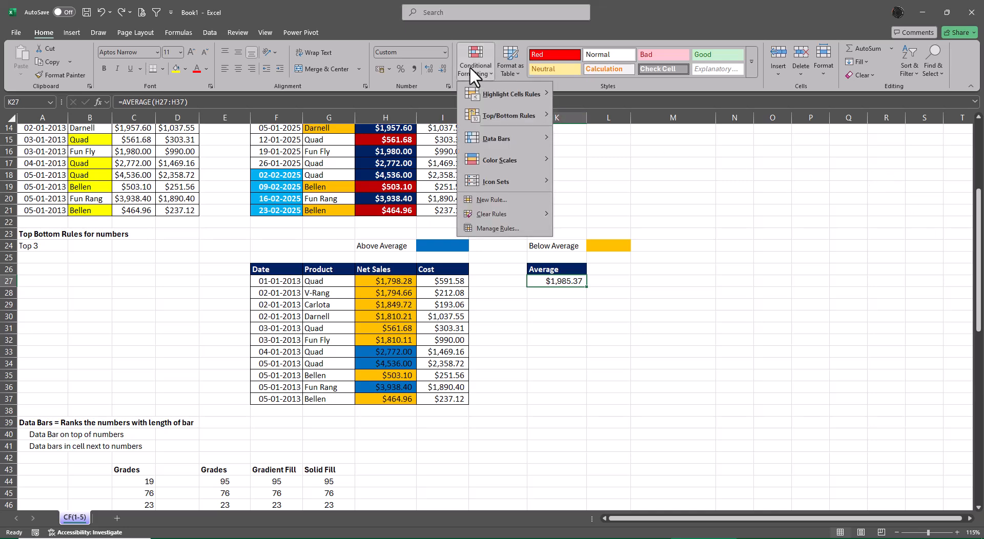
left_click(576, 335)
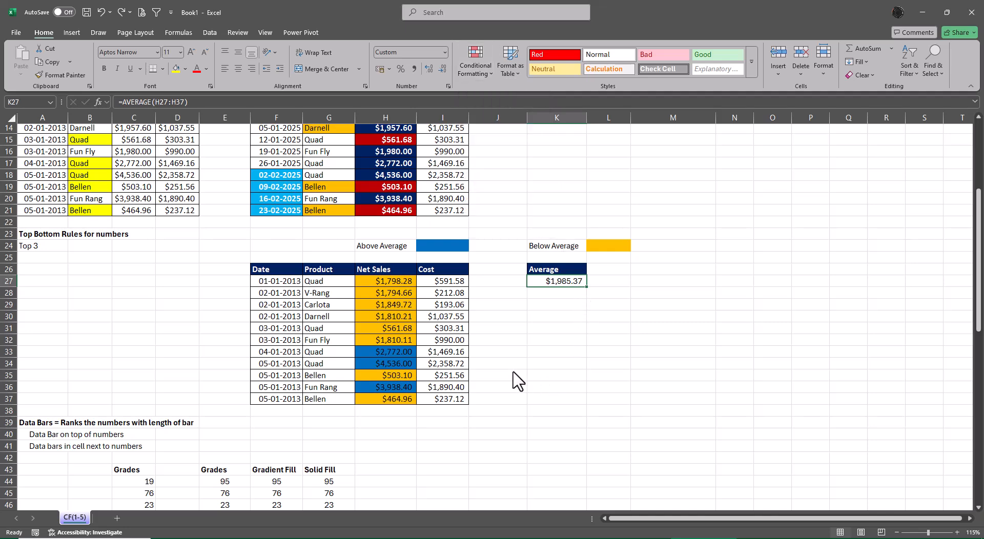
Copy the grades in E44:E53 with their formatting and paste them over the Grades column in C44:C53.
scroll(517, 382, "down", 5)
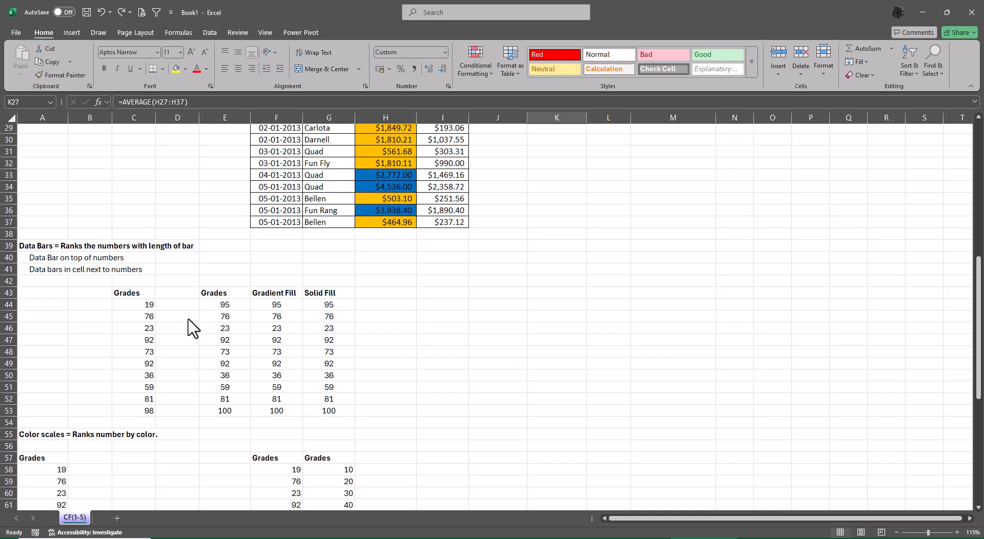
left_click_drag(226, 307, 233, 415)
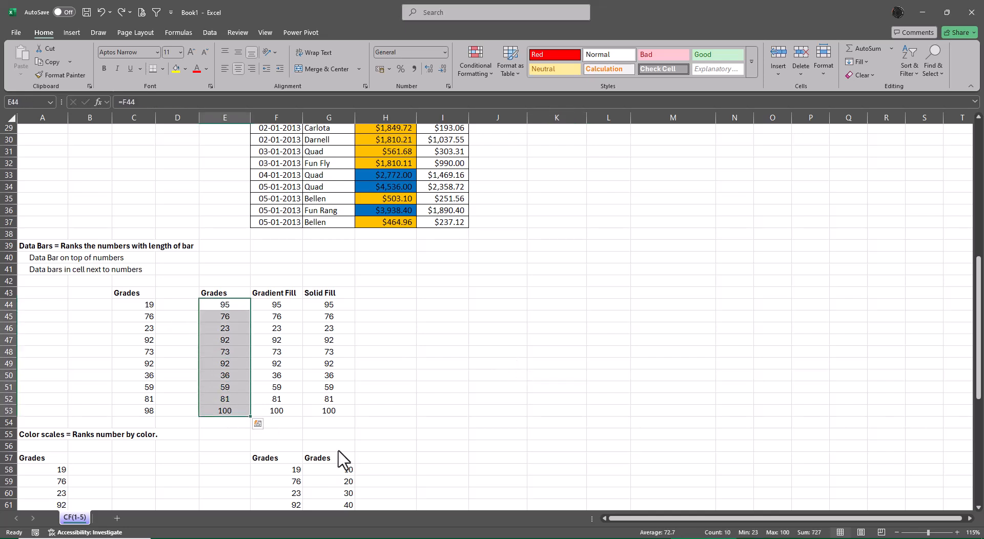
key("ctrl+c")
left_click(135, 306)
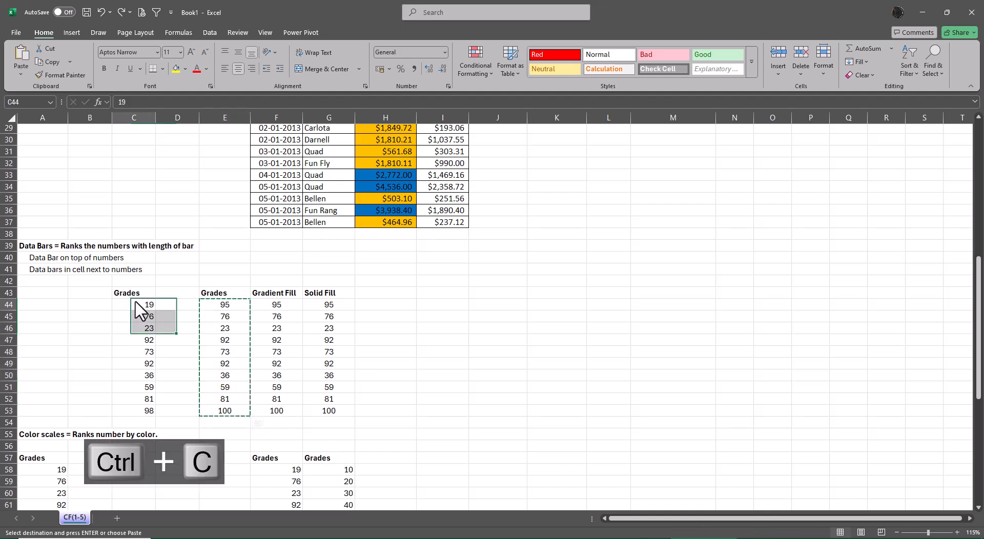
key("ctrl+v")
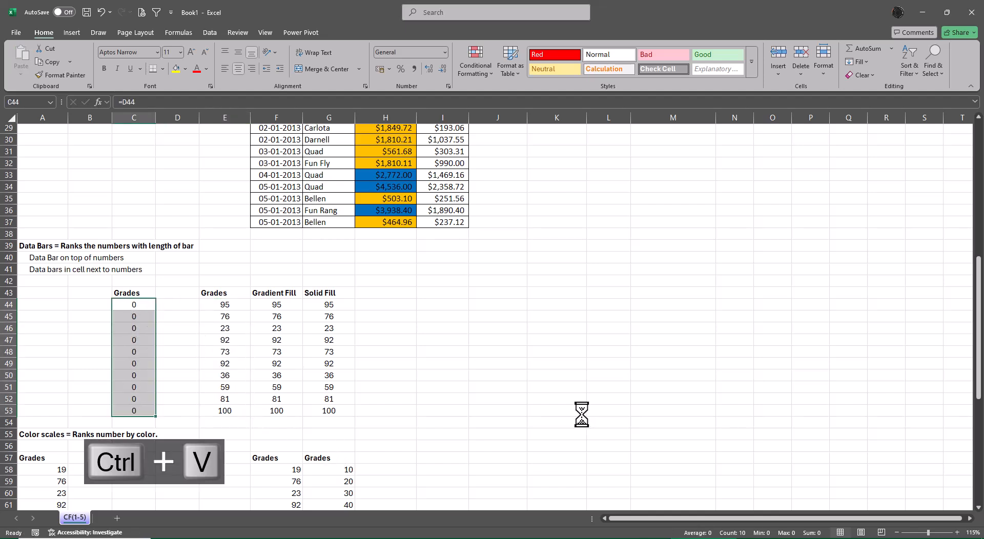
Copy the Solid Fill grades in G44:G53 and paste them as values only into C44:C53.
key("Right")
key("Right")
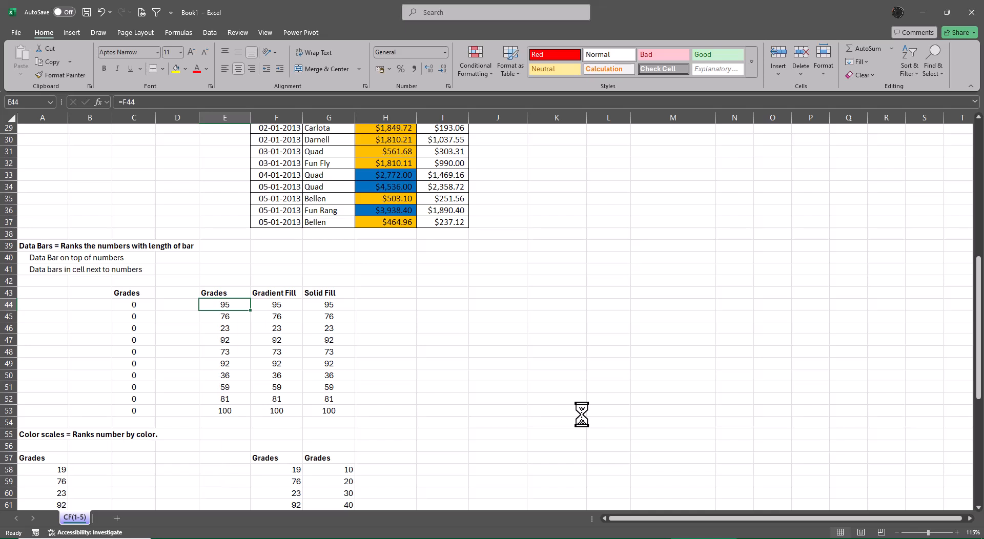
key("Right")
key("Right")
key("ctrl+shift+Down")
key("ctrl+c")
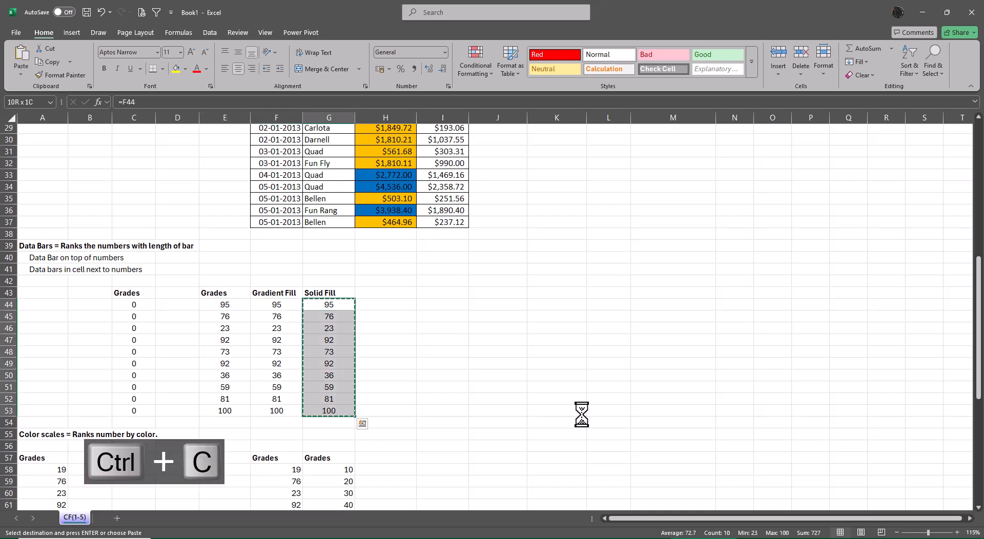
key("Left")
key("Left")
key("Left")
key("Left")
key("alt+e")
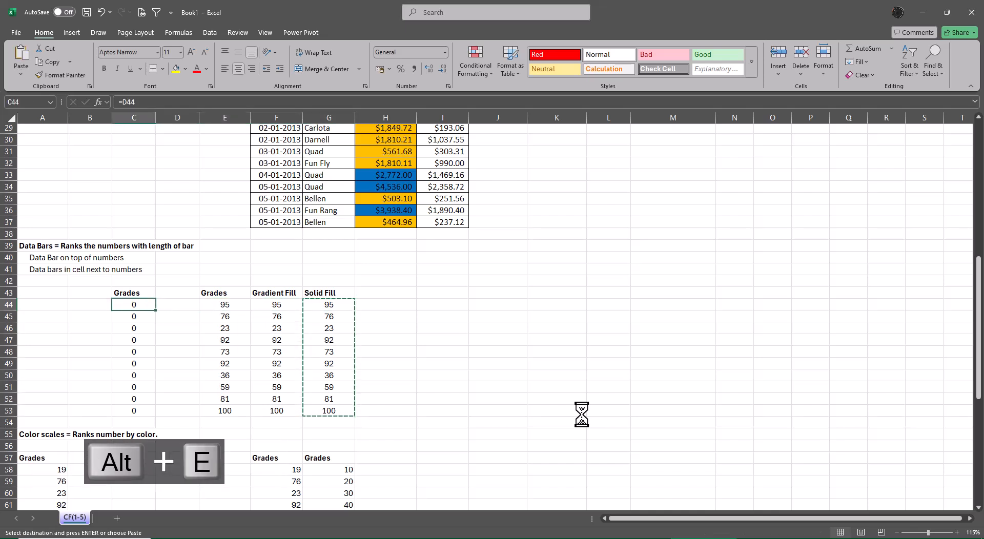
key("alt+s")
key("alt+v")
key("Return")
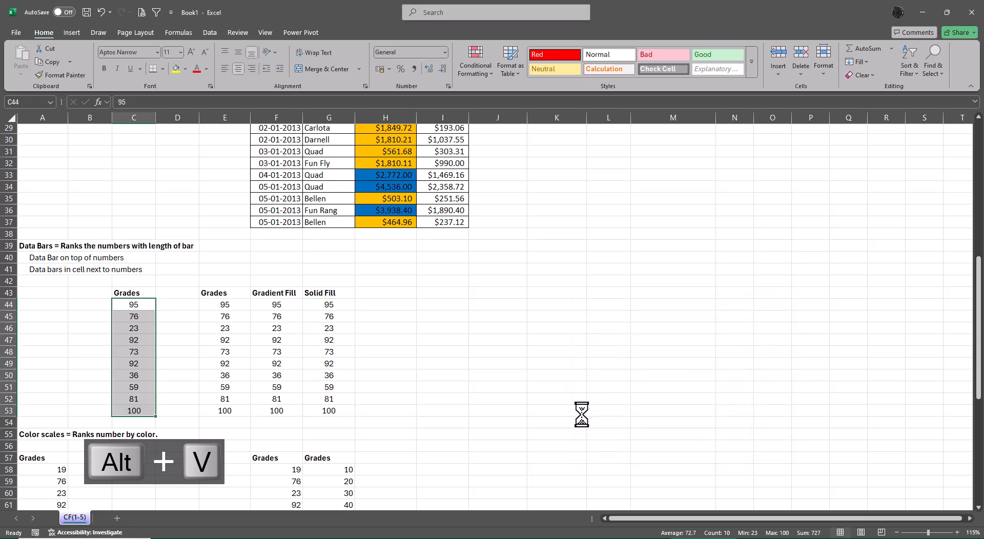
Apply the purple gradient-fill data bars to the grades in F44:F53.
key("Right")
key("Right")
key("Right")
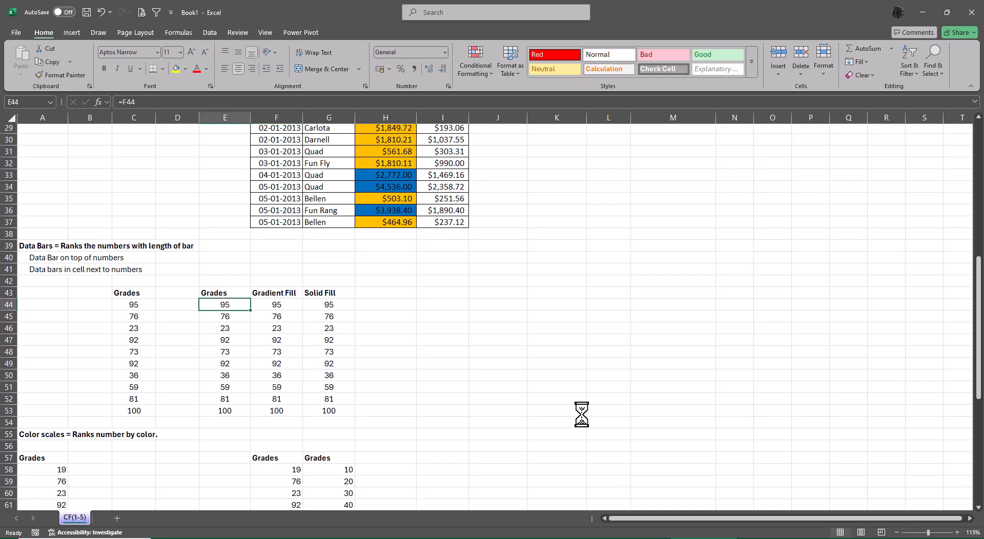
key("Right")
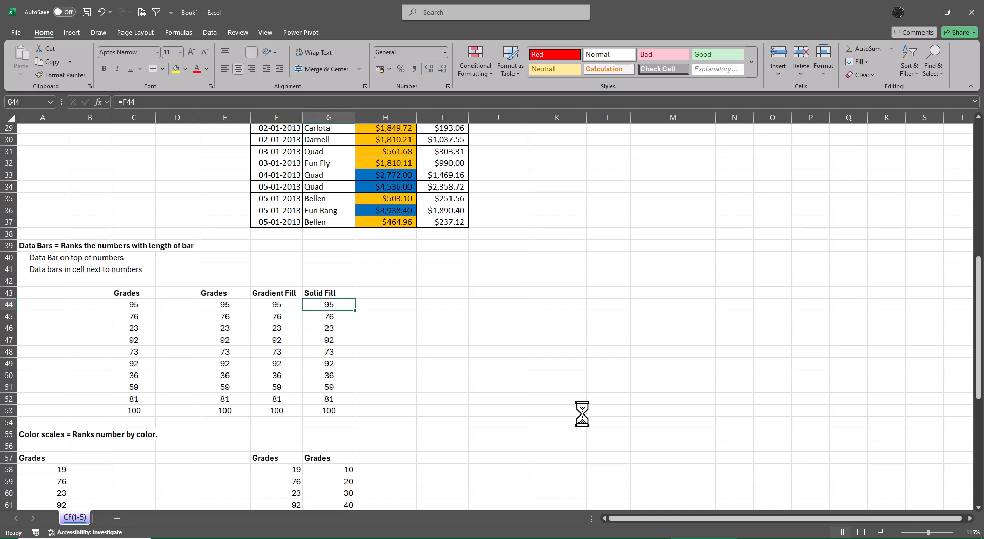
left_click(273, 305)
left_click_drag(274, 318, 280, 408)
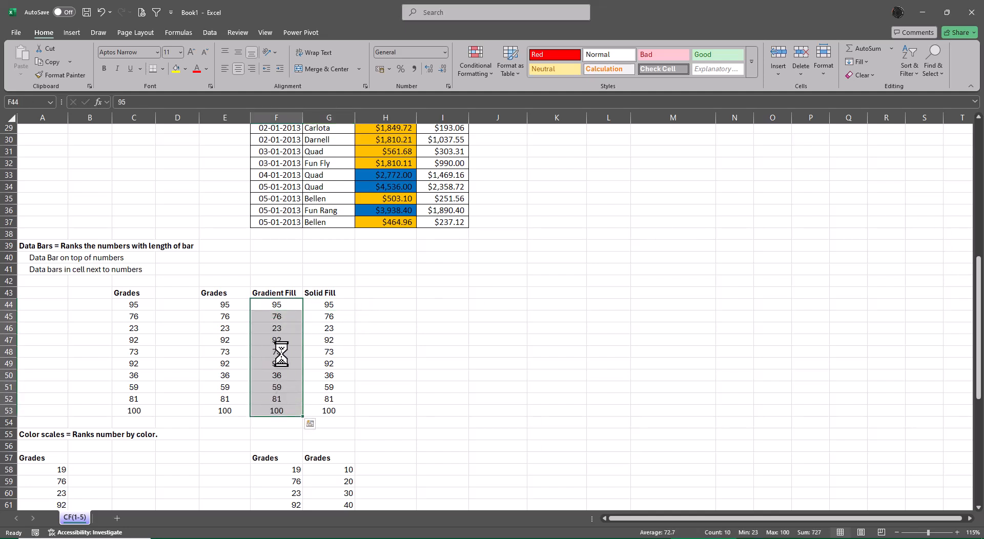
left_click(470, 58)
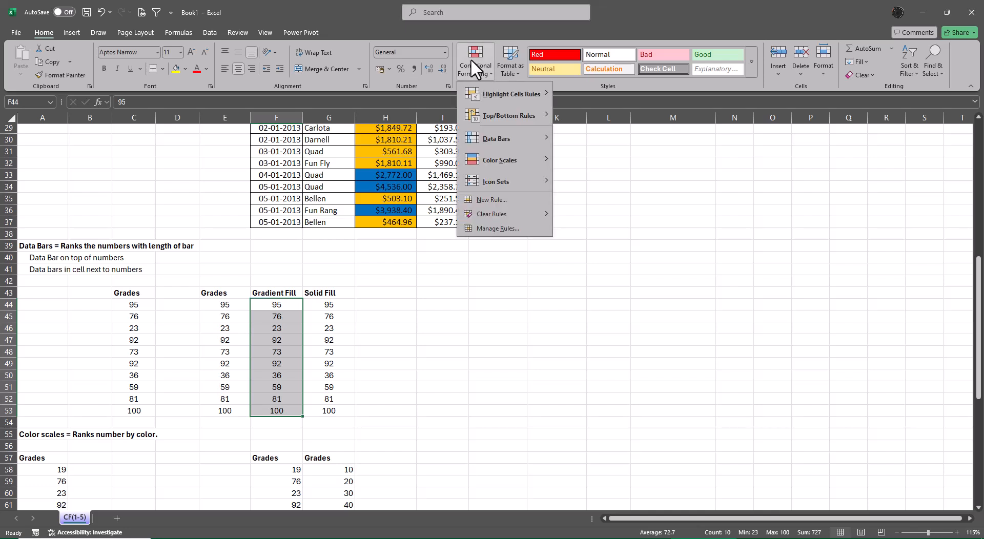
mouse_move(518, 144)
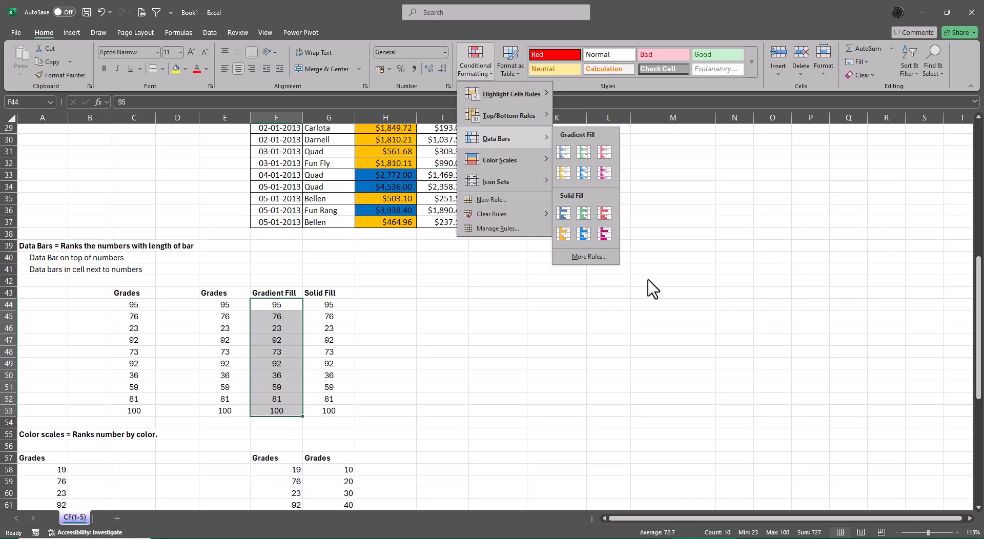
left_click(608, 175)
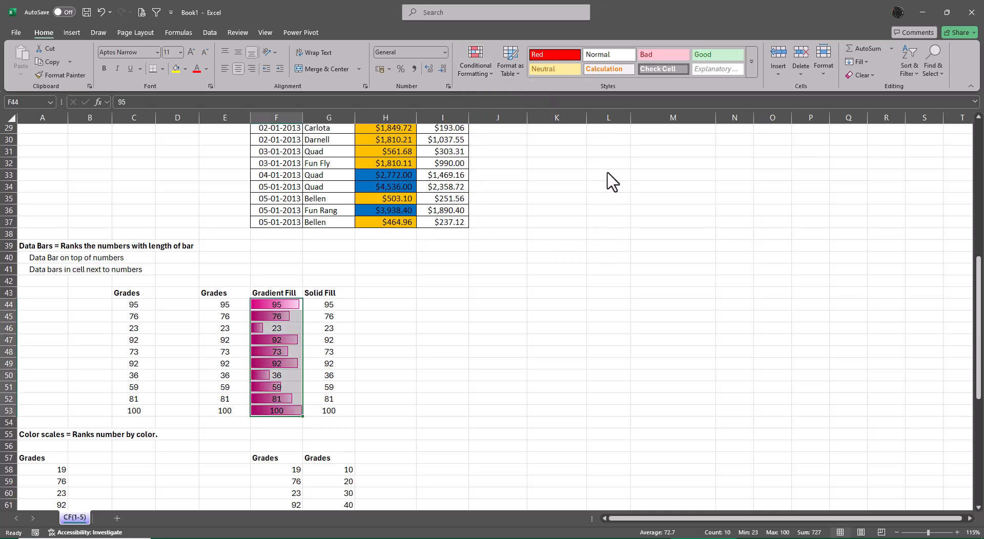
Apply the purple solid-fill data bars to the grades in G44:G53.
left_click_drag(329, 307, 331, 414)
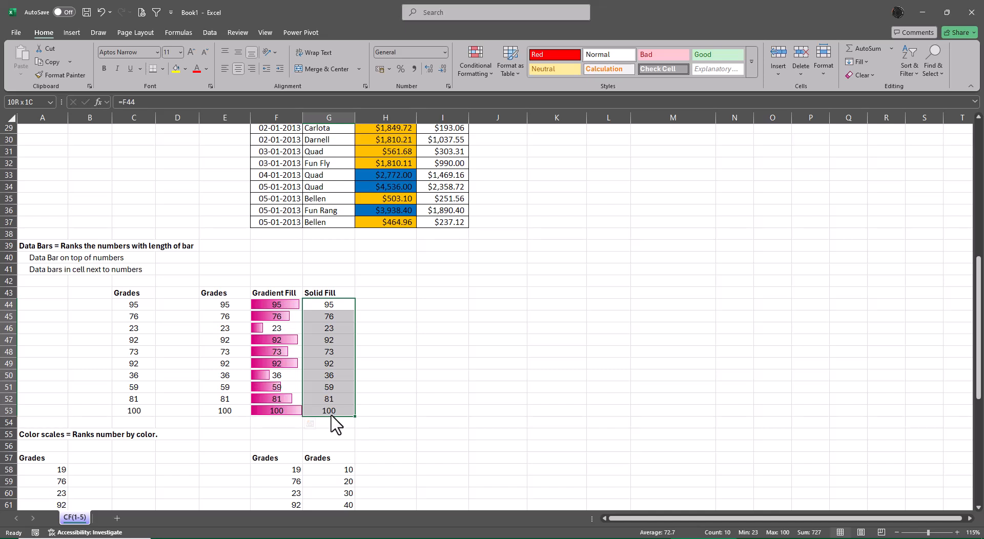
left_click(485, 73)
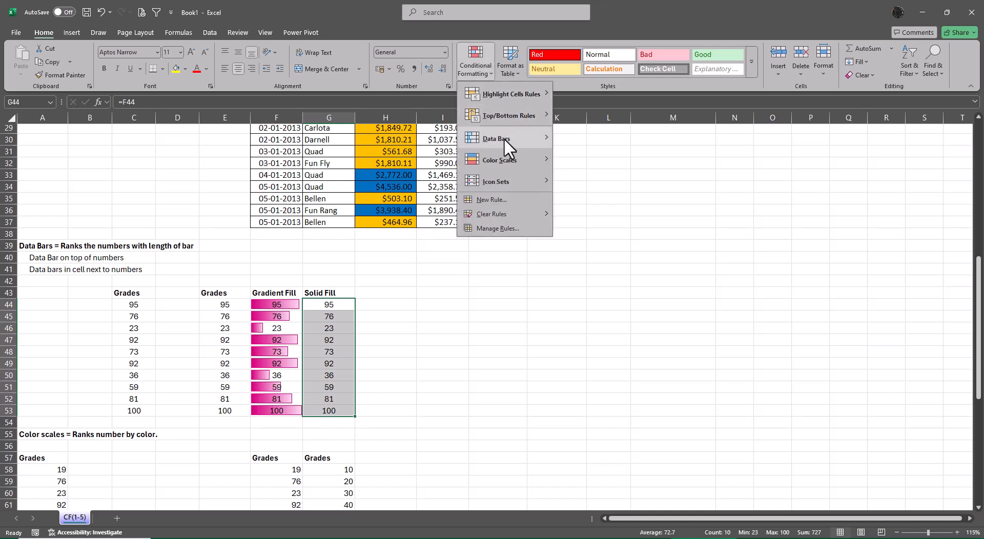
left_click(604, 234)
left_click(700, 316)
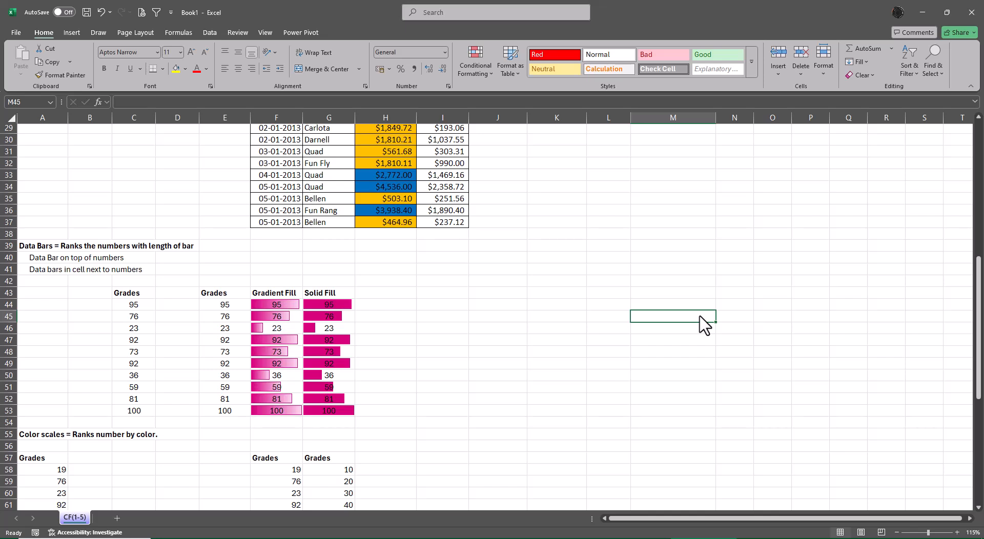
key("Left")
key("Left")
key("Left")
key("Left")
key("Left")
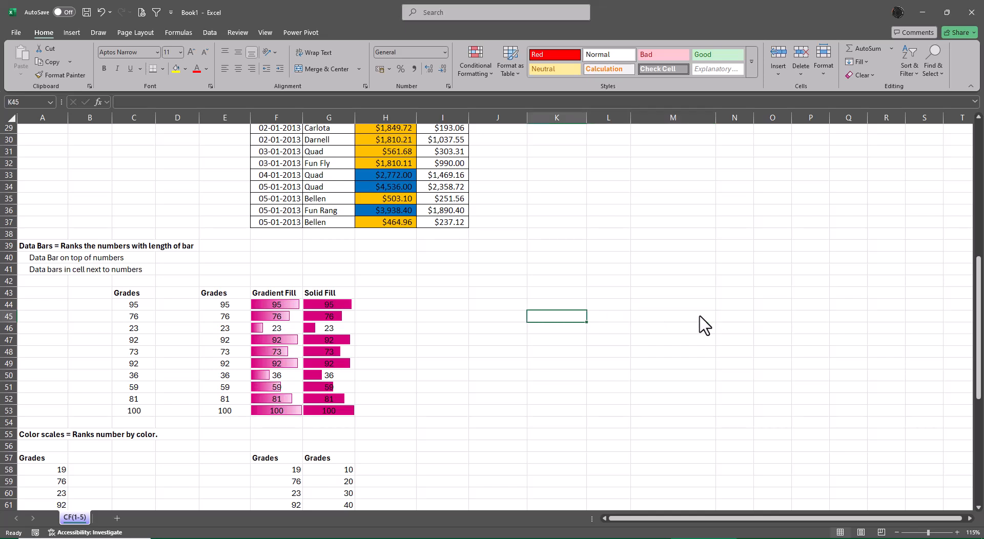
key("Down")
key("Left")
key("Left")
key("Down")
key("Left")
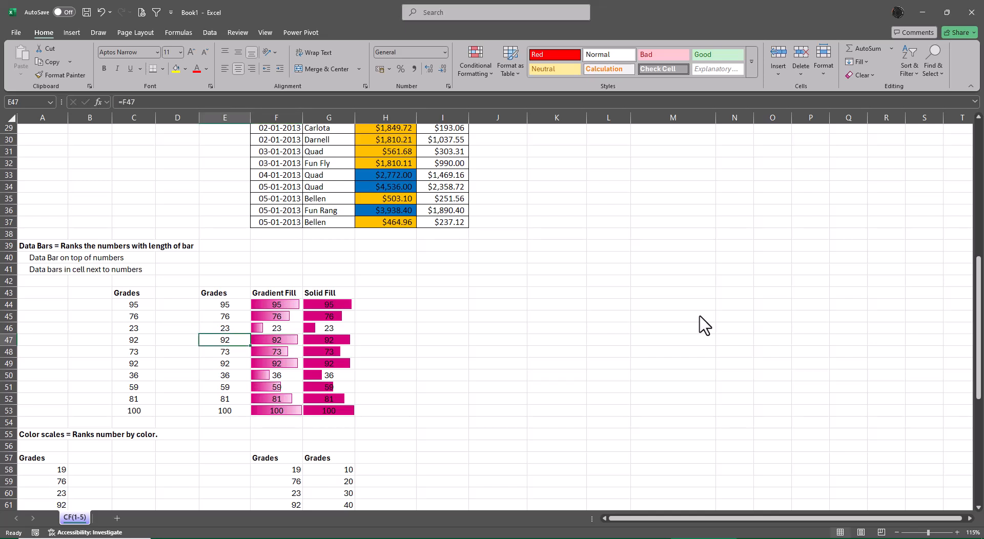
key("Down")
key("Down")
key("Down")
key("Right")
key("Right")
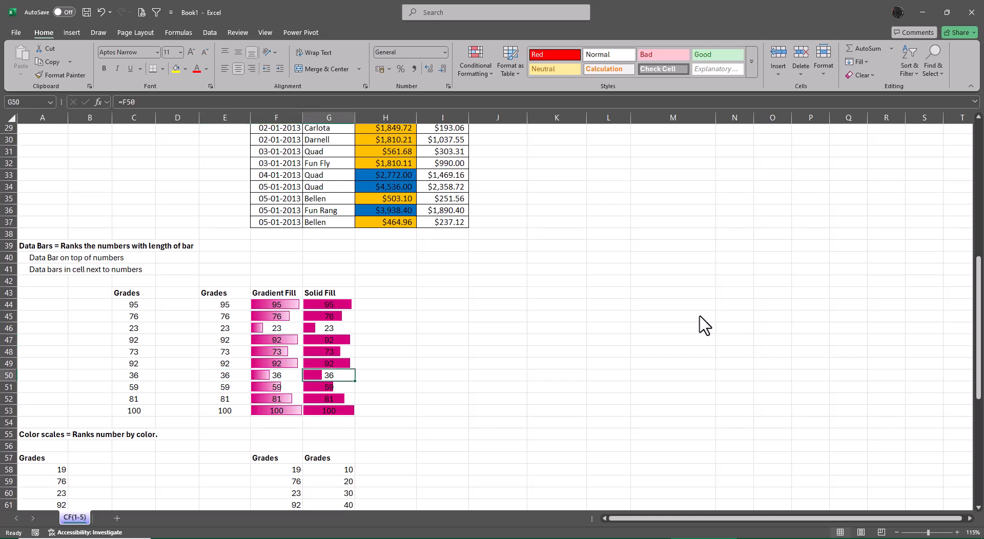
Change the last Gradient Fill grade in F53 to 1000, and undo the change.
key("Left")
key("Down")
key("Down")
key("Down")
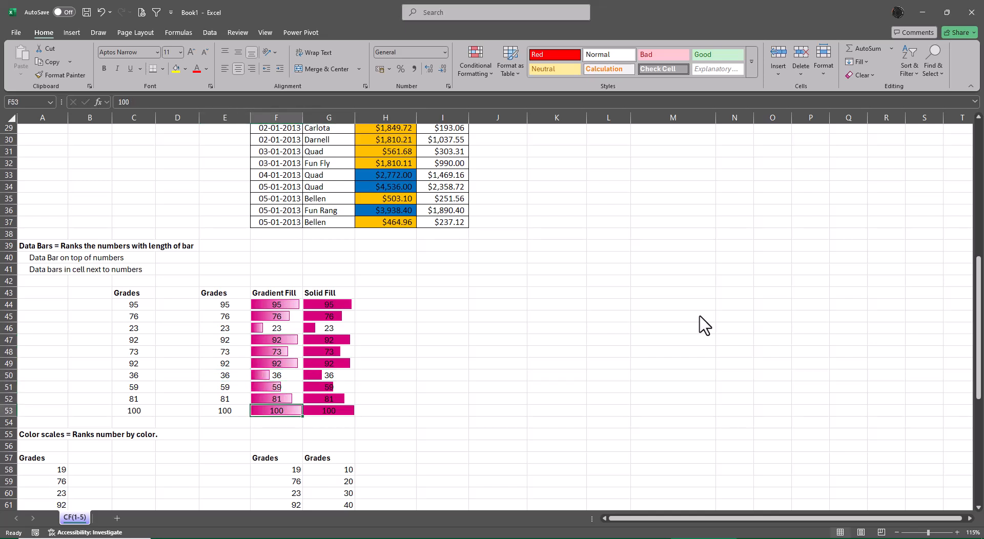
type("1000")
key("Return")
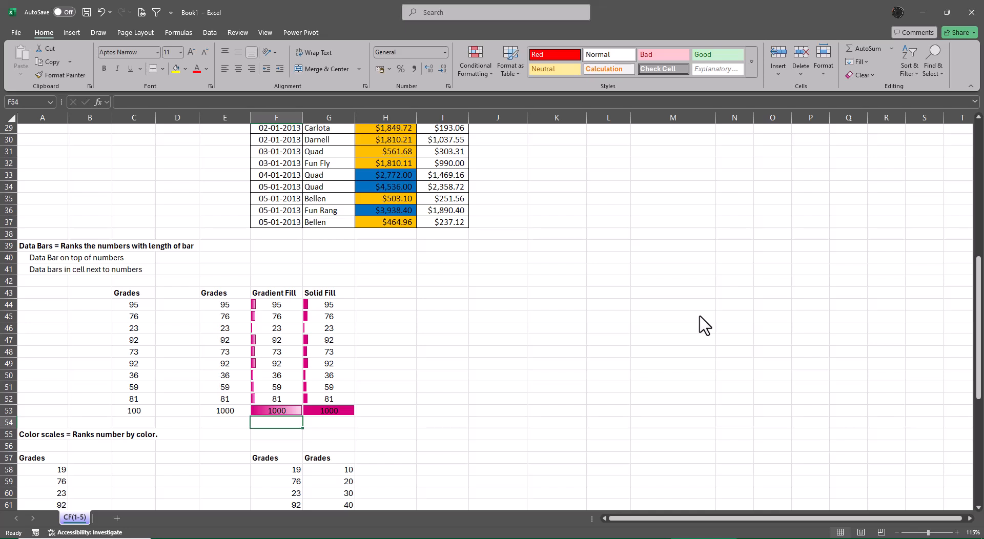
key("ctrl+z")
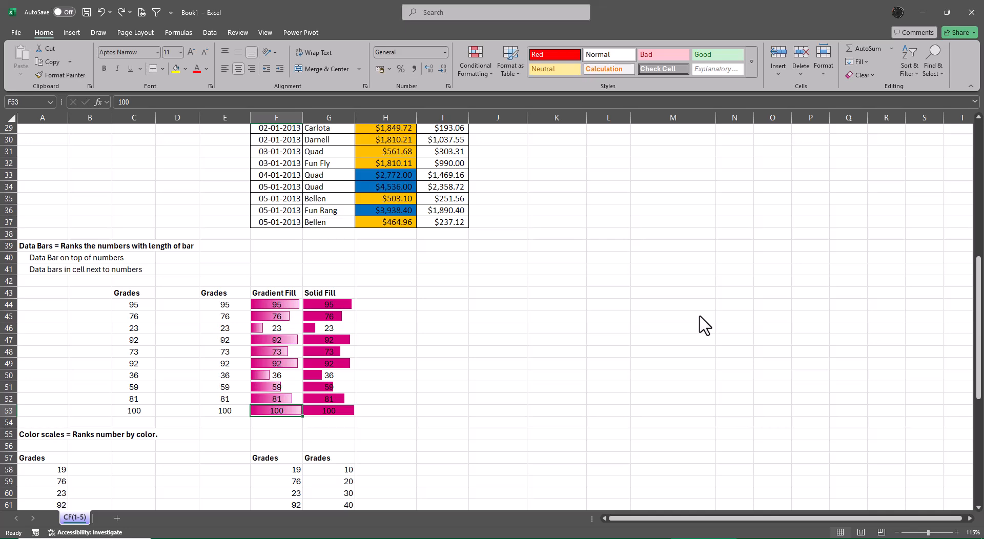
Apply green solid-fill data bars to the Cost values in I27:I37, and undo them.
scroll(435, 346, "up", 2)
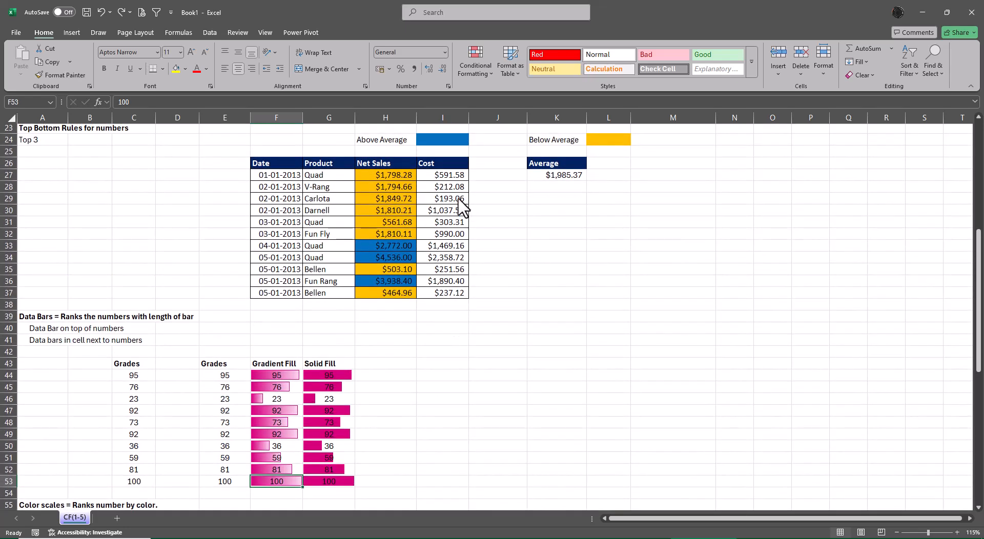
left_click_drag(445, 175, 451, 293)
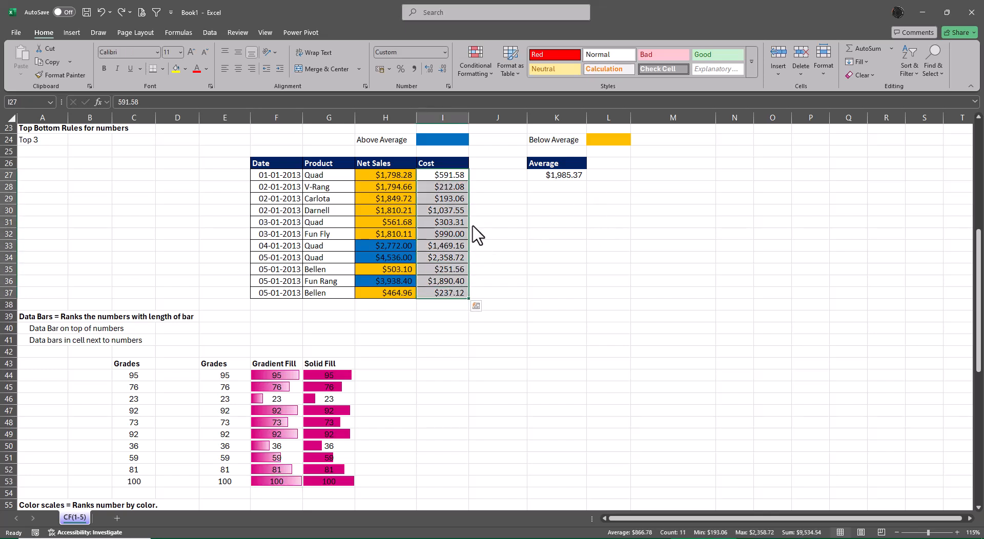
left_click(475, 61)
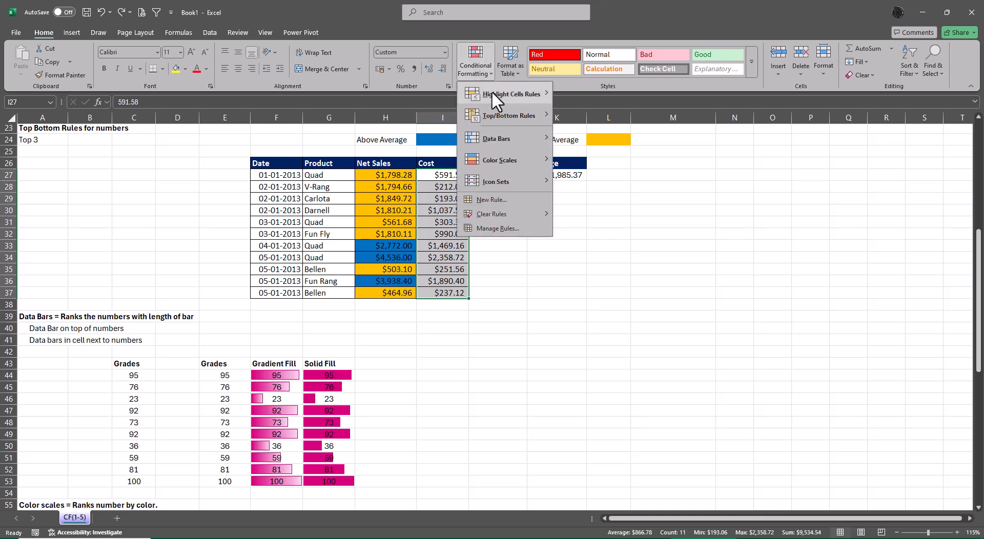
mouse_move(501, 137)
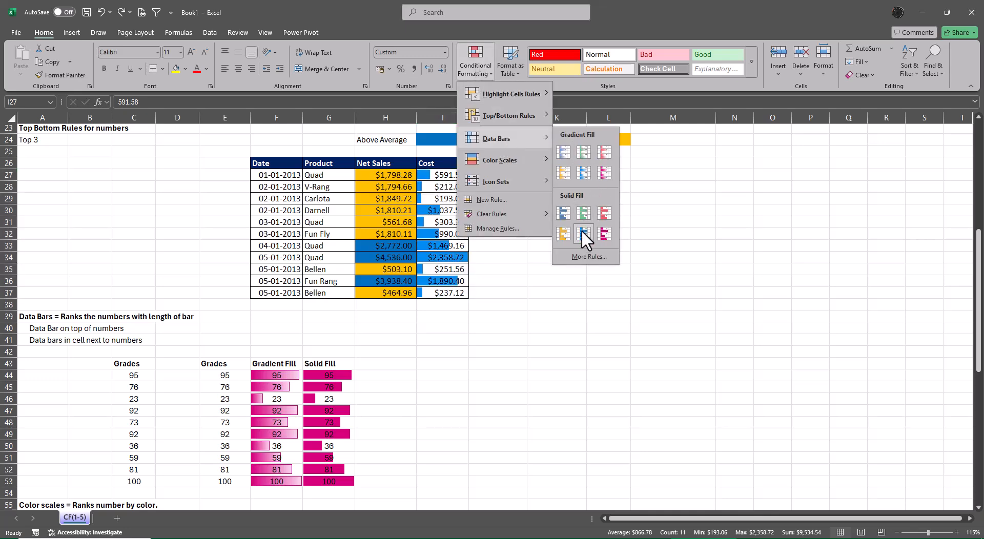
left_click(582, 212)
left_click(697, 247)
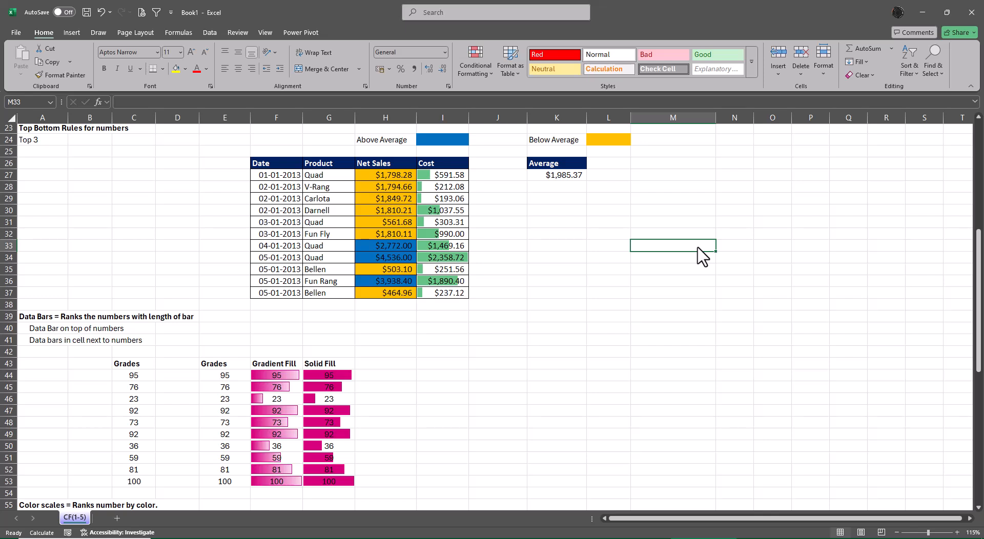
left_click_drag(453, 190, 454, 197)
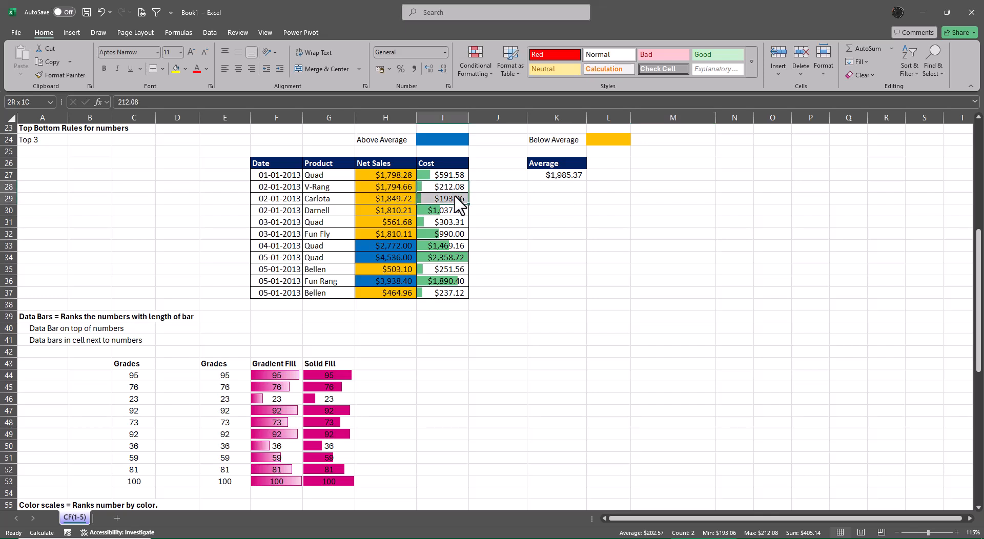
left_click(720, 258)
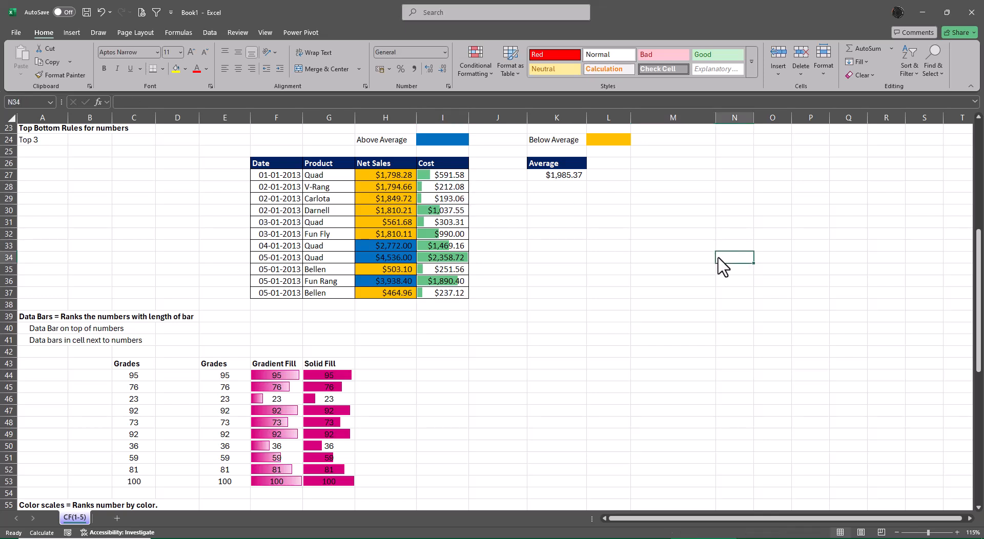
key("ctrl+z")
left_click(599, 340)
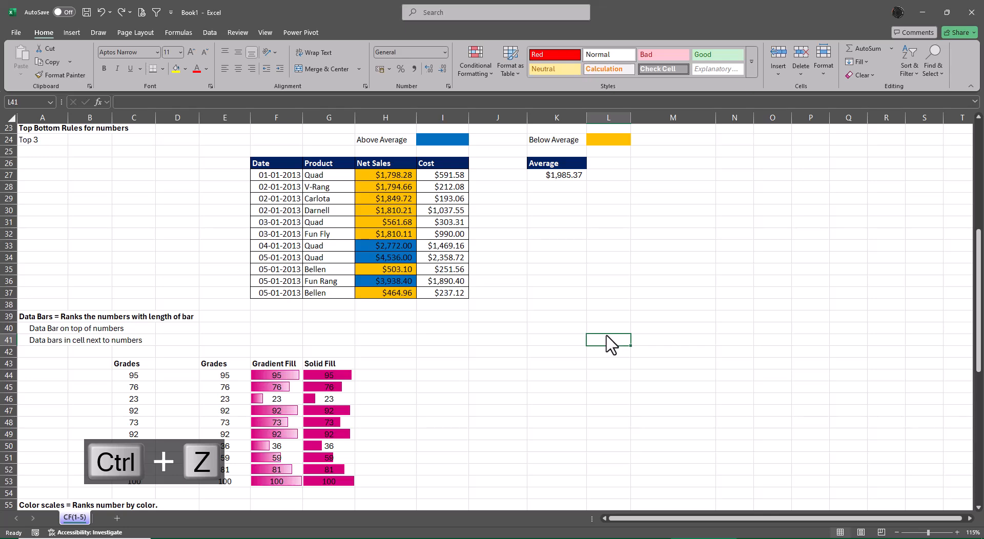
Edit the data bar rule for the Gradient Fill grades in F44:F53 to show the bar only.
scroll(602, 338, "down", 2)
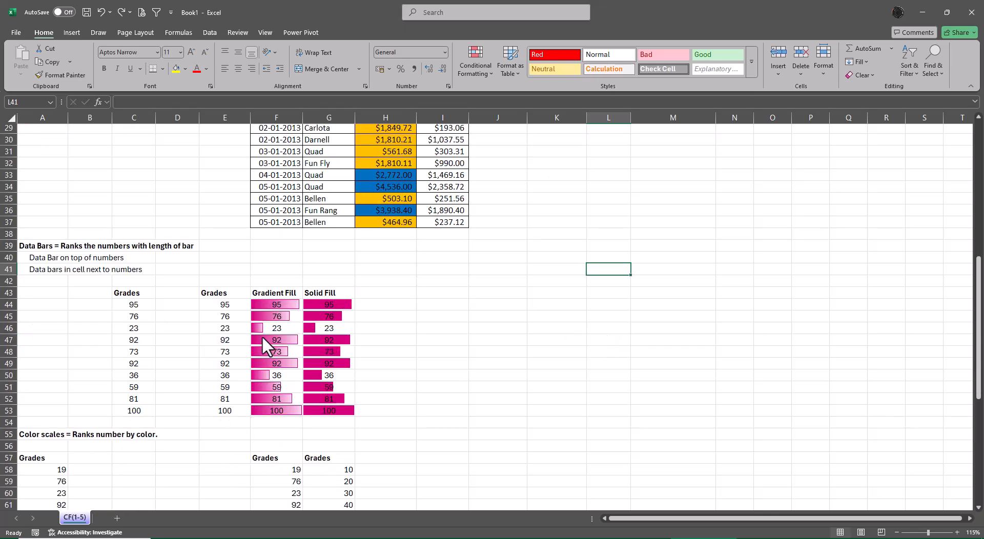
left_click_drag(233, 307, 239, 414)
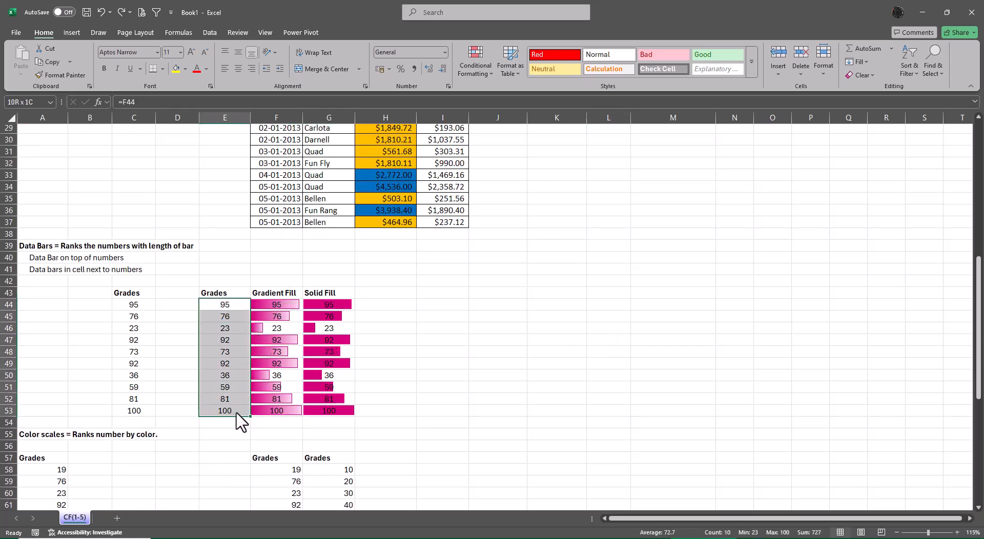
left_click(584, 340)
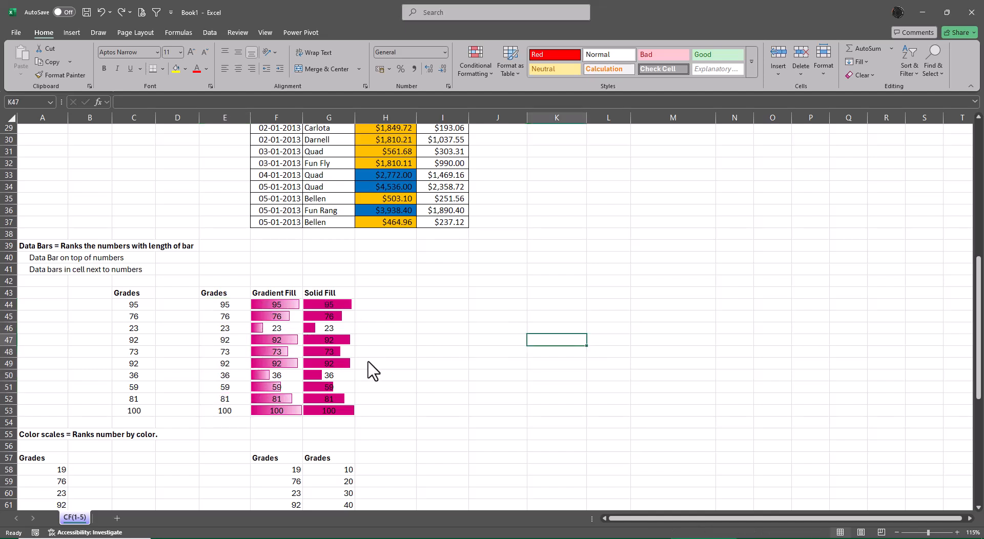
left_click(288, 307)
left_click_drag(290, 317, 286, 409)
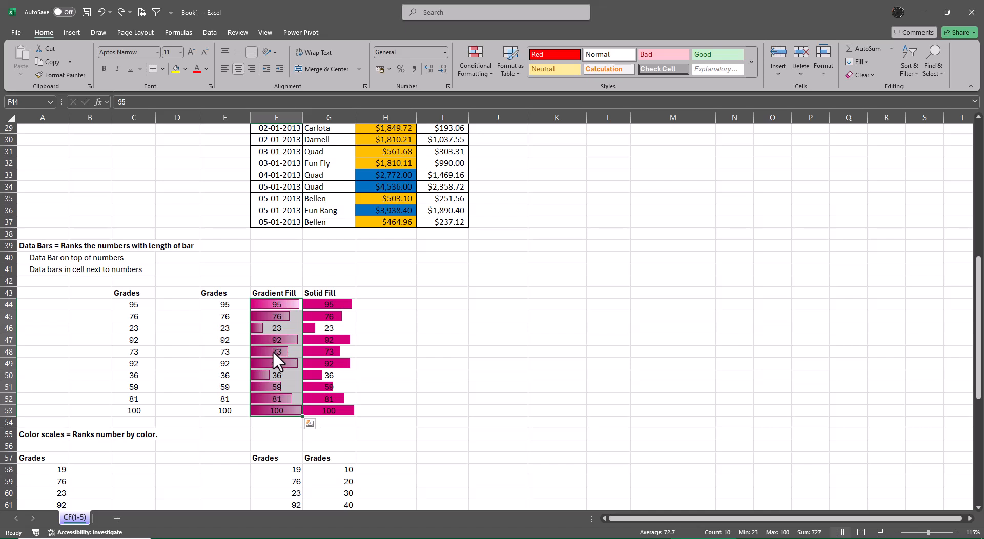
left_click(474, 71)
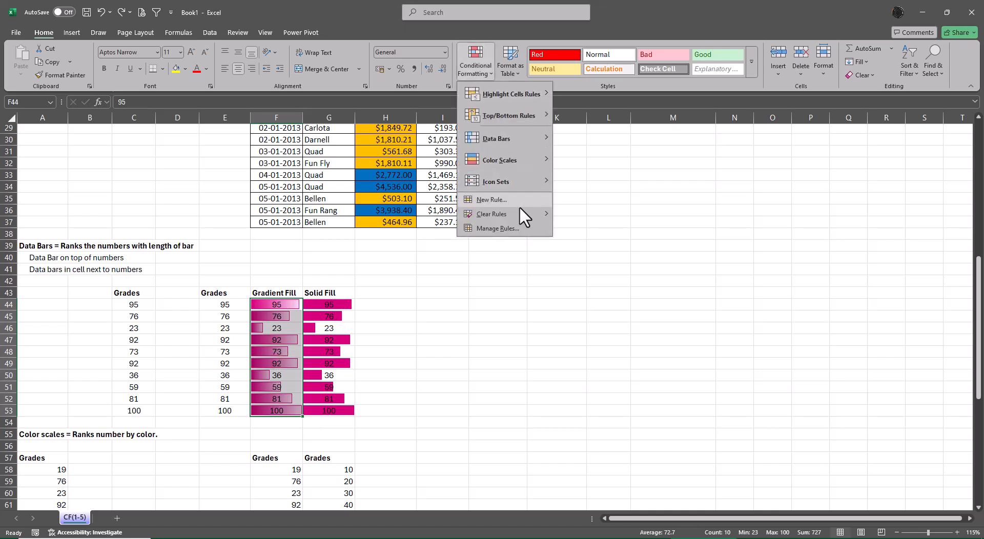
left_click(507, 230)
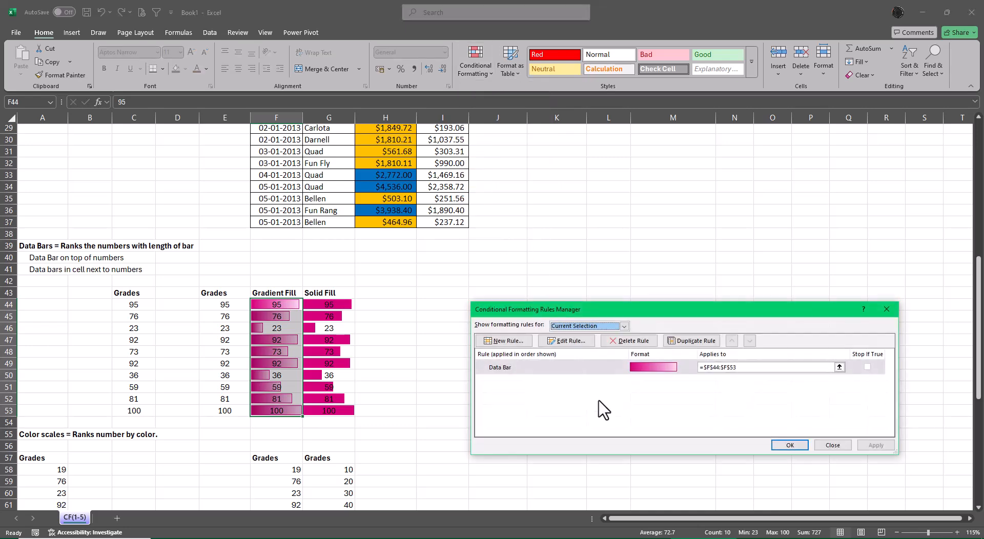
left_click(568, 340)
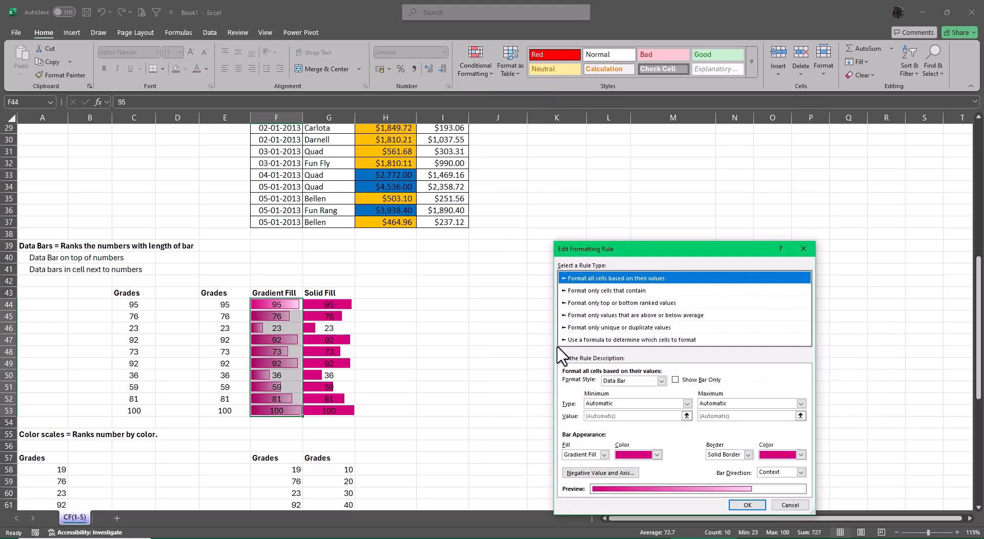
left_click(675, 380)
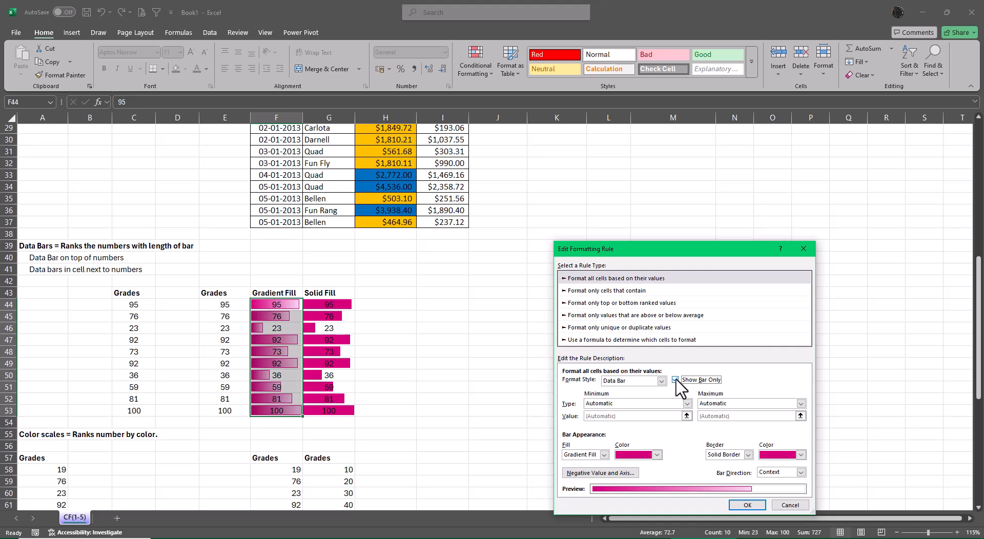
left_click_drag(645, 250, 630, 163)
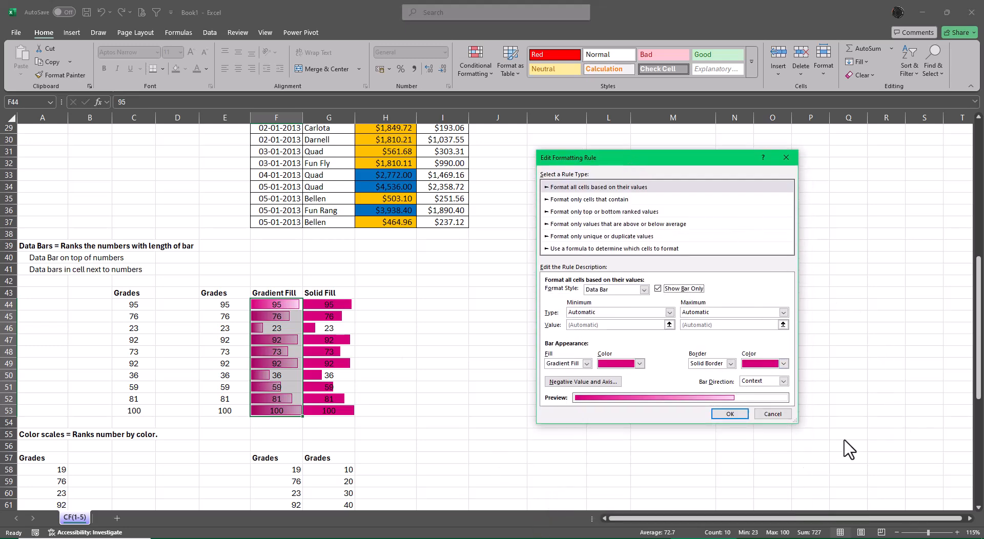
left_click(741, 414)
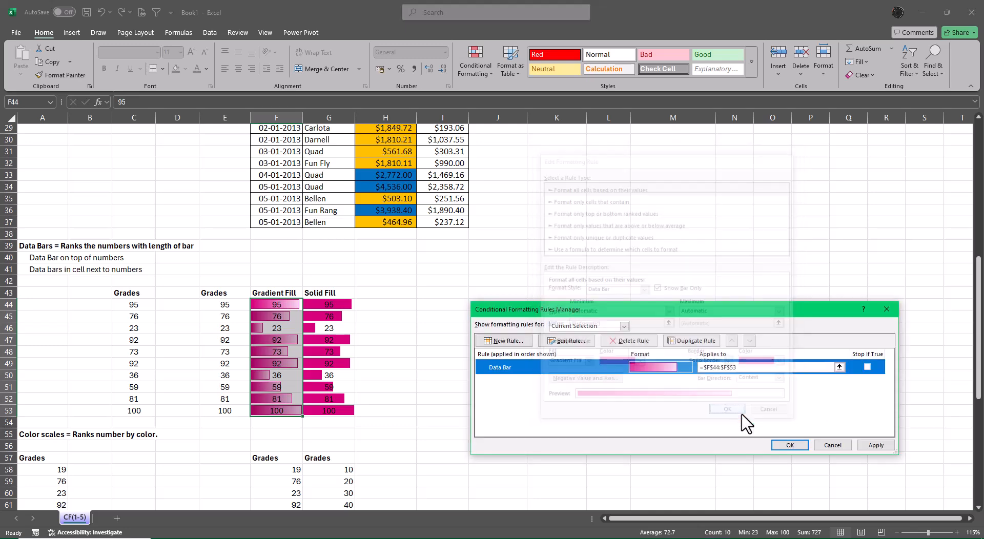
left_click(876, 445)
key("Return")
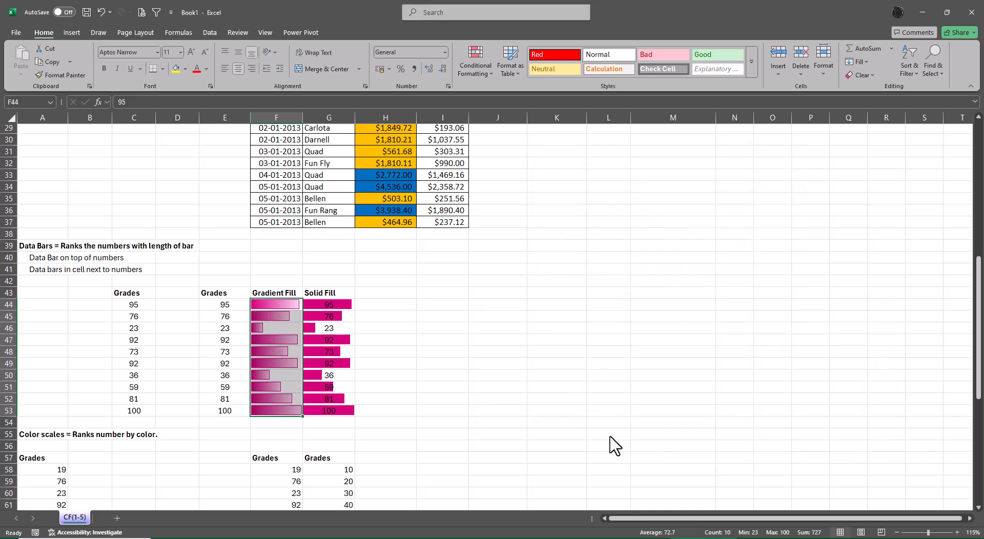
left_click(608, 435)
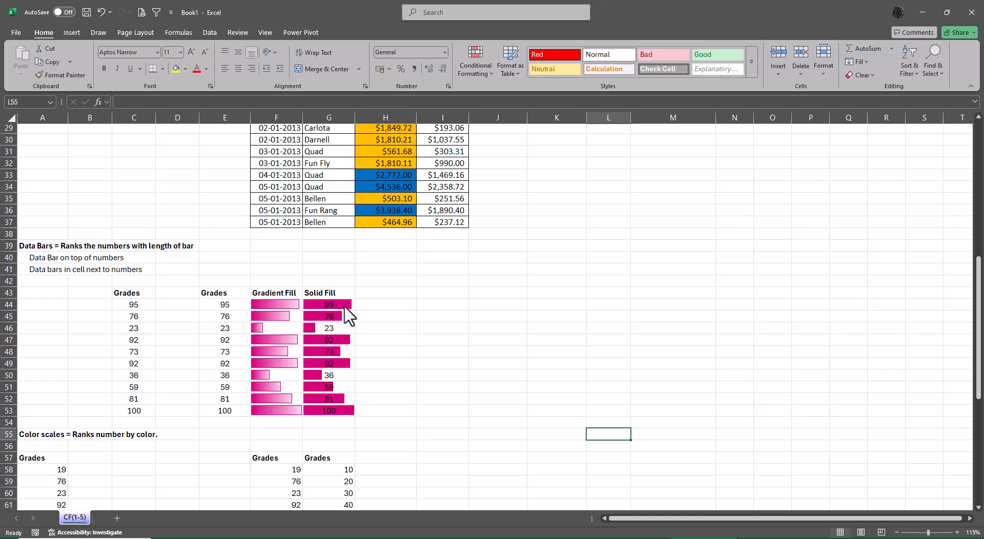
Edit the data bar rule for the Solid Fill grades in G44:G53 to show the bar only.
left_click_drag(343, 306, 341, 415)
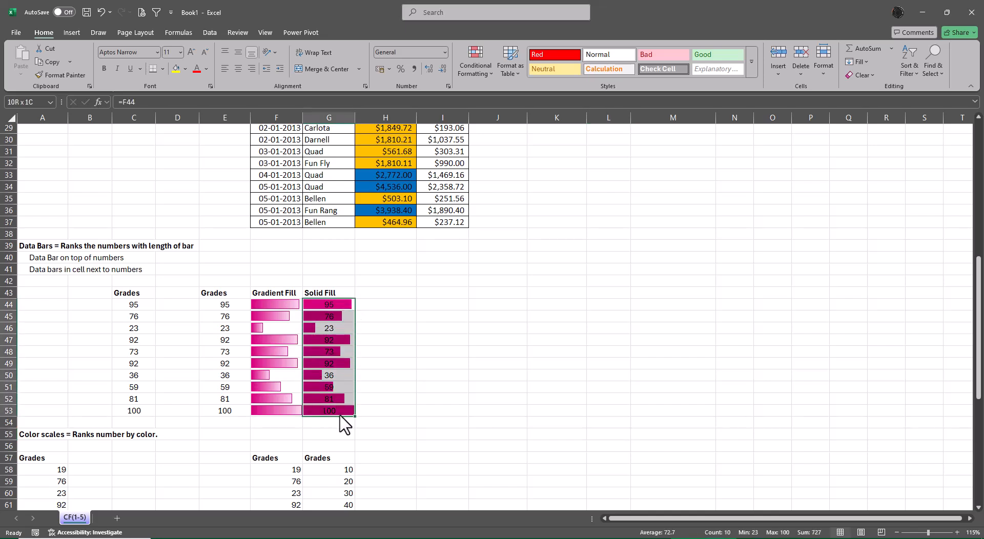
left_click(484, 59)
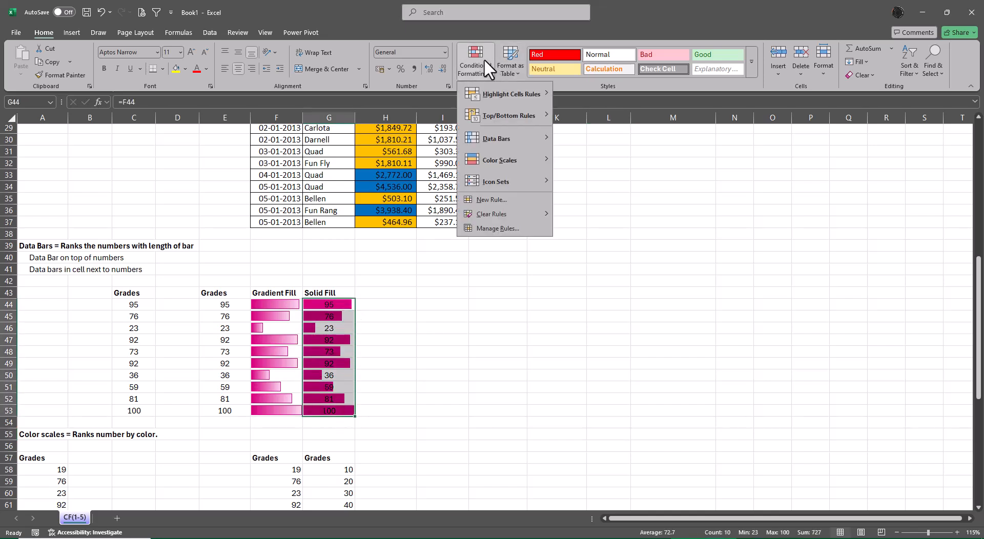
left_click(517, 229)
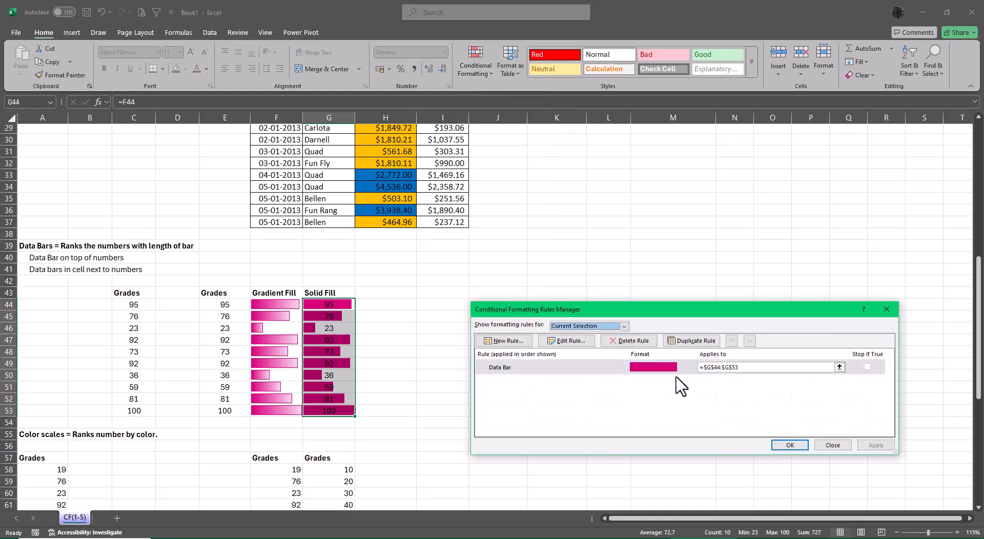
left_click(564, 341)
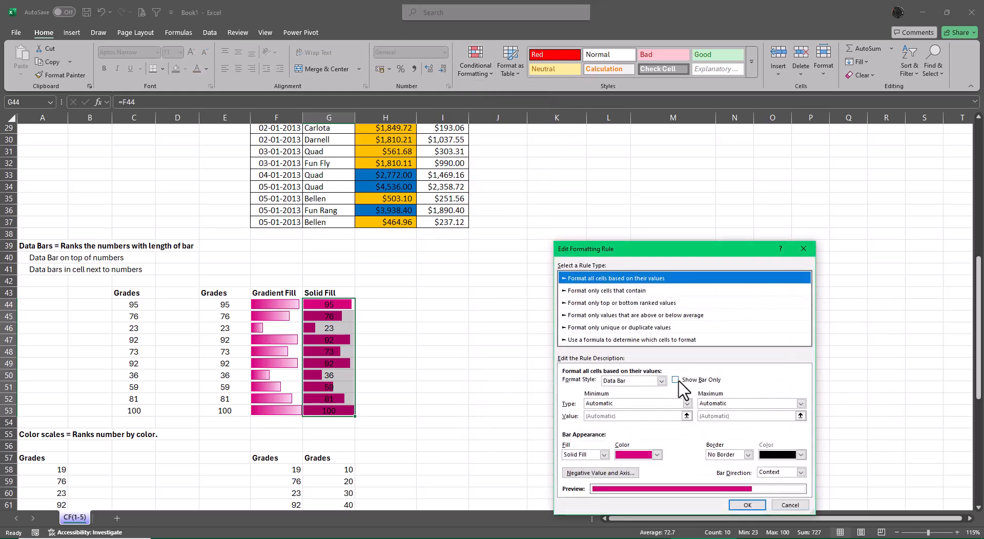
left_click(675, 380)
left_click(746, 505)
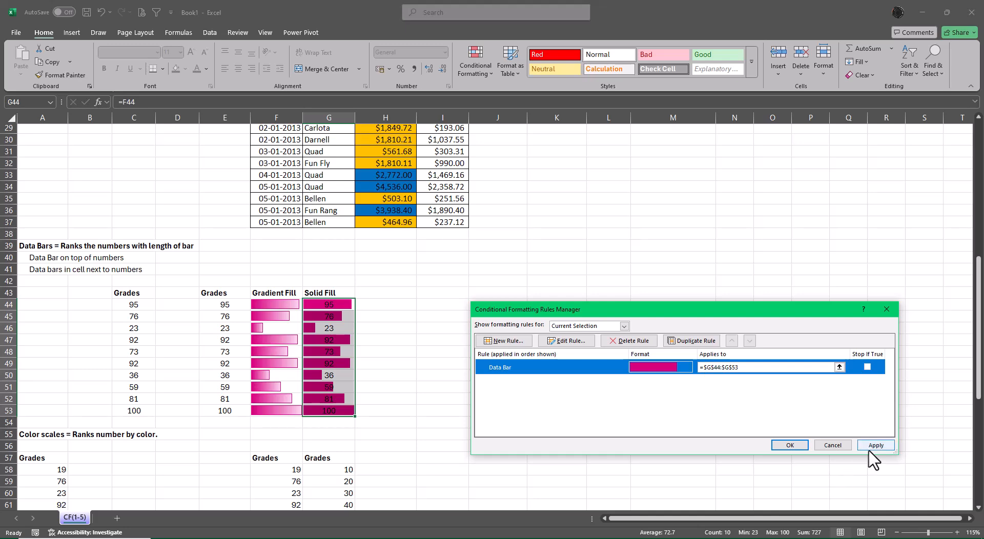
left_click(783, 441)
left_click(780, 296)
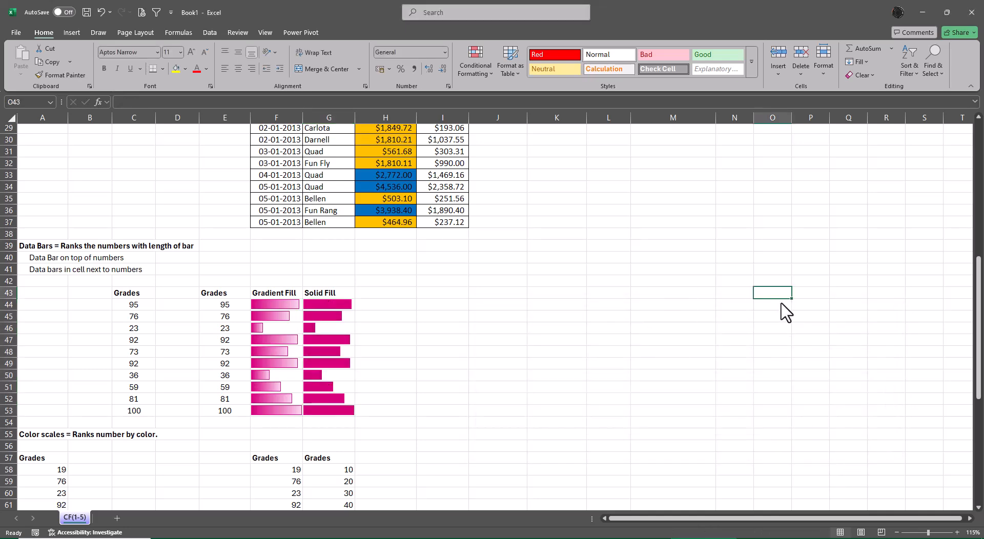
left_click_drag(222, 305, 211, 413)
left_click(590, 399)
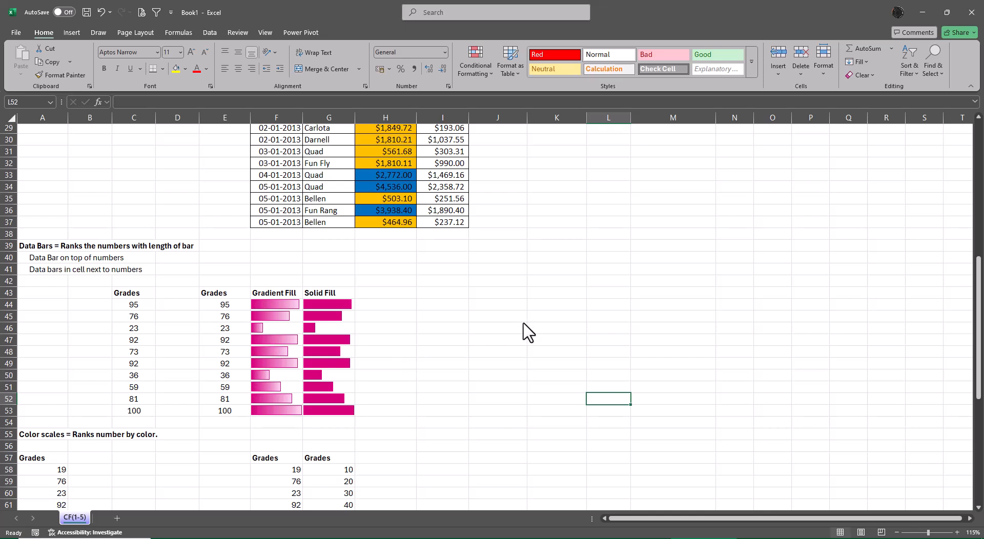
Copy the Net Sales column in H26:H37, try a regular paste at N25, and undo the paste.
scroll(528, 332, "up", 7)
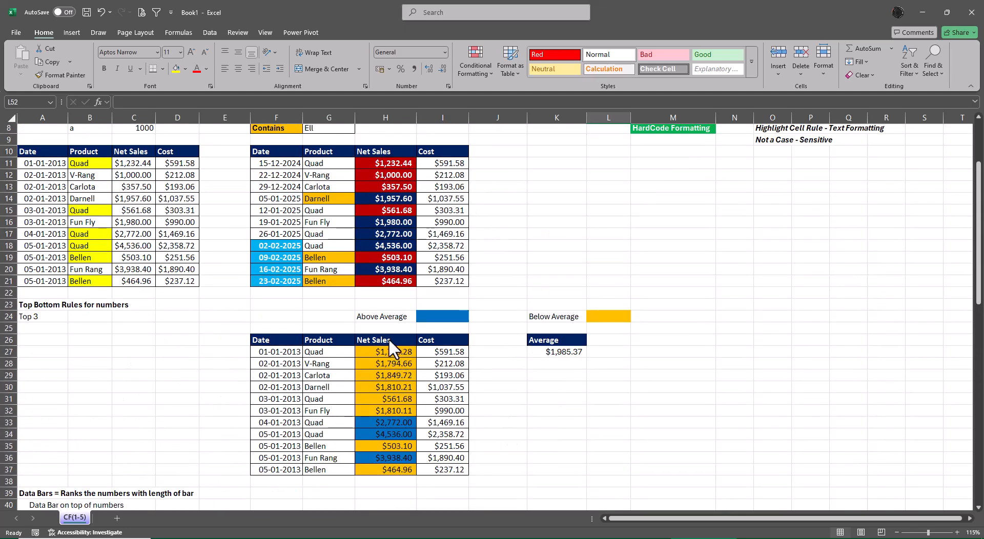
left_click_drag(388, 339, 403, 468)
key("ctrl+c")
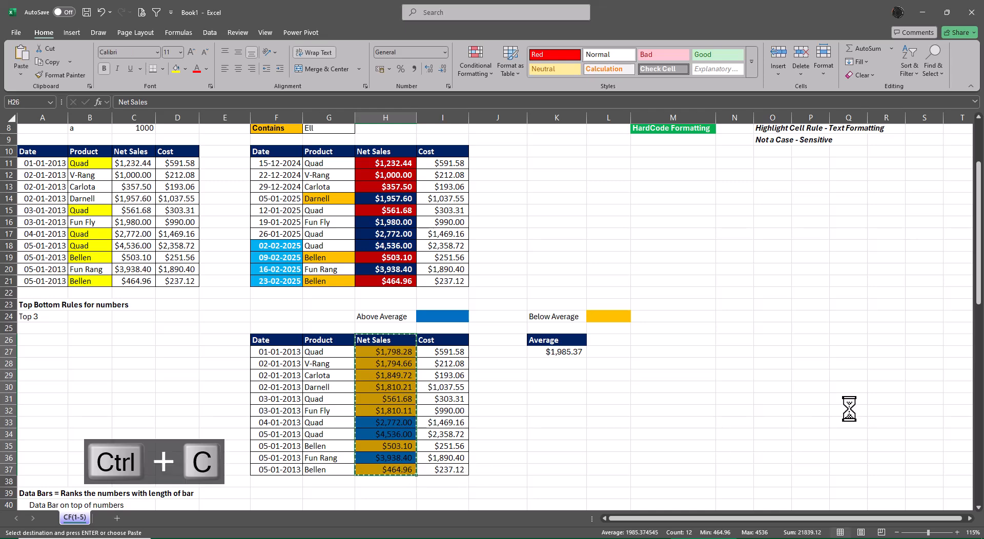
left_click(739, 330)
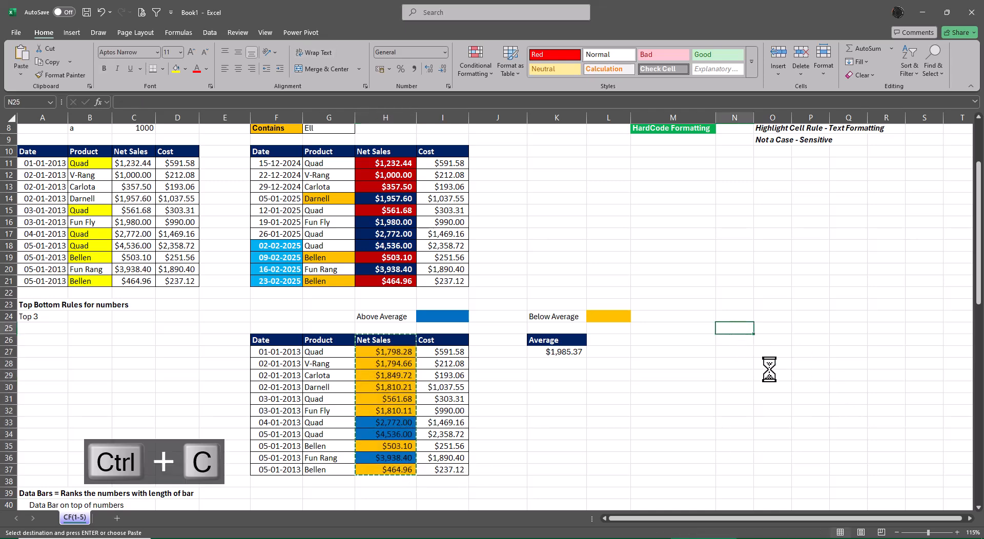
key("ctrl+v")
key("ctrl+z")
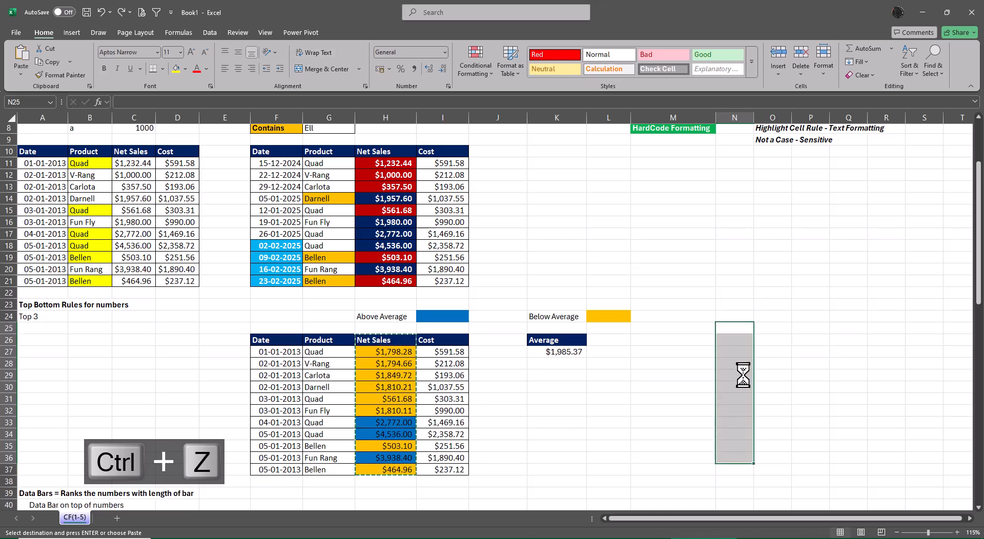
Paste the copied Net Sales column as values only into N26:N37.
key("alt+e")
key("alt+s")
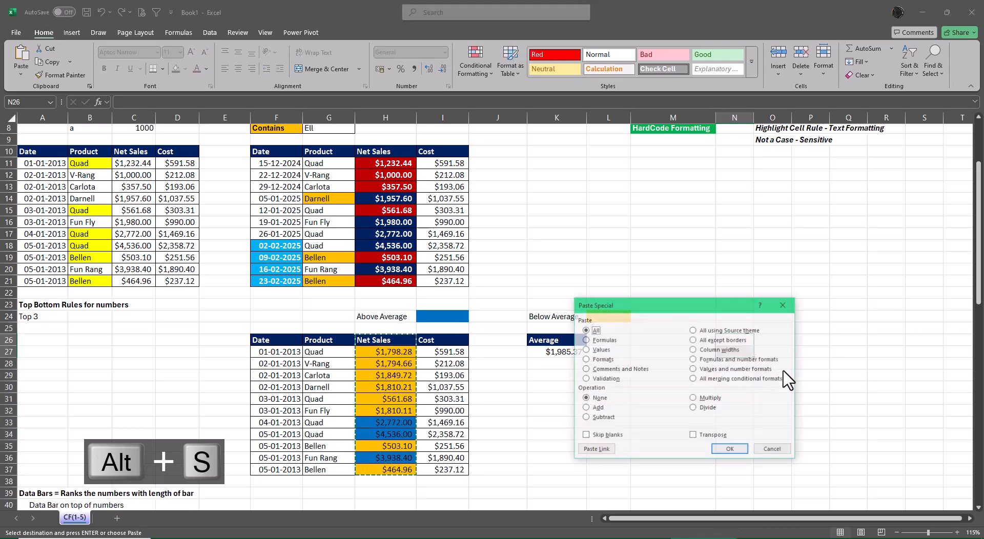
key("alt+v")
key("Return")
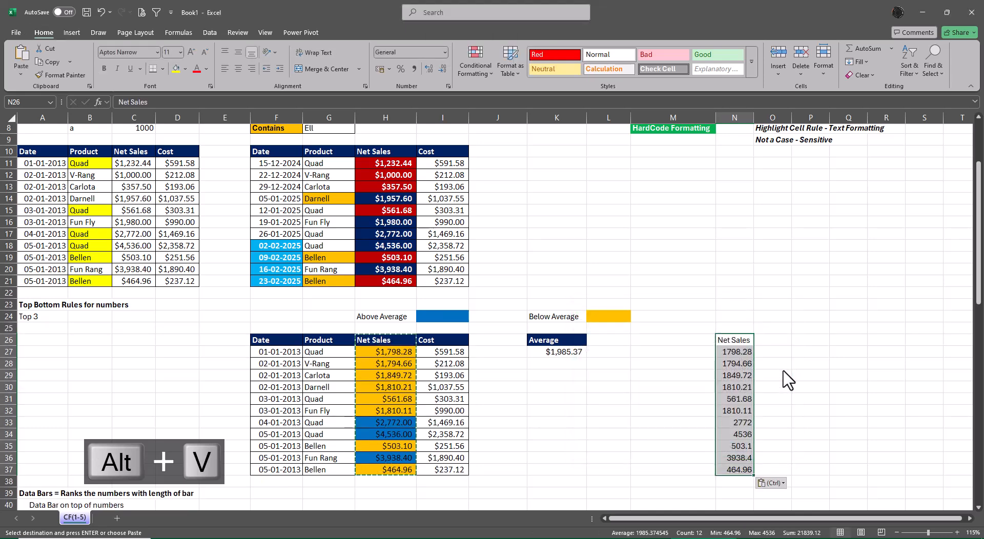
key("Right")
key("Down")
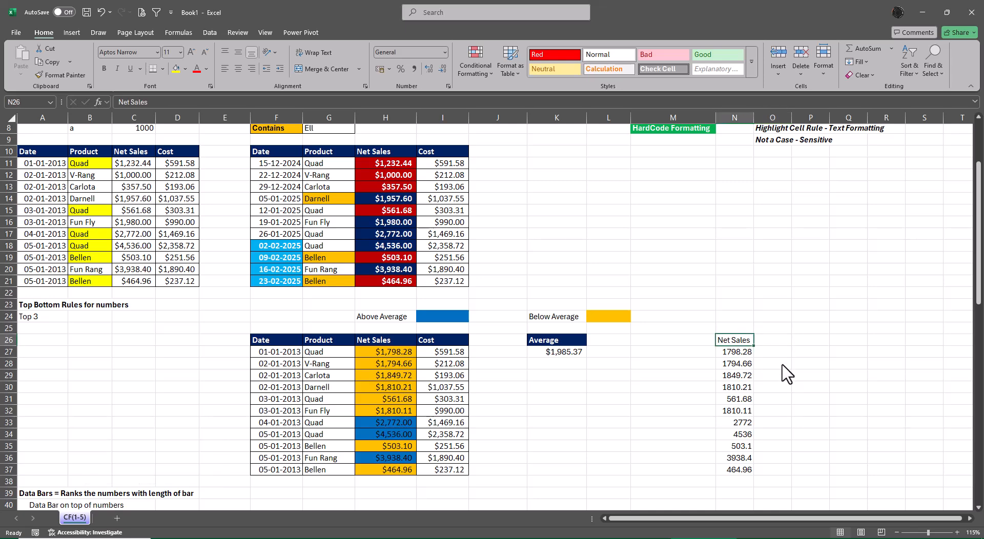
Copy the formatting of the Net Sales header in H26 onto the header in N26 with Format Painter.
left_click(386, 344)
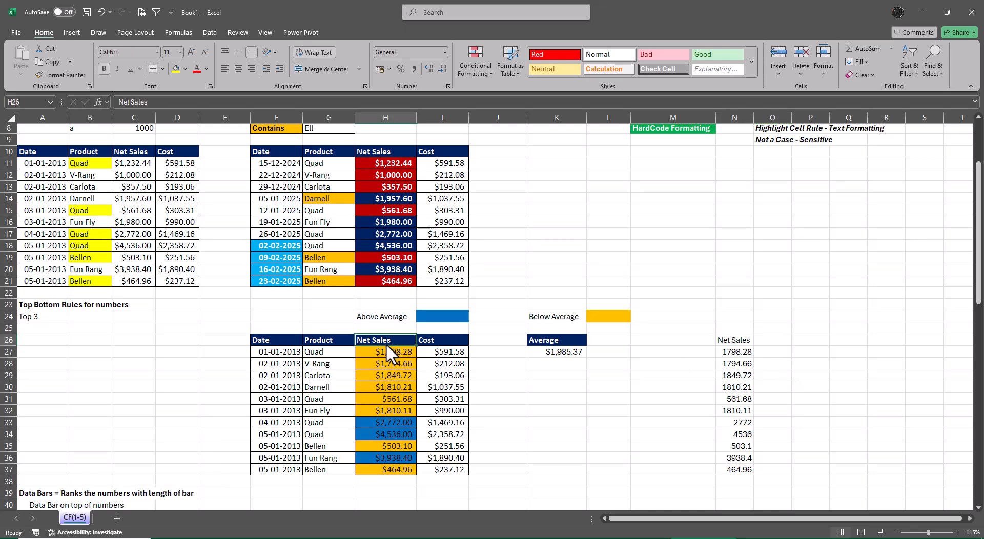
left_click(62, 76)
left_click(733, 340)
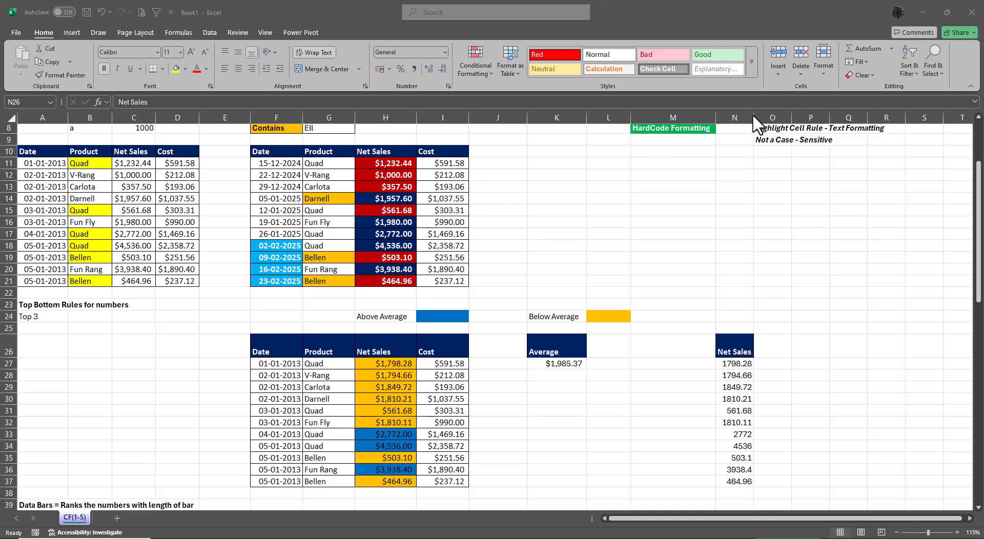
Widen column N slightly so the Net Sales header fits on one line, and autofit the height of row 26.
left_click_drag(752, 114, 761, 115)
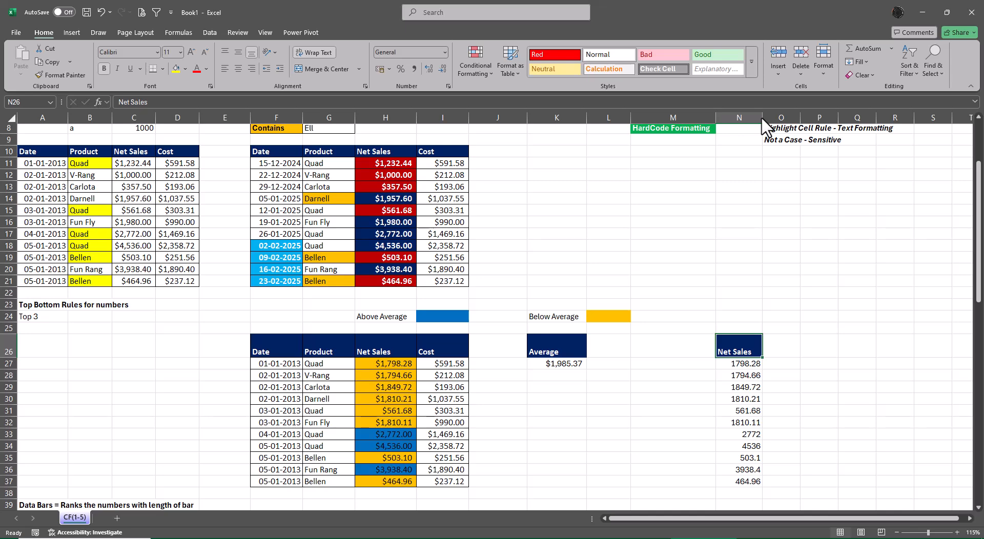
key("alt+o")
key("alt+a")
key("alt+o")
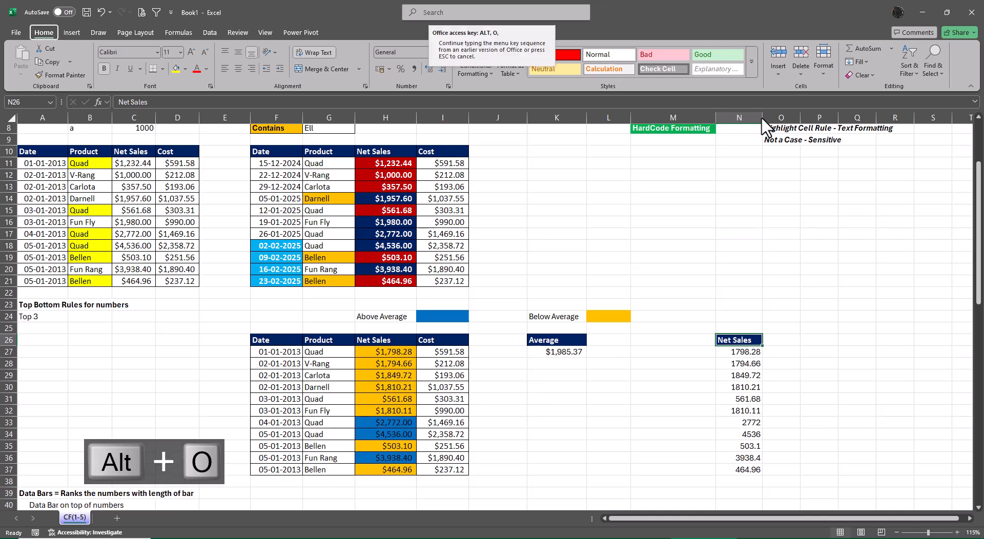
Apply the English (India) rupee accounting format to the Net Sales values in N27:N37.
left_click_drag(745, 356, 744, 481)
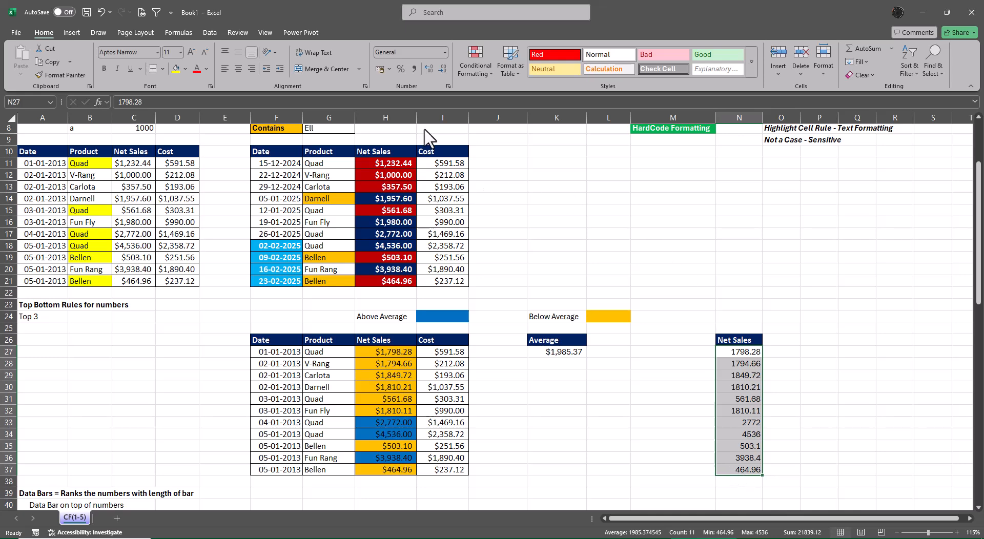
left_click(389, 70)
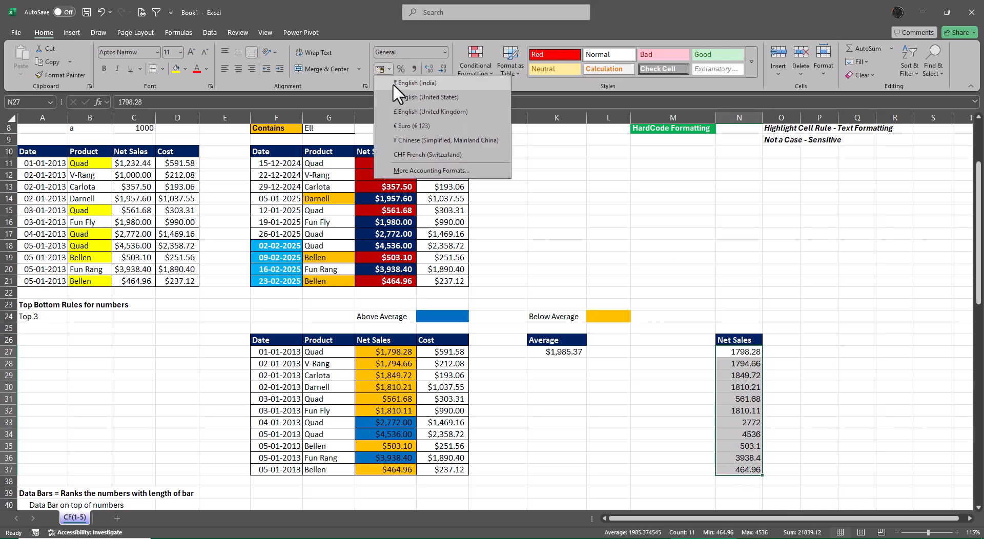
left_click(392, 82)
left_click(895, 295)
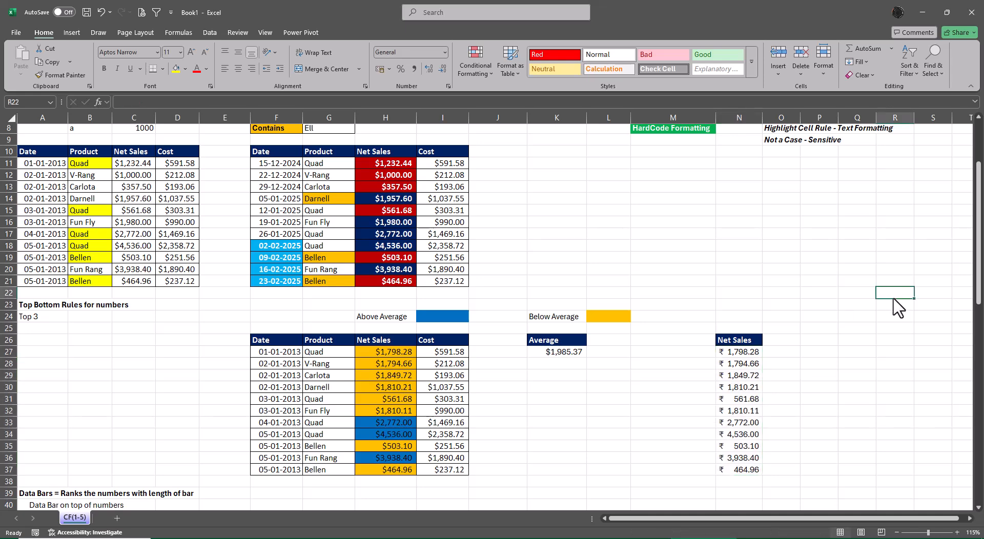
Apply light blue solid-fill data bars to the Net Sales values in N27:N37.
left_click_drag(741, 352, 739, 479)
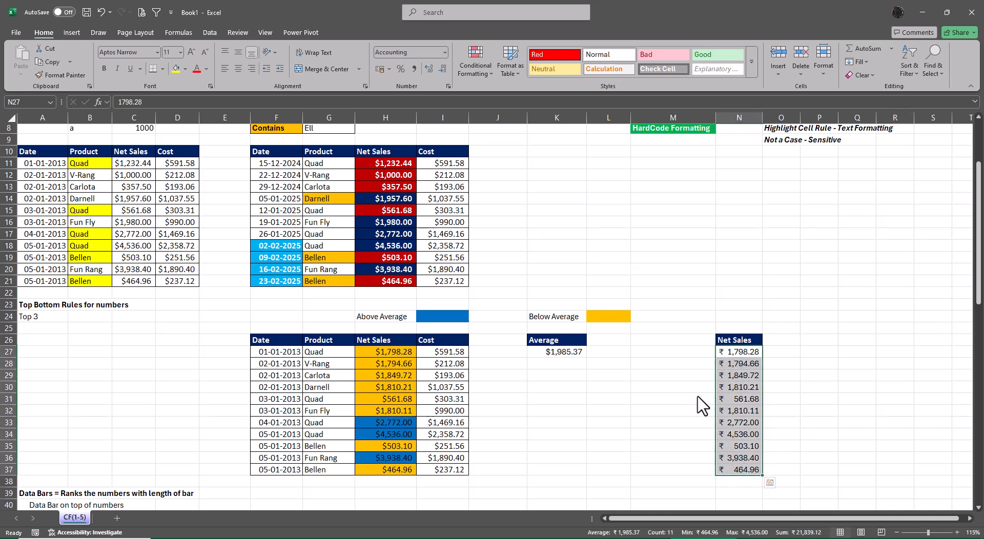
left_click(487, 74)
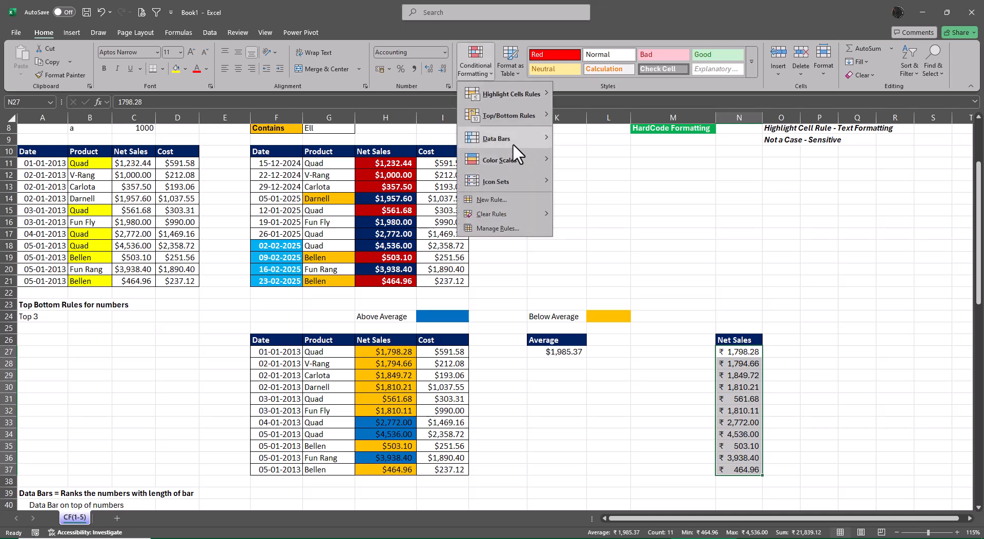
mouse_move(513, 143)
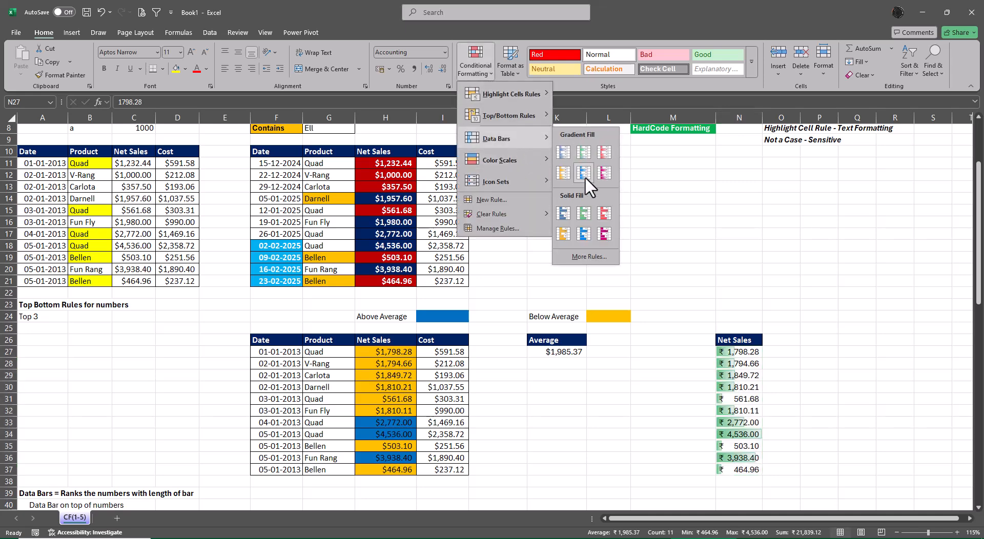
left_click(586, 231)
left_click(911, 351)
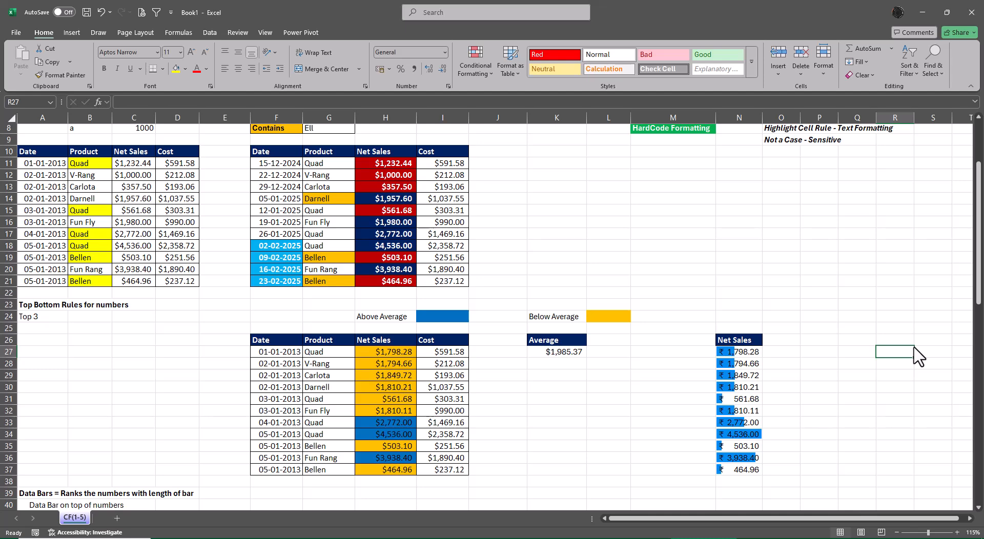
Apply the Green - Yellow - Red color scale to the Grades in G58:G67 of the color scales section.
scroll(635, 320, "down", 4)
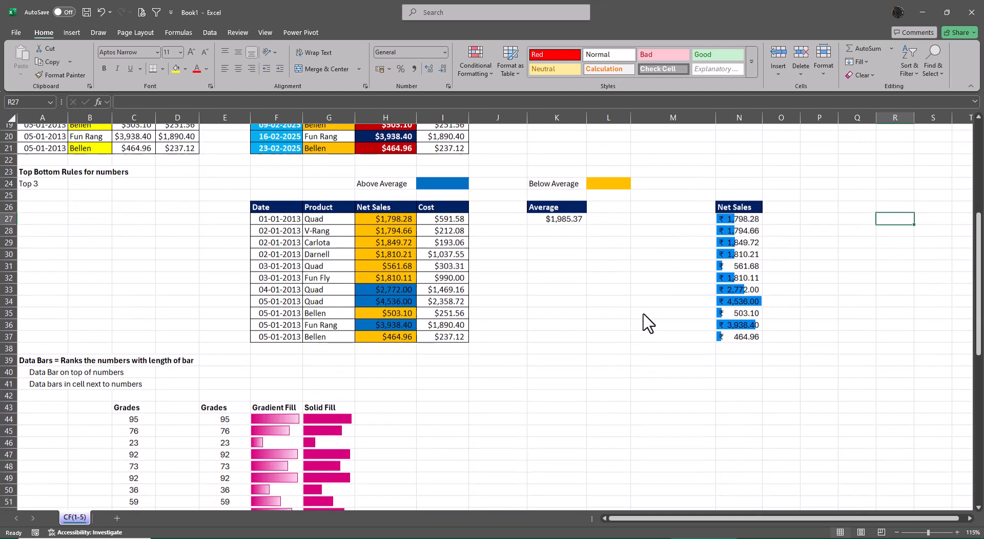
scroll(647, 323, "down", 7)
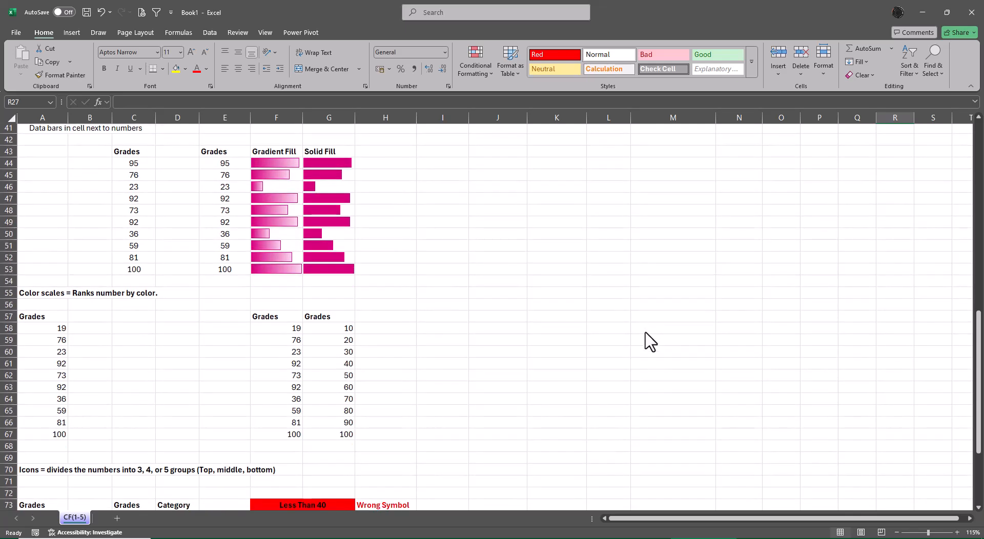
scroll(650, 340, "down", 2)
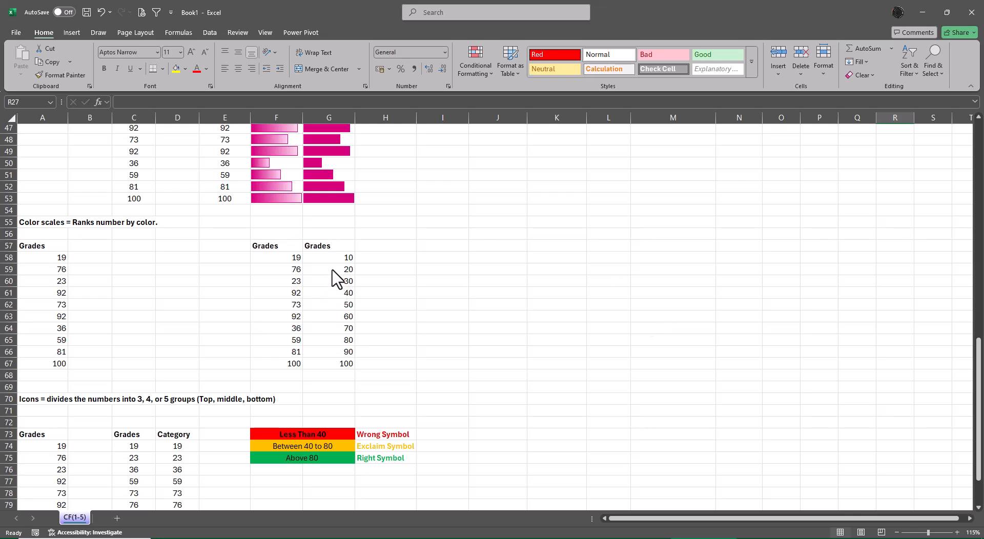
left_click_drag(330, 258, 334, 365)
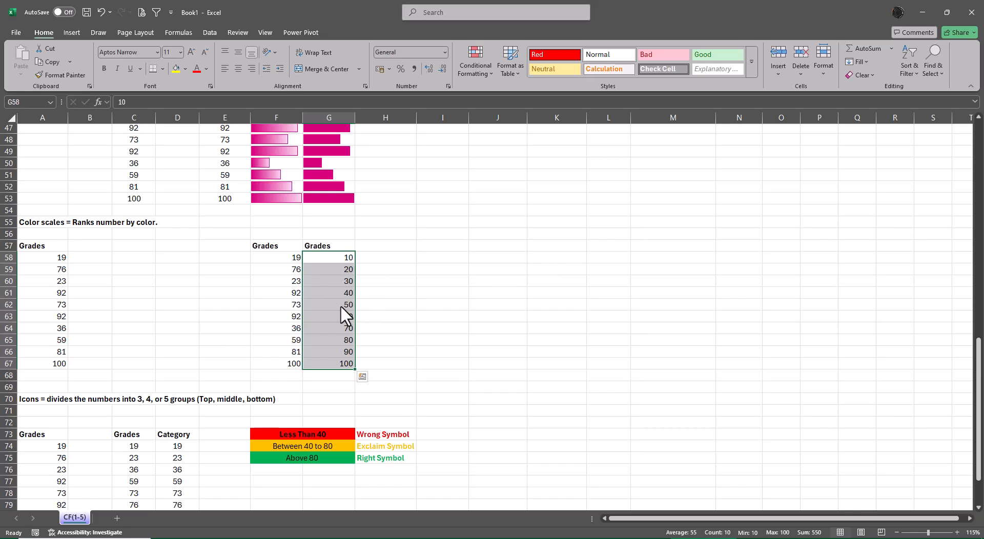
left_click(474, 64)
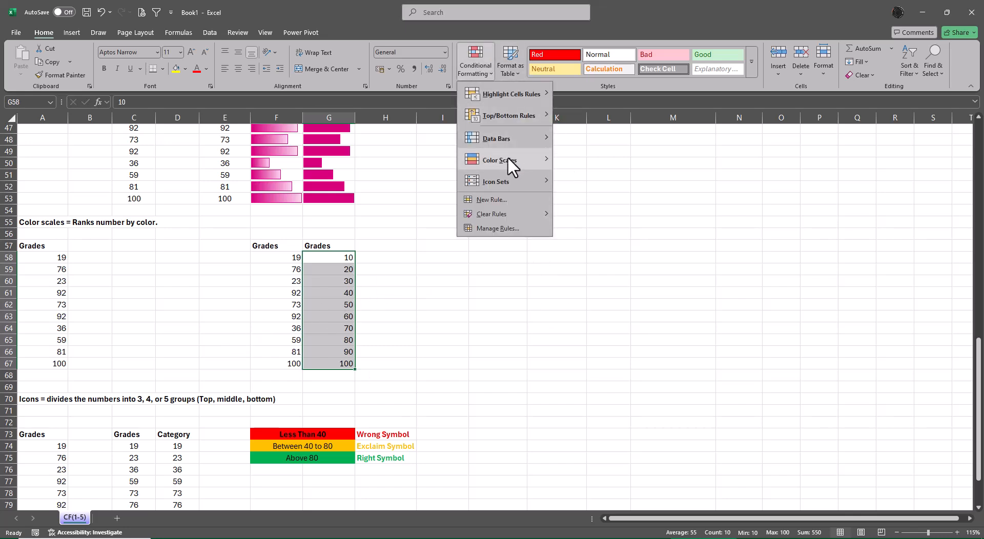
mouse_move(508, 161)
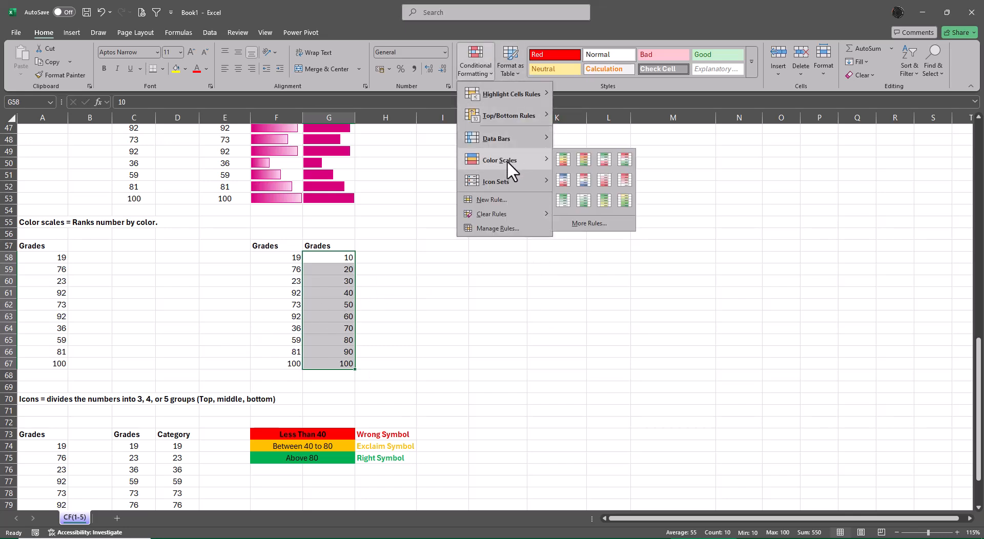
left_click(565, 163)
left_click_drag(626, 411, 632, 416)
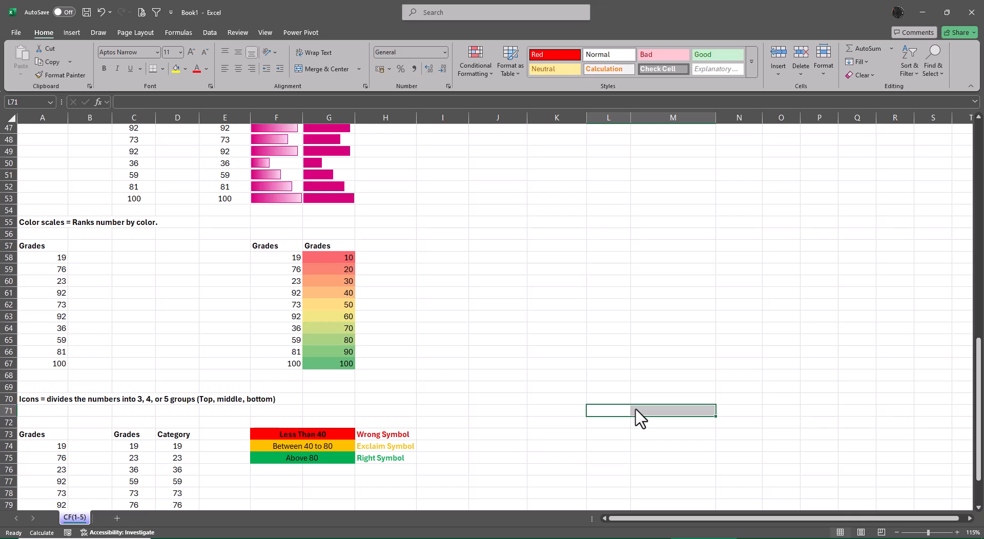
Apply the Green - Yellow - Red color scale to the Grades in F58:F67.
left_click_drag(270, 263, 286, 365)
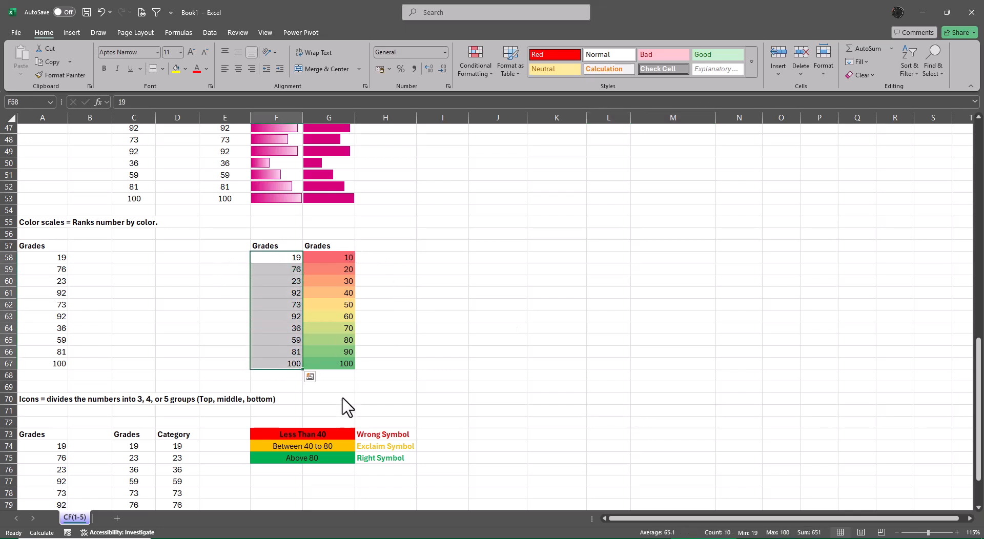
left_click(490, 59)
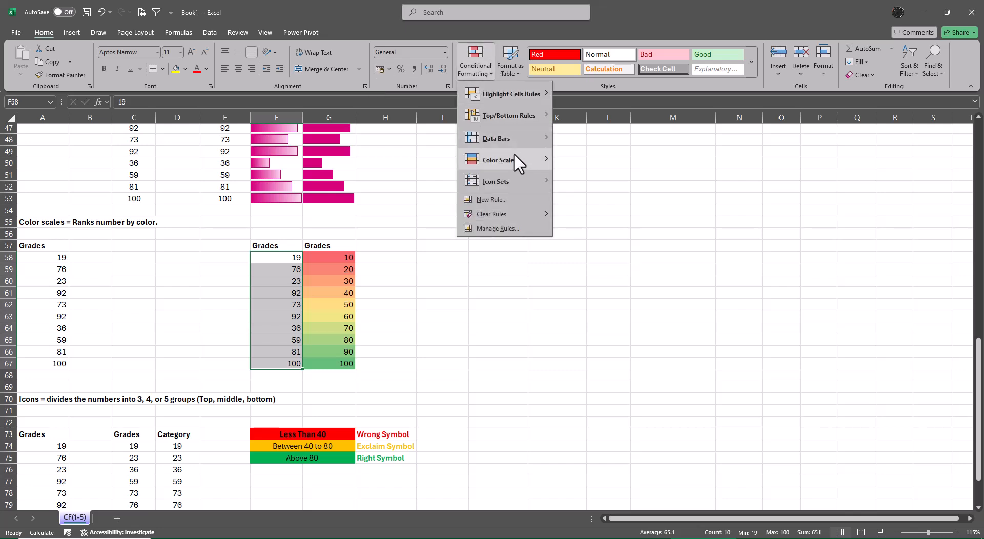
mouse_move(514, 159)
left_click(562, 159)
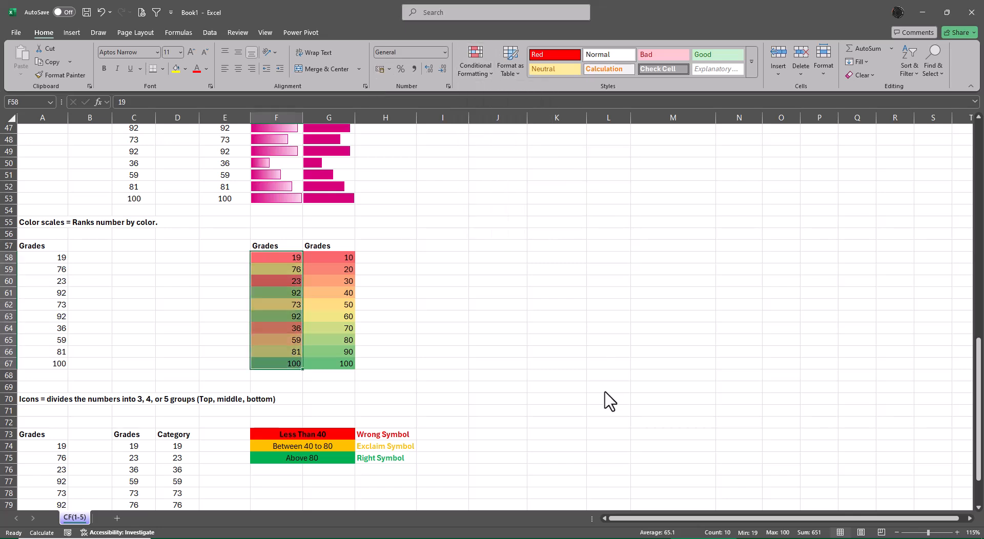
left_click(601, 389)
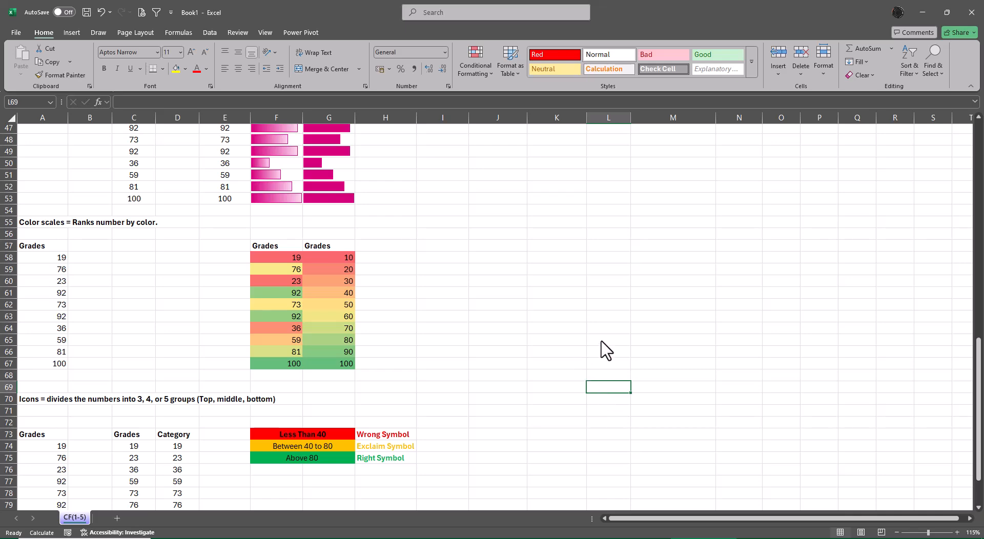
Review the formatted sections of the sheet and examine the available icon sets for conditional formatting.
scroll(753, 368, "up", 15)
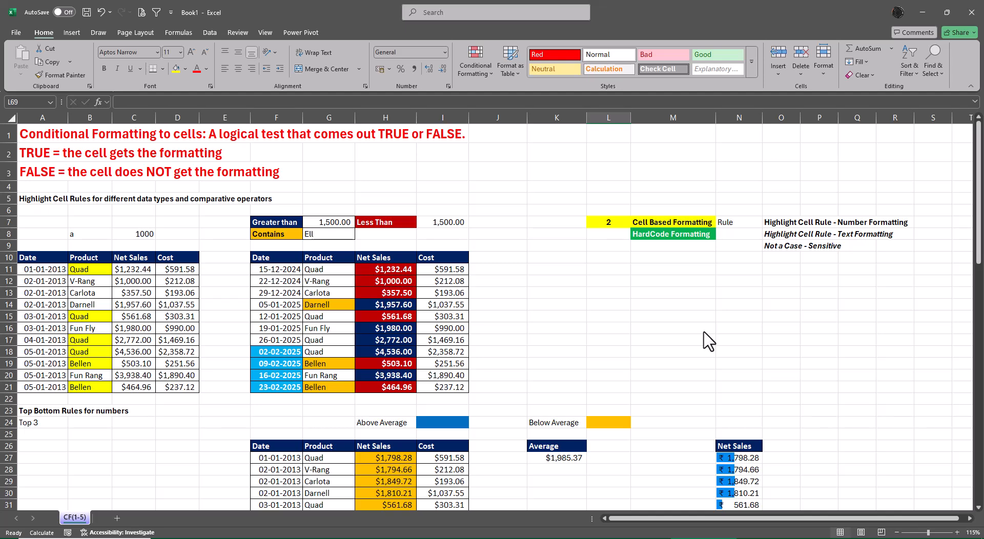
scroll(709, 340, "down", 11)
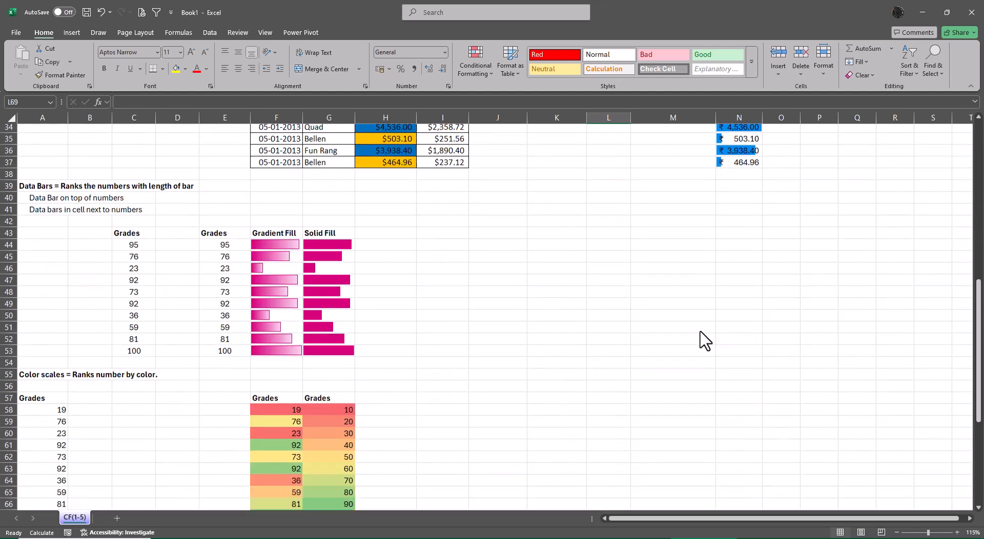
scroll(704, 341, "down", 7)
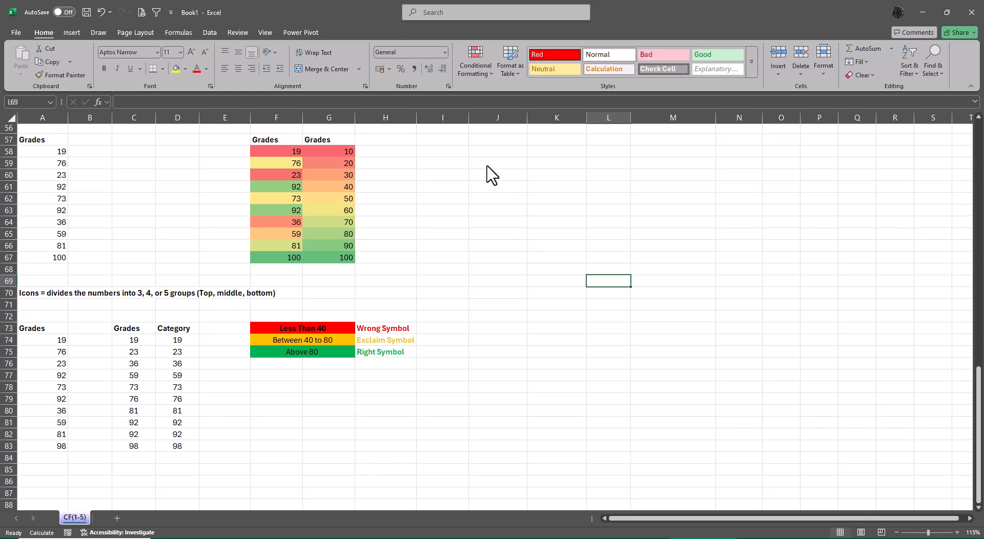
left_click(464, 64)
mouse_move(507, 180)
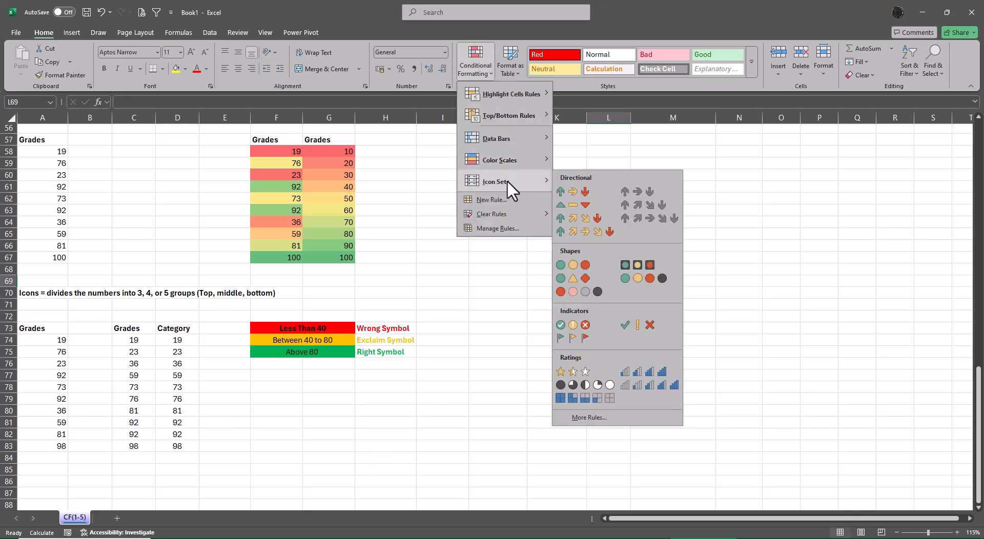
key("alt+Tab")
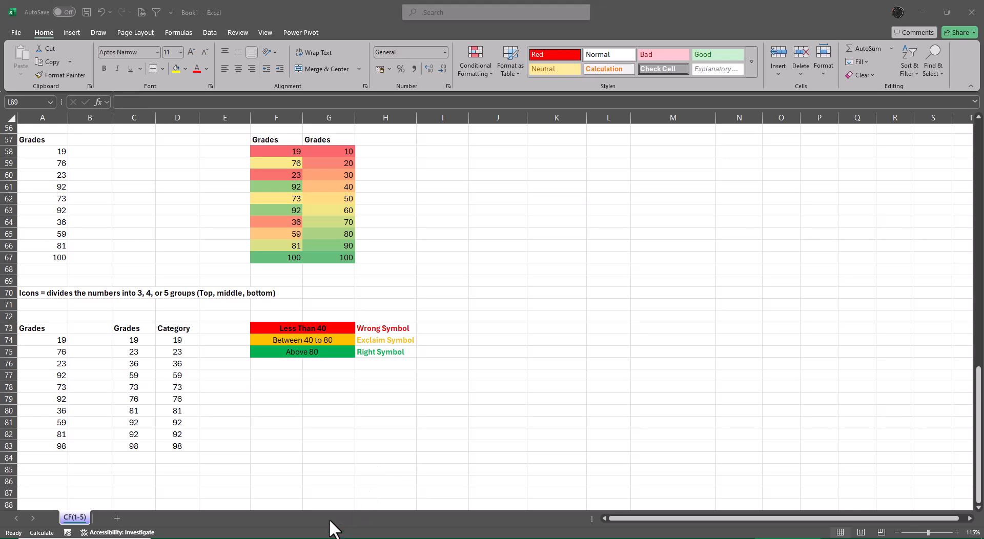
key("alt+Tab")
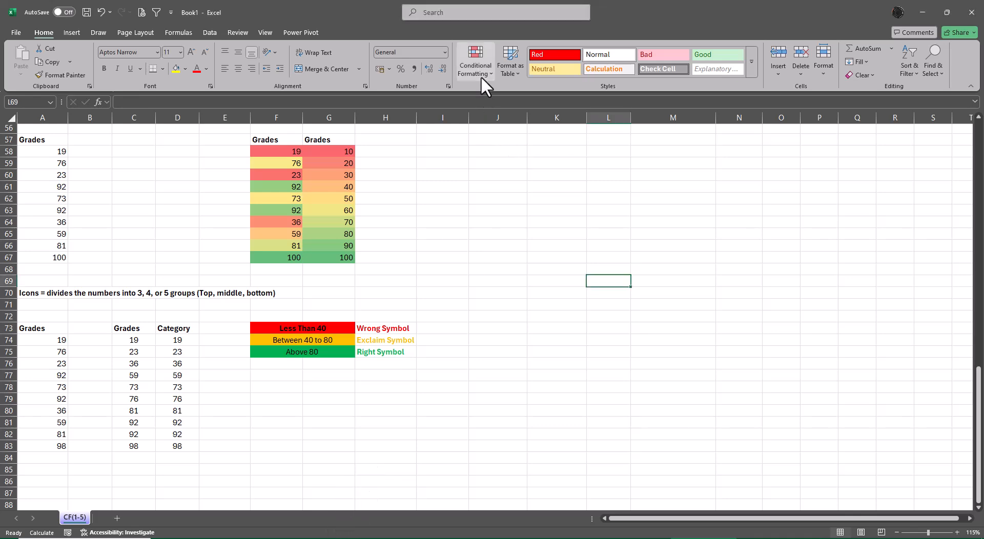
left_click(479, 63)
mouse_move(509, 171)
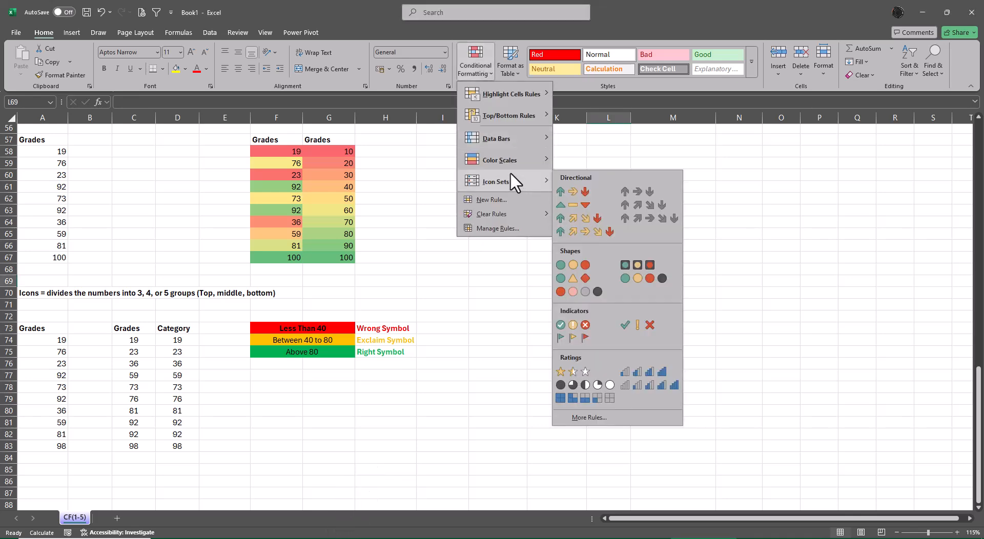
left_click(733, 223)
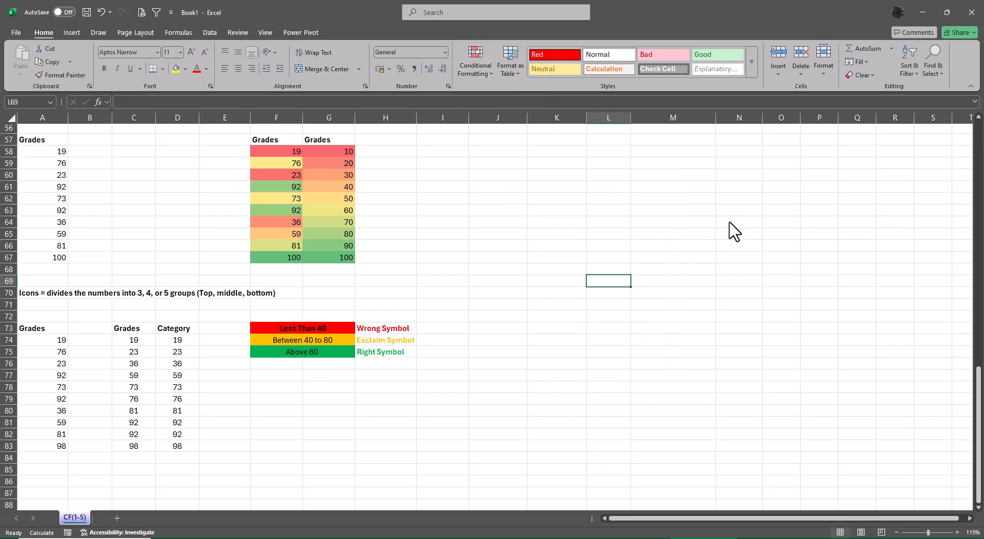
Apply the uncircled three-symbol icon set (check mark, exclamation, cross) to the Category values in D74:D83.
left_click_drag(180, 342, 170, 446)
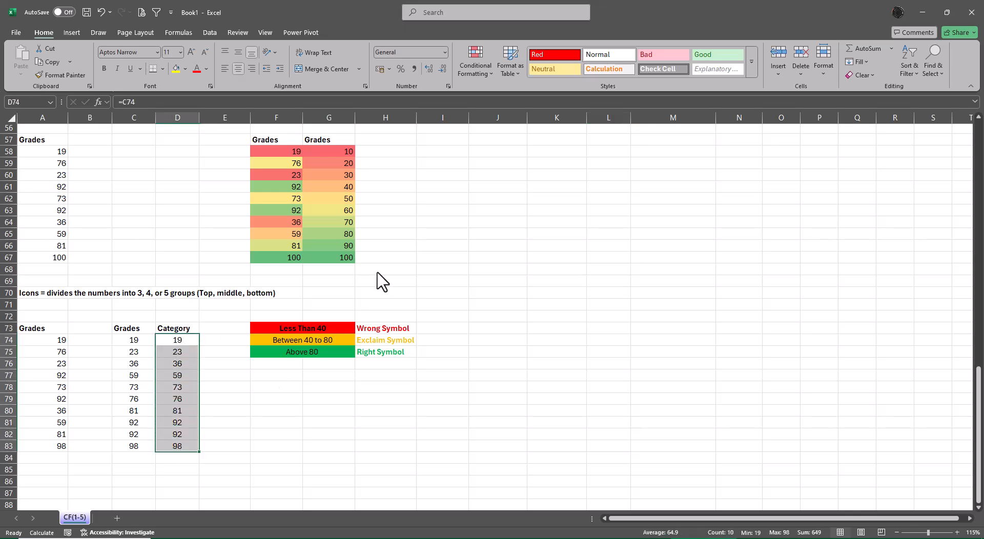
left_click(476, 54)
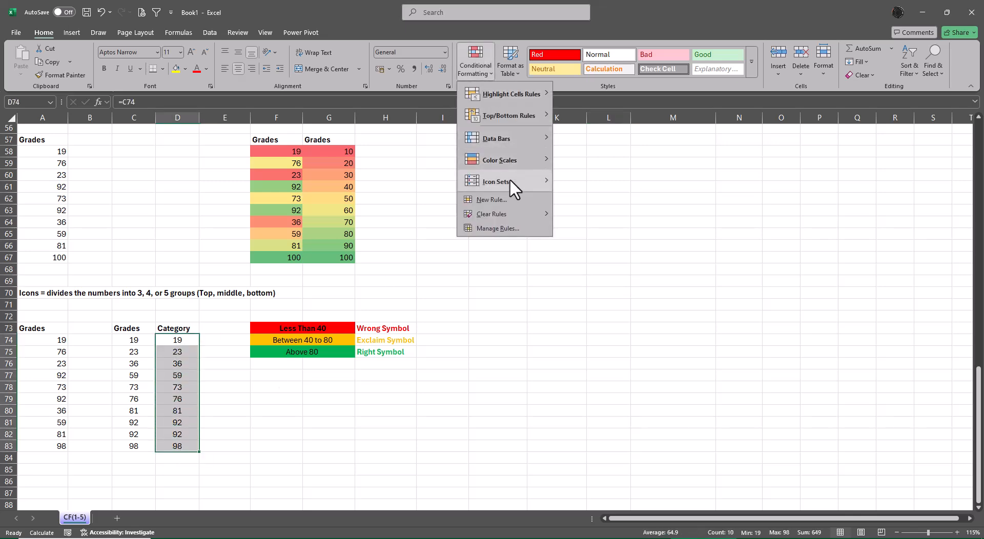
mouse_move(509, 179)
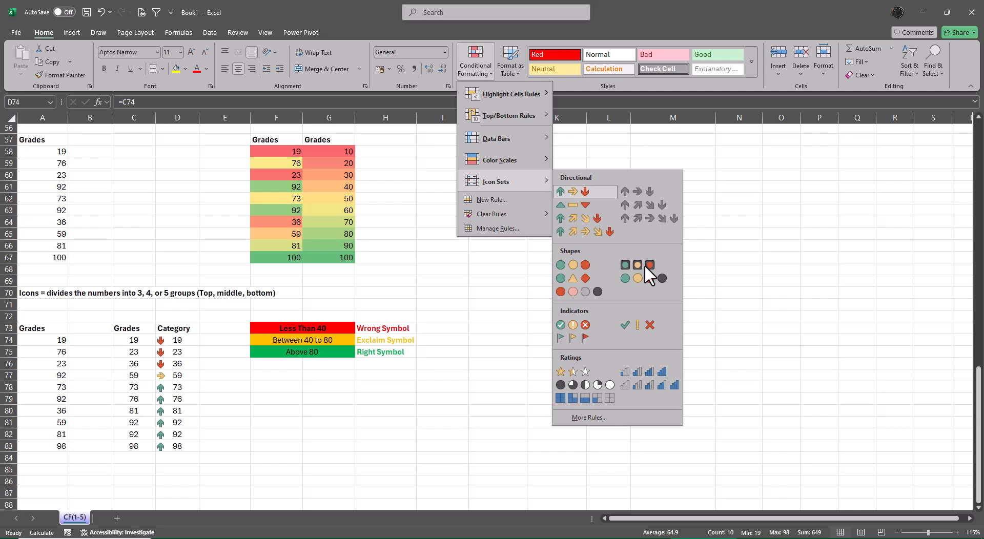
left_click(639, 325)
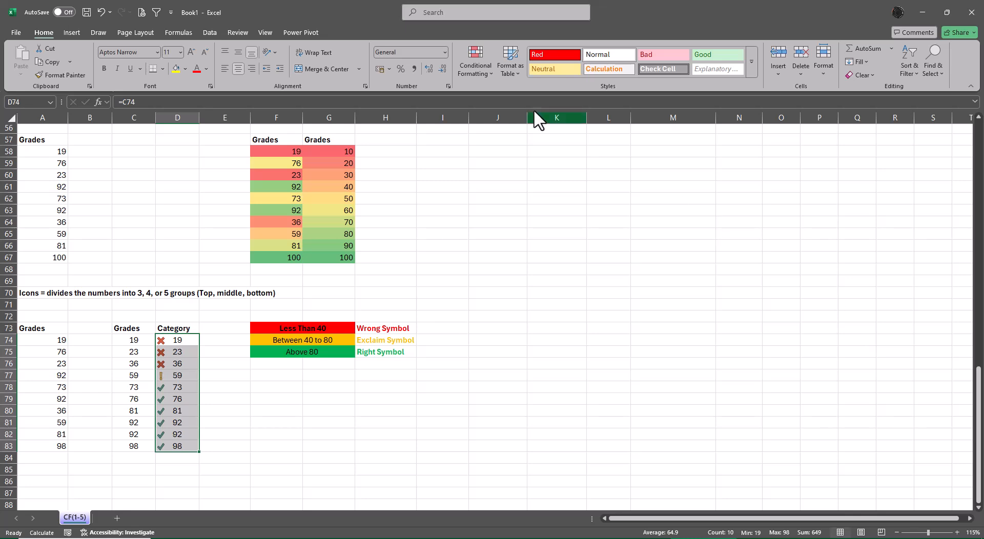
Examine the thresholds and value types of the icon set rule on D74:D83 without changing them.
left_click(469, 66)
left_click(499, 228)
left_click(564, 341)
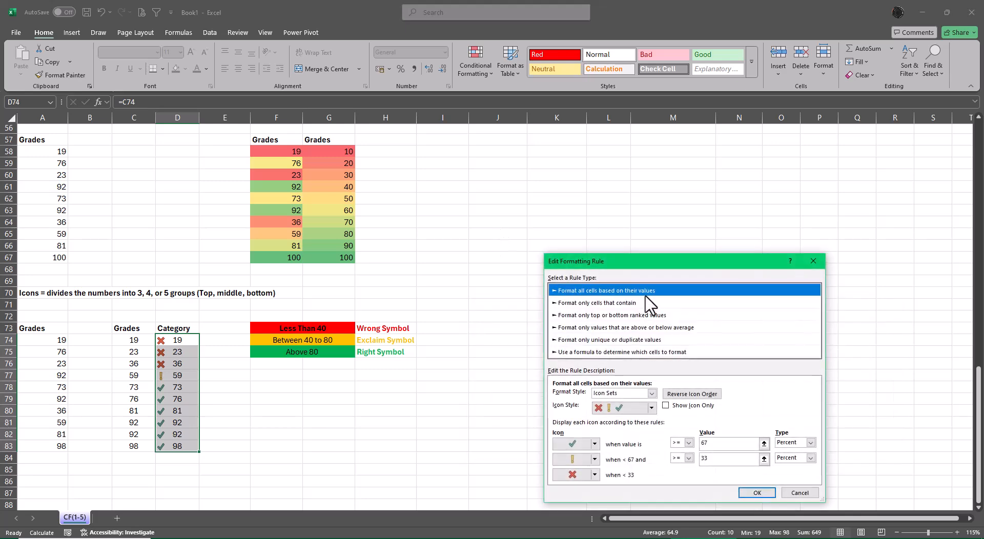
left_click_drag(632, 260, 648, 161)
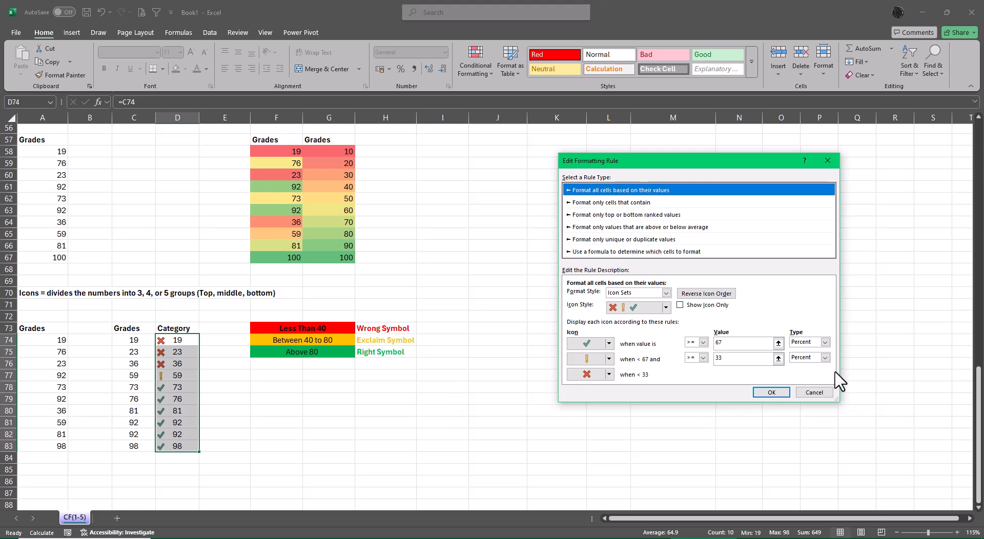
left_click(814, 393)
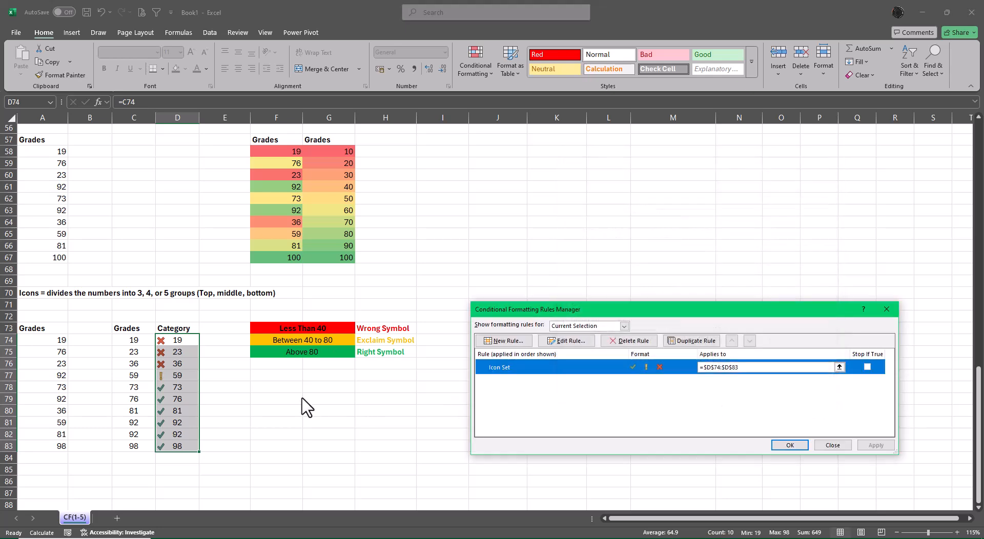
left_click(840, 445)
Change the orange legend label in F74 to "Between 41 to 80", keeping the "Above 80" label below it.
double_click(312, 339)
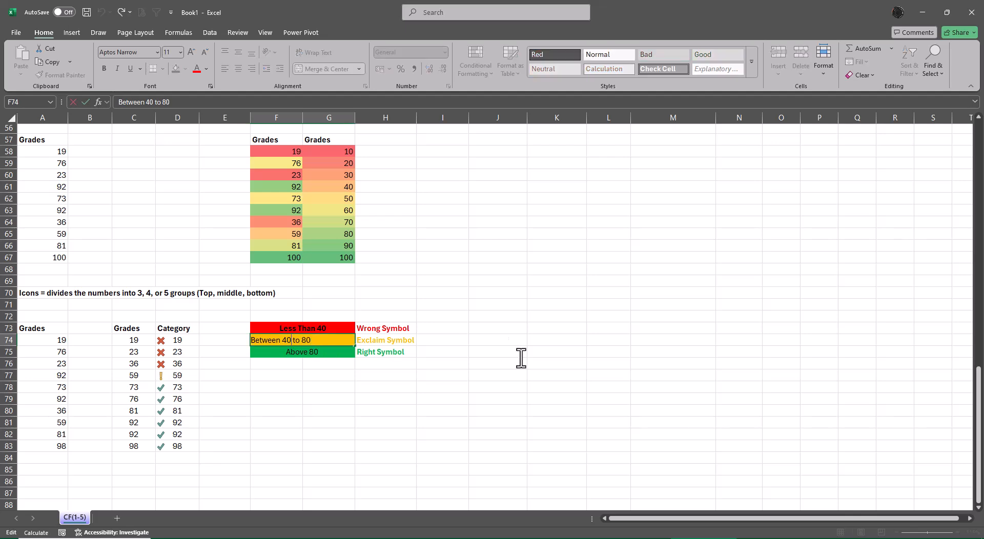
key("BackSpace")
type("1")
key("Return")
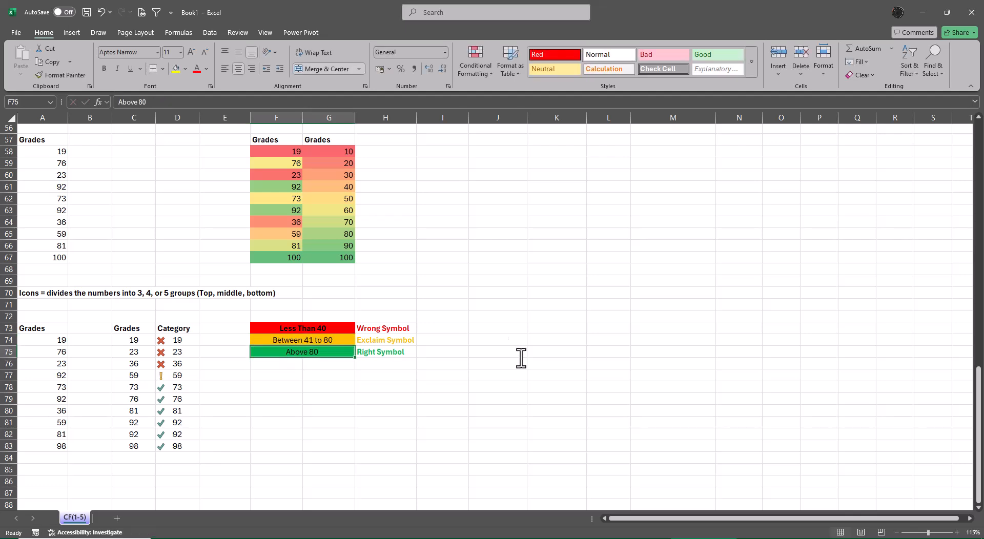
key("F2")
key("Return")
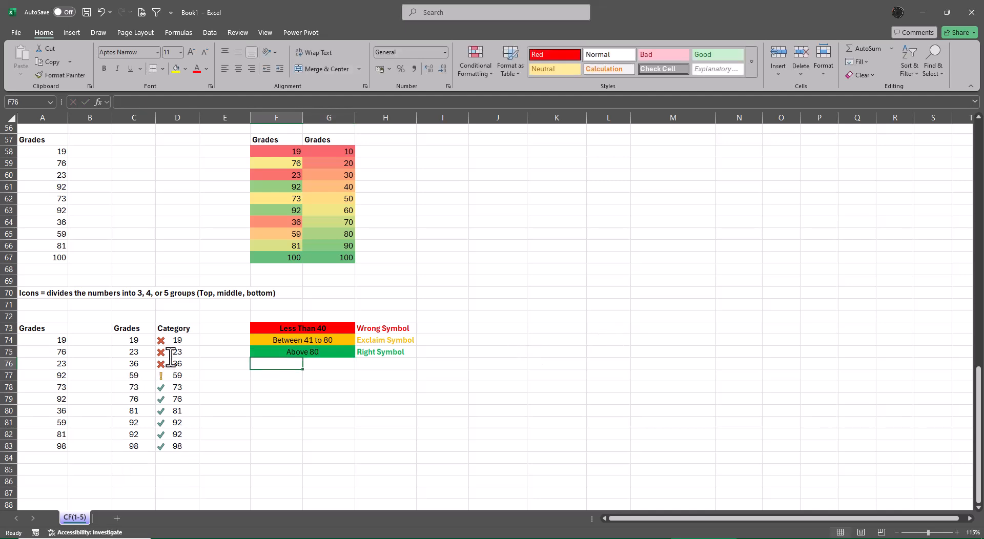
Open the icon set rule on the Category values D74:D83 for editing.
left_click_drag(169, 341, 183, 443)
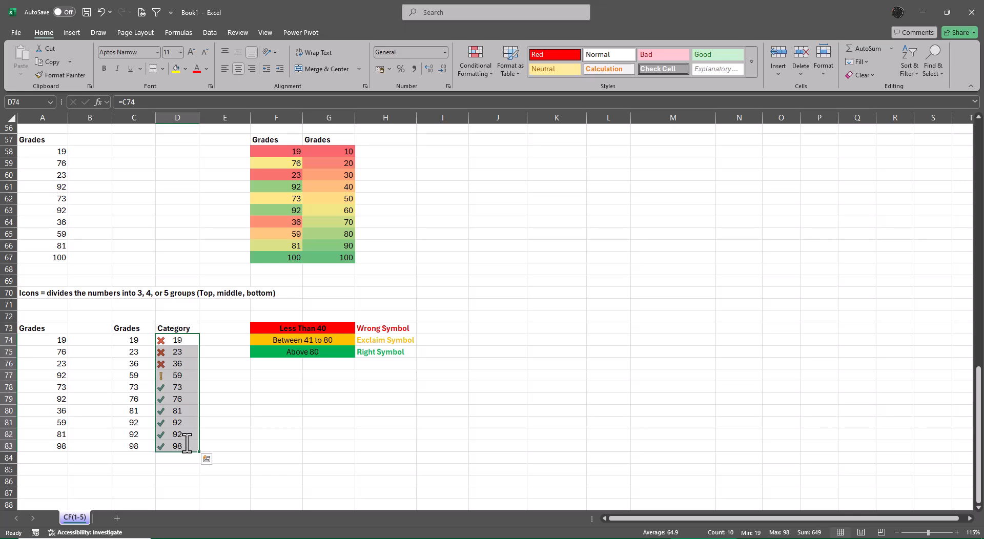
left_click(477, 65)
left_click(497, 228)
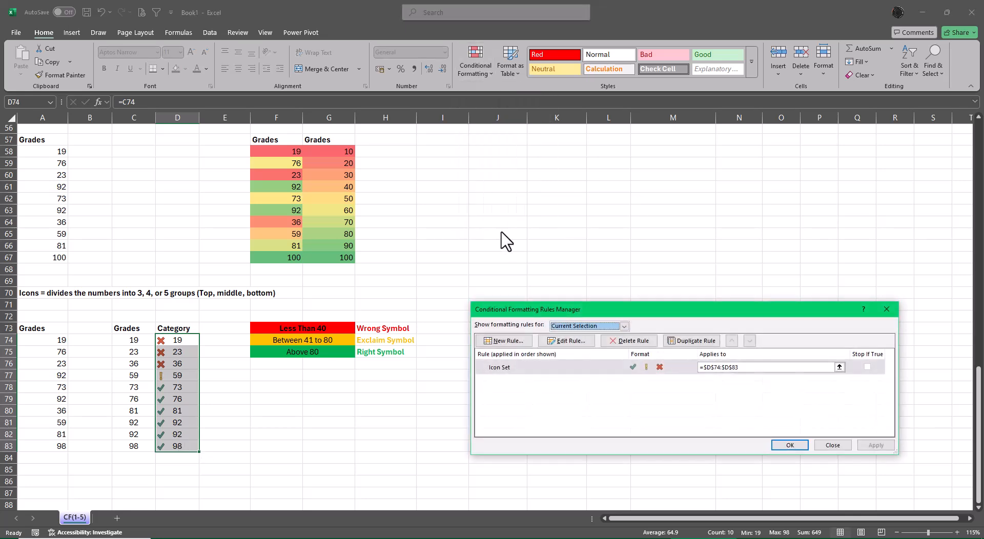
left_click(574, 341)
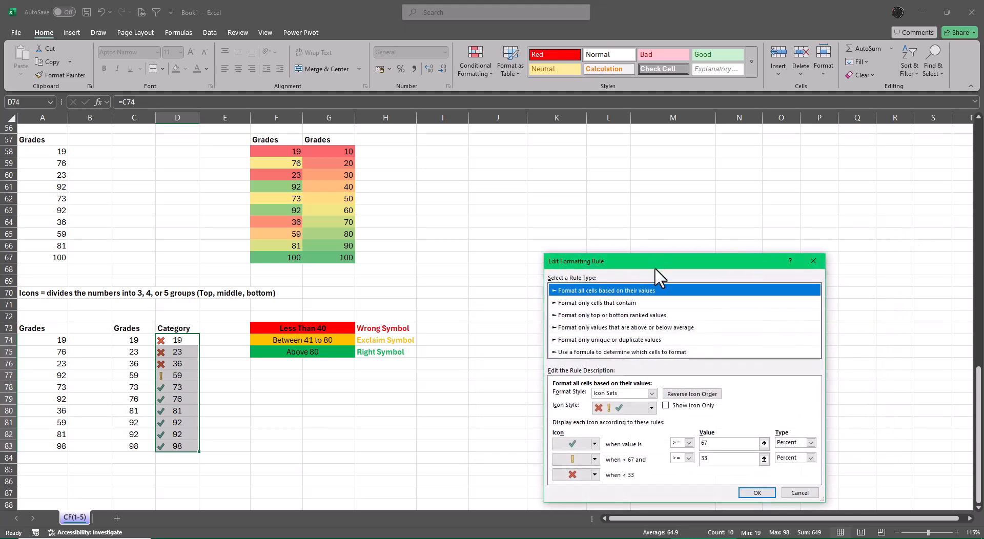
left_click_drag(655, 268, 640, 177)
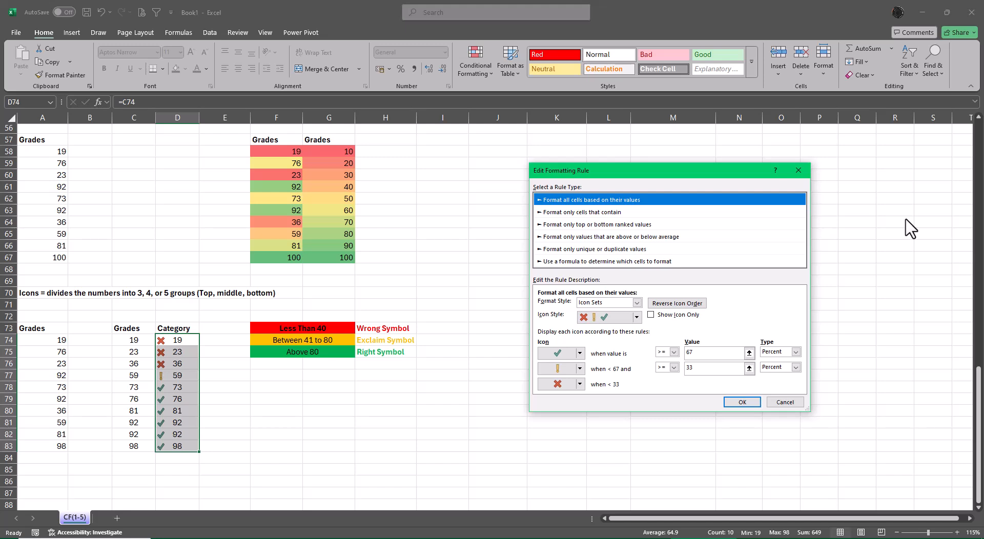
Set the check mark icon to show for values > 80, with the type Number.
left_click(796, 352)
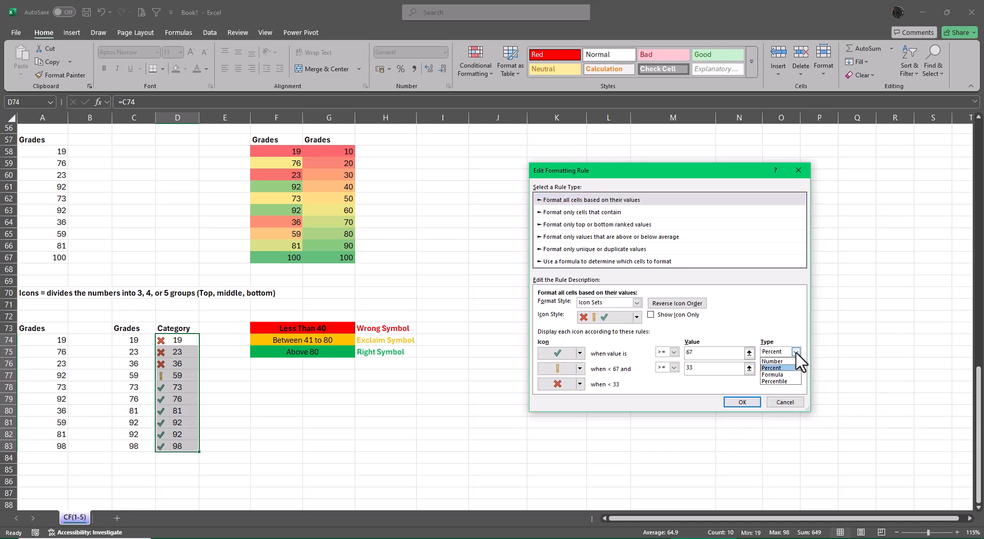
left_click(797, 354)
left_click(703, 352)
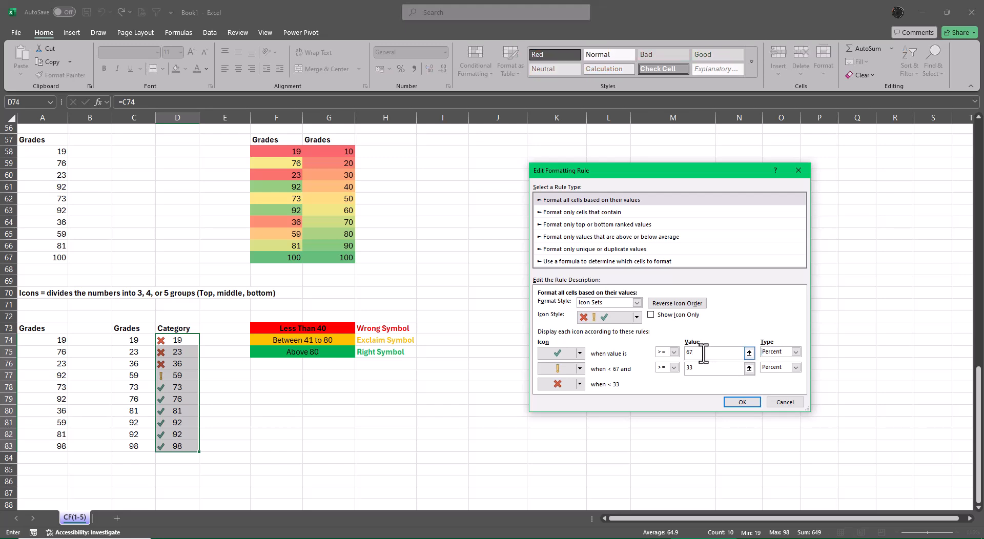
key("BackSpace")
type("80")
left_click(673, 352)
left_click(665, 372)
left_click(796, 351)
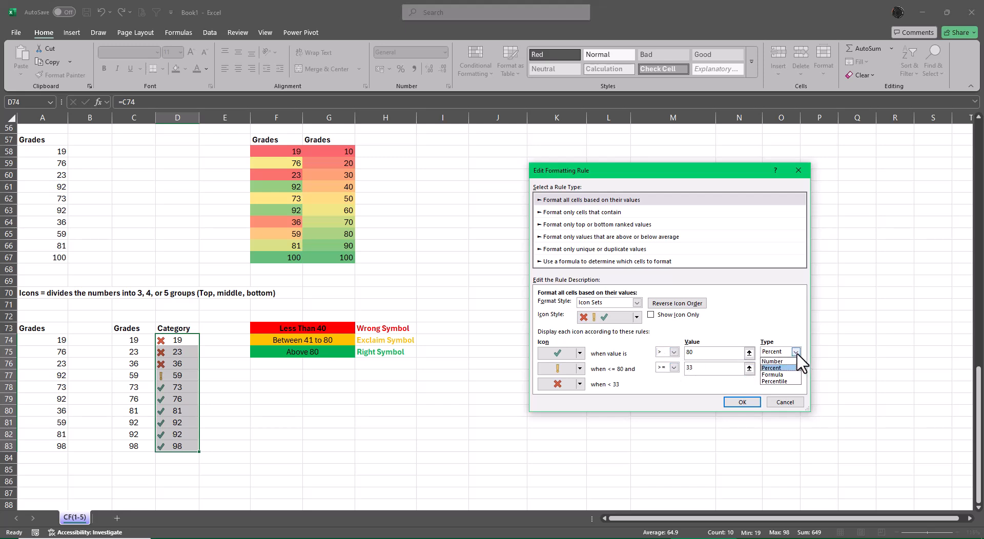
left_click(784, 359)
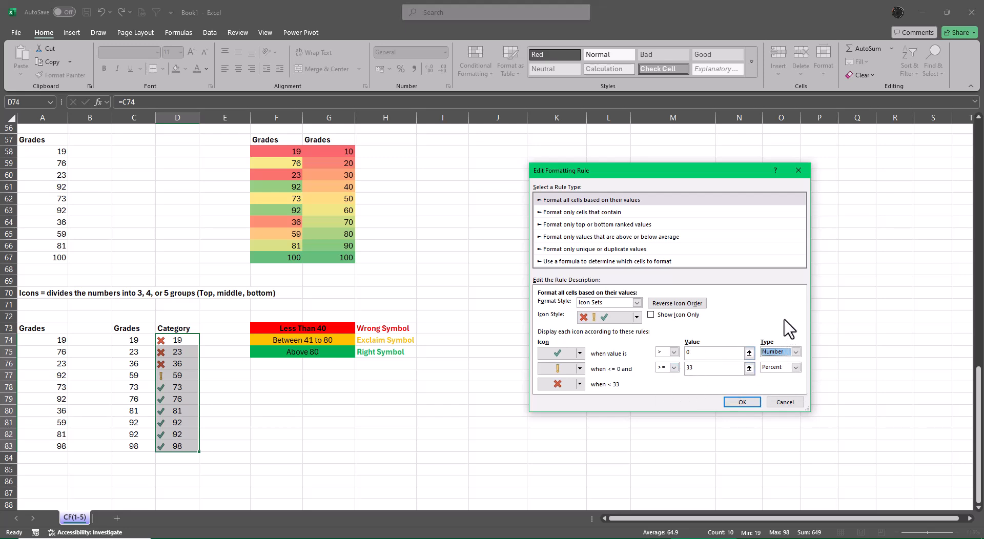
left_click(706, 353)
left_click(674, 352)
left_click(674, 352)
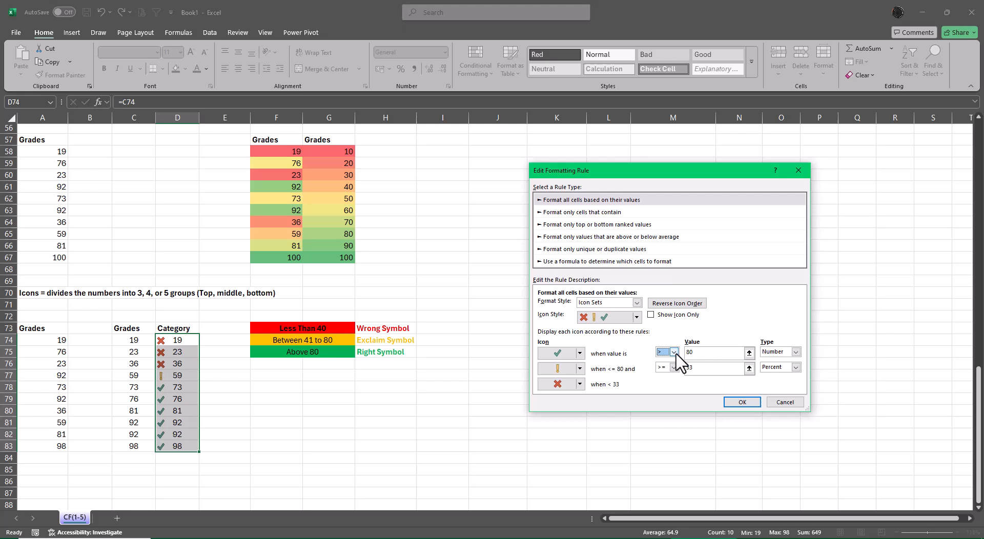
Set the exclamation icon to show for values >= 40 with the type Number, and apply the edited rule.
left_click(795, 367)
left_click(782, 374)
left_click(749, 368)
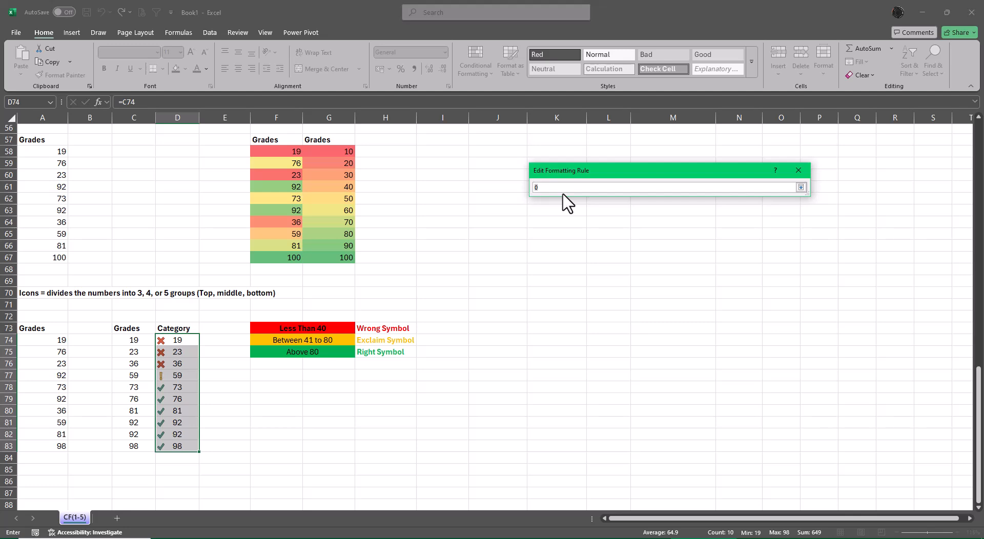
key("BackSpace")
left_click(800, 187)
left_click(673, 368)
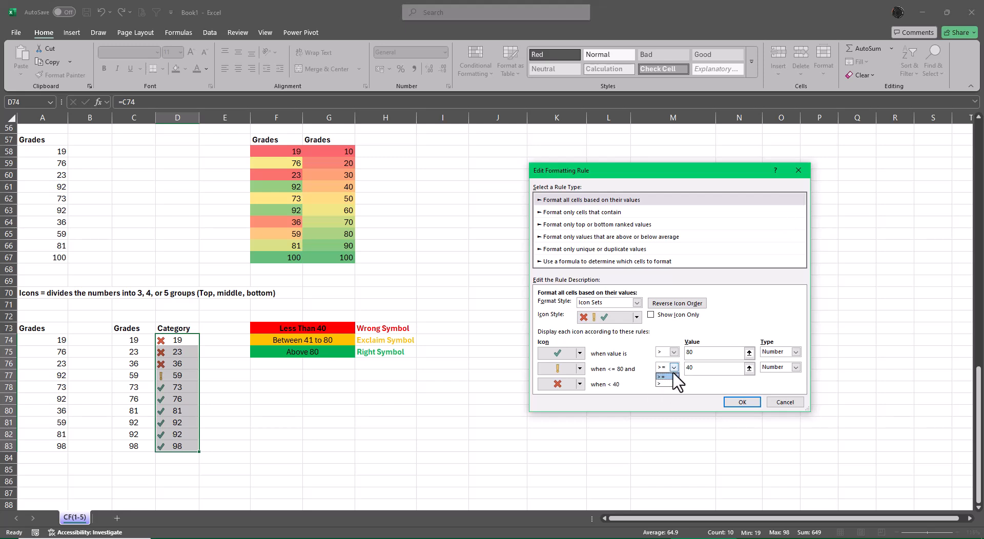
left_click(666, 384)
left_click(673, 367)
left_click(664, 374)
left_click(704, 369)
left_click(750, 404)
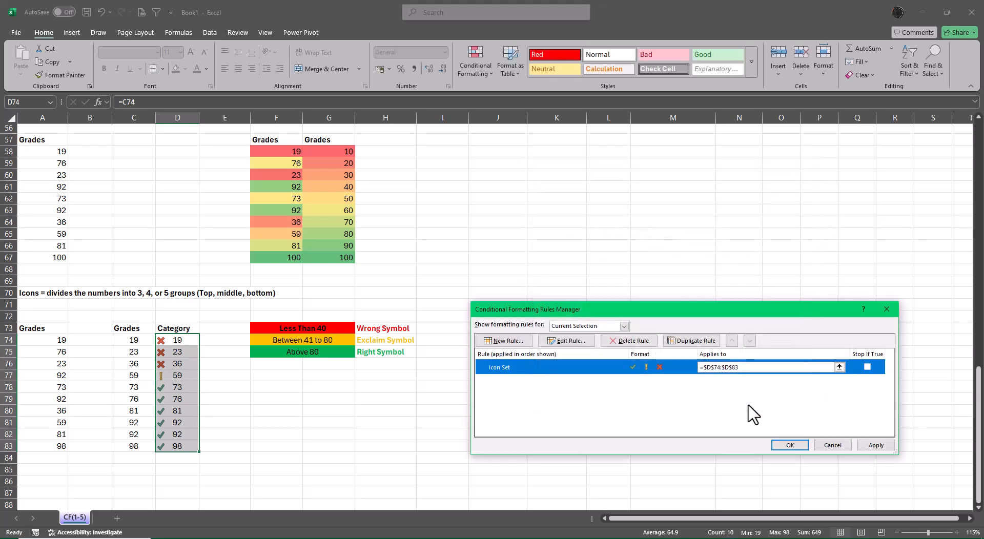
left_click(787, 446)
left_click(759, 361)
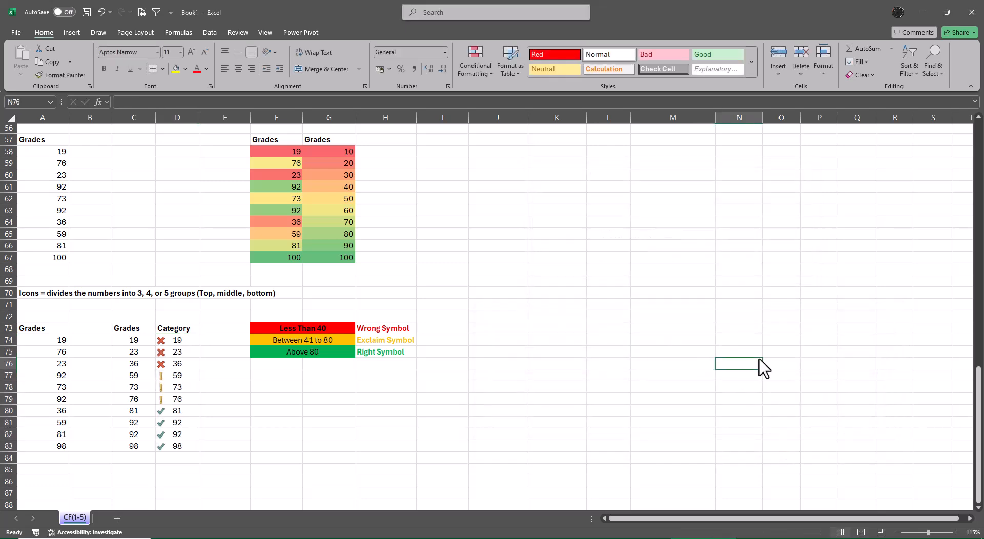
Edit the icon set rule on the Category cells D74:D83 to show only the icons, and apply it.
left_click_drag(181, 341, 198, 451)
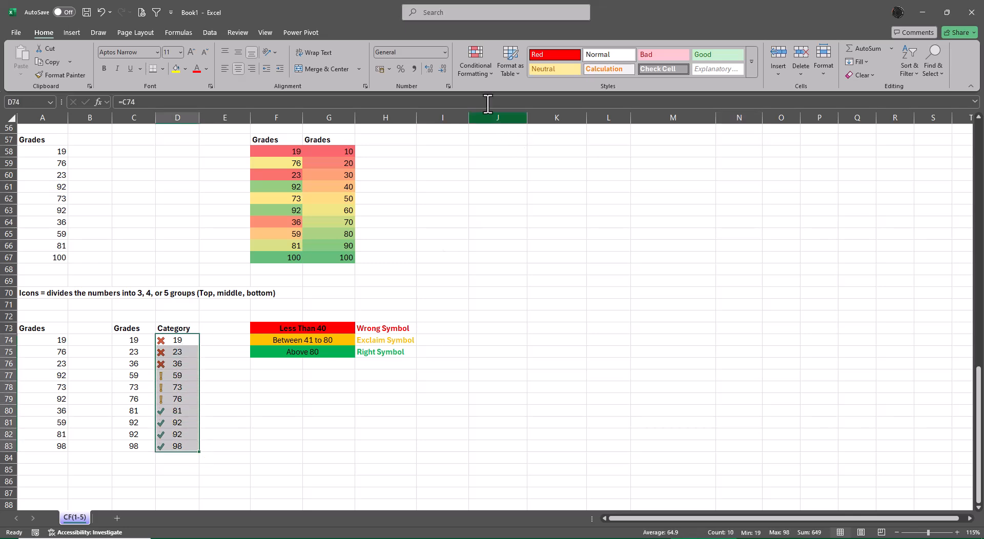
left_click(474, 68)
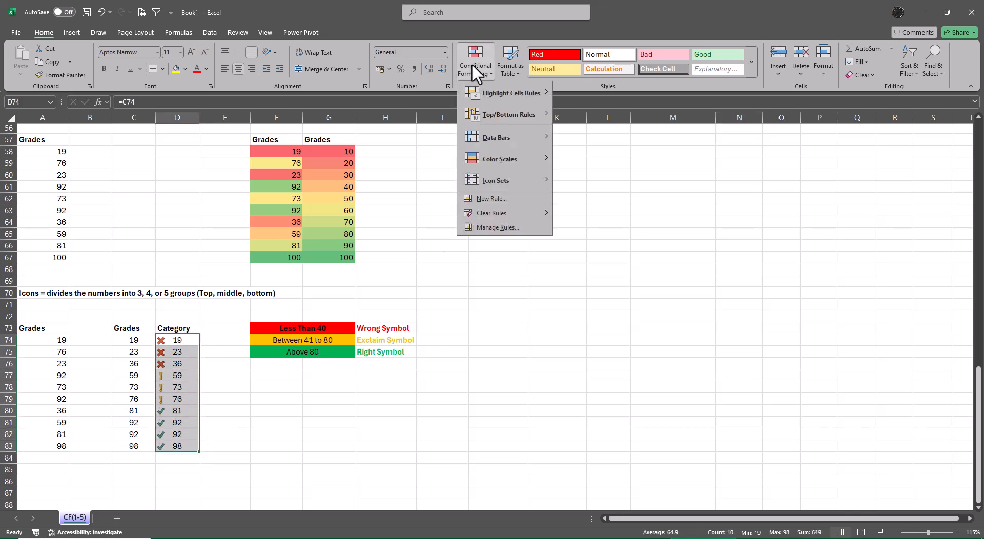
left_click(494, 229)
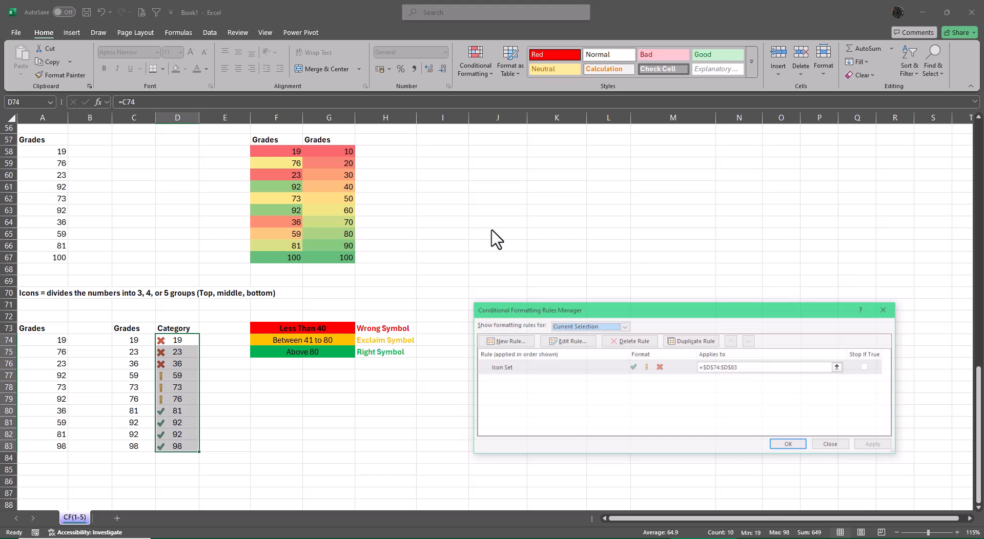
left_click(562, 342)
left_click(665, 405)
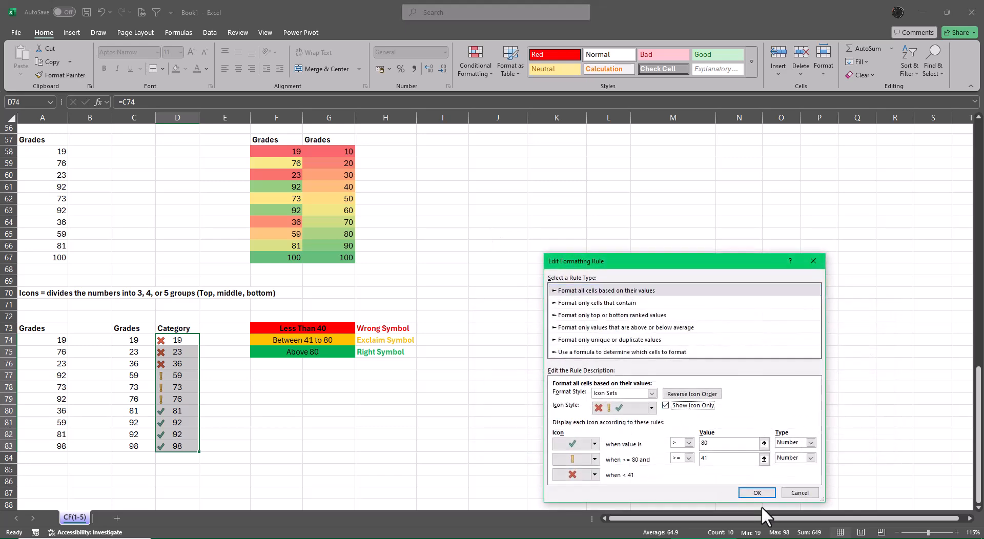
left_click(757, 494)
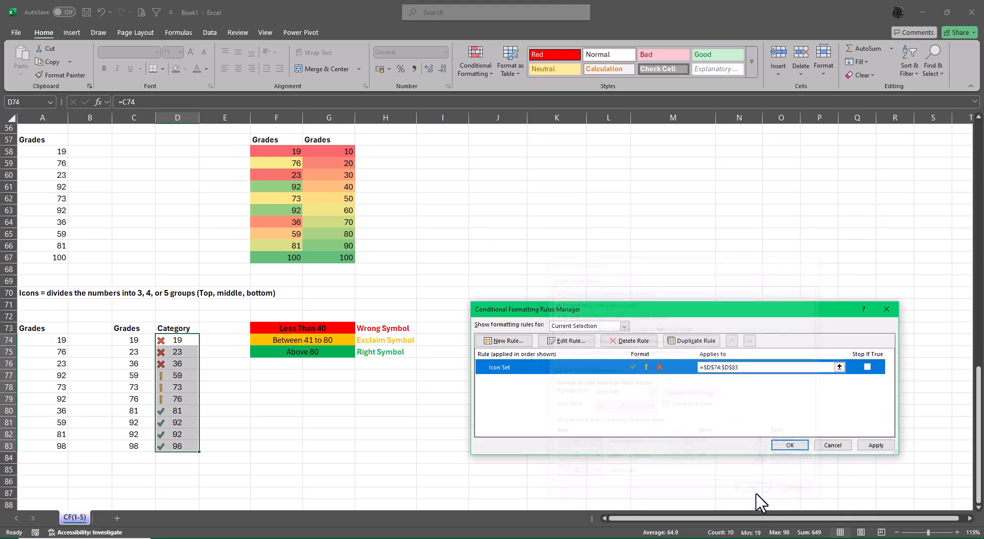
left_click(789, 444)
left_click(783, 343)
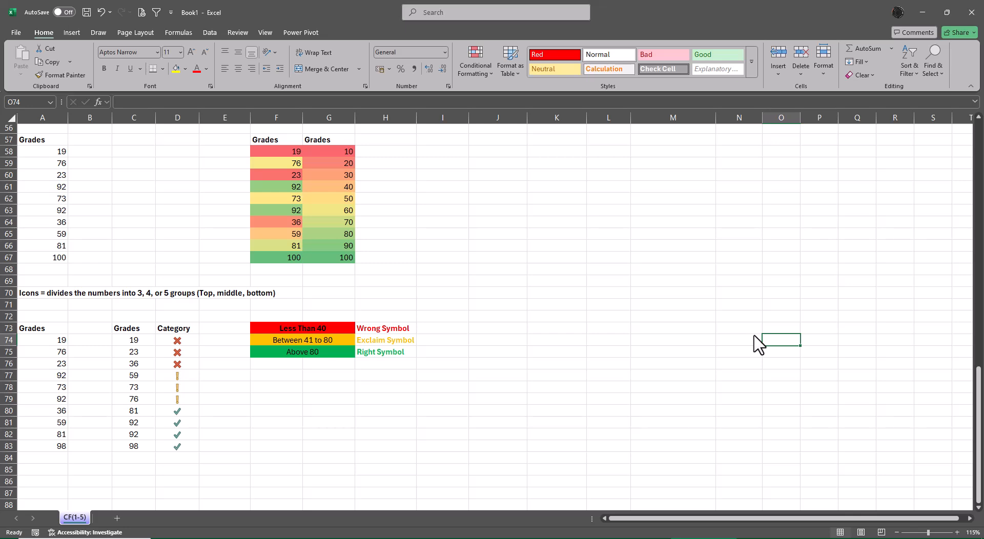
Enter 41 in Category cell D76 to test the exclamation icon's threshold.
key("Left")
key("Left")
key("Left")
key("Left")
key("Left")
key("Left")
key("Left")
key("Left")
key("Left")
key("Left")
key("Left")
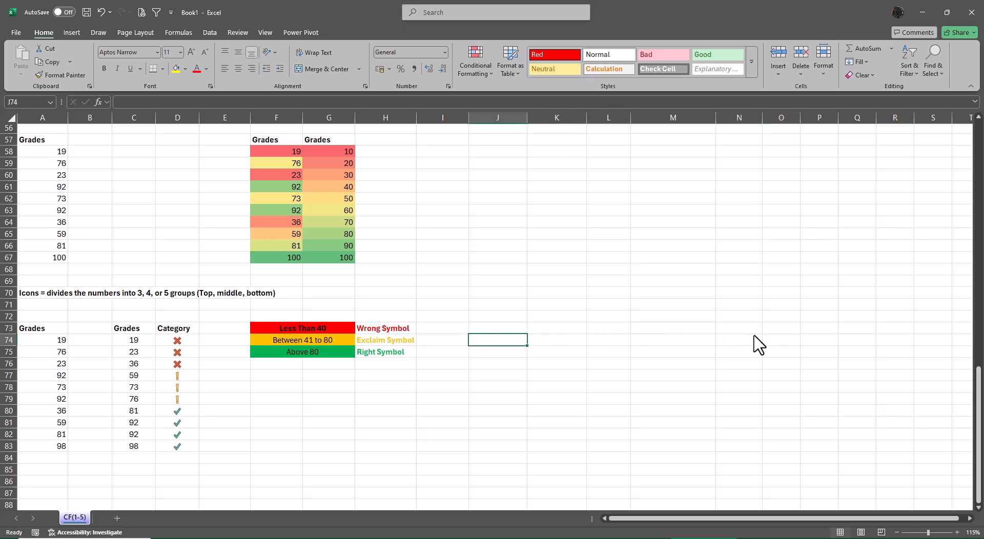
key("Down")
key("Down")
key("Down")
key("Down")
key("Down")
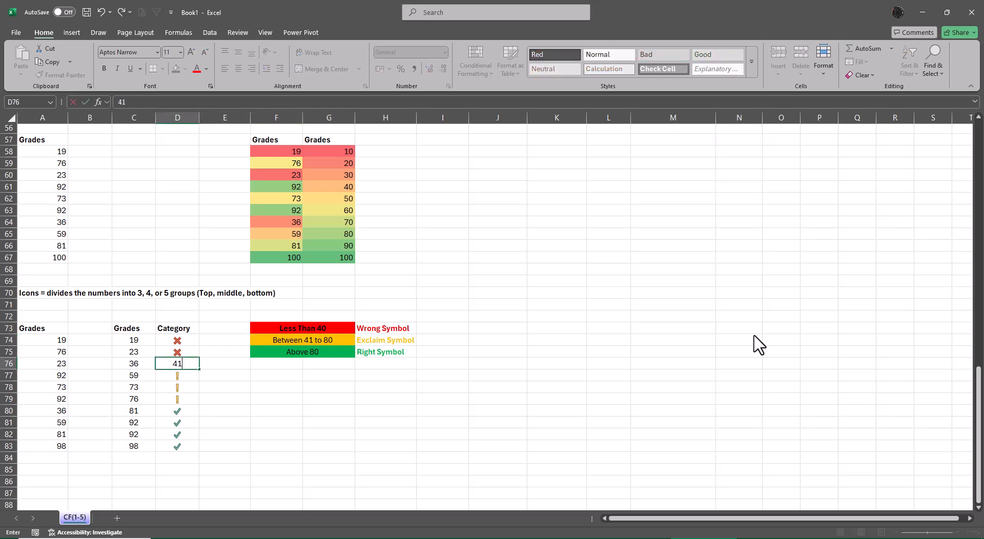
key("Down")
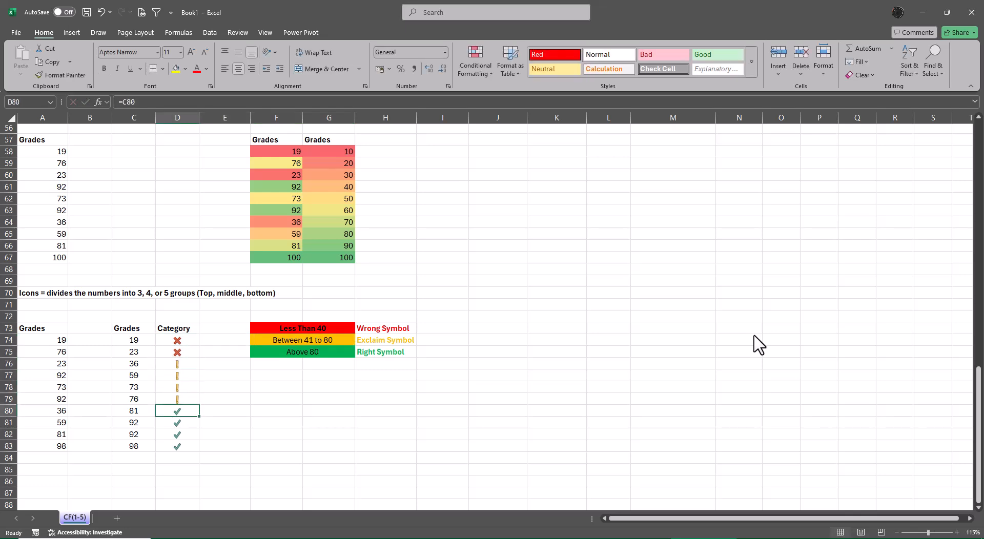
Enter 81 in Category cell D79 to test the check mark threshold, and undo the test entries in D79 and D76.
key("Up")
type("81")
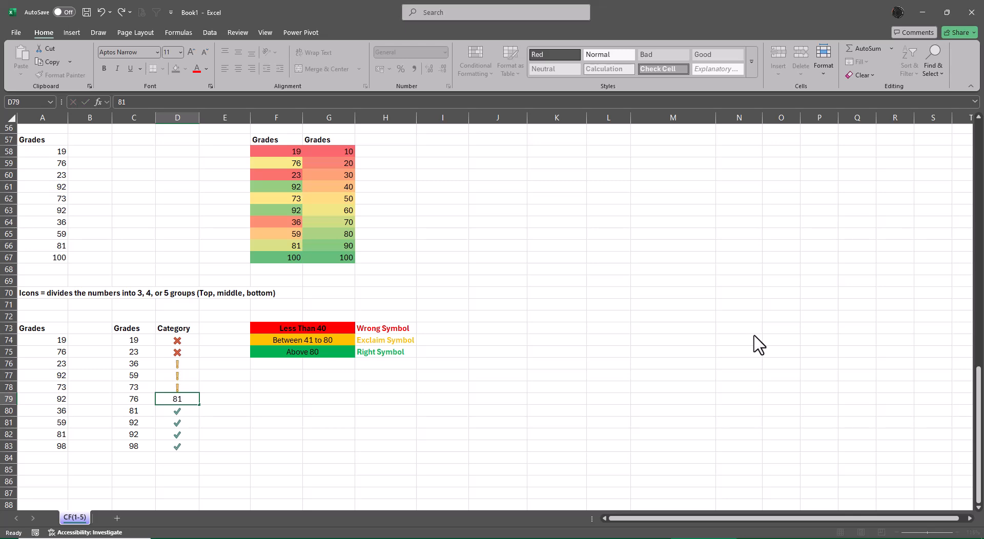
key("Return")
key("ctrl+z")
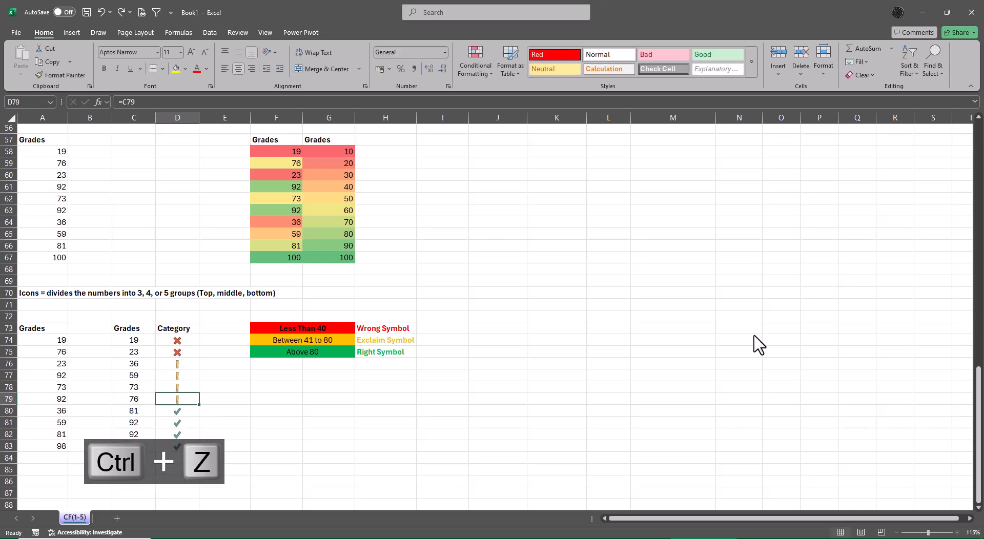
key("ctrl+z")
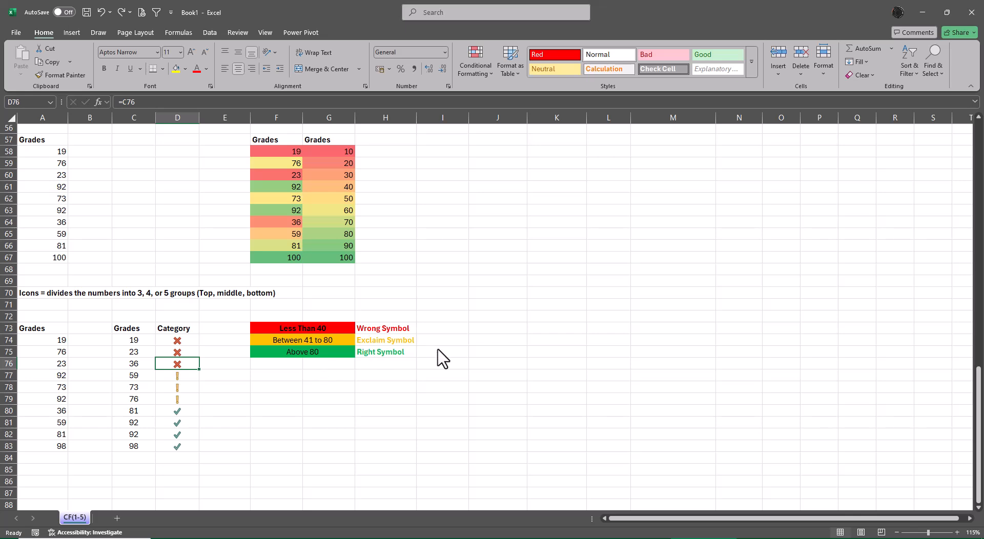
Replace the symbol labels beside the color legend in H73:H75 with the values 40, 60 and 82.
left_click(387, 331)
key("shift+Down")
key("shift+Down")
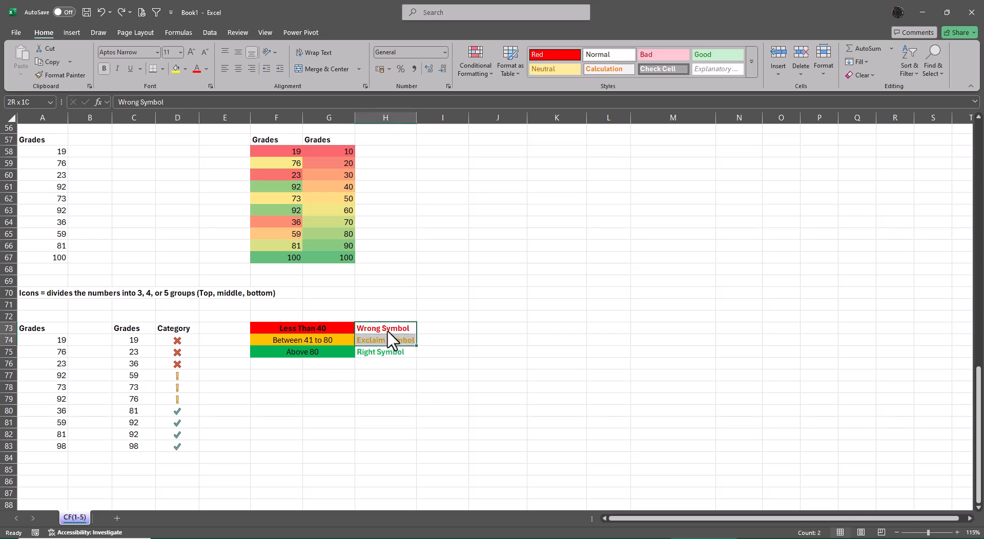
key("Delete")
left_click(387, 331)
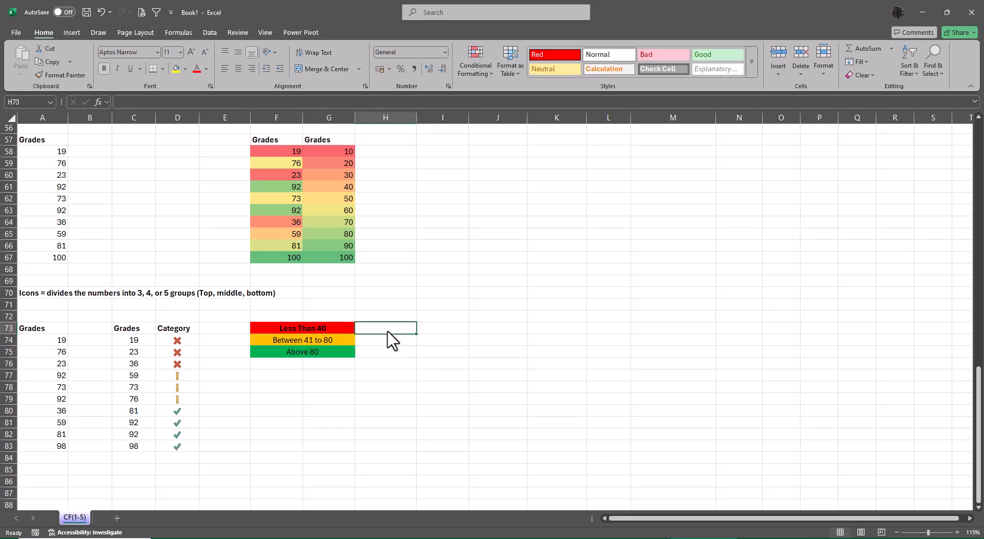
type("40")
key("Return")
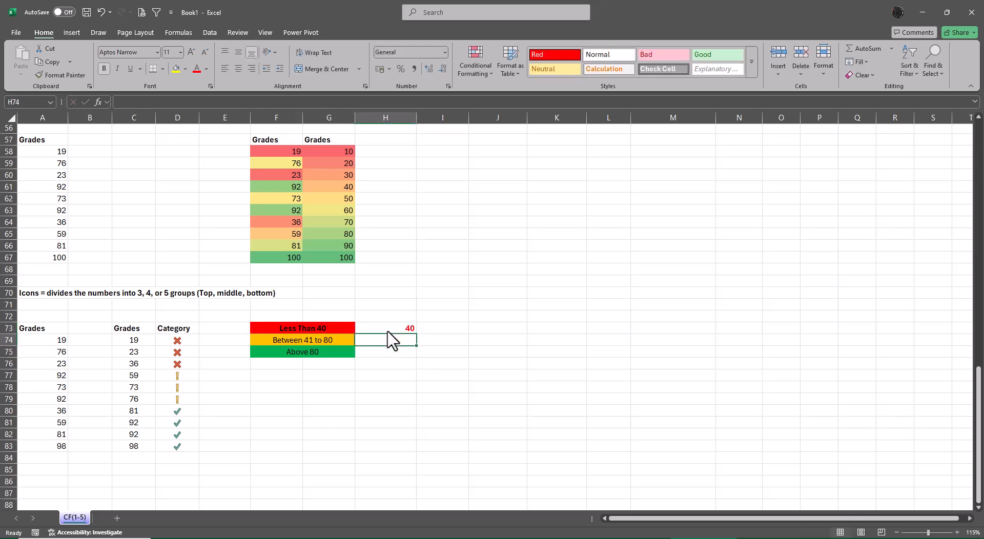
type("60")
key("Return")
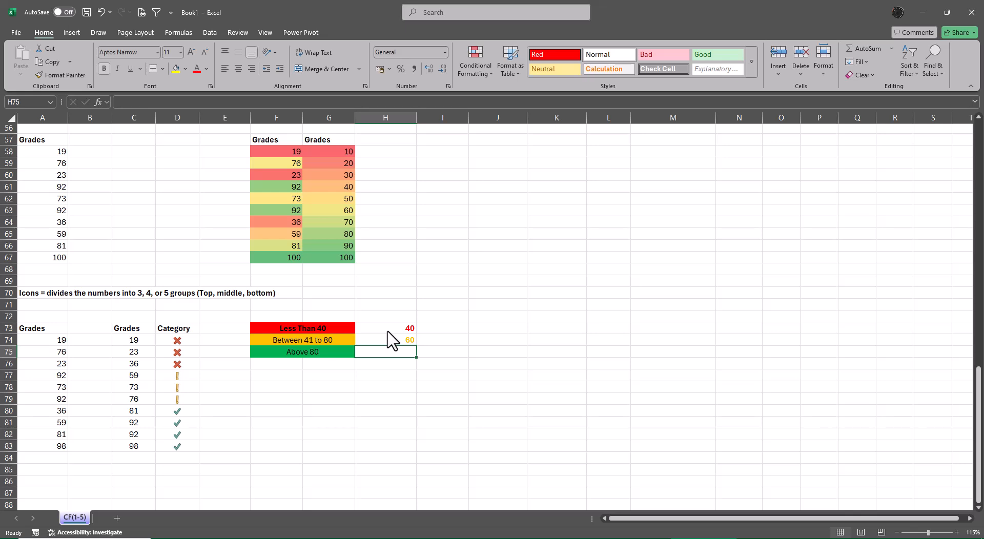
type("82")
key("Return")
Apply the uncircled check mark, exclamation and cross icon set to H73:H75.
left_click(387, 330)
key("shift+Down")
key("shift+Down")
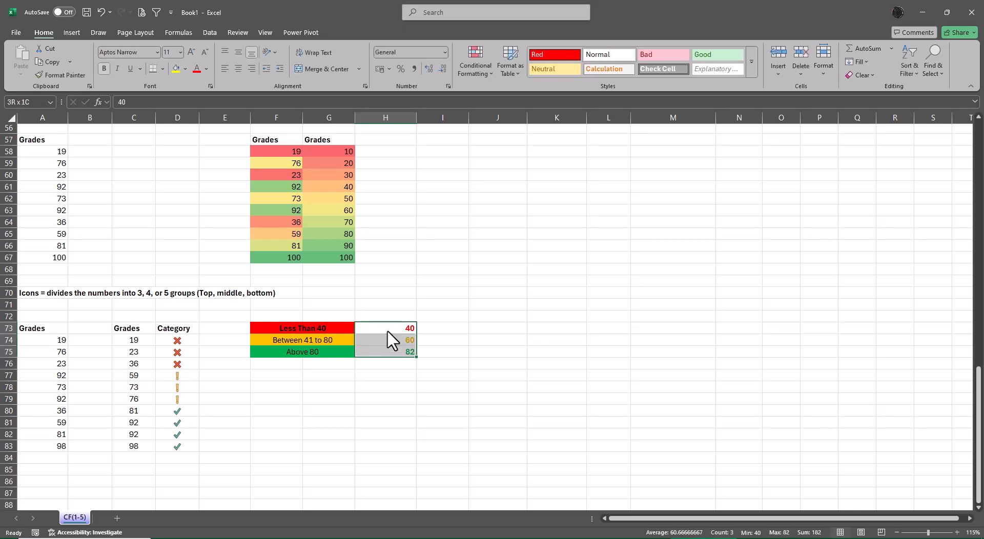
left_click(474, 69)
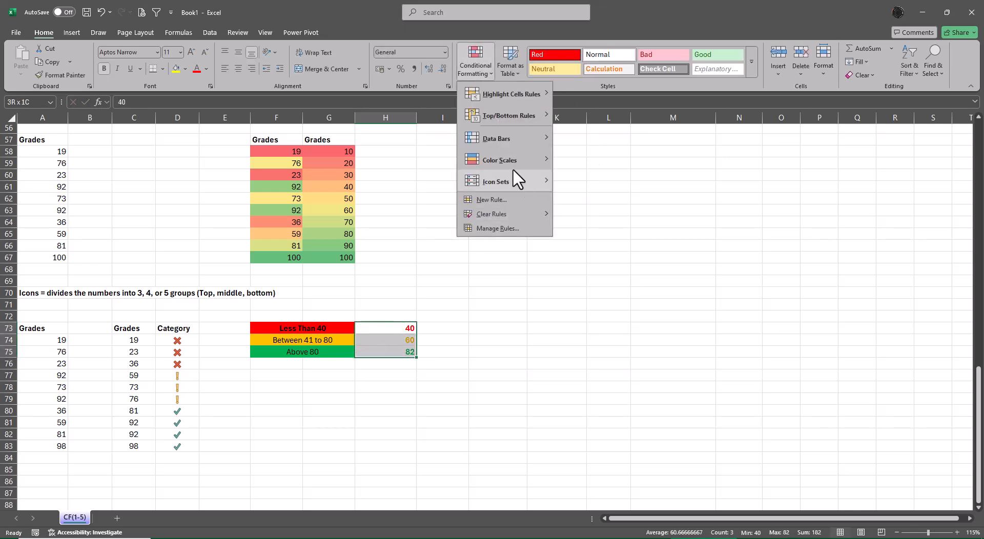
mouse_move(510, 180)
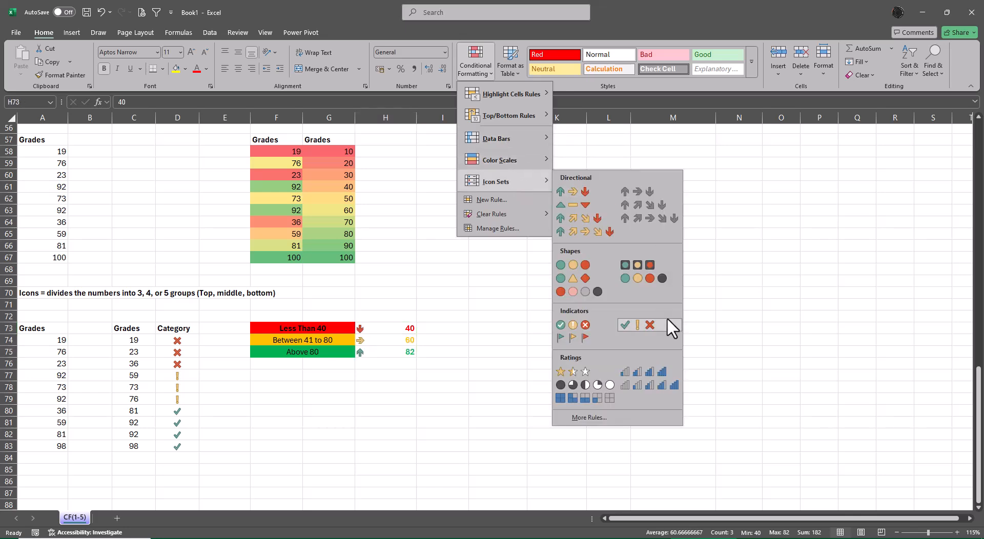
left_click(642, 325)
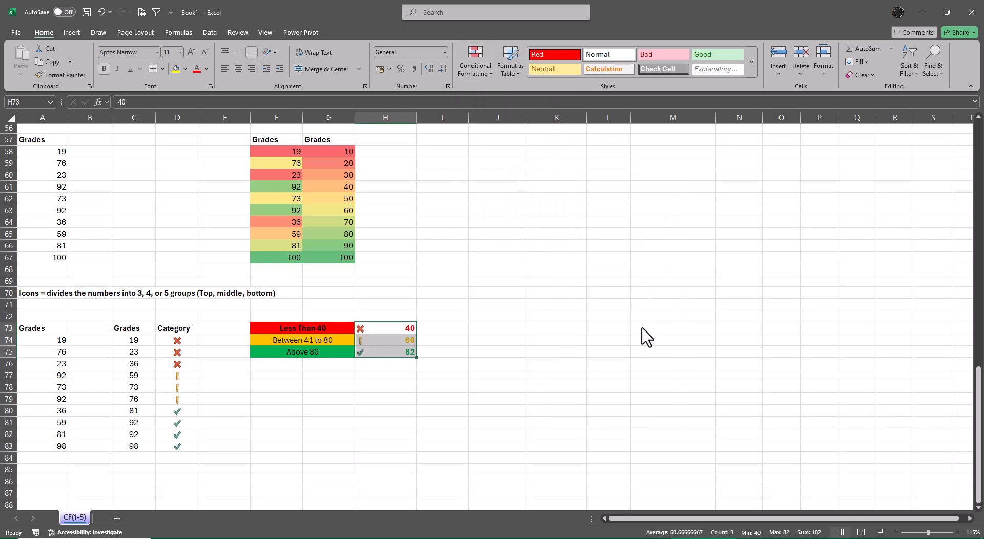
Edit the icon set rule on H73:H75 to show only the icons, and center them in their cells.
left_click(471, 66)
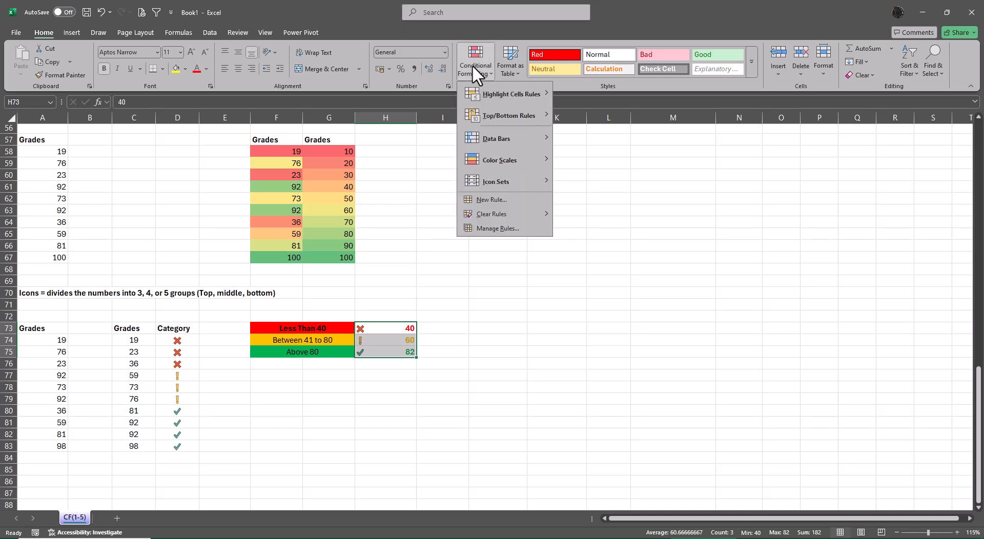
left_click(497, 228)
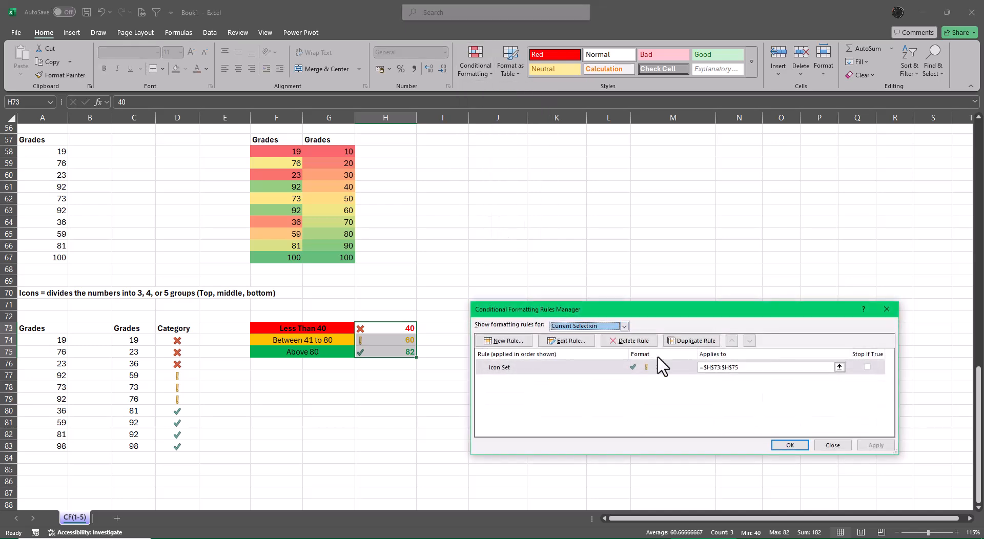
left_click(573, 341)
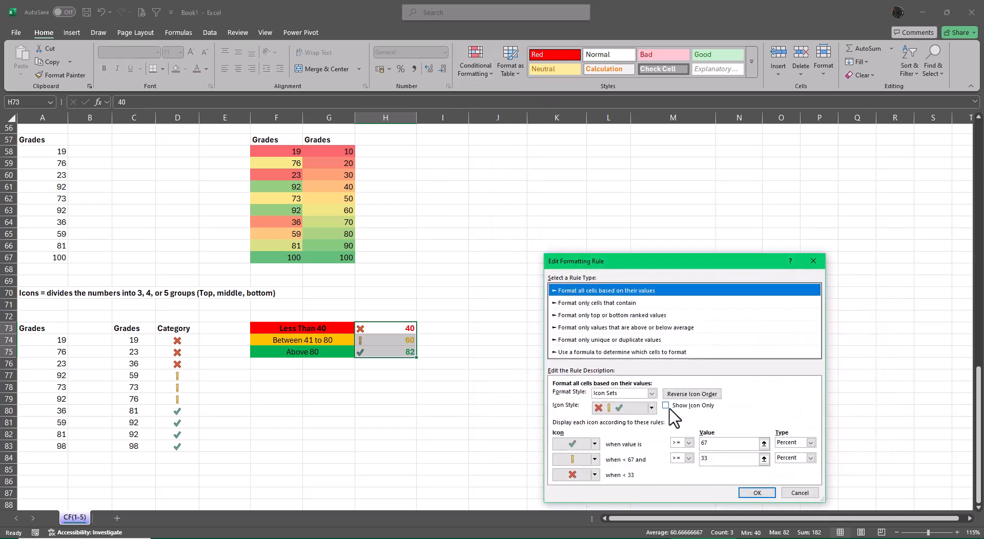
left_click(665, 405)
left_click(761, 492)
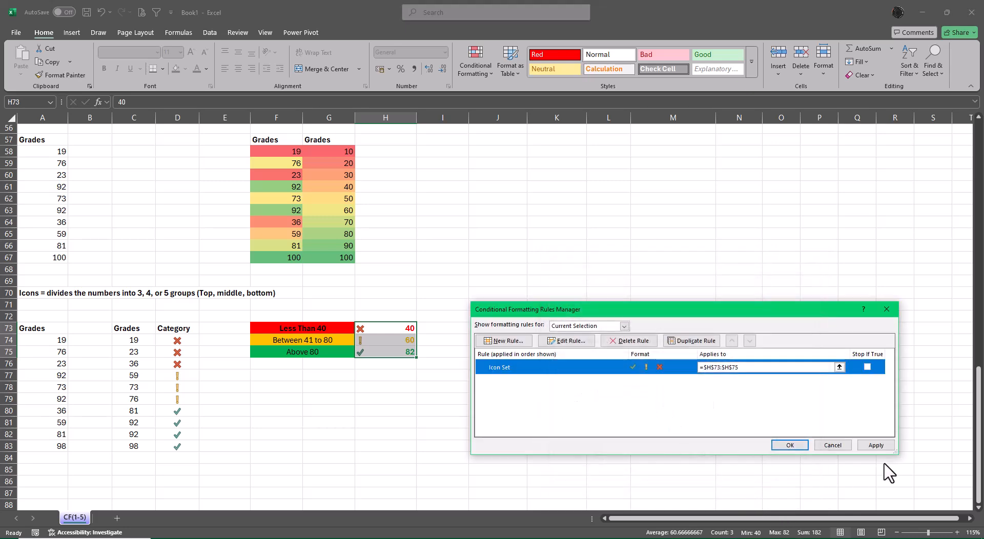
left_click(876, 445)
left_click(790, 445)
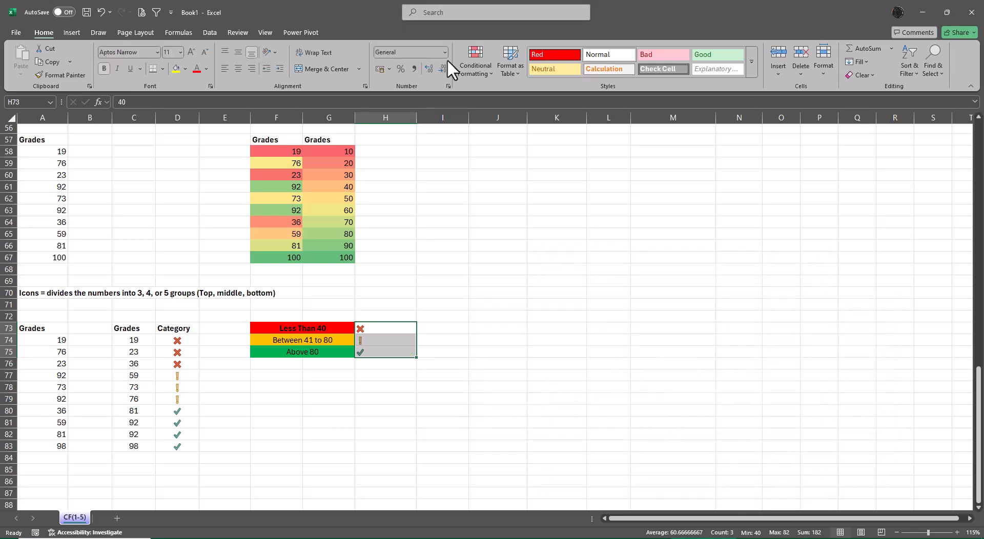
left_click(242, 69)
left_click(606, 282)
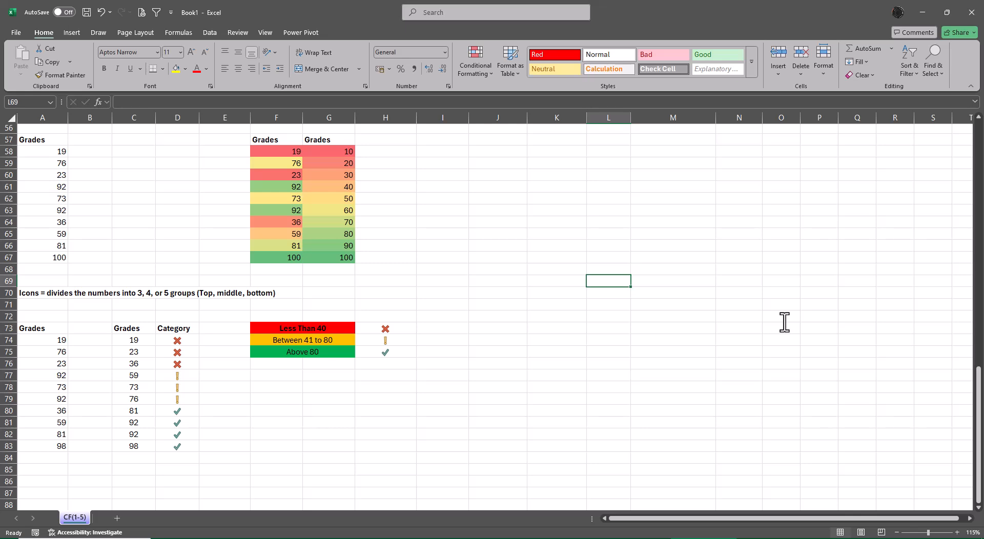
Start saving the workbook as a new file, entering "Conditional Formatting" as the file name.
key("F12")
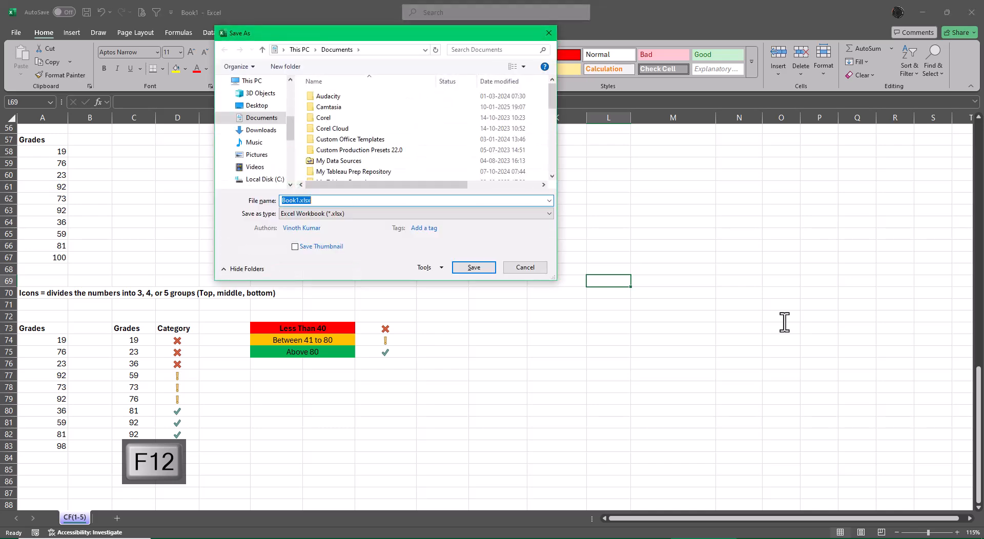
type("Cn")
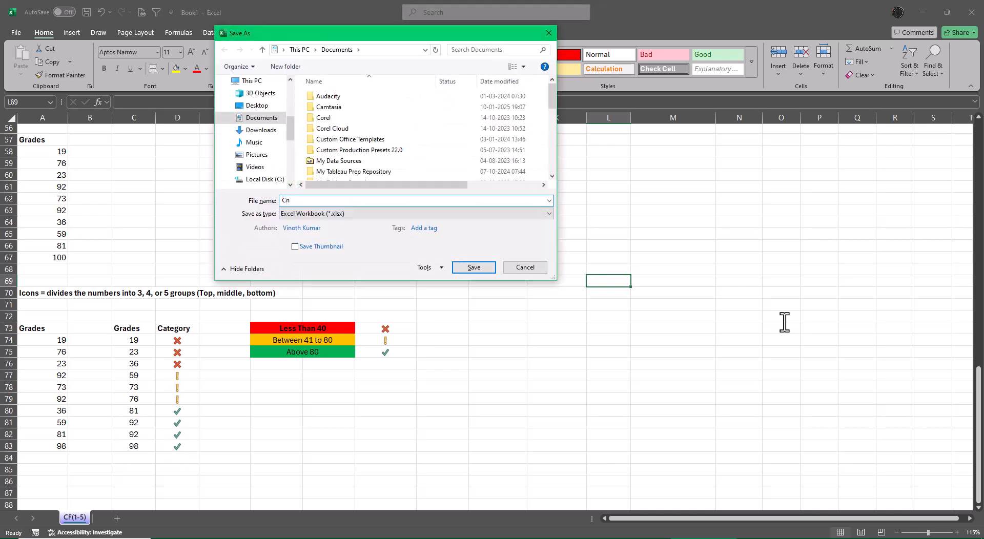
key("BackSpace")
type("onditional Formatting")
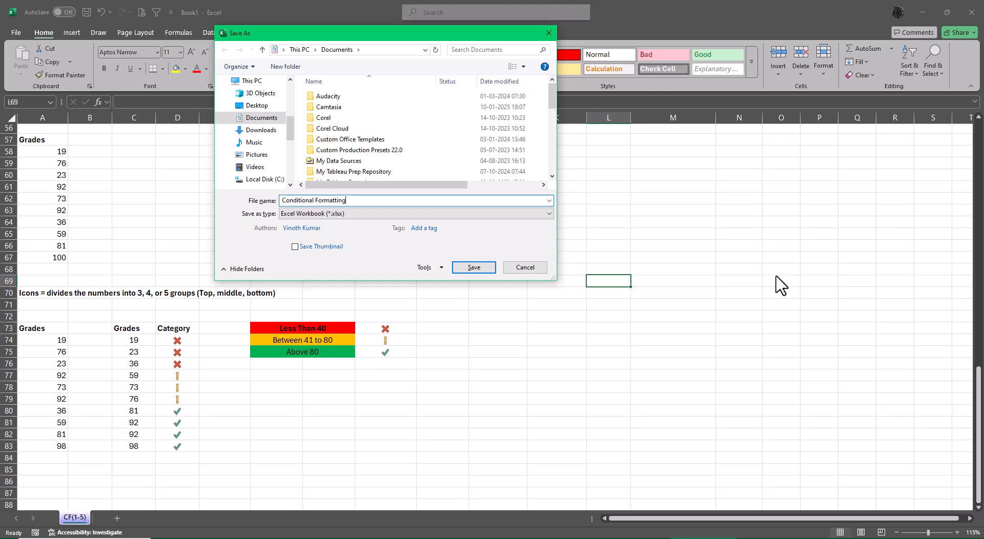
Choose the Excel Files folder inside XL4free - Phase 1, reached from the Desktop, as the save location.
left_click(251, 108)
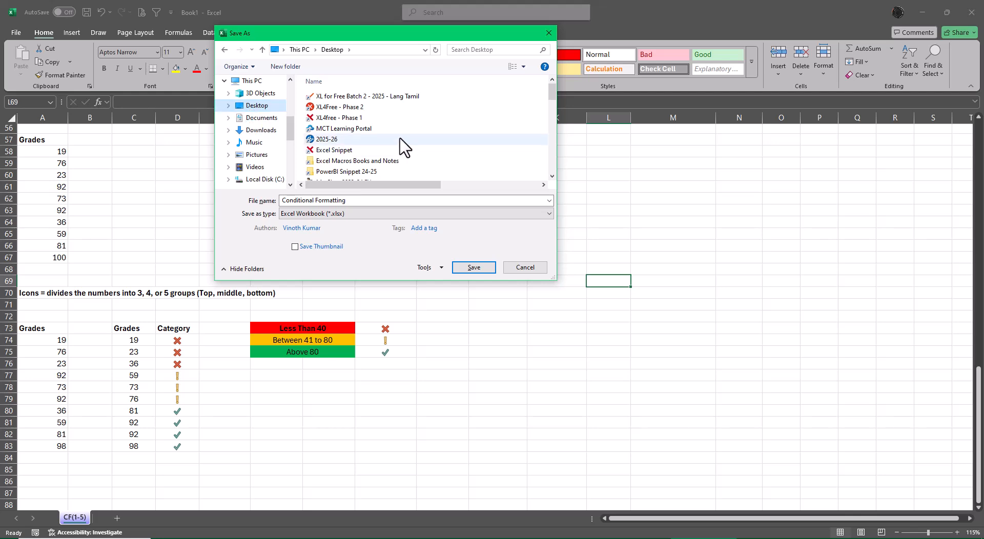
double_click(348, 118)
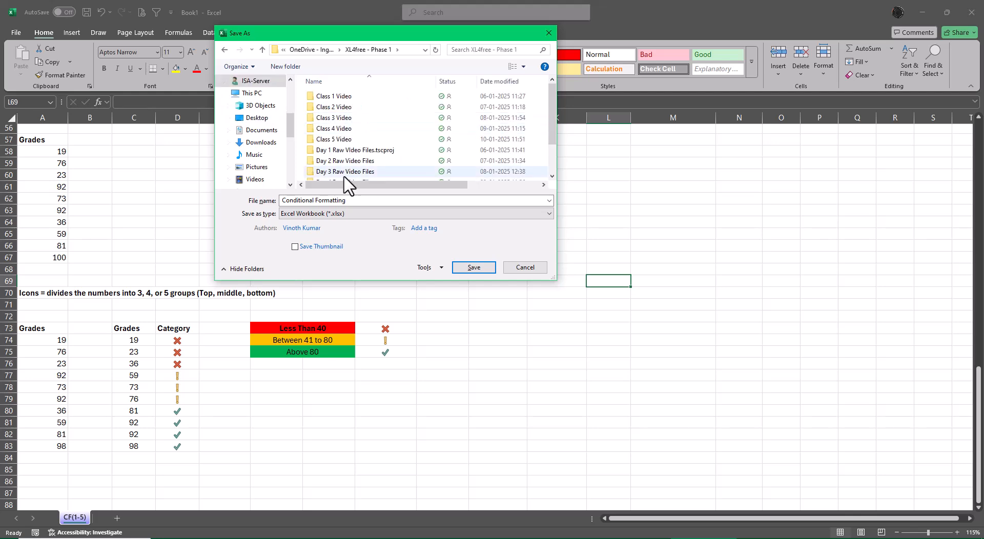
scroll(402, 149, "down", 1)
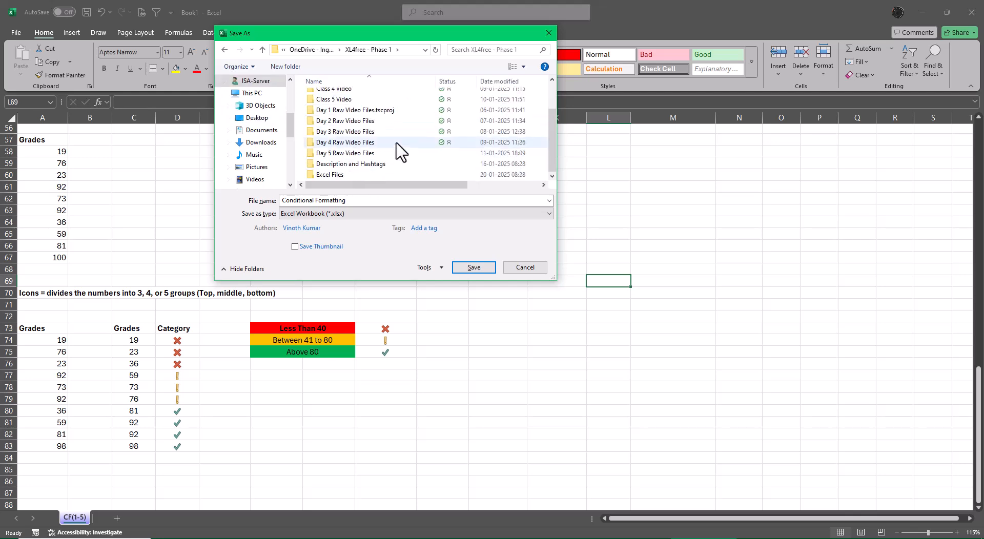
double_click(332, 174)
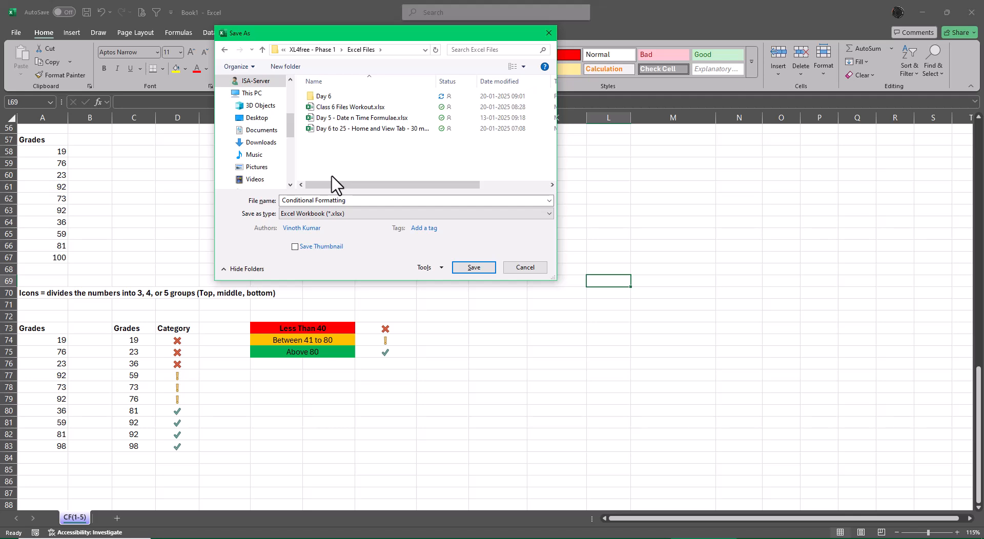
Rename the file as "Class 6 Conditional Formatting" and save it as an Excel Workbook in the Excel Files folder.
left_click(364, 201)
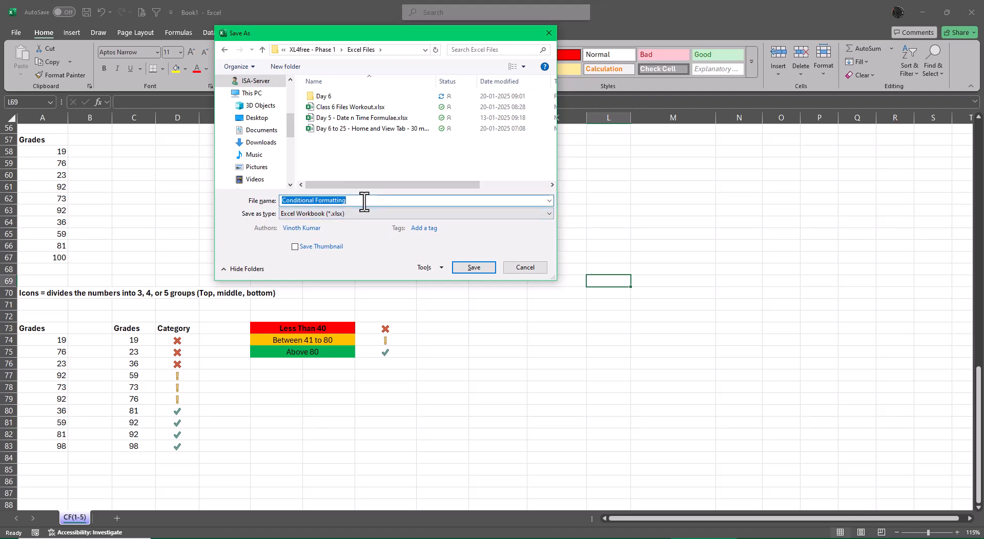
type("Class 6")
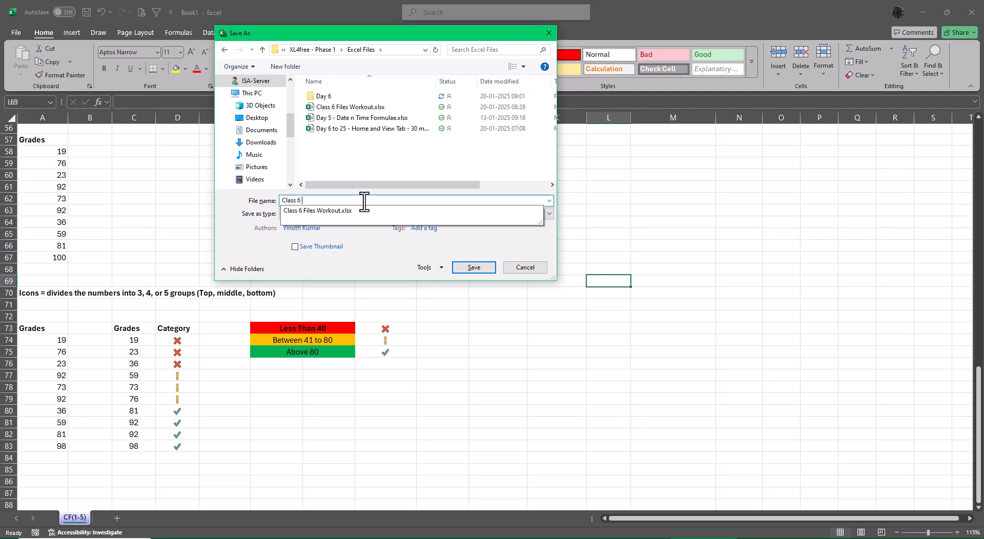
type(" Condition")
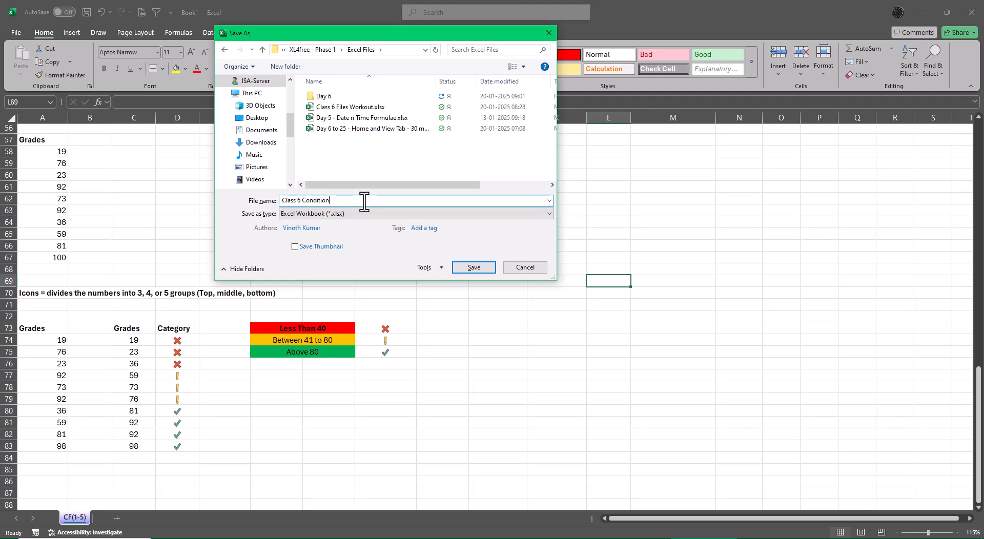
type("al Formatting")
left_click(489, 270)
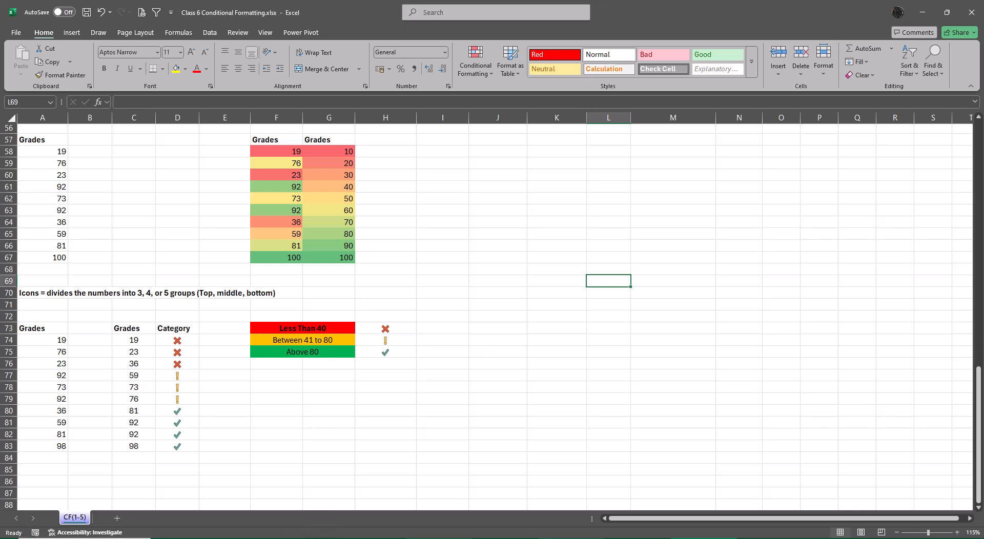
Close both conditional formatting workbooks and open the "Day 6 to 25 - Home and View Tab" workbook from the Excel Files folder.
mouse_move(703, 538)
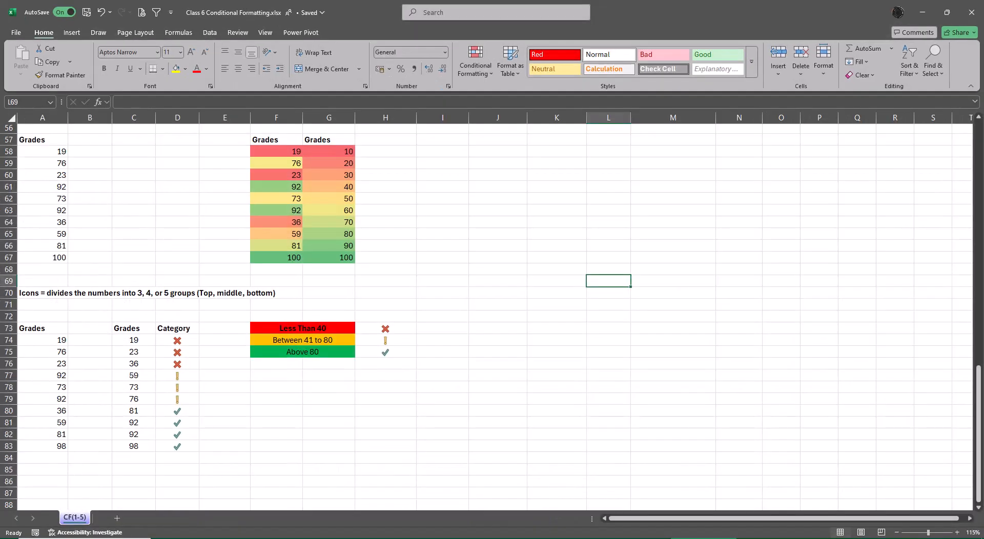
left_click(971, 12)
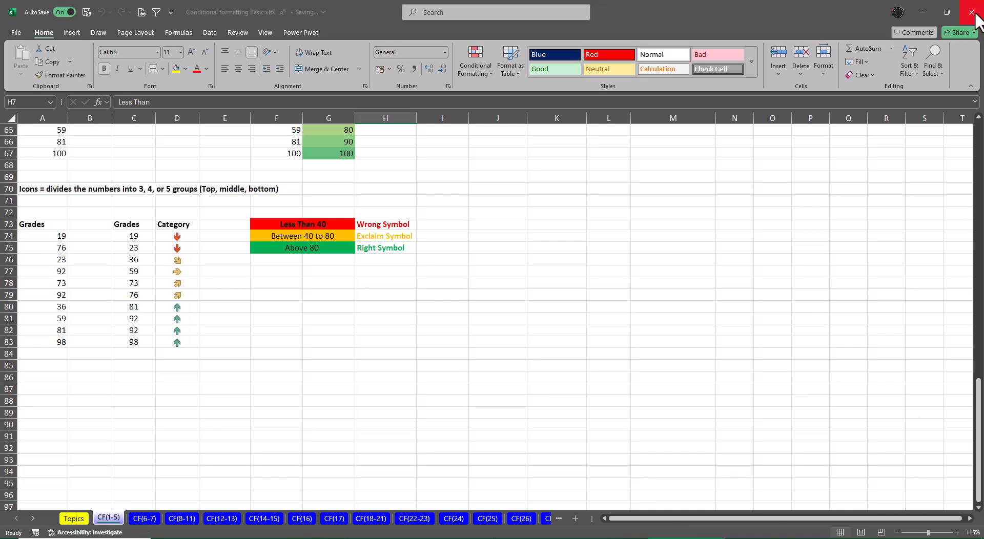
left_click(975, 15)
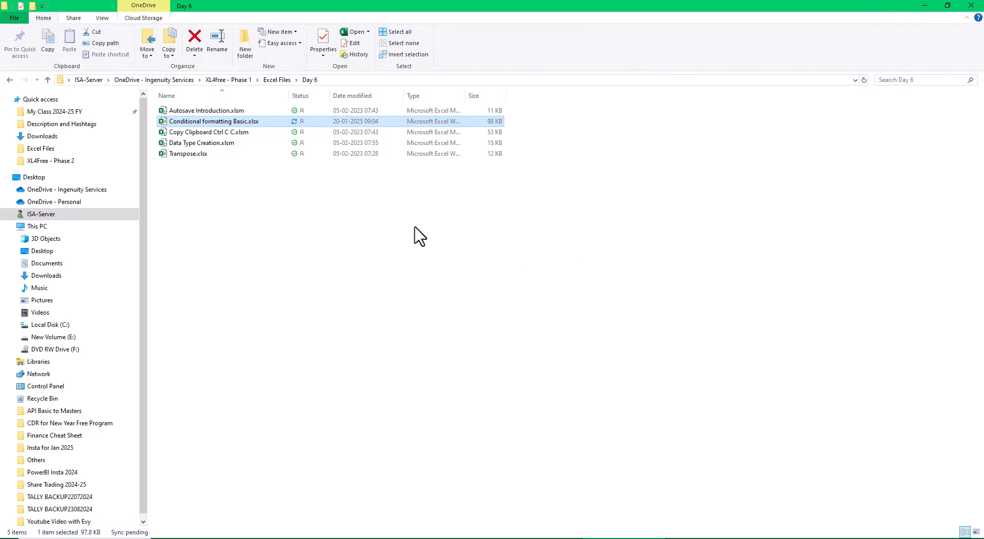
left_click(275, 82)
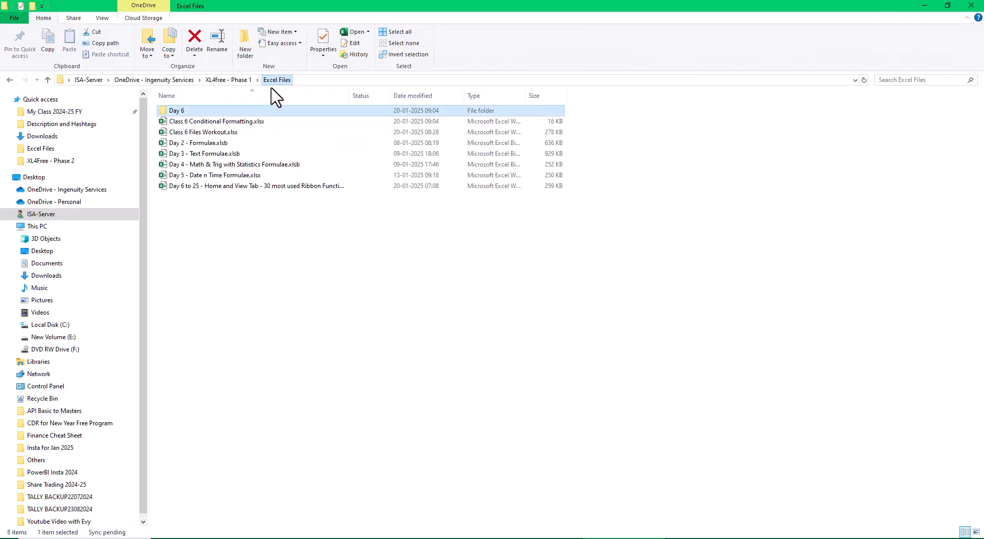
double_click(216, 186)
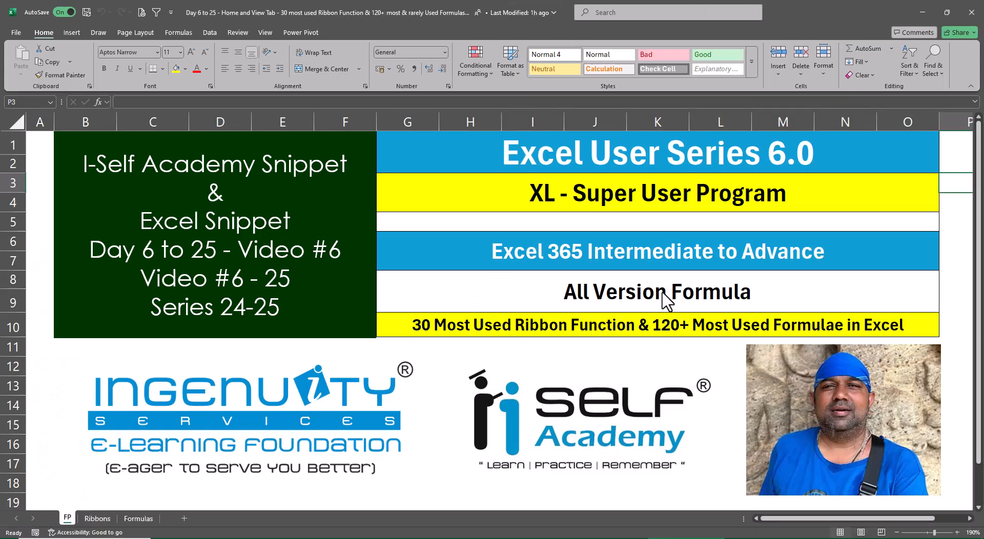
Bold the topics Copy Clipboard Options and Conditional Formatting - Basic in C4:C5 of the Ribbons sheet, and return to the FP sheet.
left_click(96, 520)
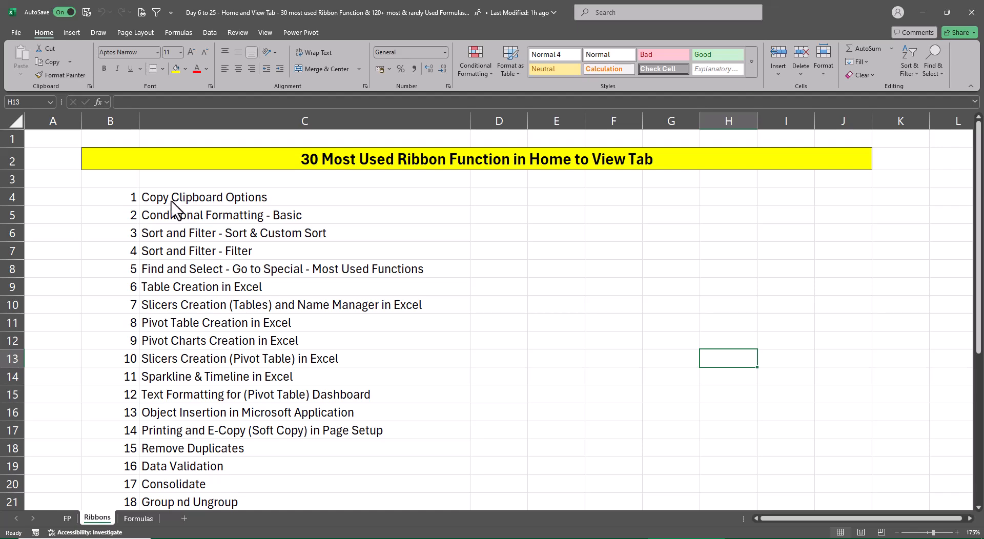
left_click_drag(172, 202, 175, 218)
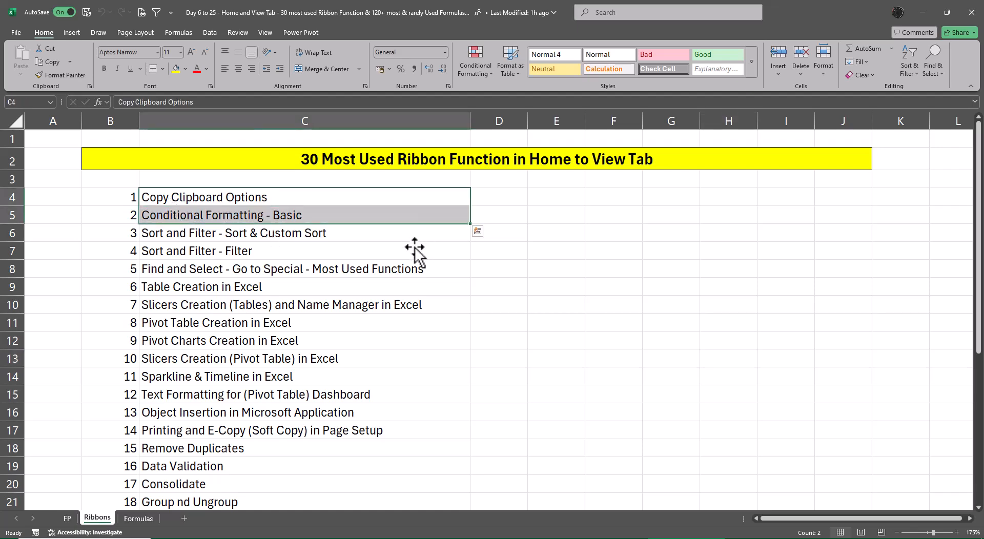
key("ctrl+b")
left_click(582, 323)
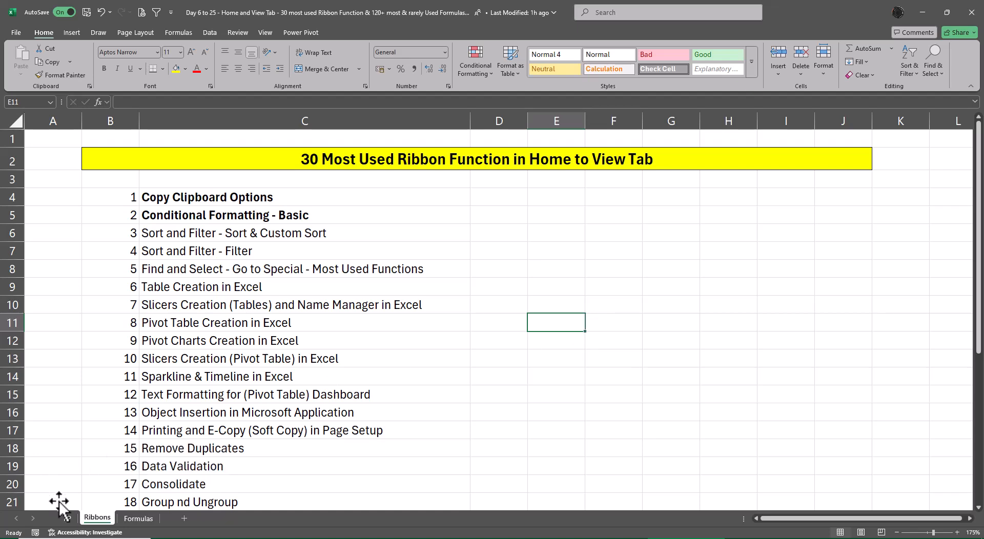
left_click(67, 519)
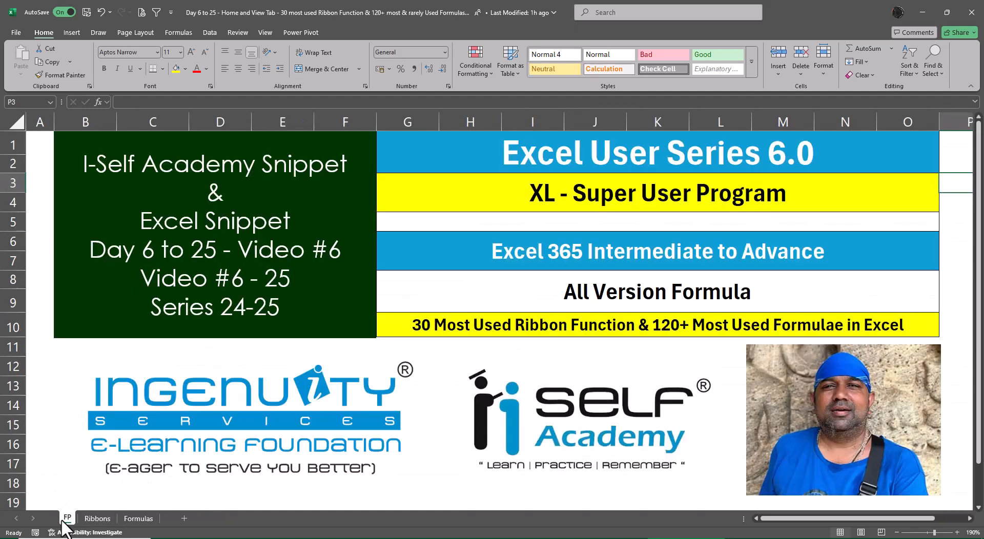